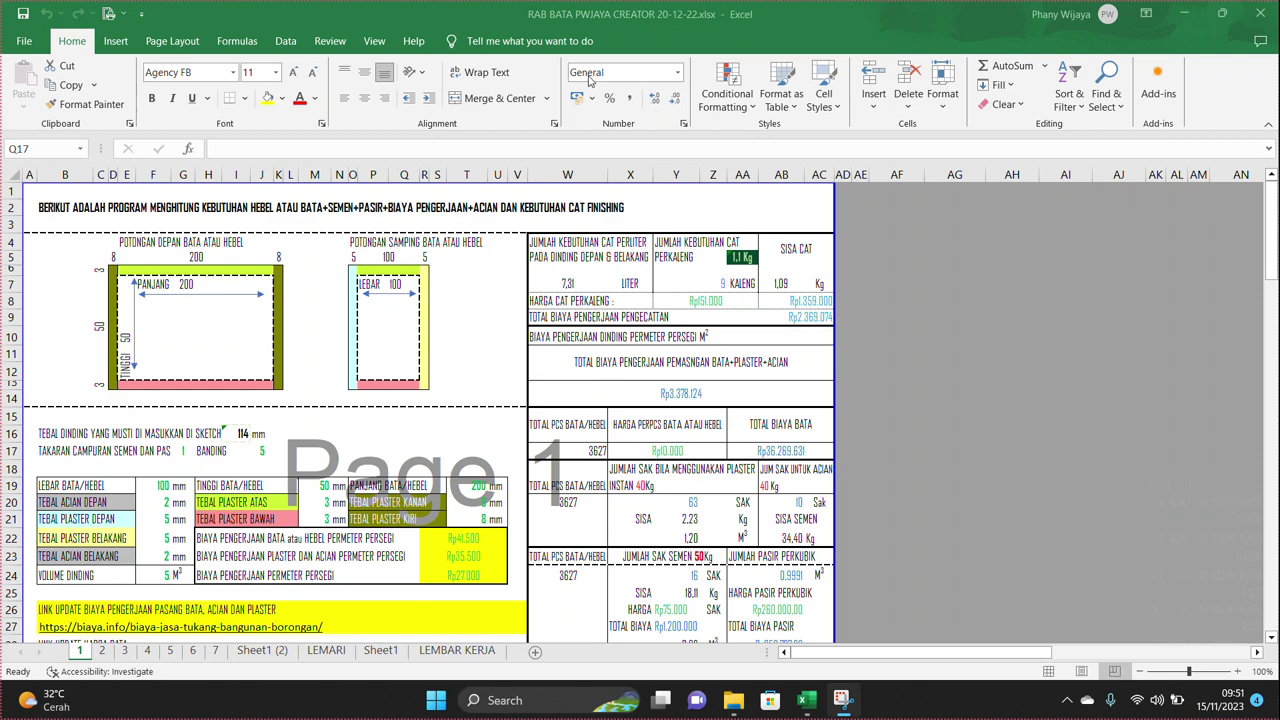
Review the wall volume value in cell F24 of the calculator
{"action": "scroll", "coordinate": [612, 217], "scroll_direction": "down", "scroll_amount": 4}
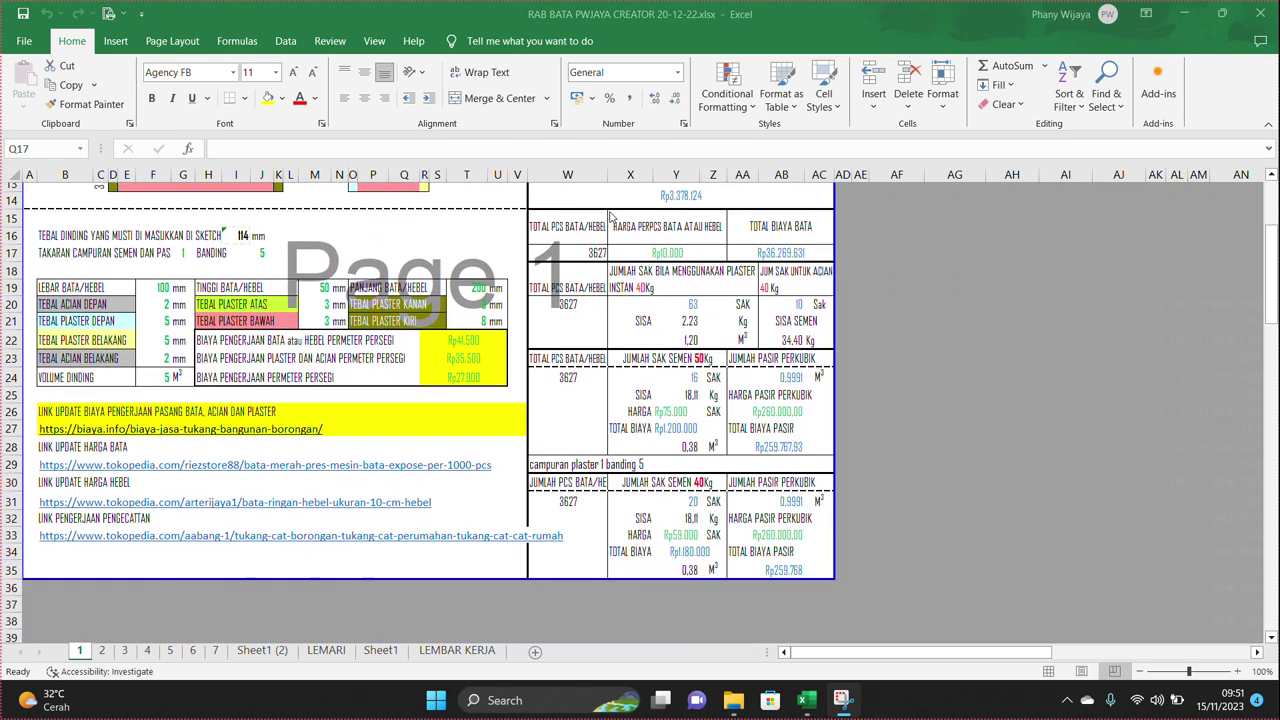
{"action": "scroll", "coordinate": [612, 217], "scroll_direction": "up", "scroll_amount": 4}
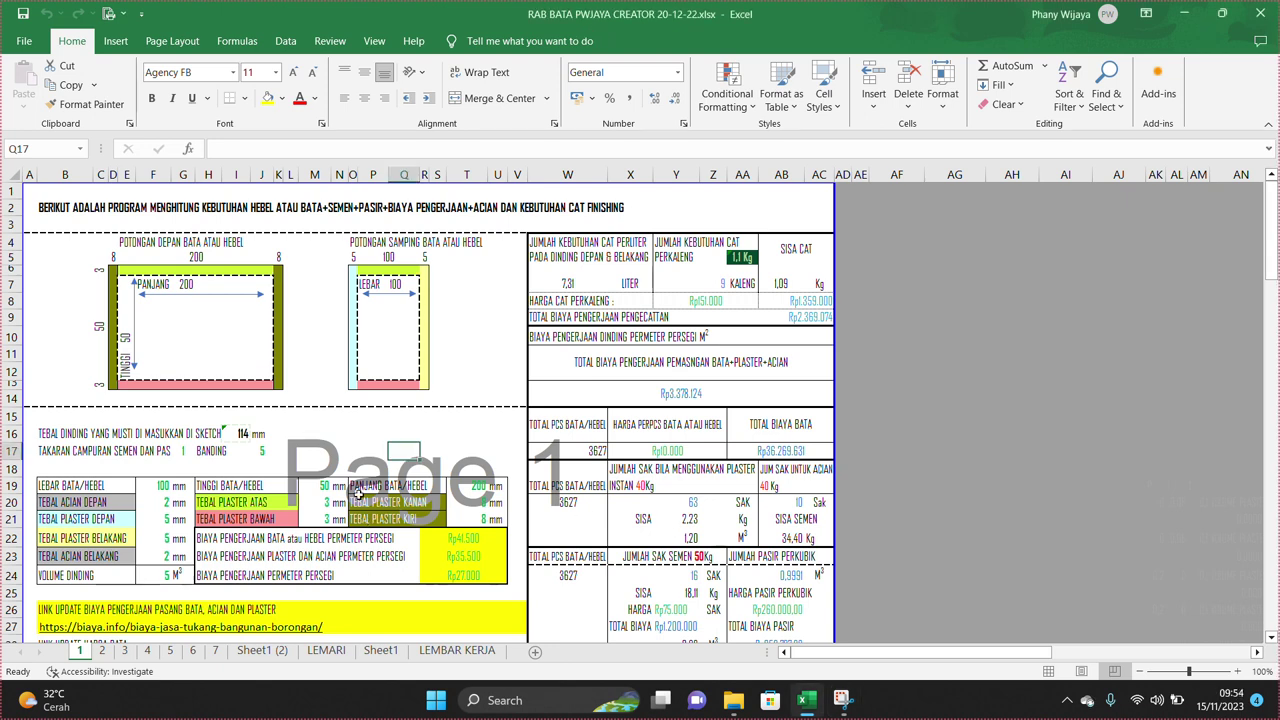
{"action": "left_click", "coordinate": [304, 375]}
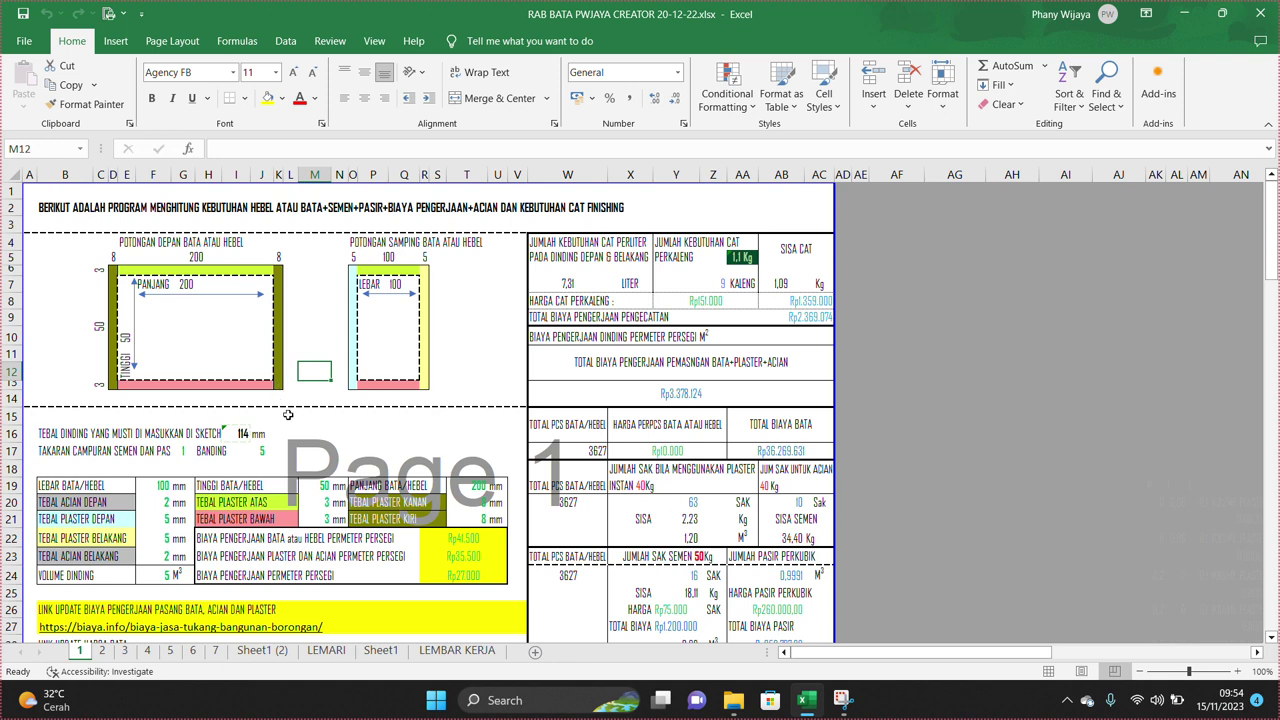
{"action": "scroll", "coordinate": [284, 432], "scroll_direction": "down", "scroll_amount": 3}
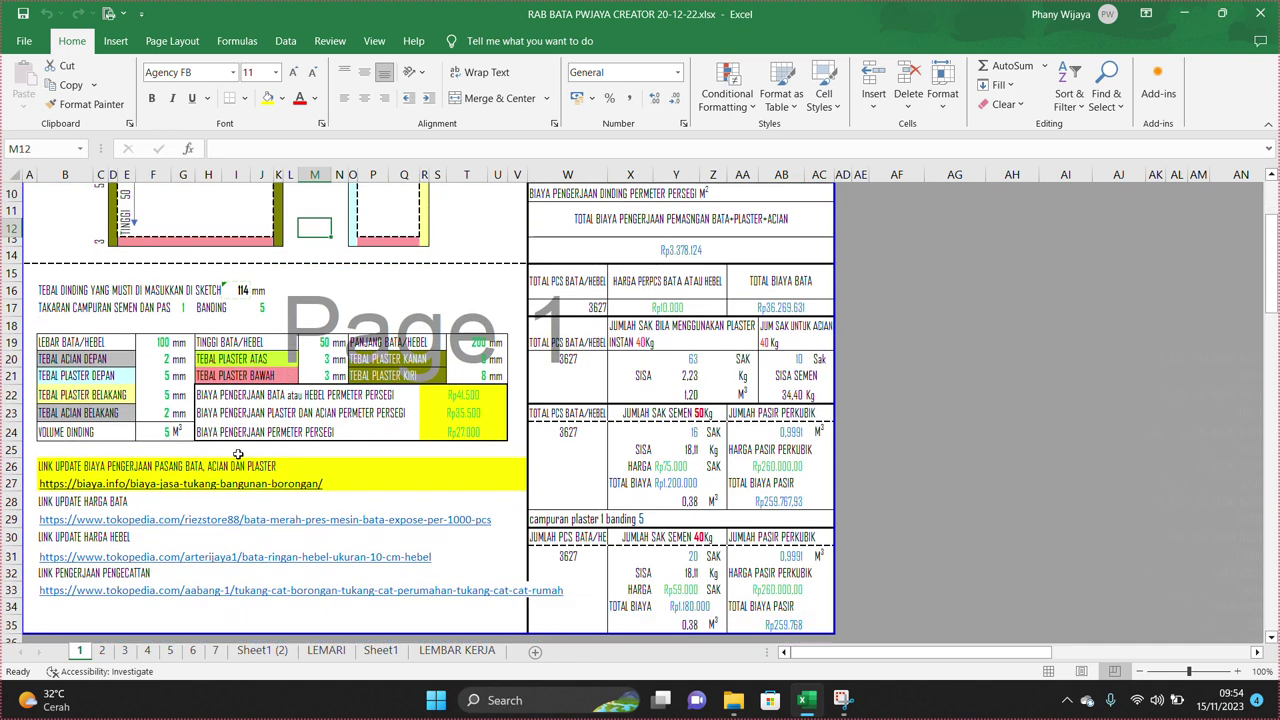
{"action": "left_click", "coordinate": [161, 440]}
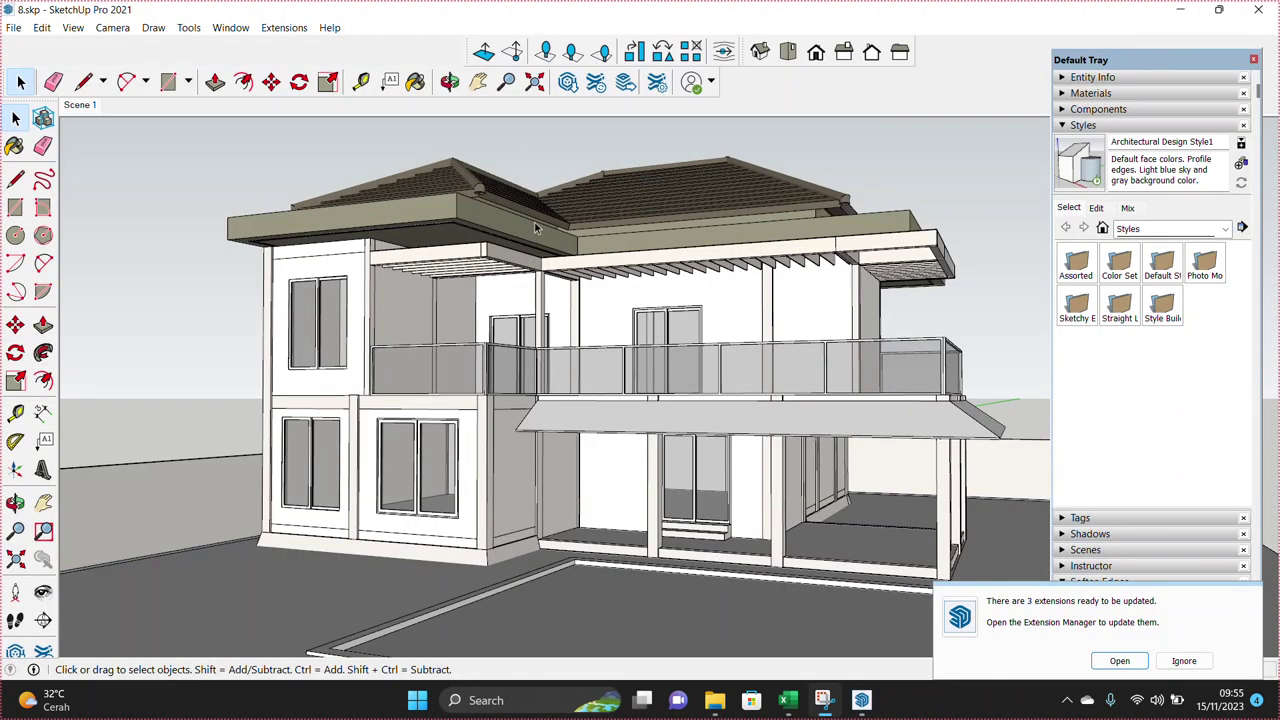
Orbit and zoom onto the upper balcony wall and sliding door, showing the group's Entity Info
{"action": "mouse_move", "coordinate": [490, 350]}
{"action": "left_mouse_down"}
{"action": "mouse_move", "coordinate": [632, 362]}
{"action": "mouse_move", "coordinate": [447, 377]}
{"action": "mouse_move", "coordinate": [789, 373]}
{"action": "left_mouse_up"}
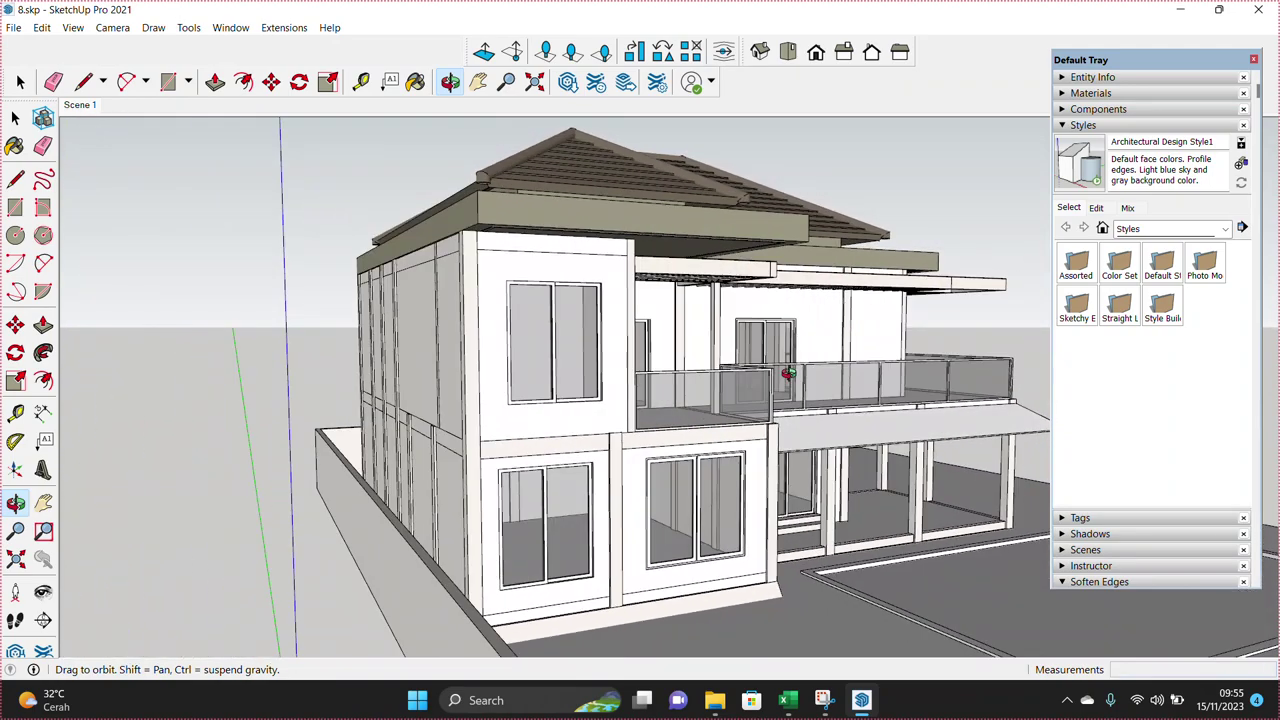
{"action": "scroll", "coordinate": [789, 373], "scroll_direction": "down", "scroll_amount": 3}
{"action": "left_click_drag", "start_coordinate": [789, 373], "coordinate": [469, 376]}
{"action": "key", "text": "space"}
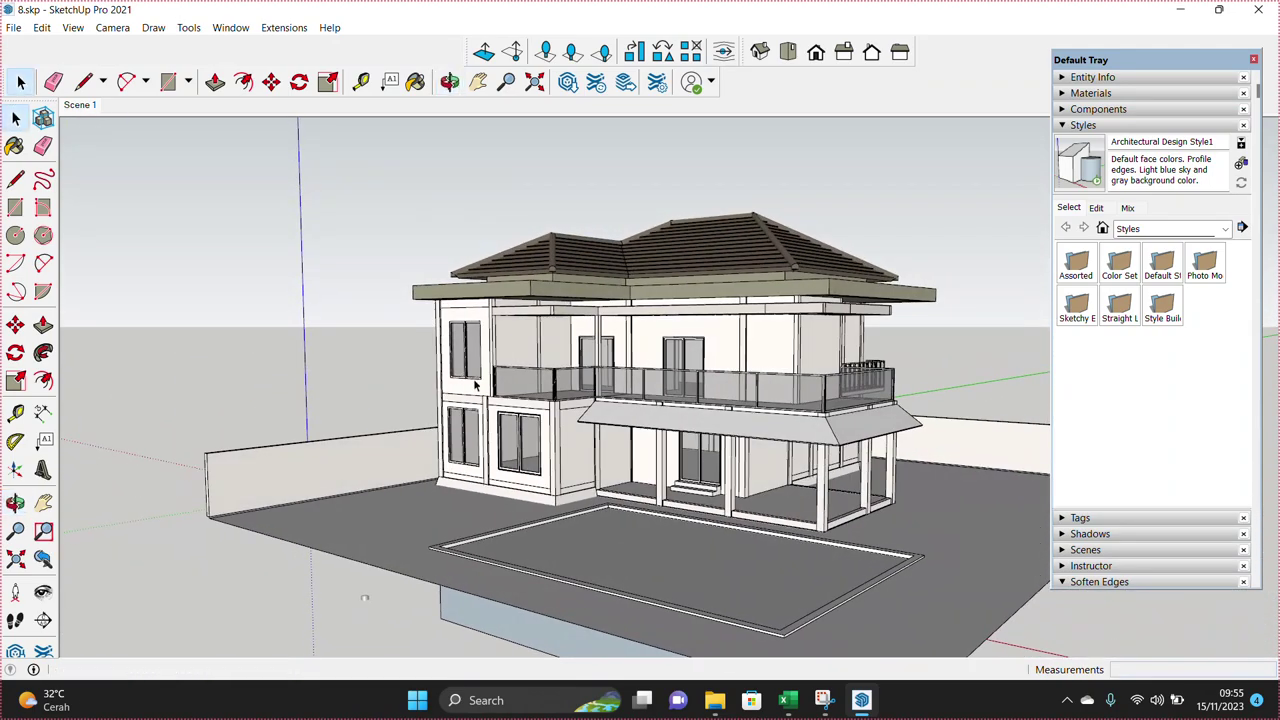
{"action": "scroll", "coordinate": [485, 377], "scroll_direction": "up", "scroll_amount": 2}
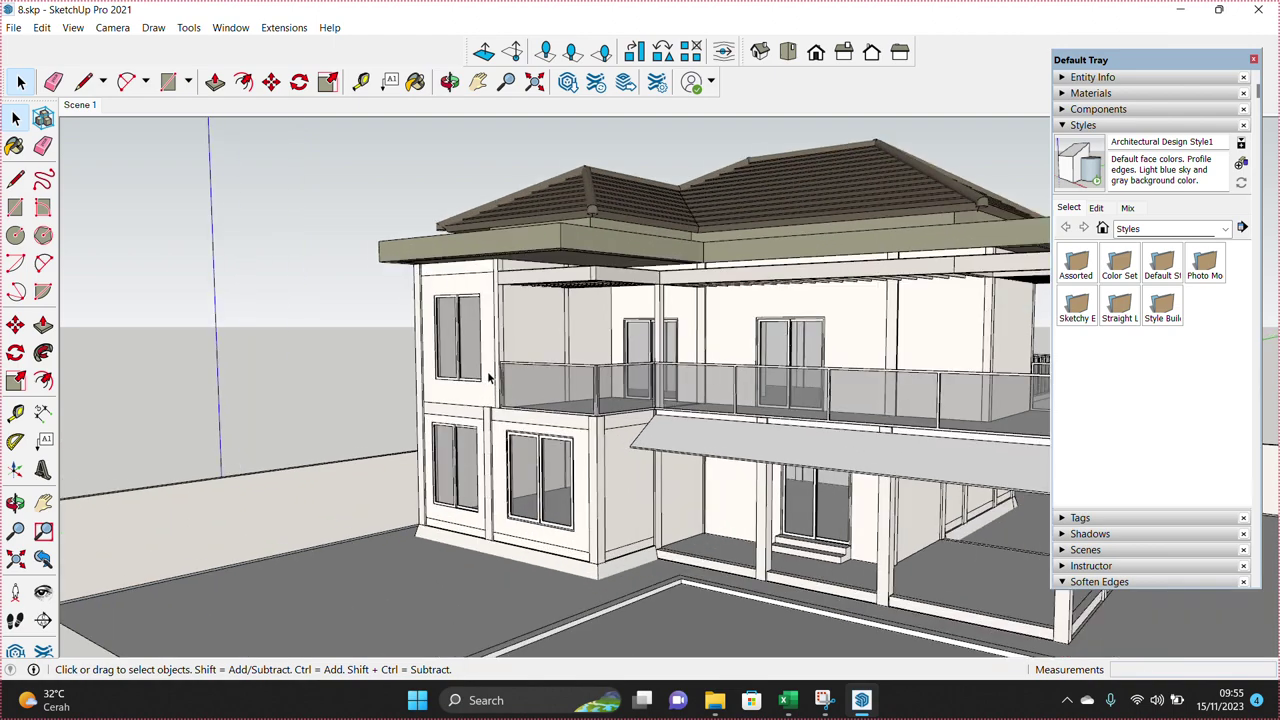
{"action": "key", "text": "o"}
{"action": "mouse_move", "coordinate": [489, 377]}
{"action": "left_mouse_down"}
{"action": "mouse_move", "coordinate": [948, 447]}
{"action": "mouse_move", "coordinate": [483, 408]}
{"action": "left_mouse_up"}
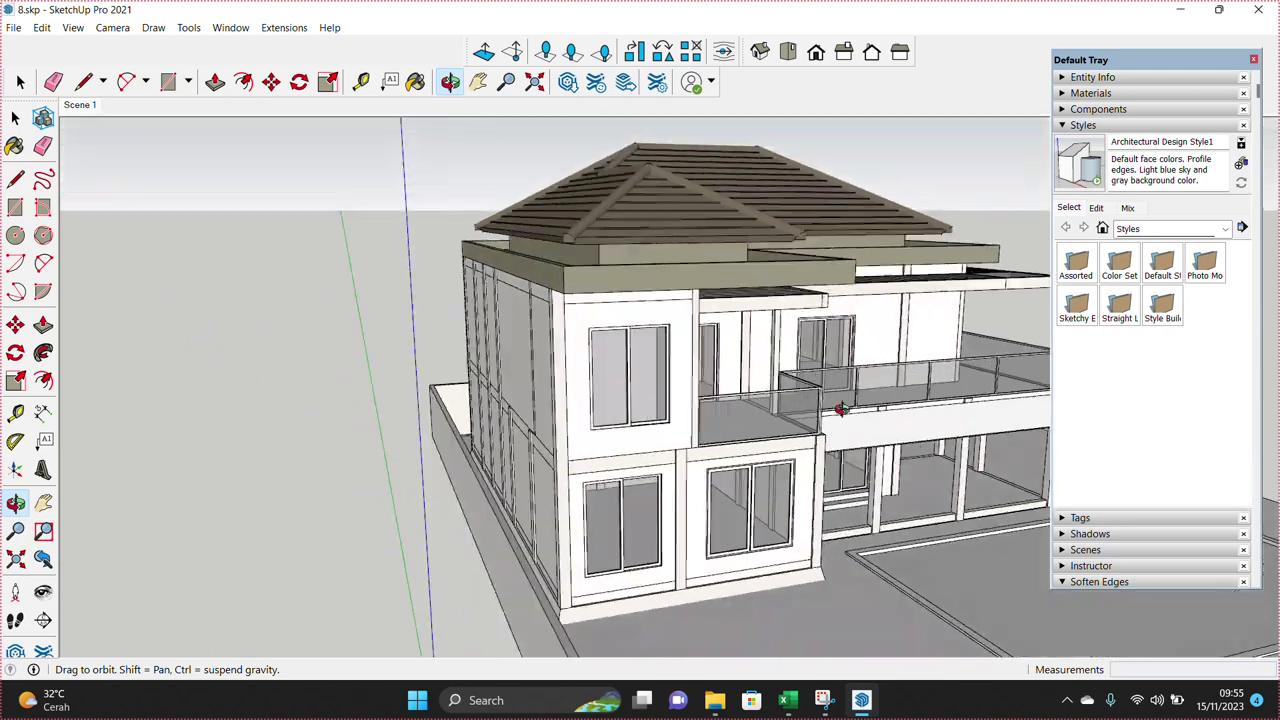
{"action": "key", "text": "space"}
{"action": "scroll", "coordinate": [845, 352], "scroll_direction": "up", "scroll_amount": 3}
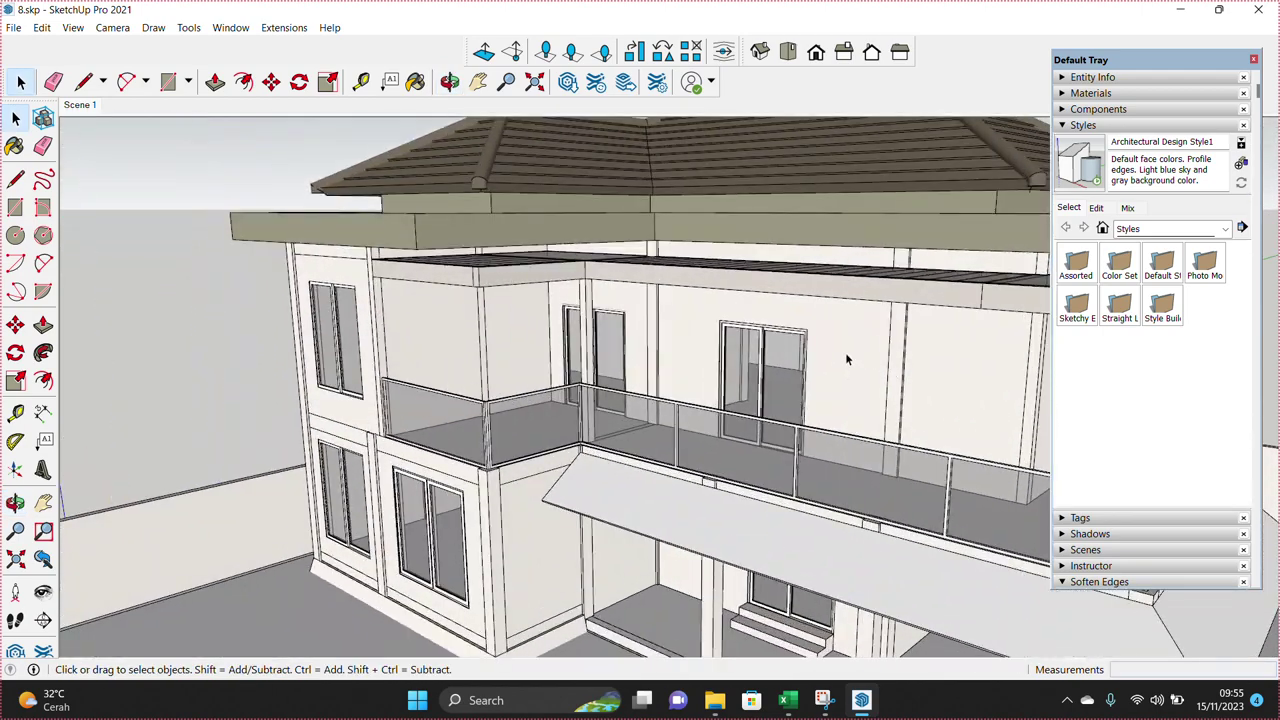
{"action": "scroll", "coordinate": [844, 350], "scroll_direction": "up", "scroll_amount": 4}
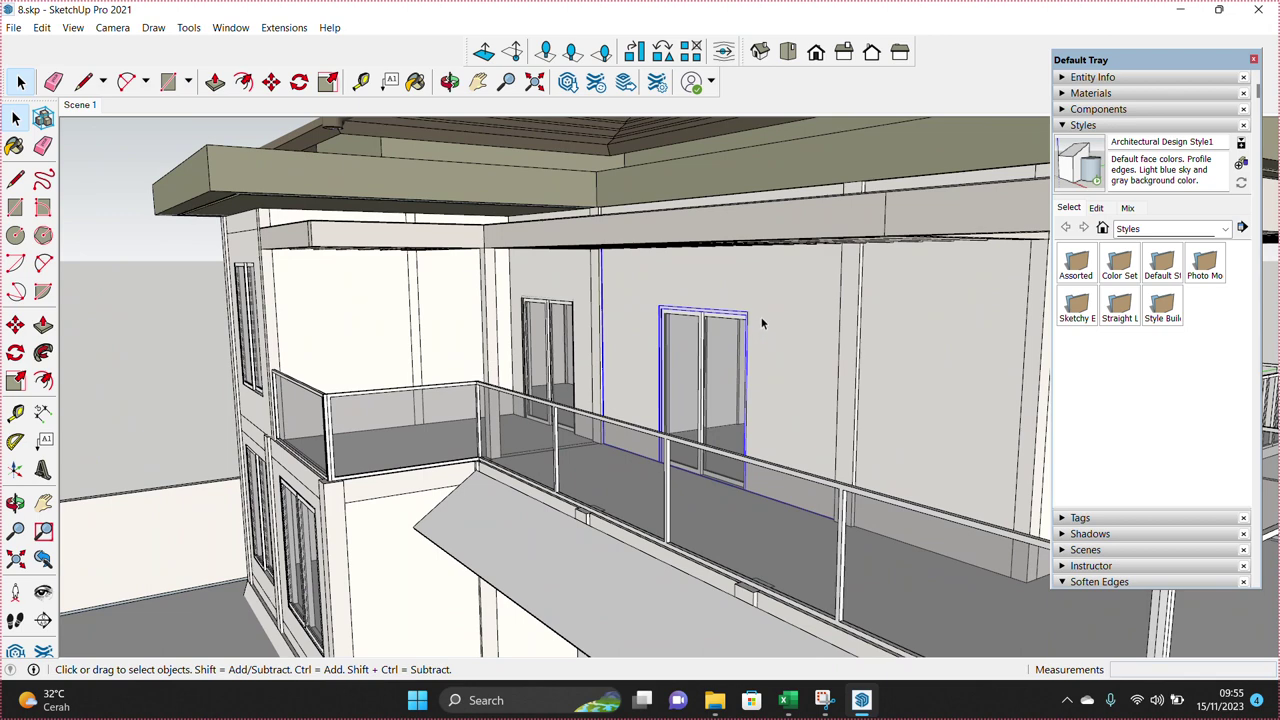
{"action": "left_click", "coordinate": [1108, 80]}
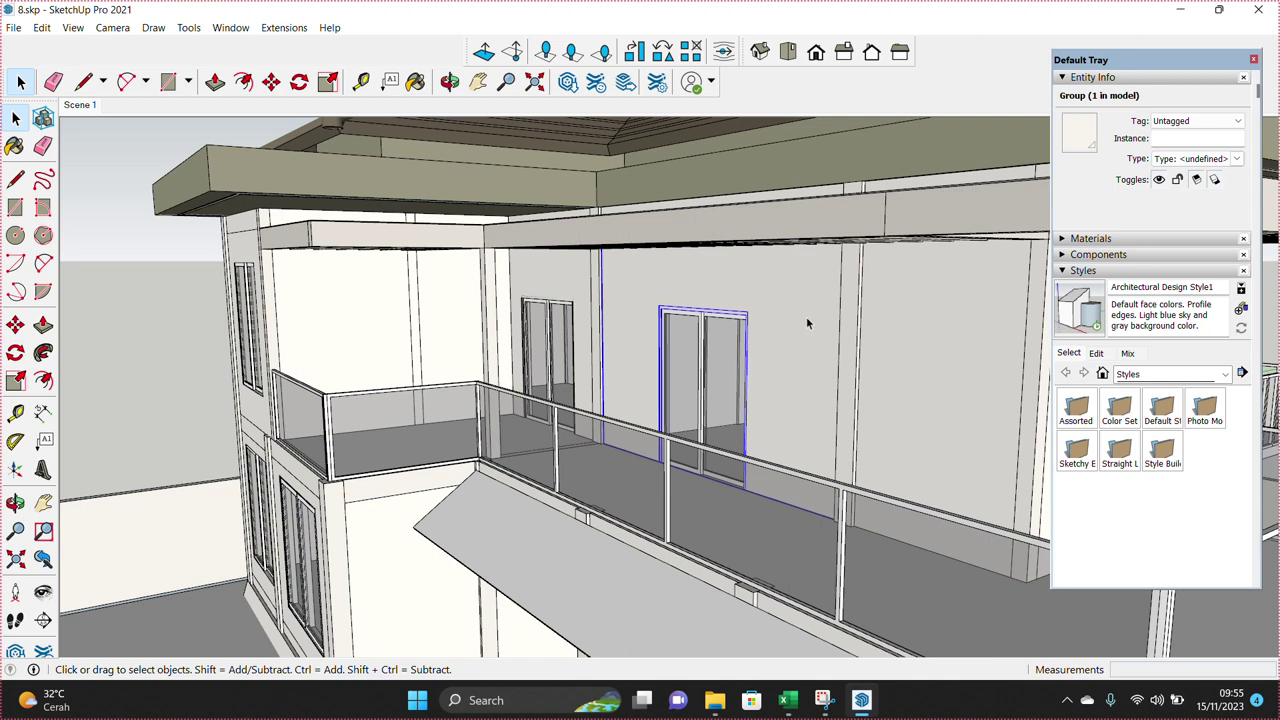
Explode the balcony wall group and regroup its pieces into one solid group reading 1,7 m³
{"action": "scroll", "coordinate": [709, 350], "scroll_direction": "up", "scroll_amount": 2}
{"action": "scroll", "coordinate": [720, 322], "scroll_direction": "up", "scroll_amount": 3}
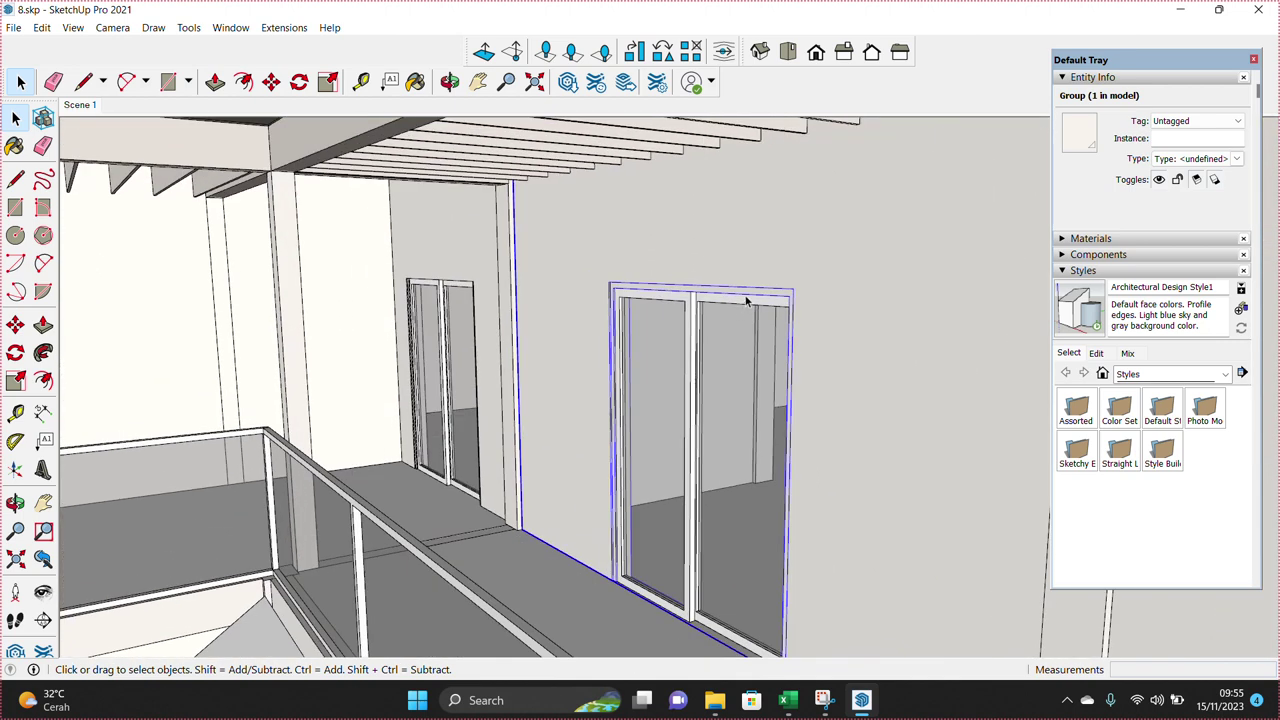
{"action": "scroll", "coordinate": [745, 300], "scroll_direction": "down", "scroll_amount": 3}
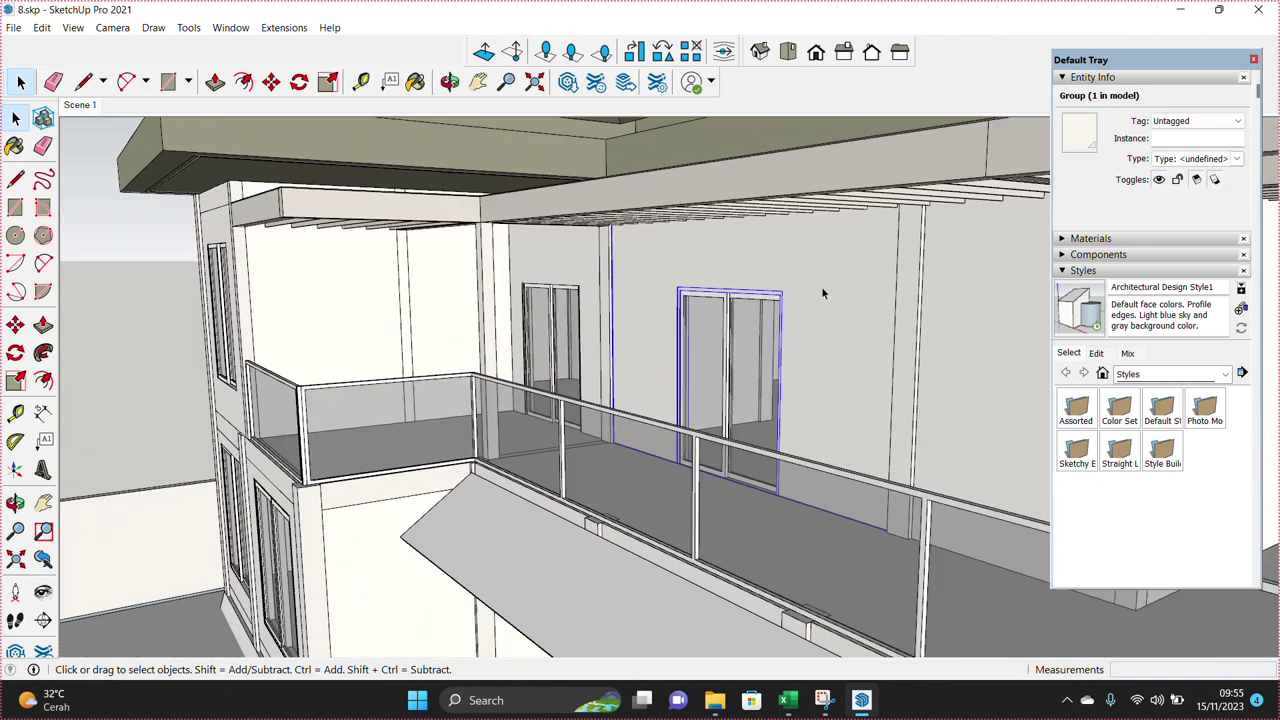
{"action": "scroll", "coordinate": [821, 286], "scroll_direction": "down", "scroll_amount": 3}
{"action": "right_click", "coordinate": [821, 286]}
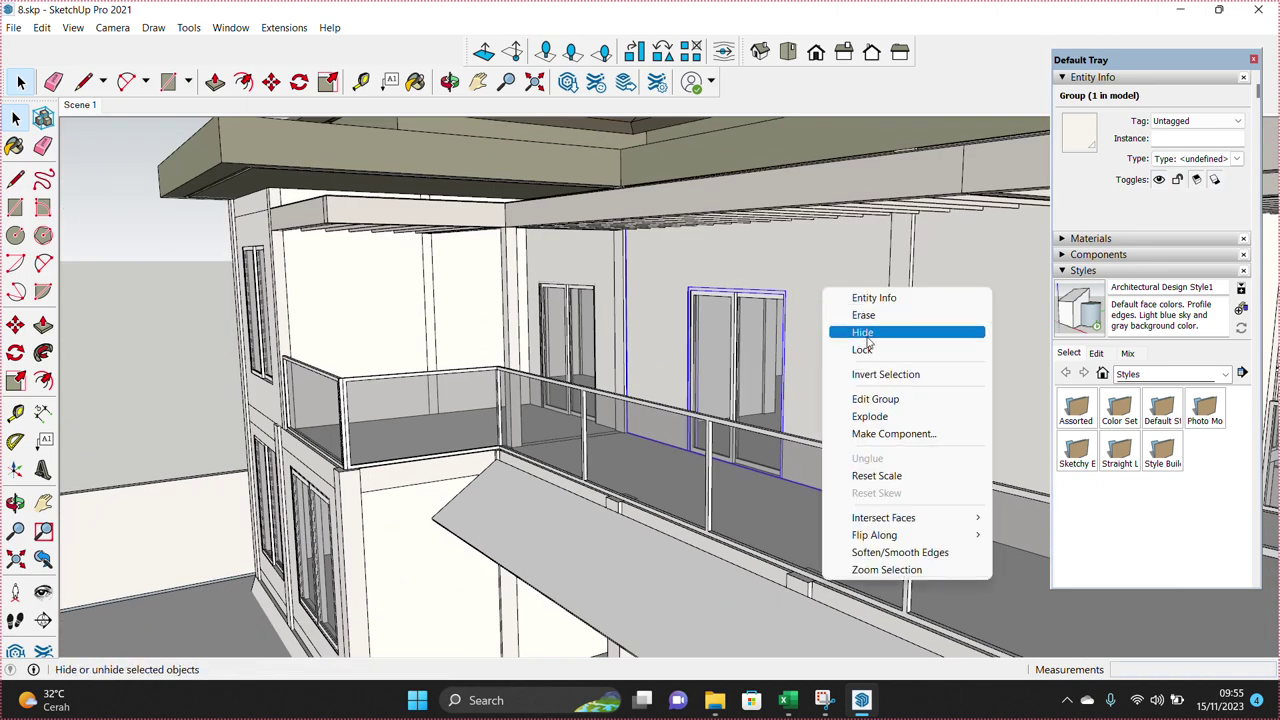
{"action": "left_click", "coordinate": [873, 418]}
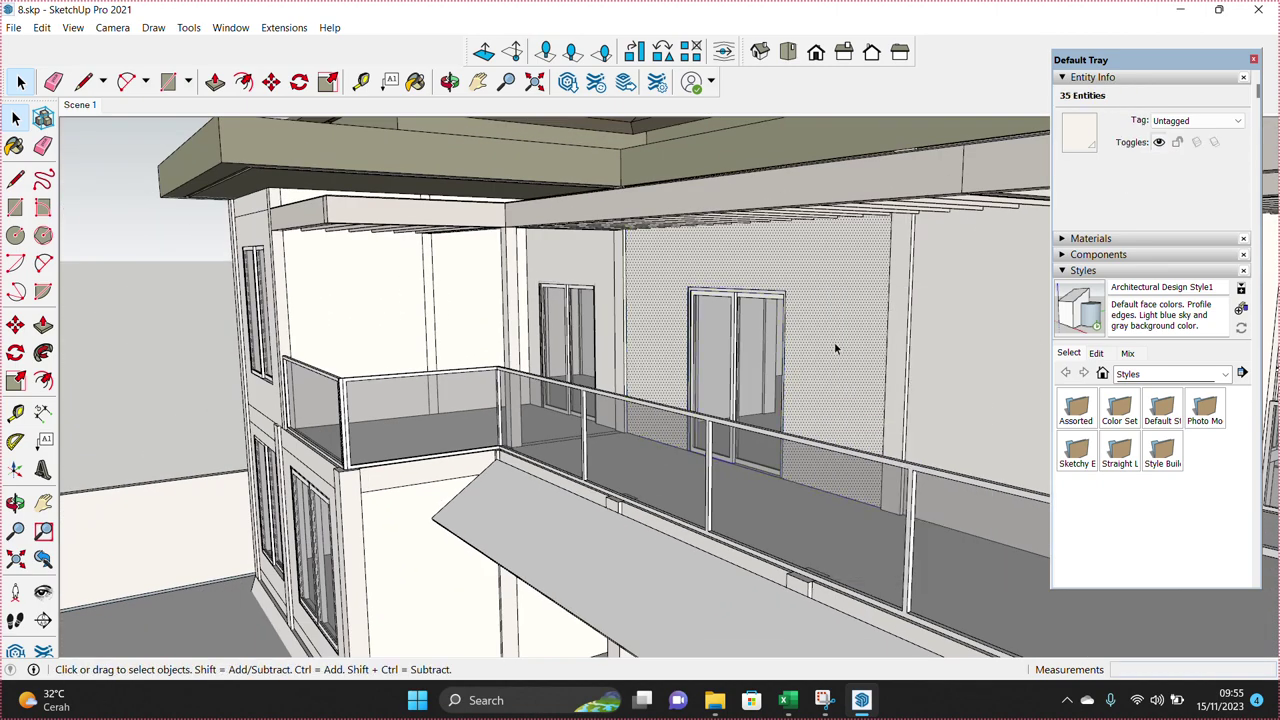
{"action": "right_click", "coordinate": [835, 295]}
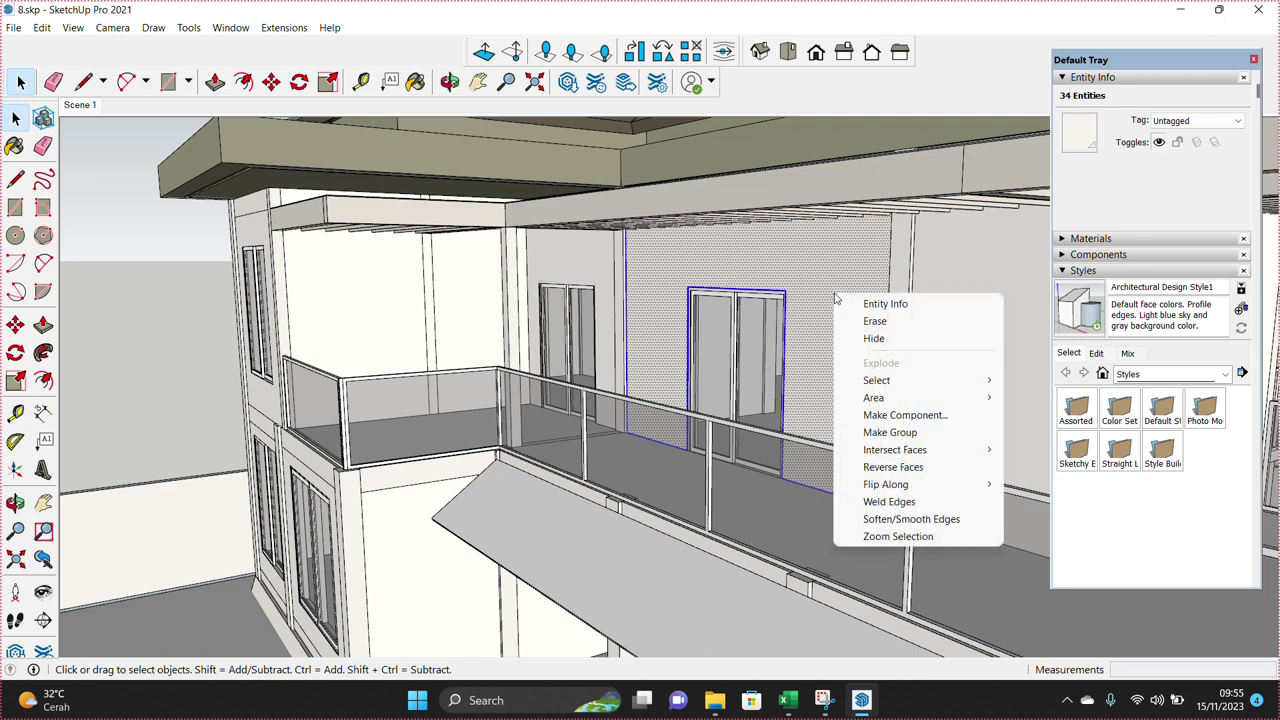
{"action": "left_click", "coordinate": [881, 433]}
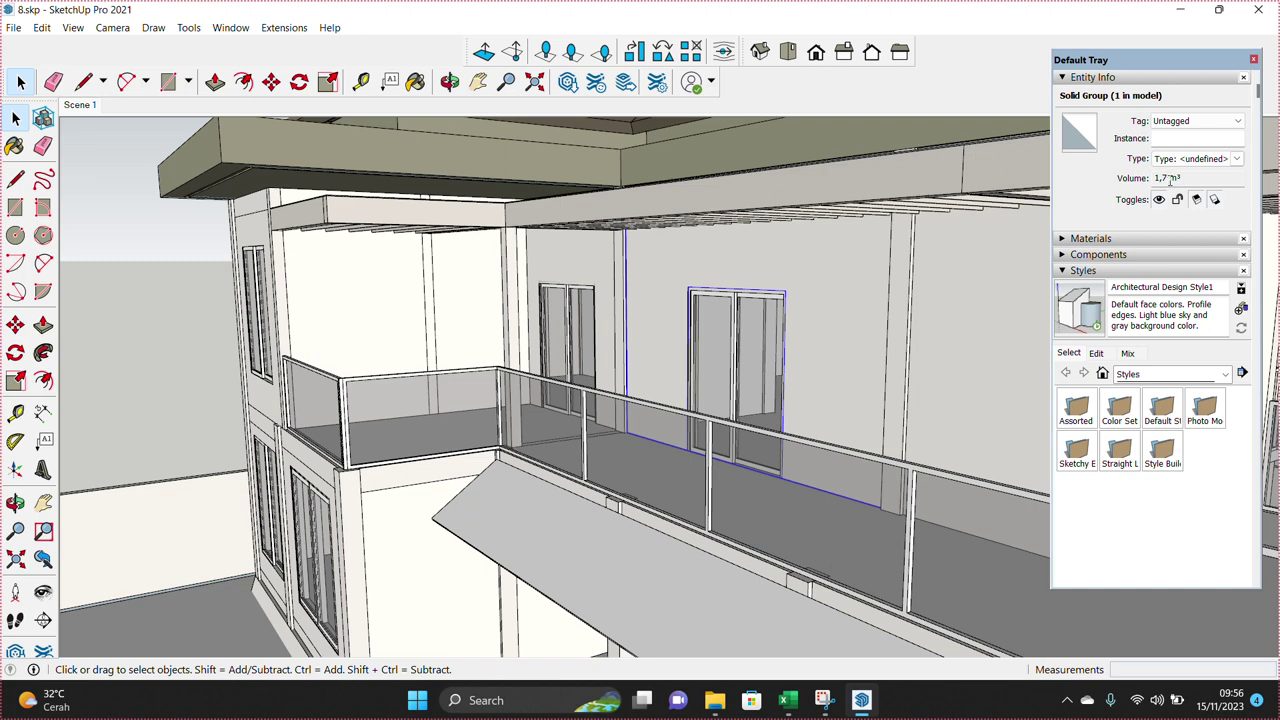
{"action": "left_click", "coordinate": [236, 30]}
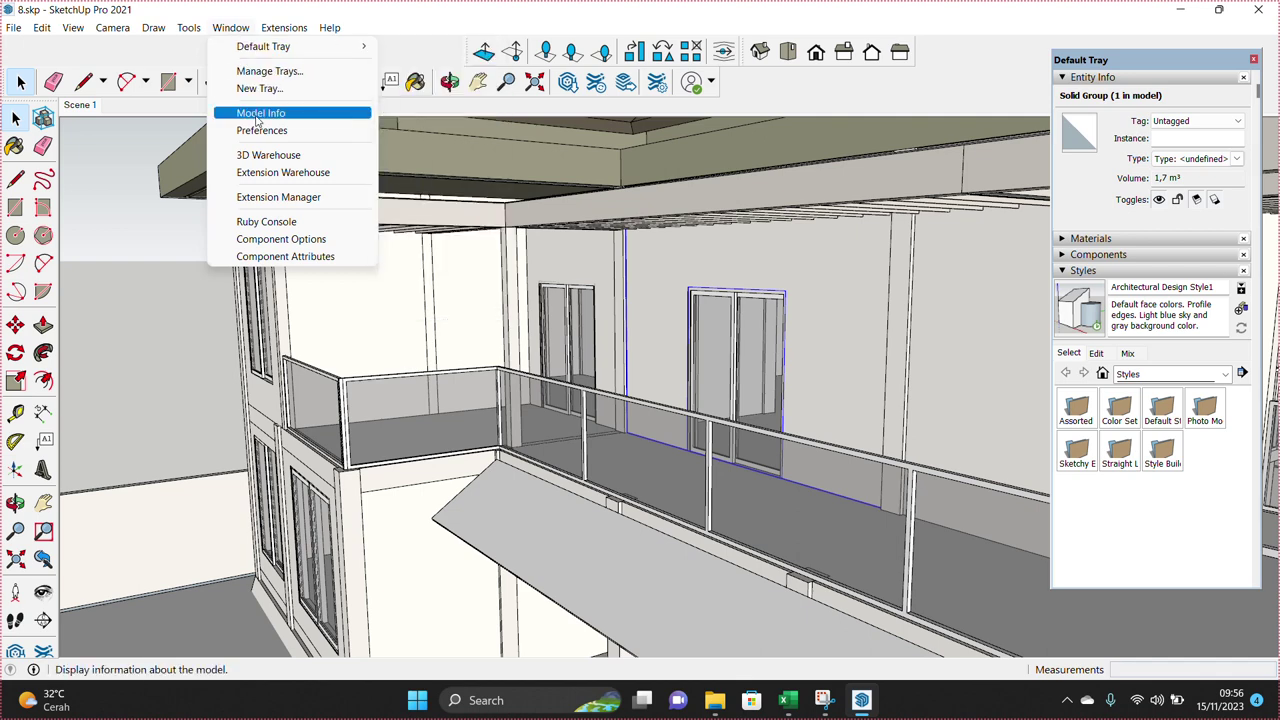
Set the model's volume display precision to 0,000 m³ in Model Info Units
{"action": "left_click", "coordinate": [260, 117]}
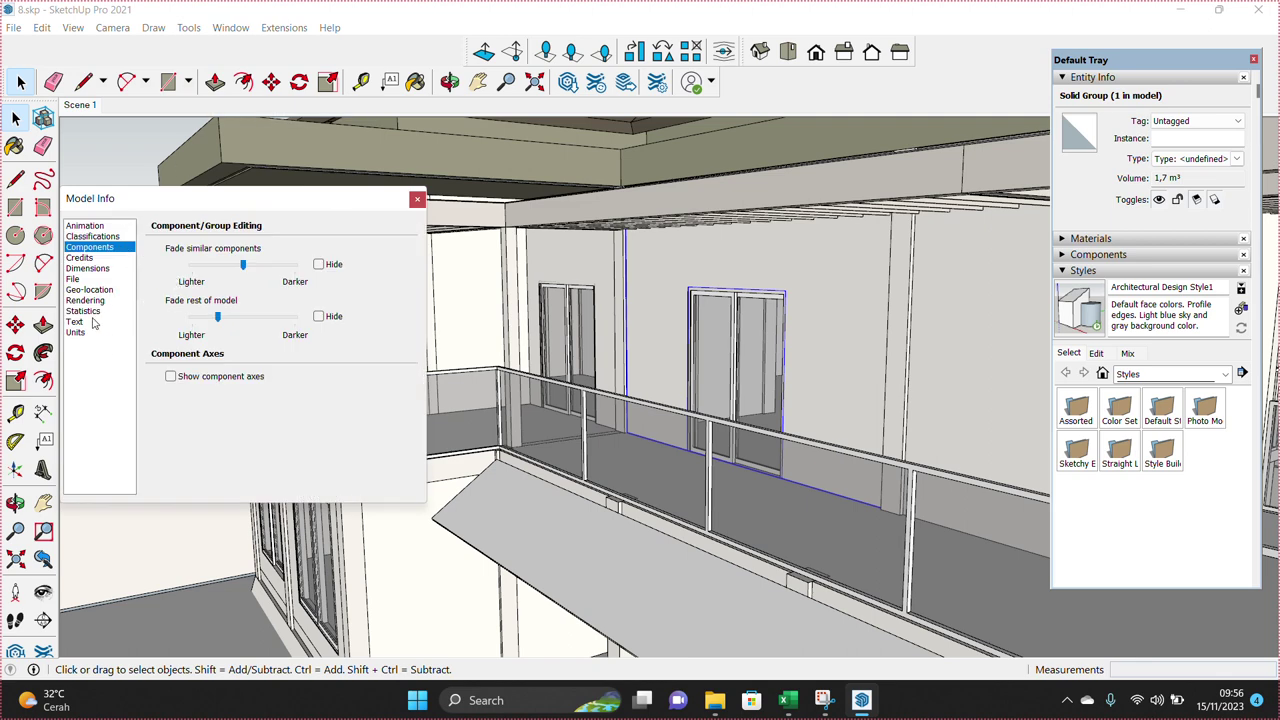
{"action": "left_click", "coordinate": [94, 227]}
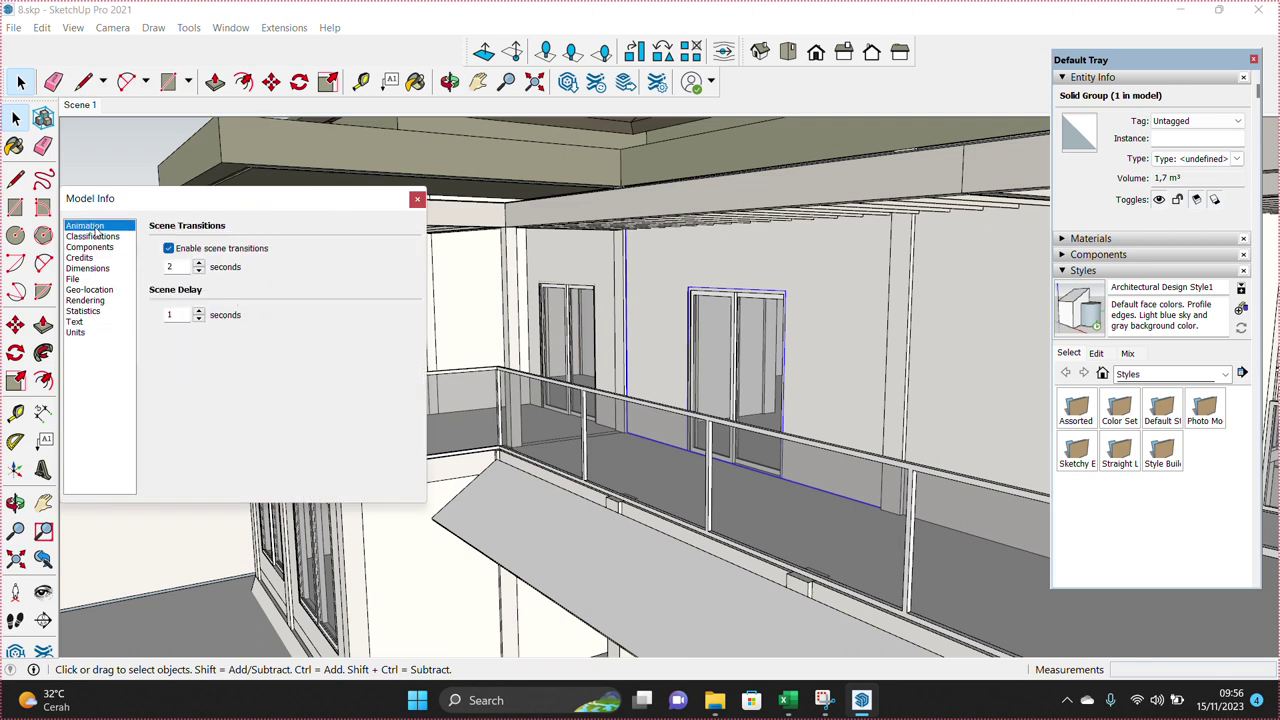
{"action": "left_click", "coordinate": [84, 335]}
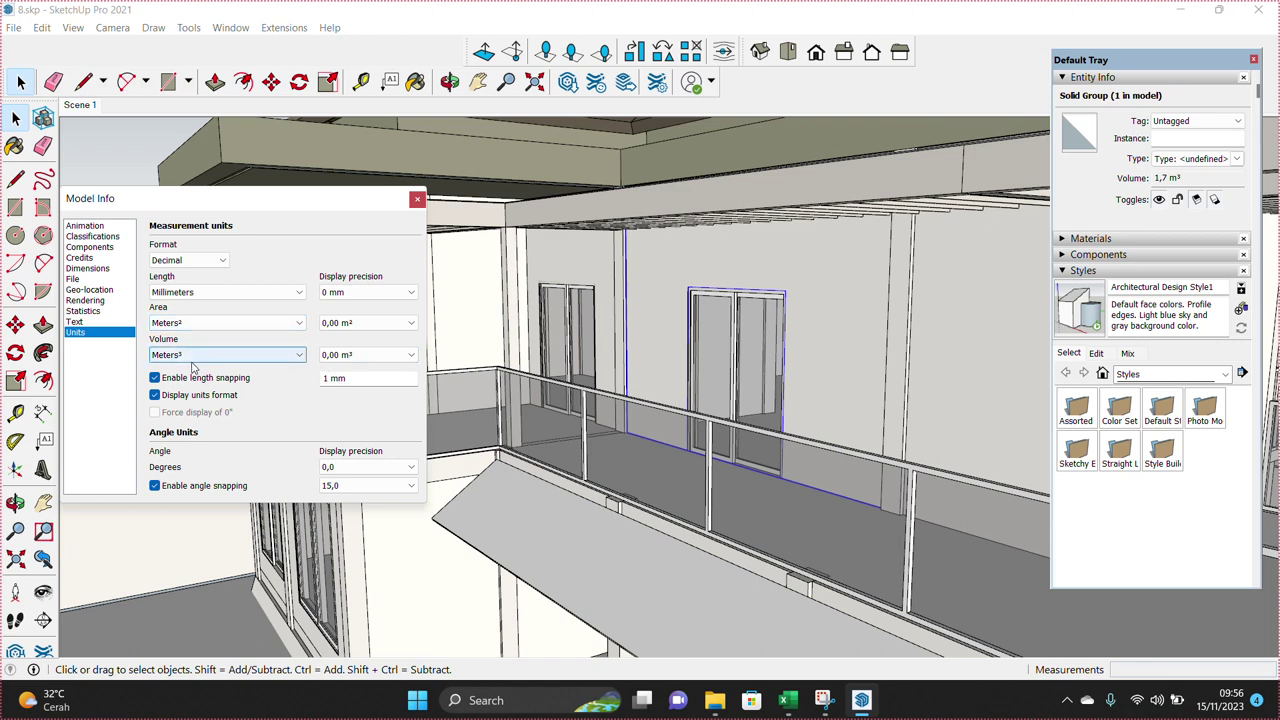
{"action": "left_click", "coordinate": [370, 358]}
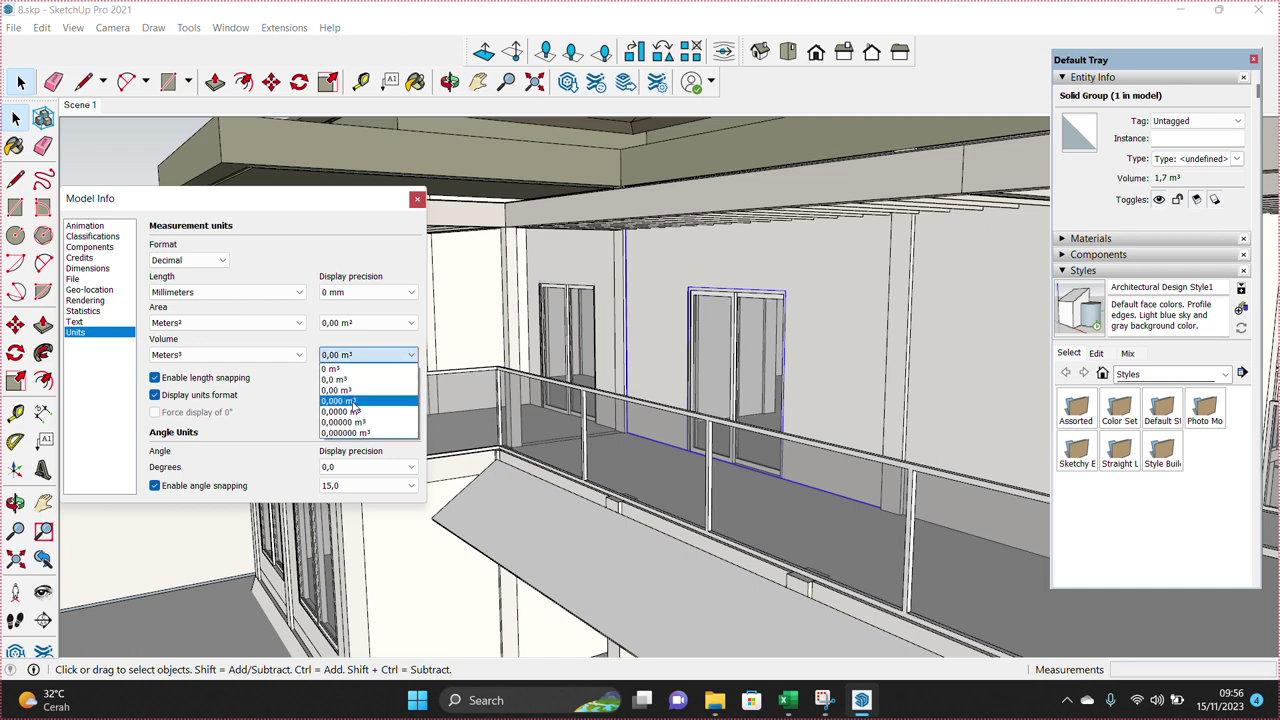
{"action": "left_click", "coordinate": [352, 402]}
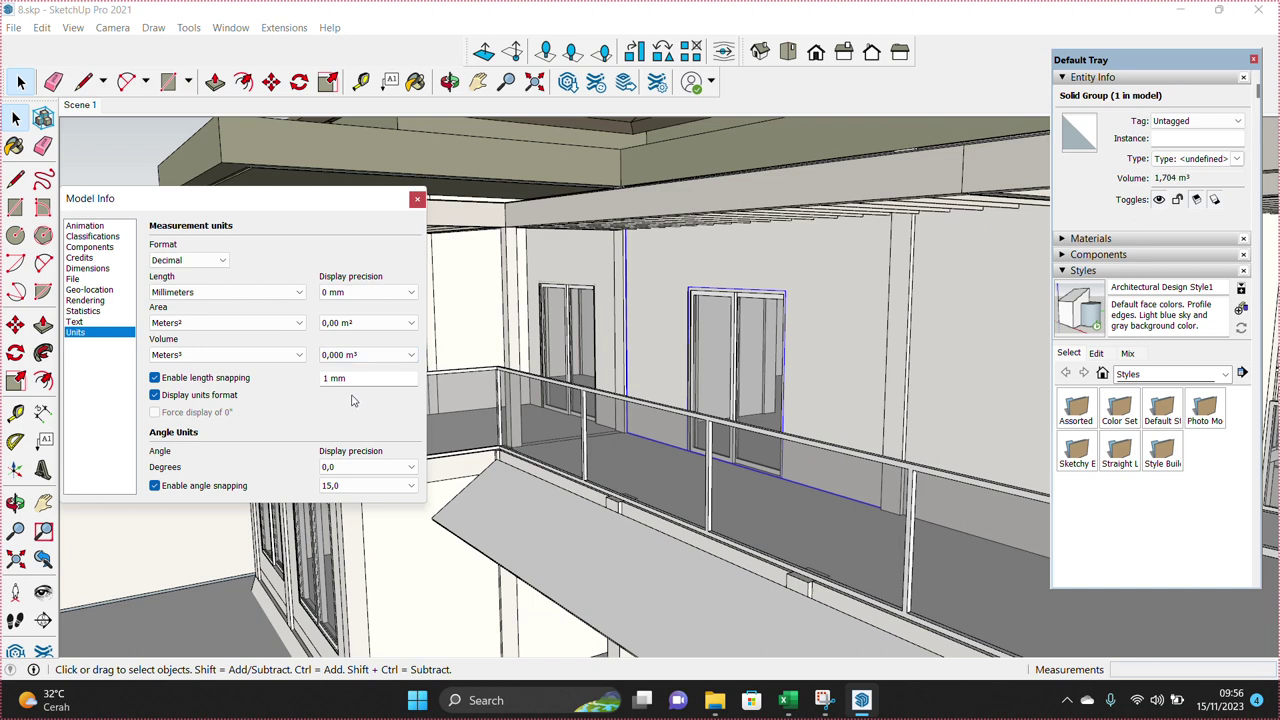
{"action": "left_click", "coordinate": [417, 199]}
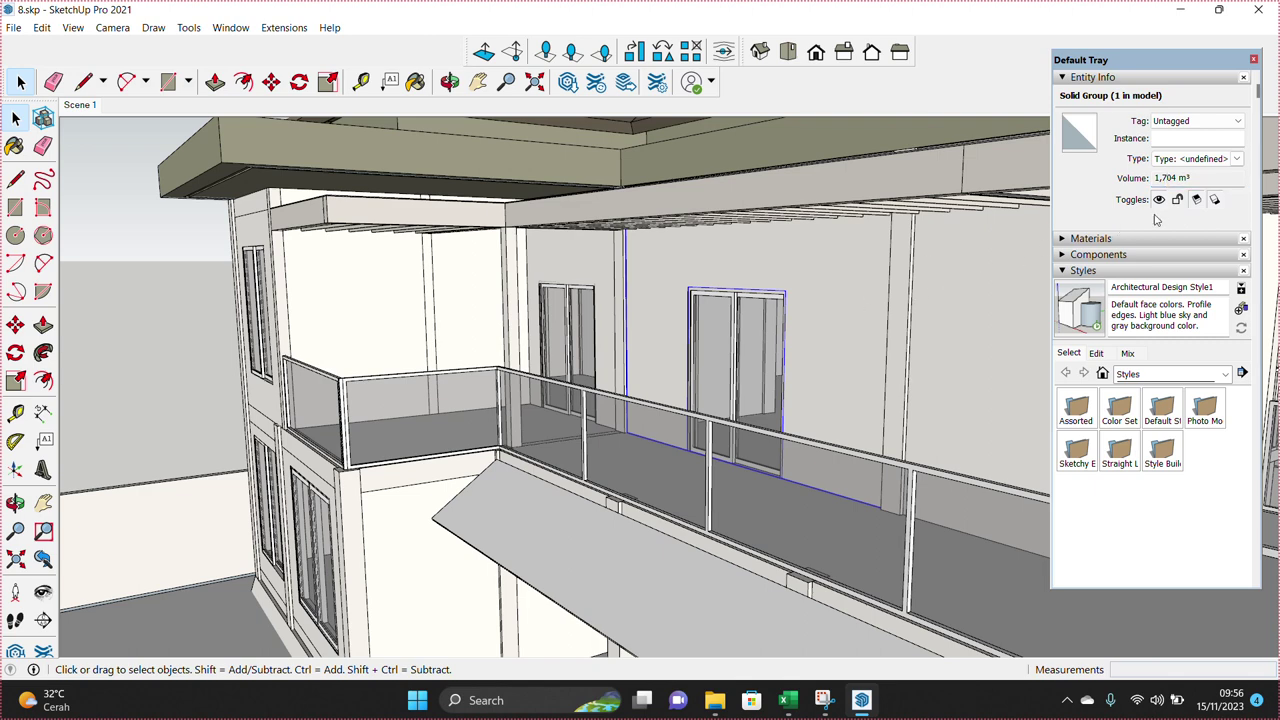
Copy the wall's 1,704 m³ volume from Entity Info and return to Excel
{"action": "left_click", "coordinate": [1176, 177]}
{"action": "right_click", "coordinate": [1160, 178]}
{"action": "left_click", "coordinate": [1120, 229]}
{"action": "right_click", "coordinate": [1162, 179]}
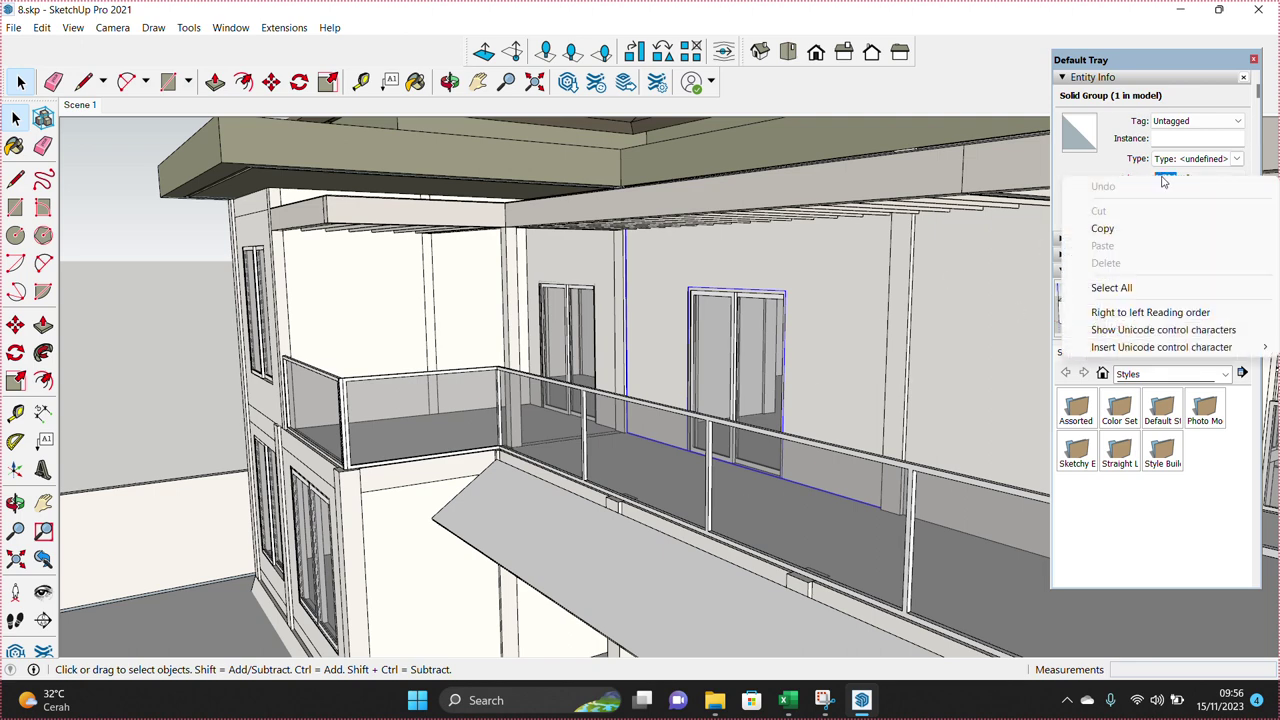
{"action": "left_click", "coordinate": [1104, 232]}
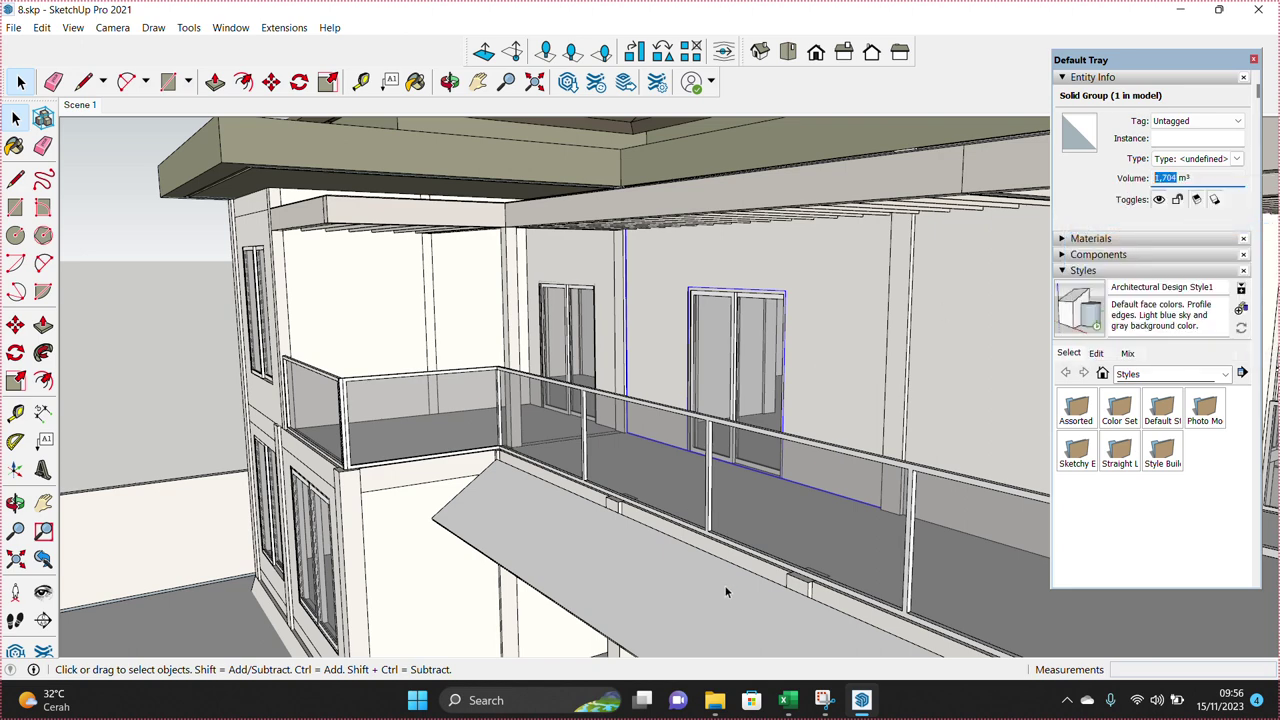
{"action": "left_click", "coordinate": [788, 702]}
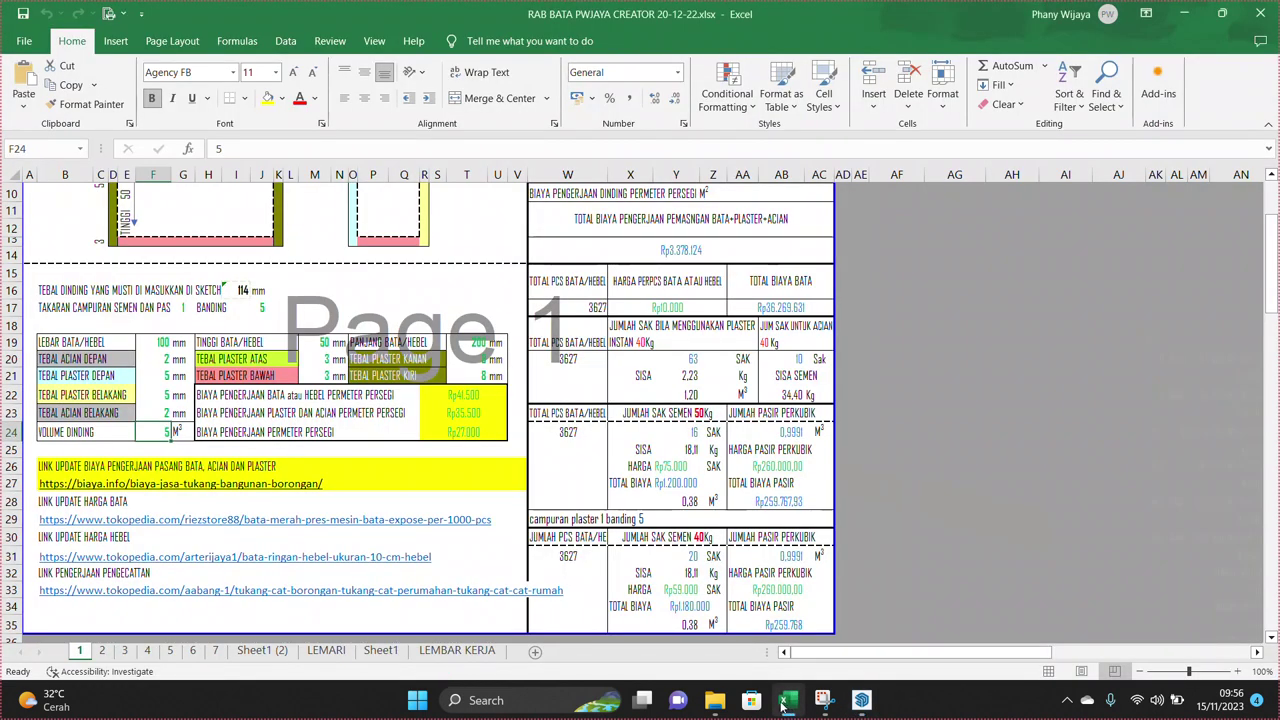
Enter 1,704 as the wall volume in F24, then return to the SketchUp model
{"action": "double_click", "coordinate": [160, 432]}
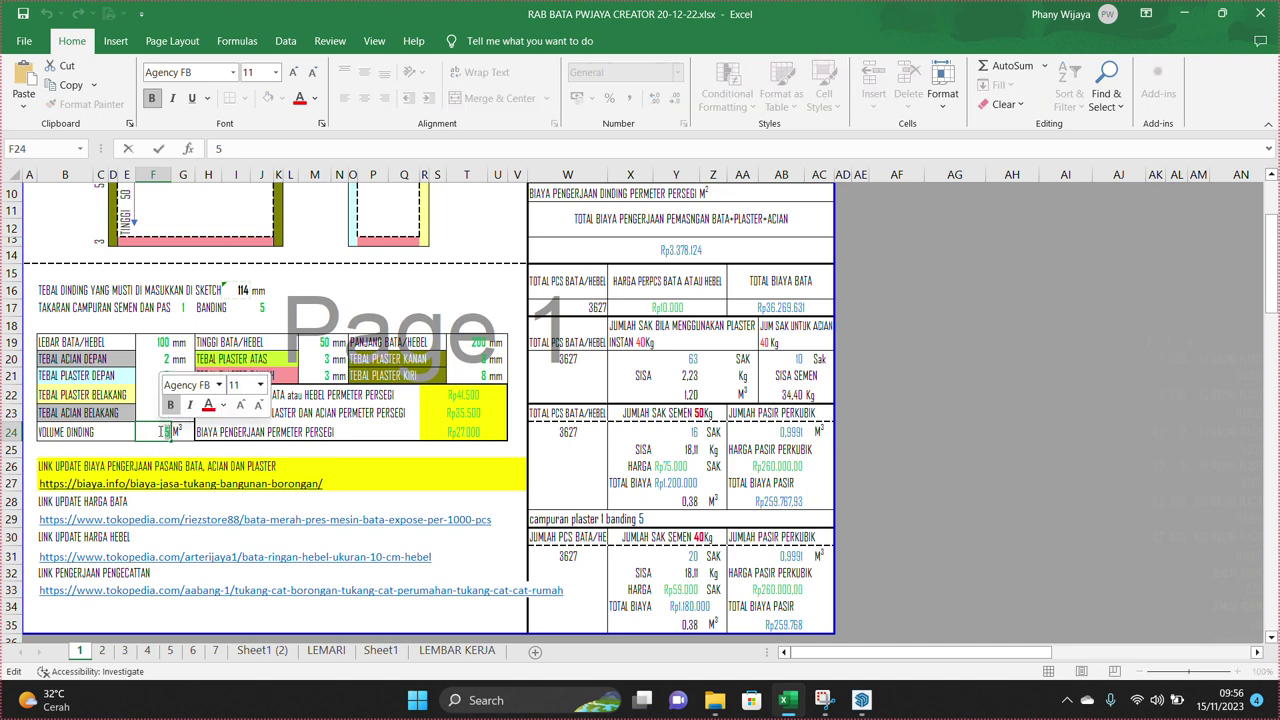
{"action": "type", "text": "1,704"}
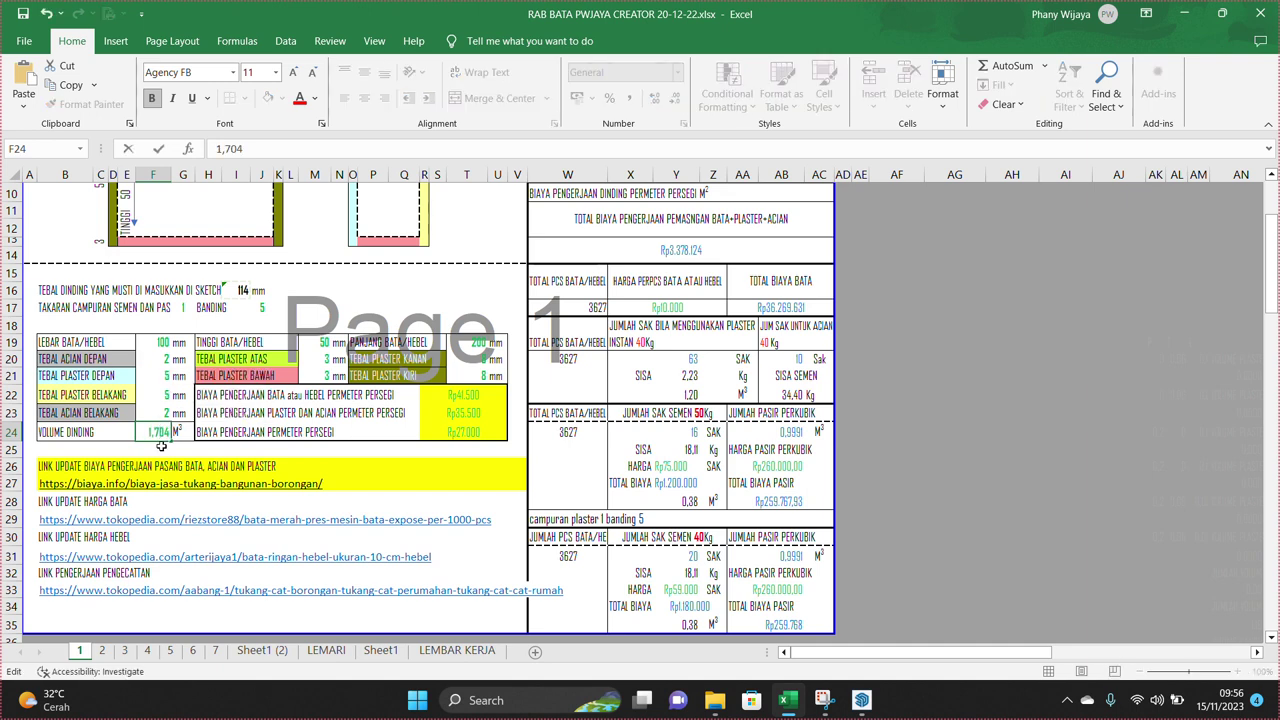
{"action": "key", "text": "Return"}
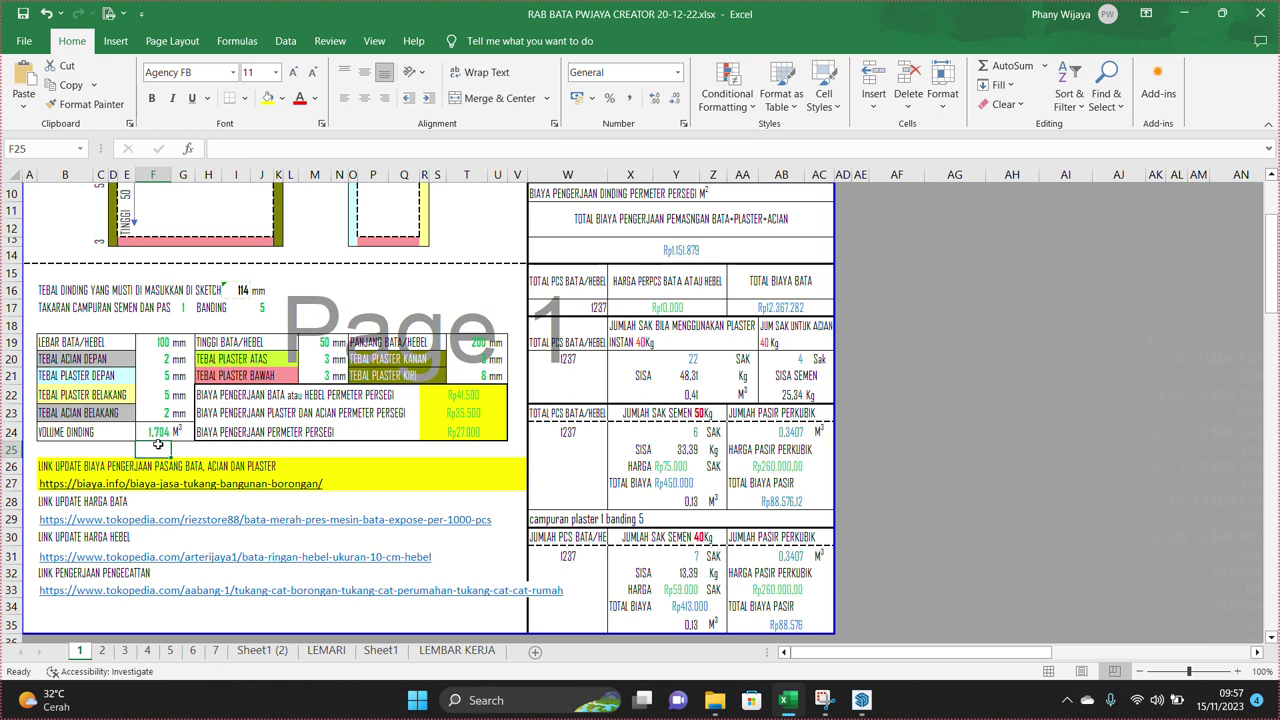
{"action": "left_click", "coordinate": [160, 434]}
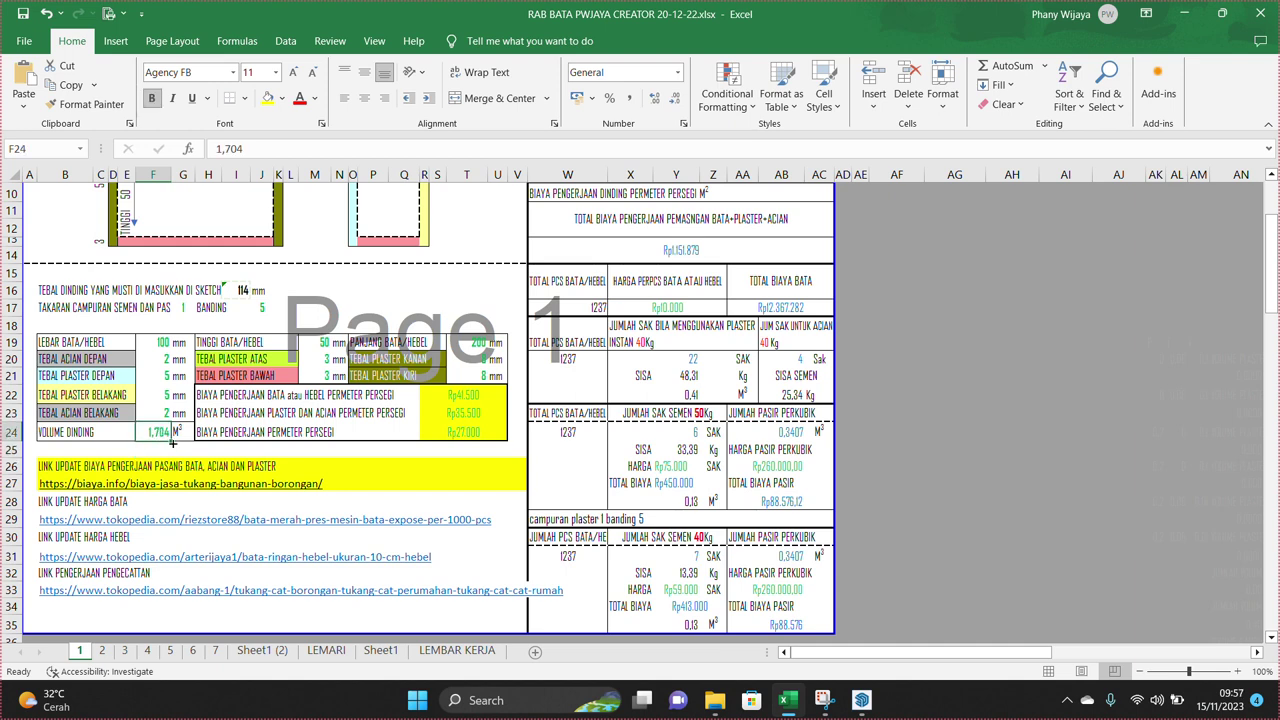
{"action": "left_click", "coordinate": [798, 713]}
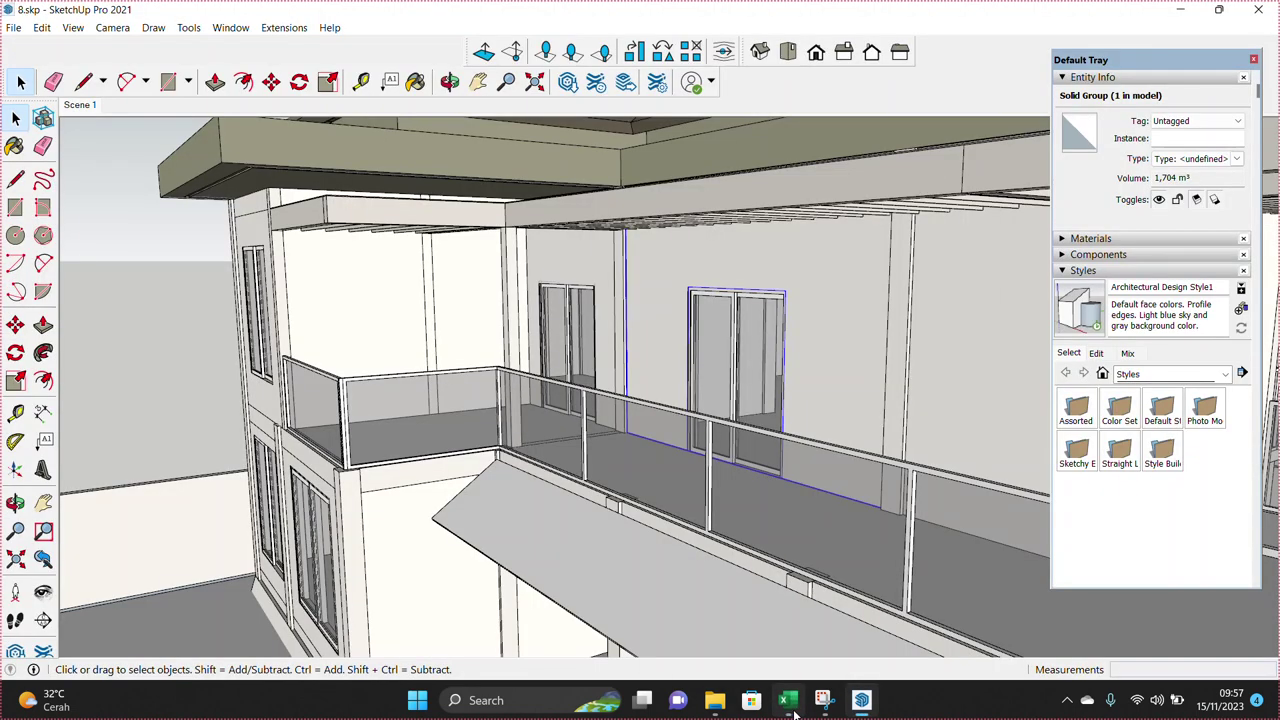
Select the right-hand balcony wall panel and copy its 1,368 m³ volume into Excel's reach
{"action": "mouse_move", "coordinate": [836, 415]}
{"action": "left_mouse_down"}
{"action": "mouse_move", "coordinate": [881, 406]}
{"action": "mouse_move", "coordinate": [778, 399]}
{"action": "mouse_move", "coordinate": [703, 419]}
{"action": "left_mouse_up"}
{"action": "key", "text": "space"}
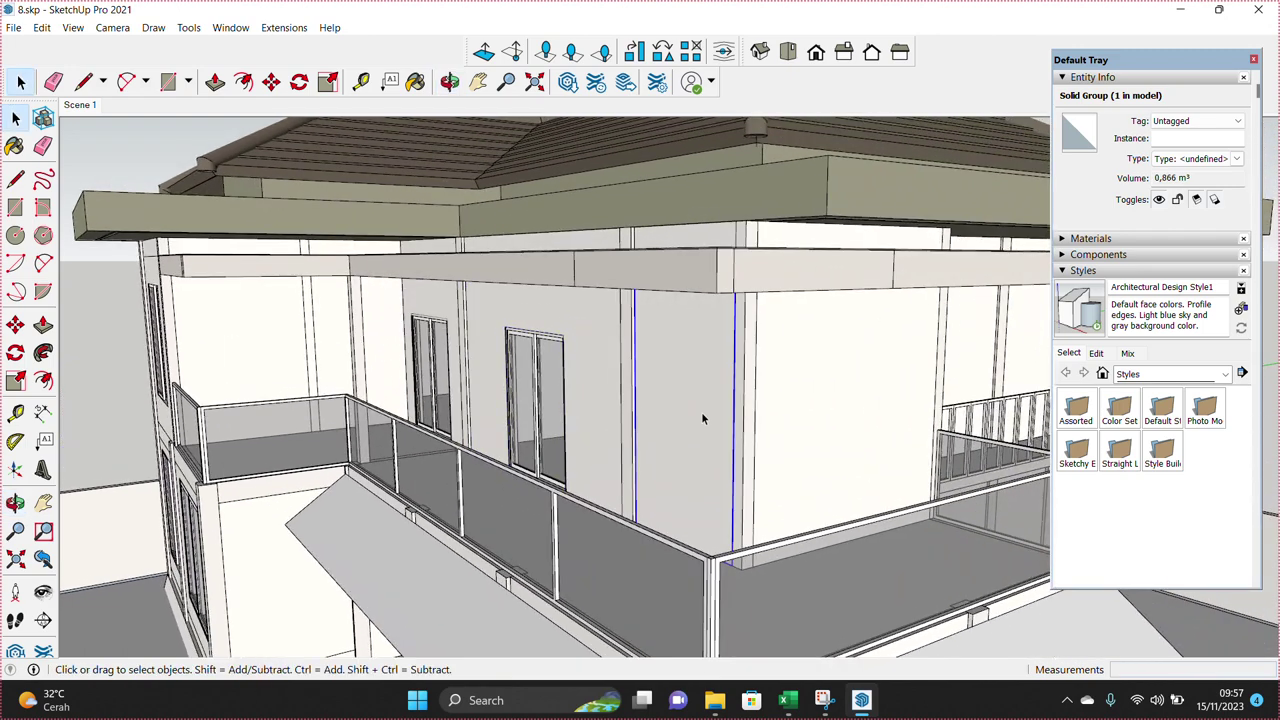
{"action": "left_click", "coordinate": [808, 410], "text": "ctrl"}
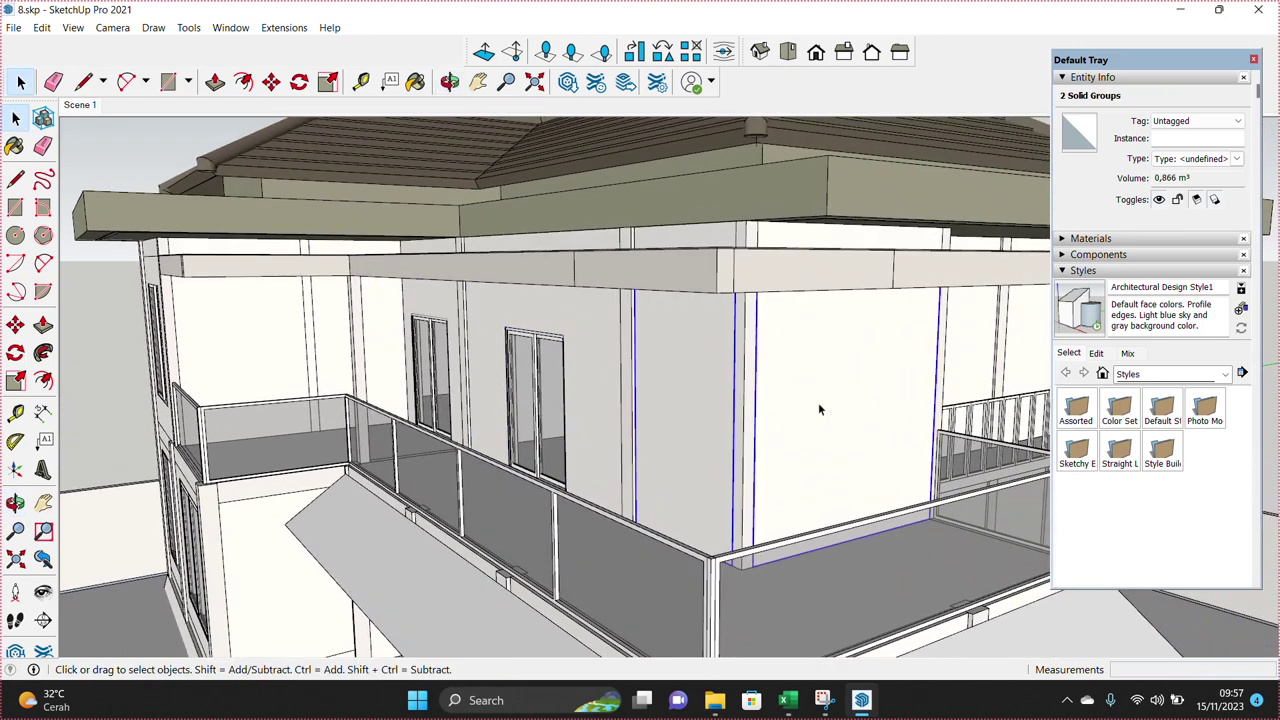
{"action": "left_click", "coordinate": [771, 407]}
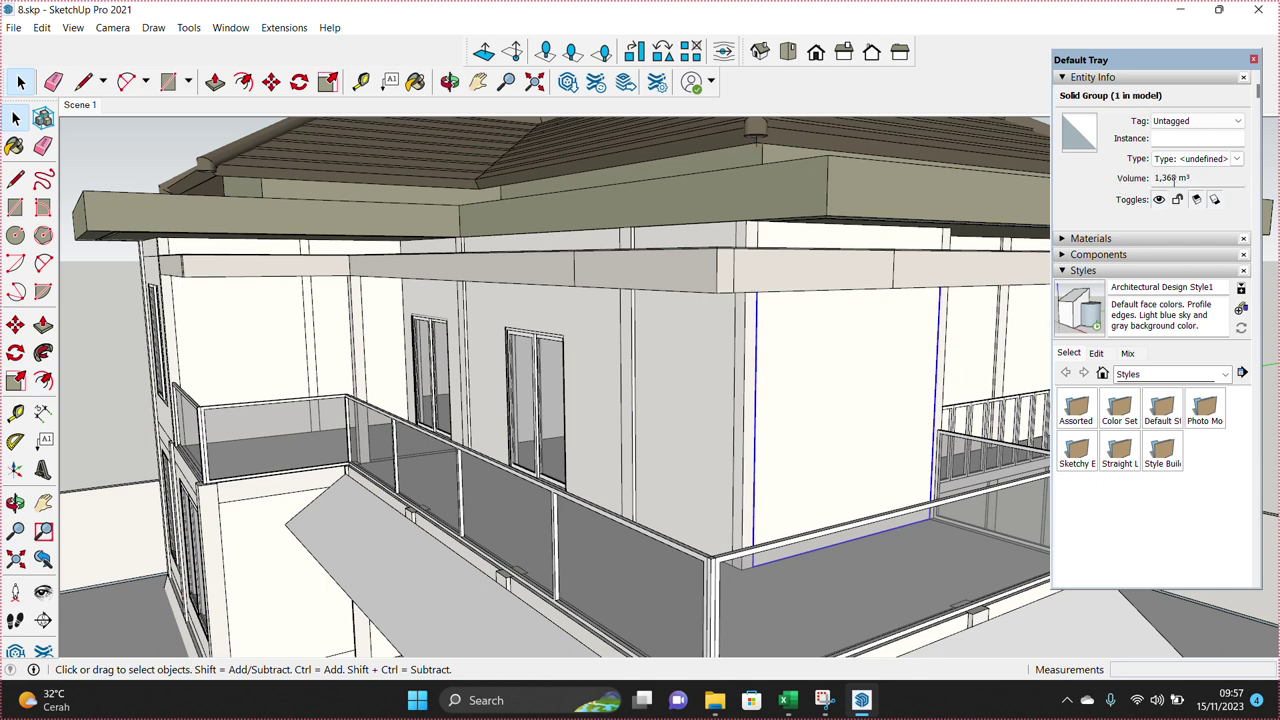
{"action": "left_click_drag", "start_coordinate": [1175, 180], "coordinate": [1150, 180]}
{"action": "right_click", "coordinate": [1170, 180]}
{"action": "left_click", "coordinate": [1110, 238]}
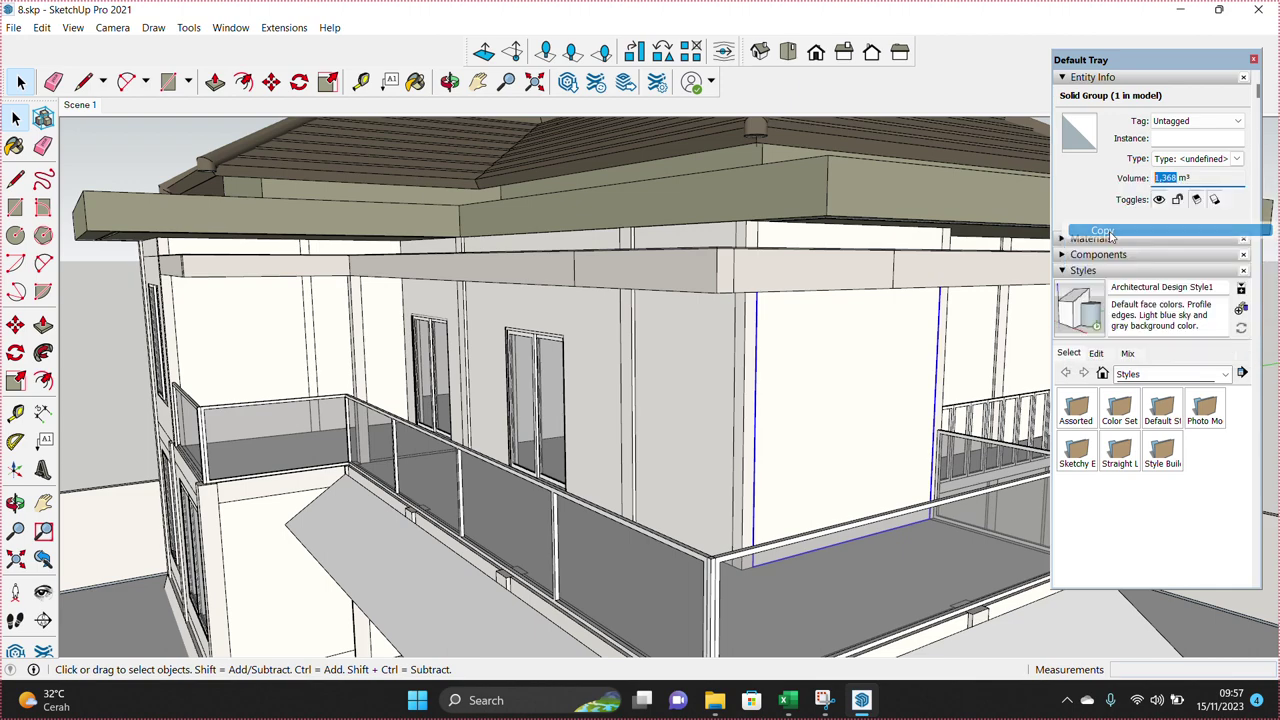
{"action": "left_click", "coordinate": [788, 700]}
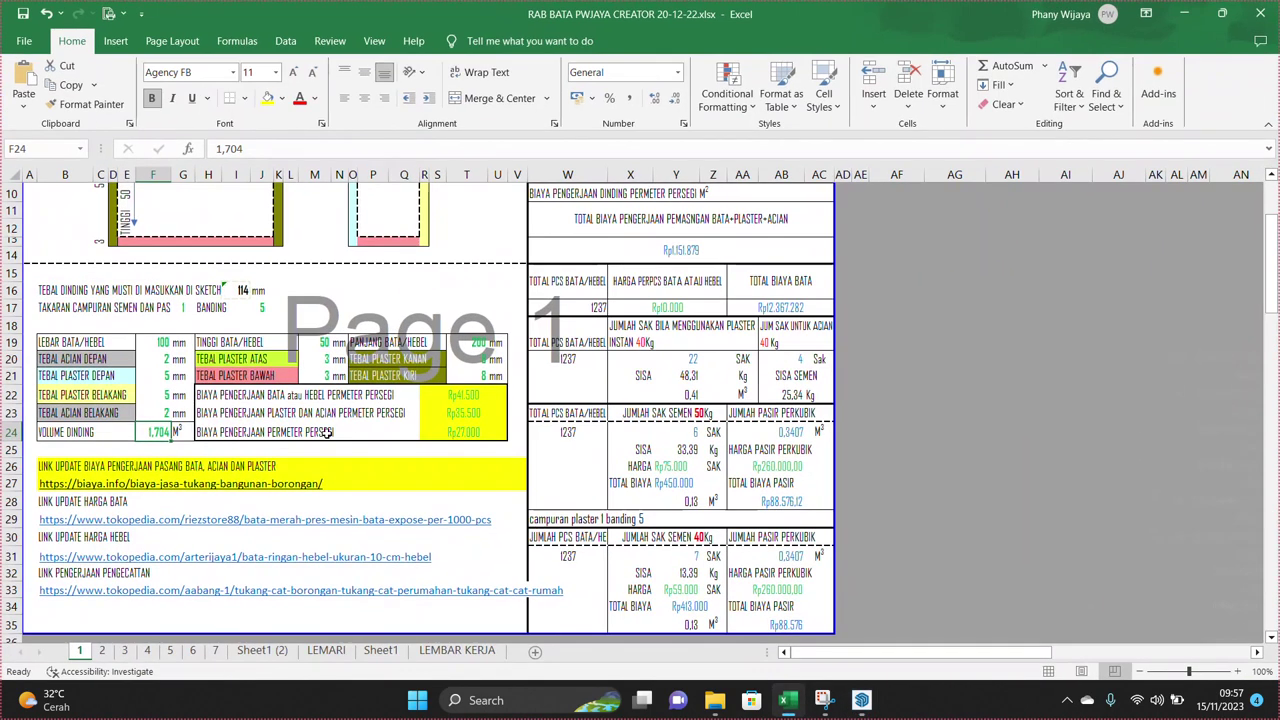
Turn F24 into the formula =1,704+1,368, giving a 3,072 m³ wall volume
{"action": "double_click", "coordinate": [157, 430]}
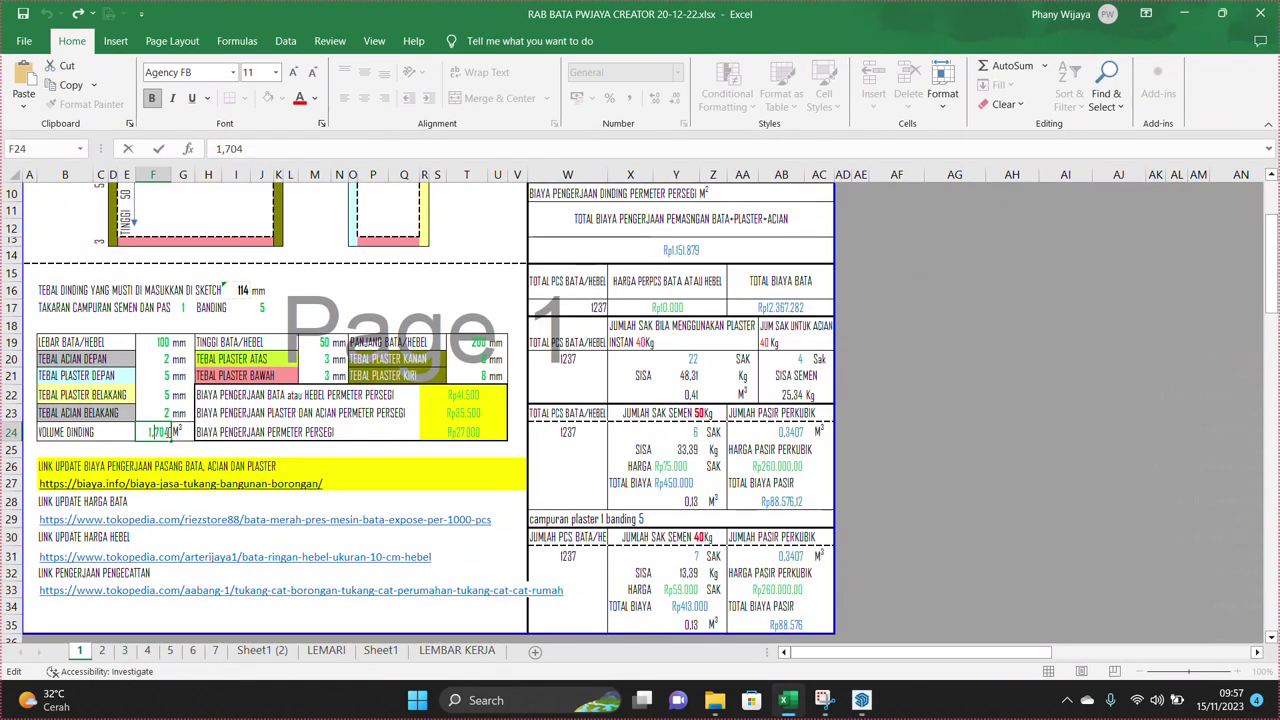
{"action": "type", "text": "+1,368"}
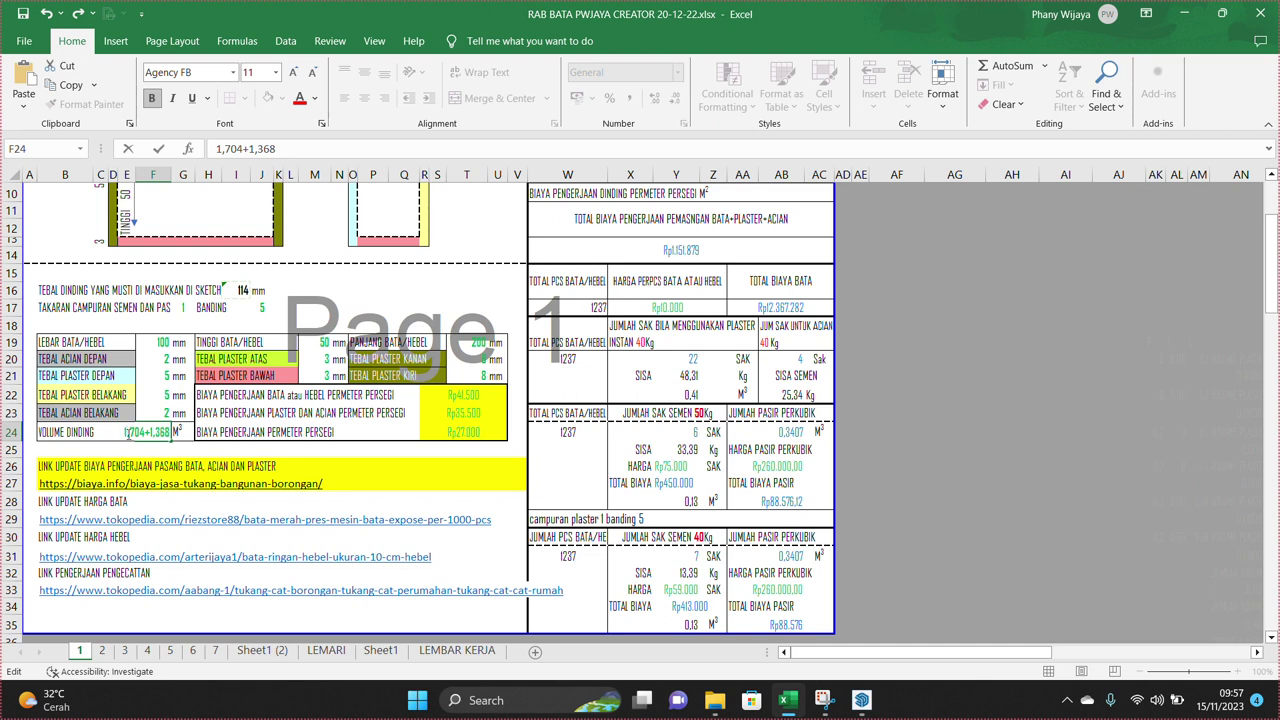
{"action": "left_click", "coordinate": [125, 432]}
{"action": "type", "text": "="}
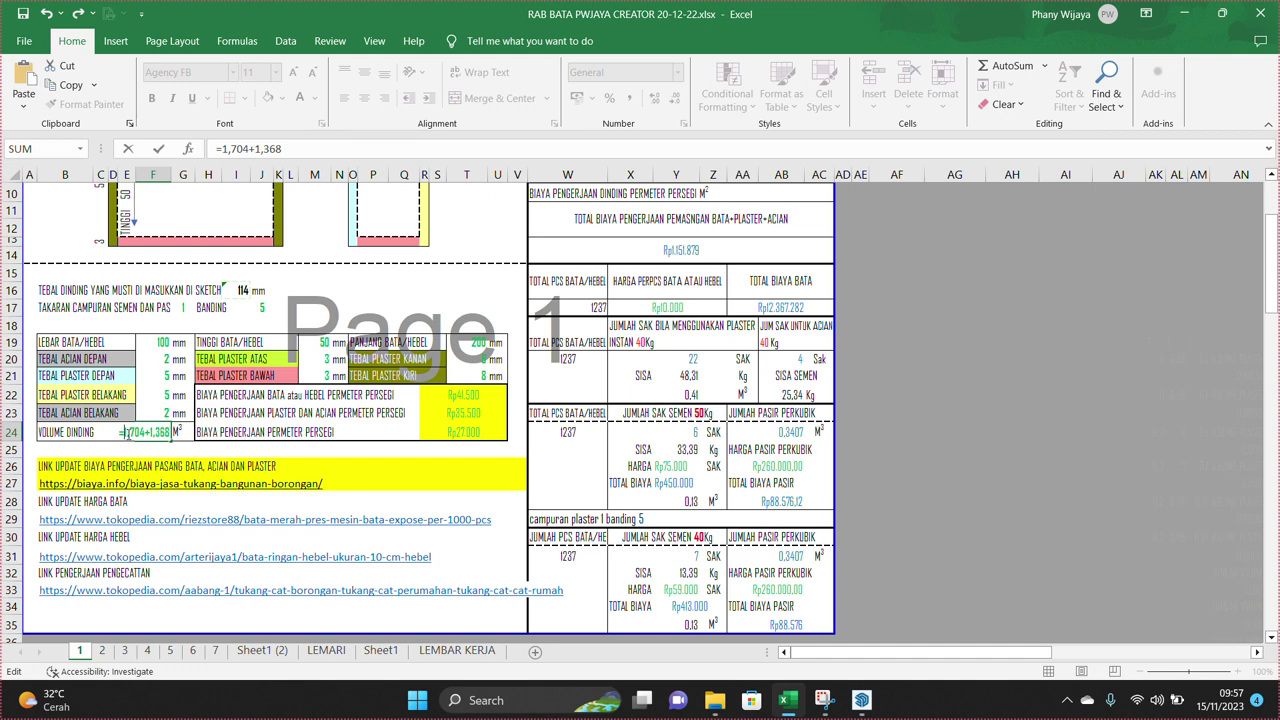
{"action": "key", "text": "Return"}
{"action": "left_click", "coordinate": [161, 432]}
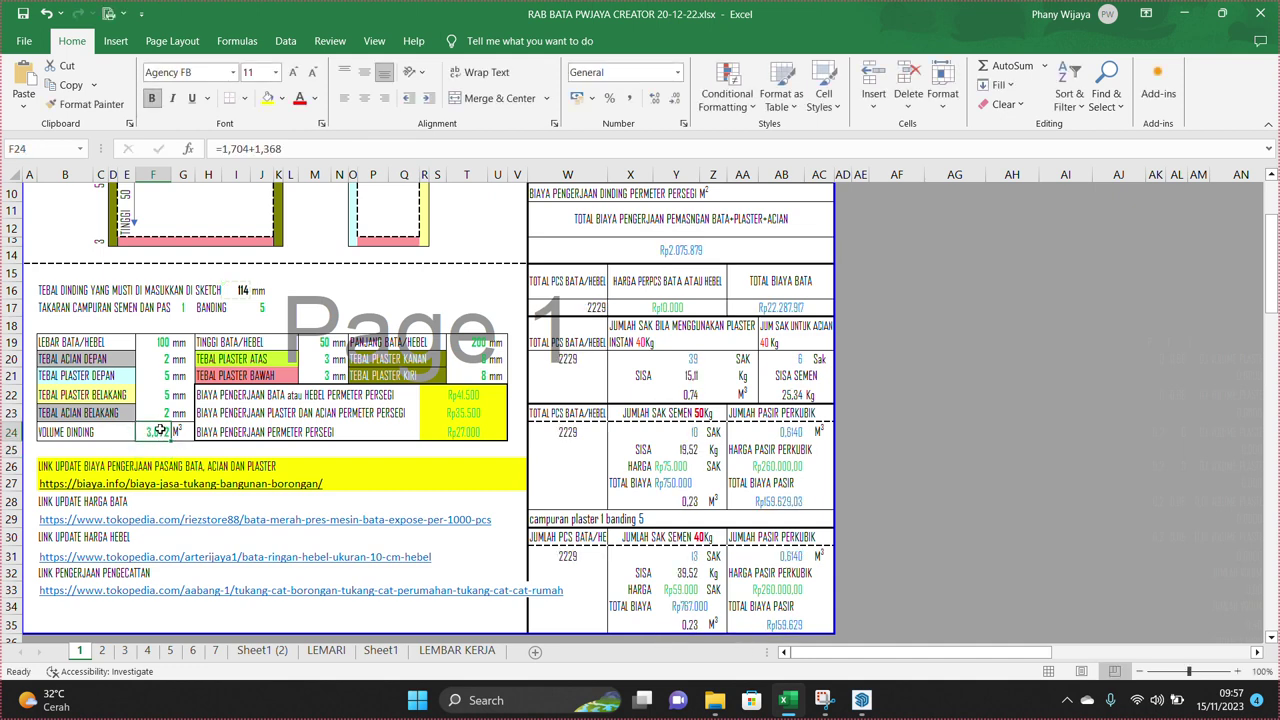
{"action": "mouse_move", "coordinate": [782, 704]}
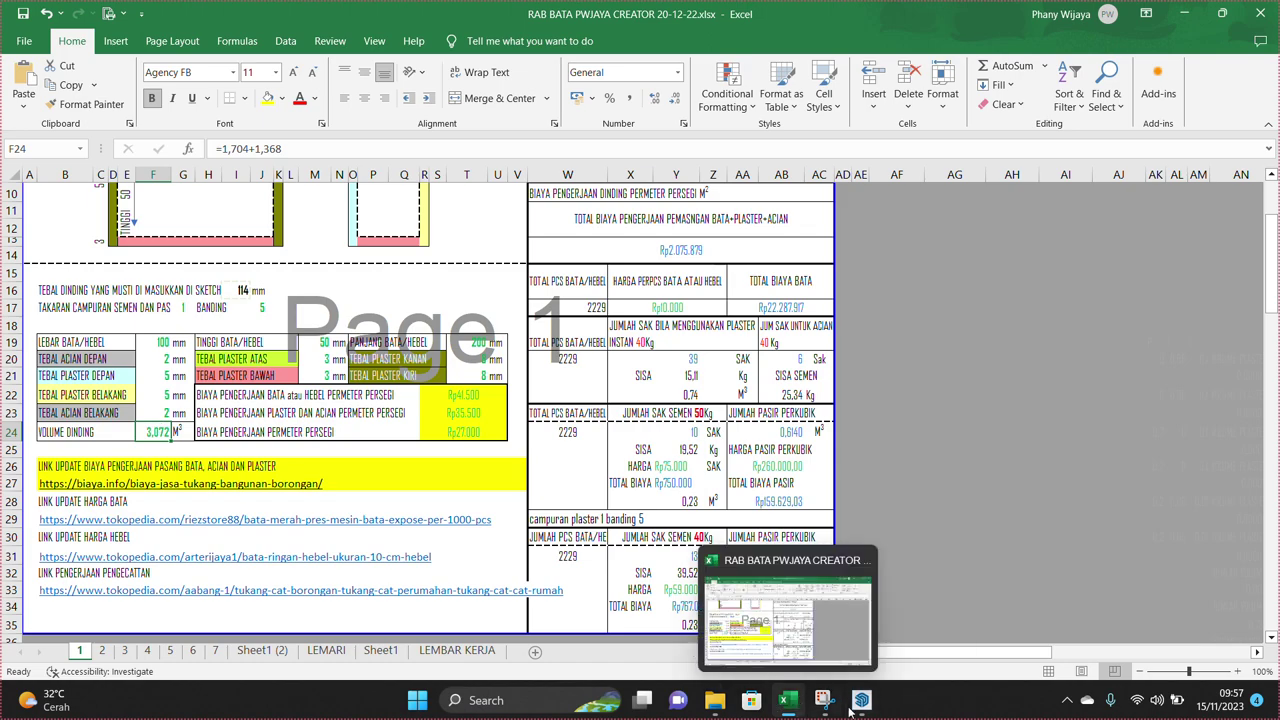
{"action": "left_click", "coordinate": [860, 700]}
Zoom in on the balcony sliding doors, then bring the Excel workbook forward
{"action": "scroll", "coordinate": [760, 496], "scroll_direction": "up", "scroll_amount": 3}
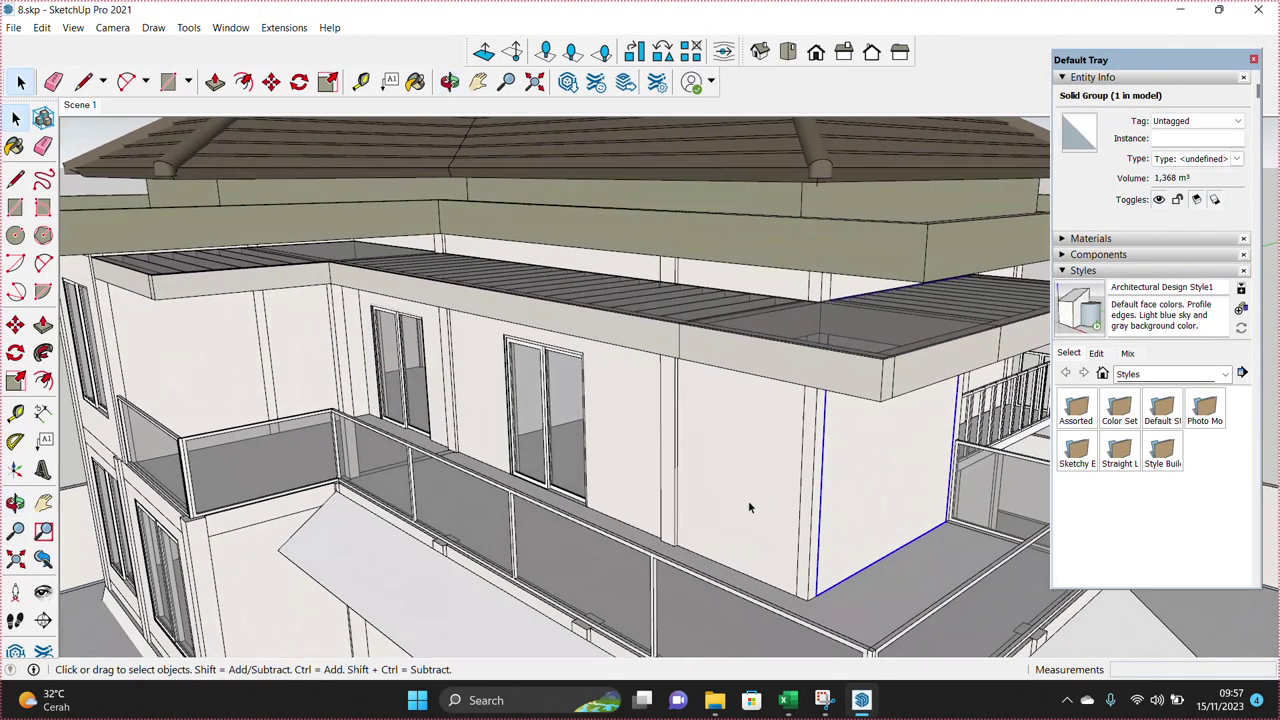
{"action": "key", "text": "space"}
{"action": "scroll", "coordinate": [457, 457], "scroll_direction": "up", "scroll_amount": 3}
{"action": "scroll", "coordinate": [471, 443], "scroll_direction": "up", "scroll_amount": 3}
{"action": "scroll", "coordinate": [486, 457], "scroll_direction": "up", "scroll_amount": 2}
{"action": "scroll", "coordinate": [488, 466], "scroll_direction": "up", "scroll_amount": 2}
{"action": "scroll", "coordinate": [488, 466], "scroll_direction": "up", "scroll_amount": 1}
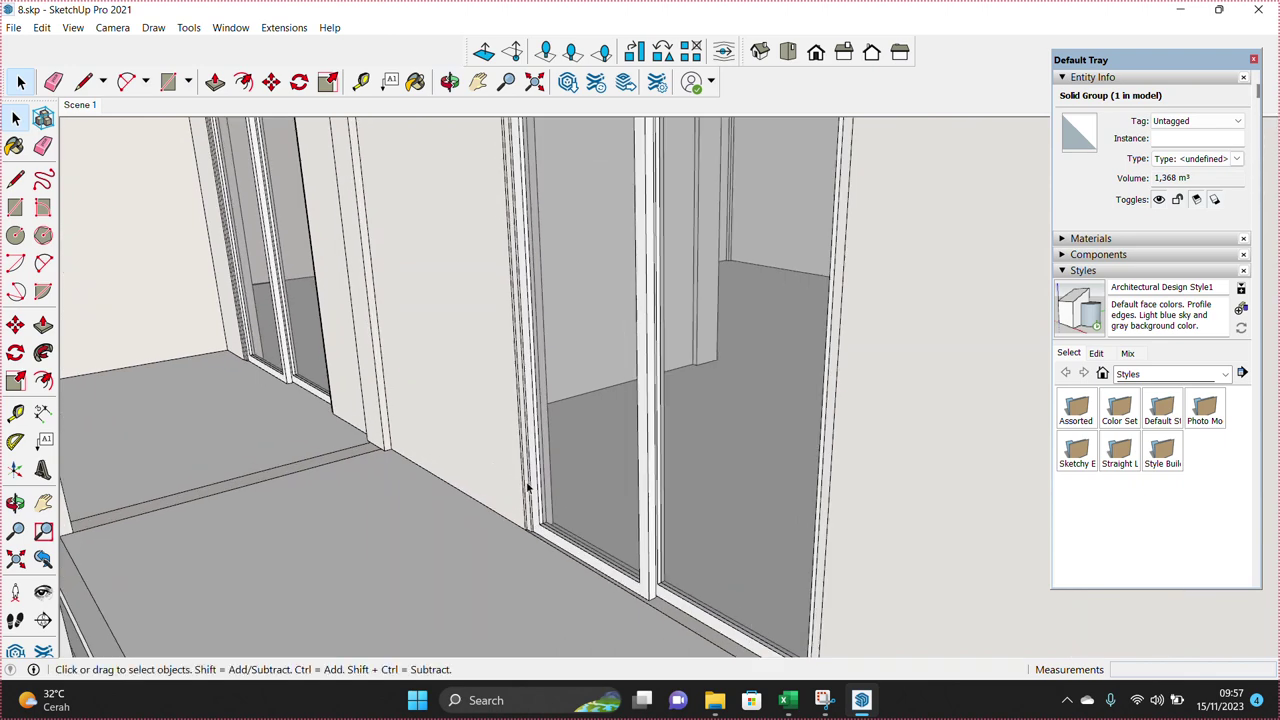
{"action": "left_click", "coordinate": [788, 702]}
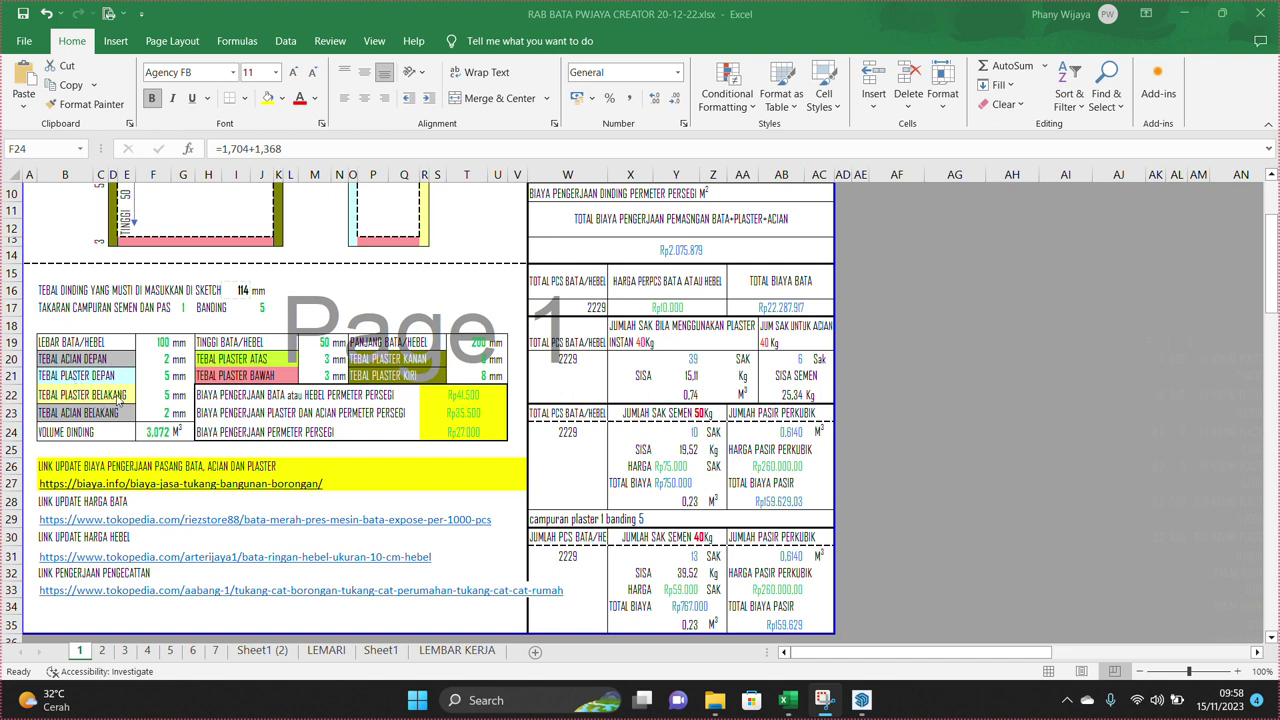
{"action": "left_click", "coordinate": [161, 342]}
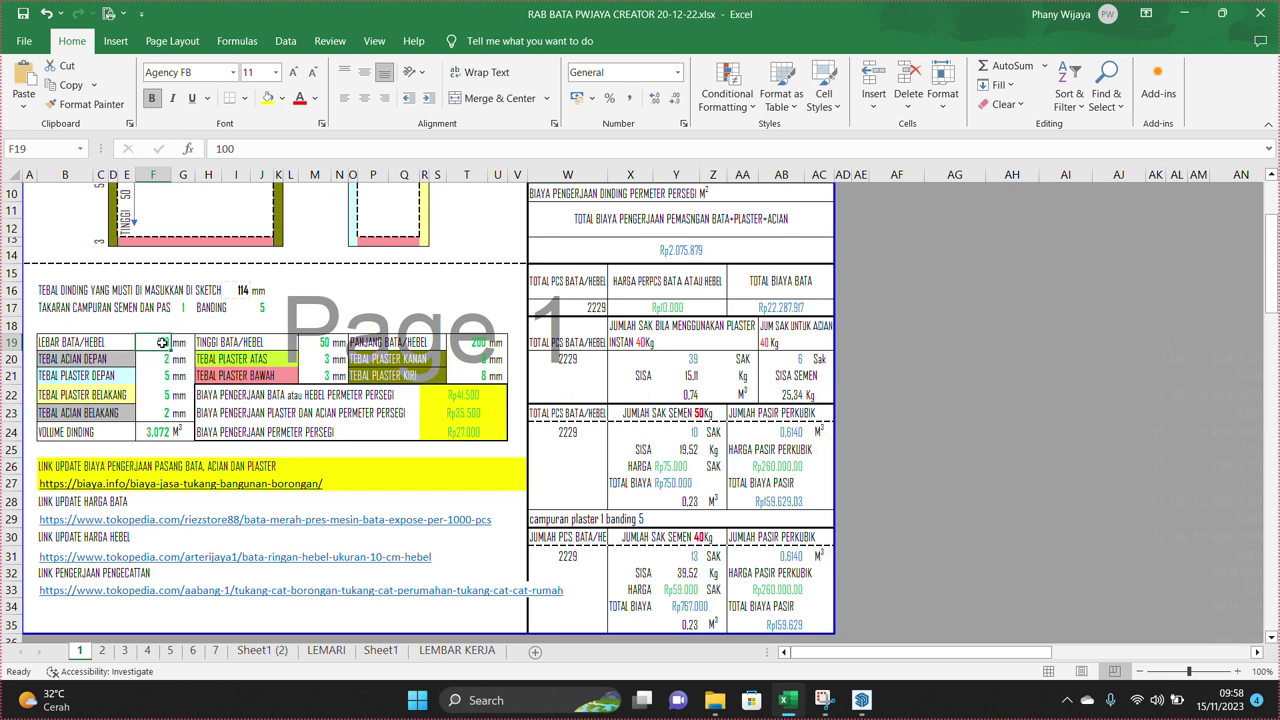
{"action": "double_click", "coordinate": [162, 342]}
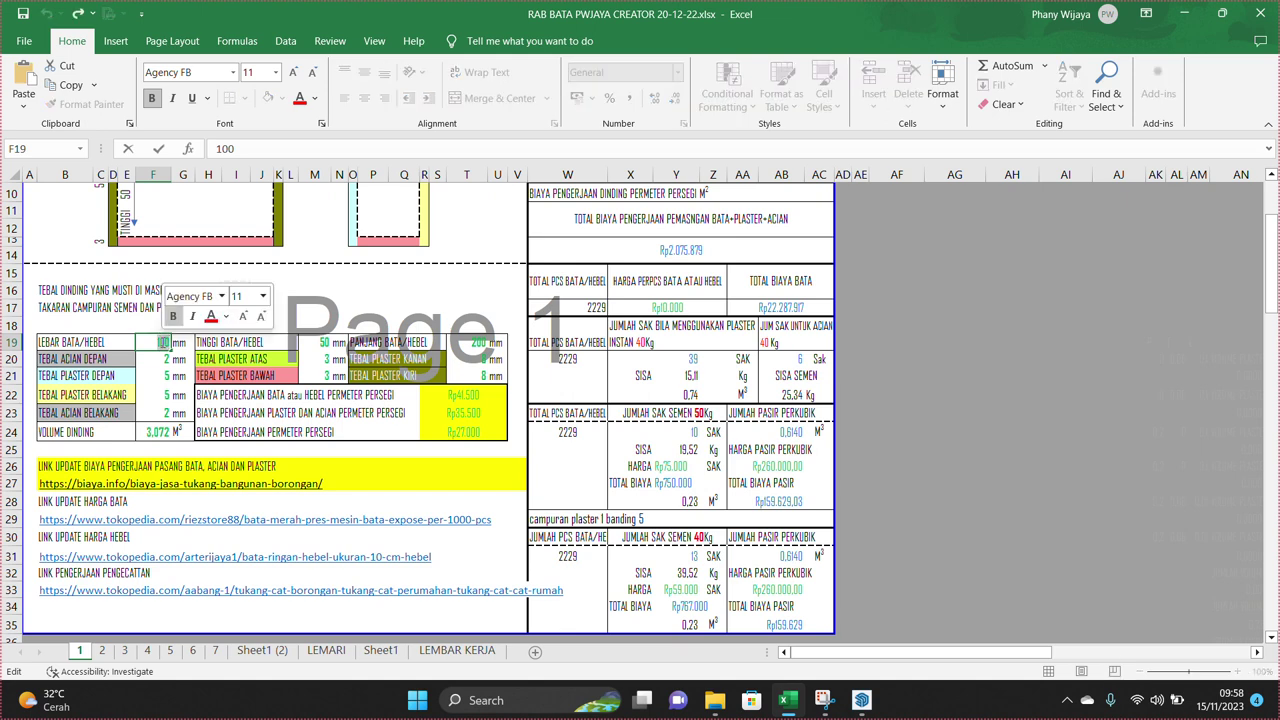
Try brick widths of 120 mm and then 130 mm in F19
{"action": "type", "text": "1"}
{"action": "key", "text": "Return"}
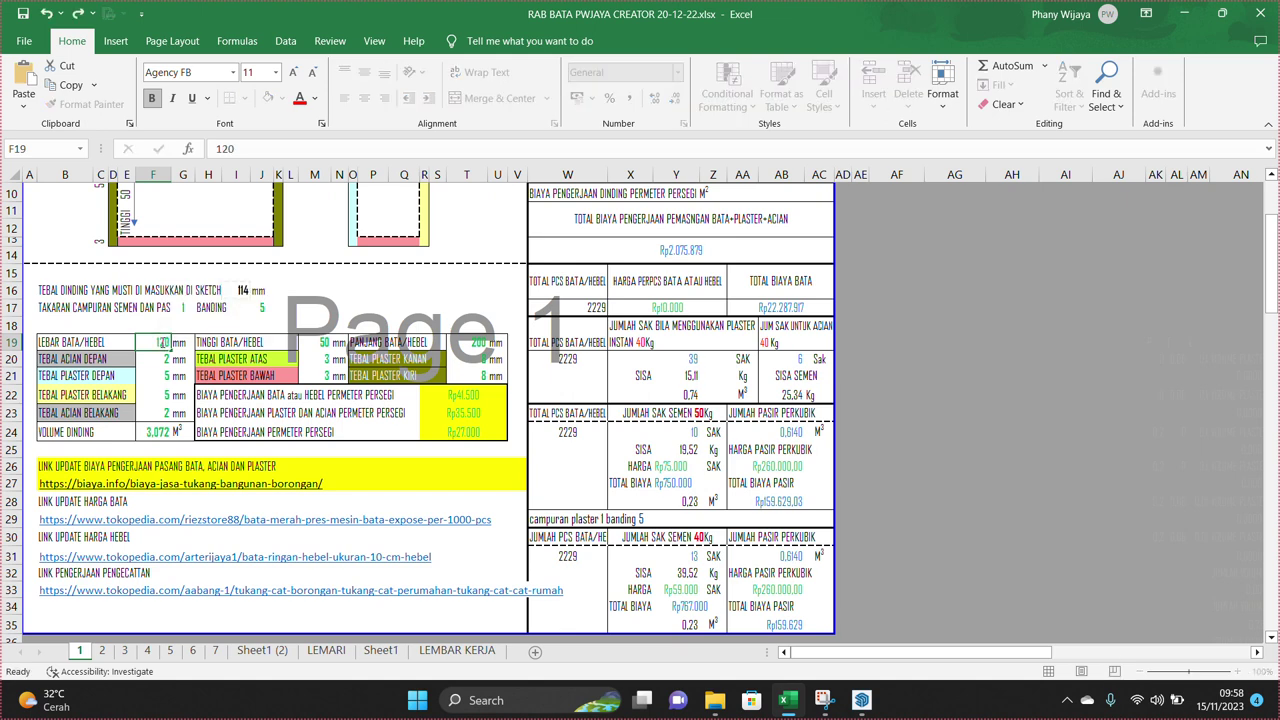
{"action": "double_click", "coordinate": [162, 342]}
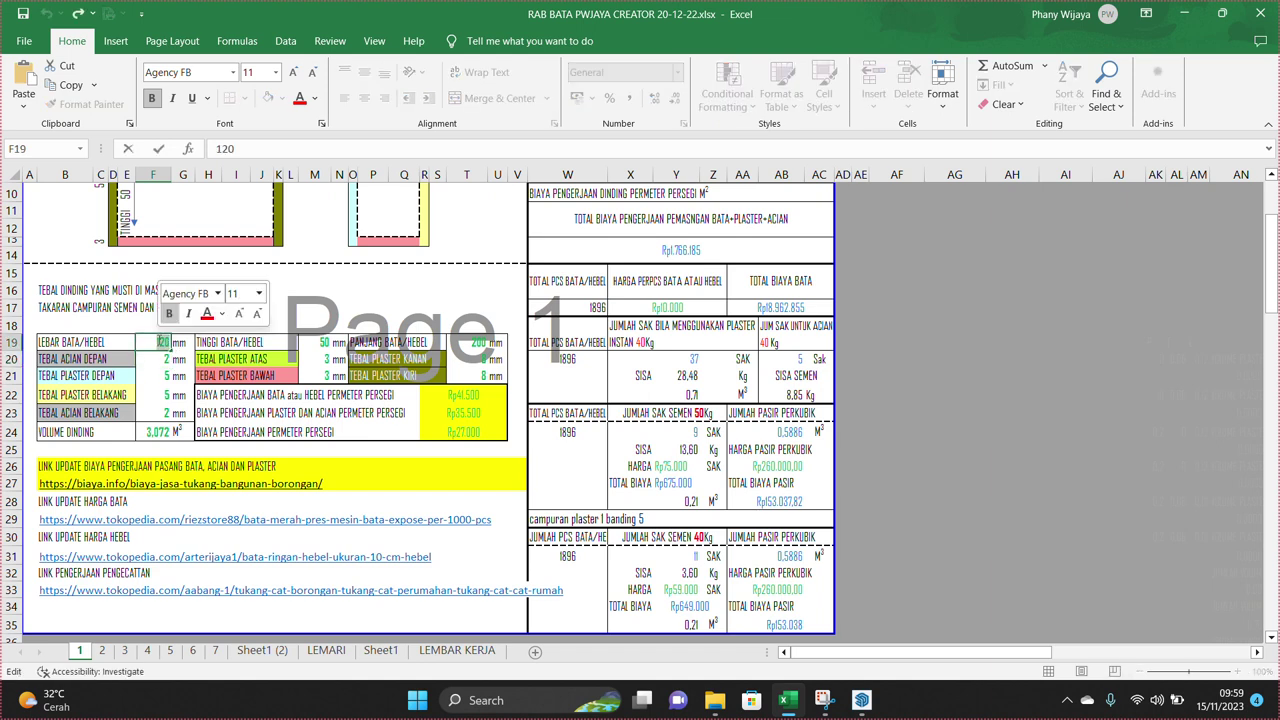
{"action": "type", "text": "1"}
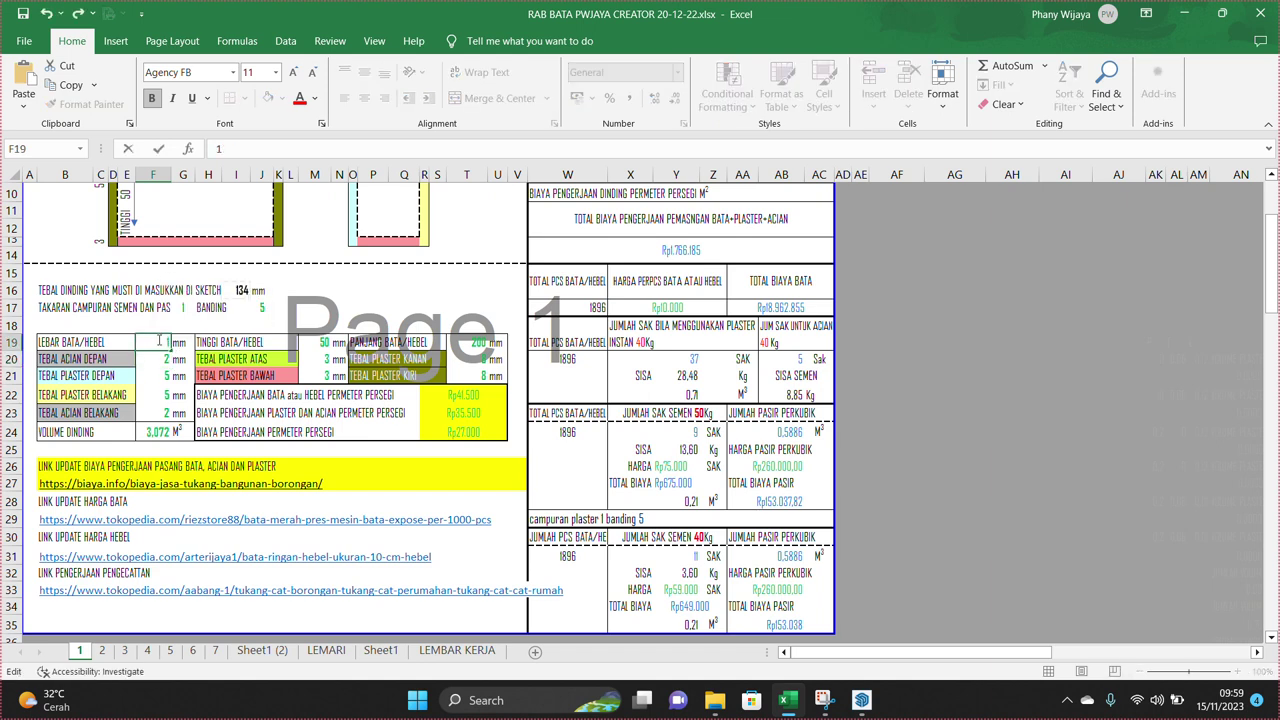
{"action": "key", "text": "Return"}
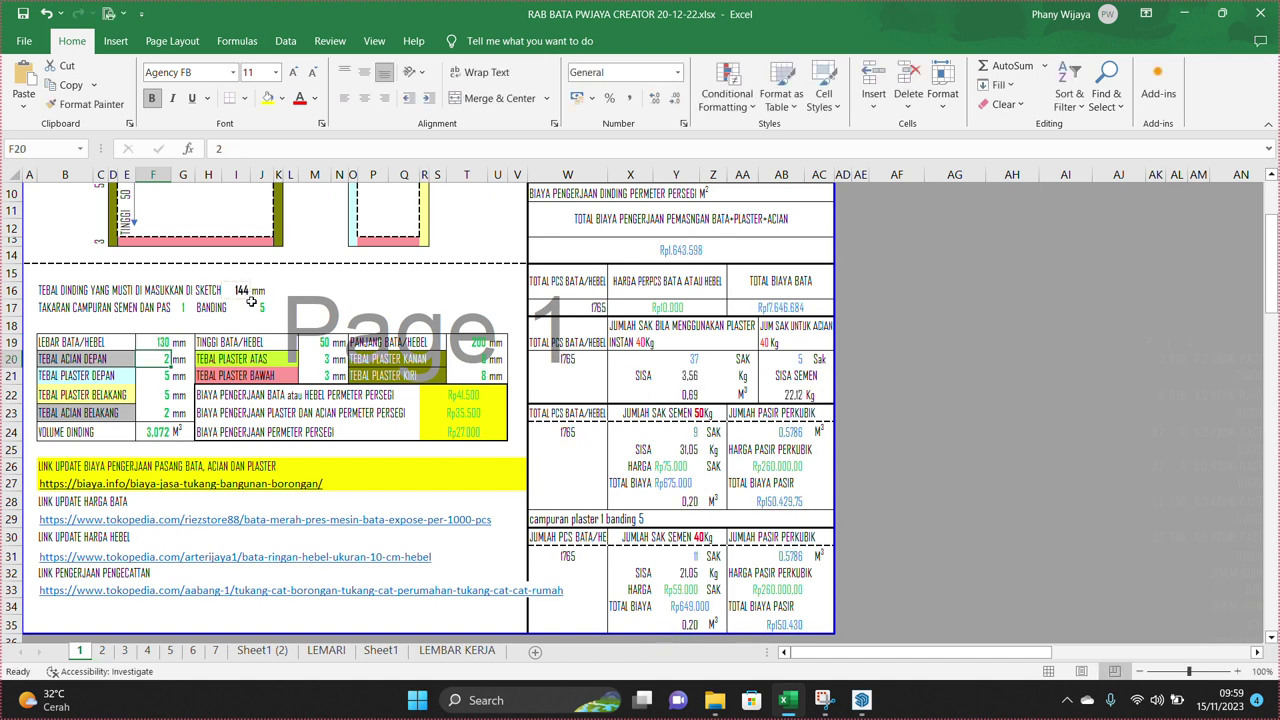
Adjust the brick width in F19 to 135 mm, then settle on 136 mm
{"action": "left_click", "coordinate": [162, 343]}
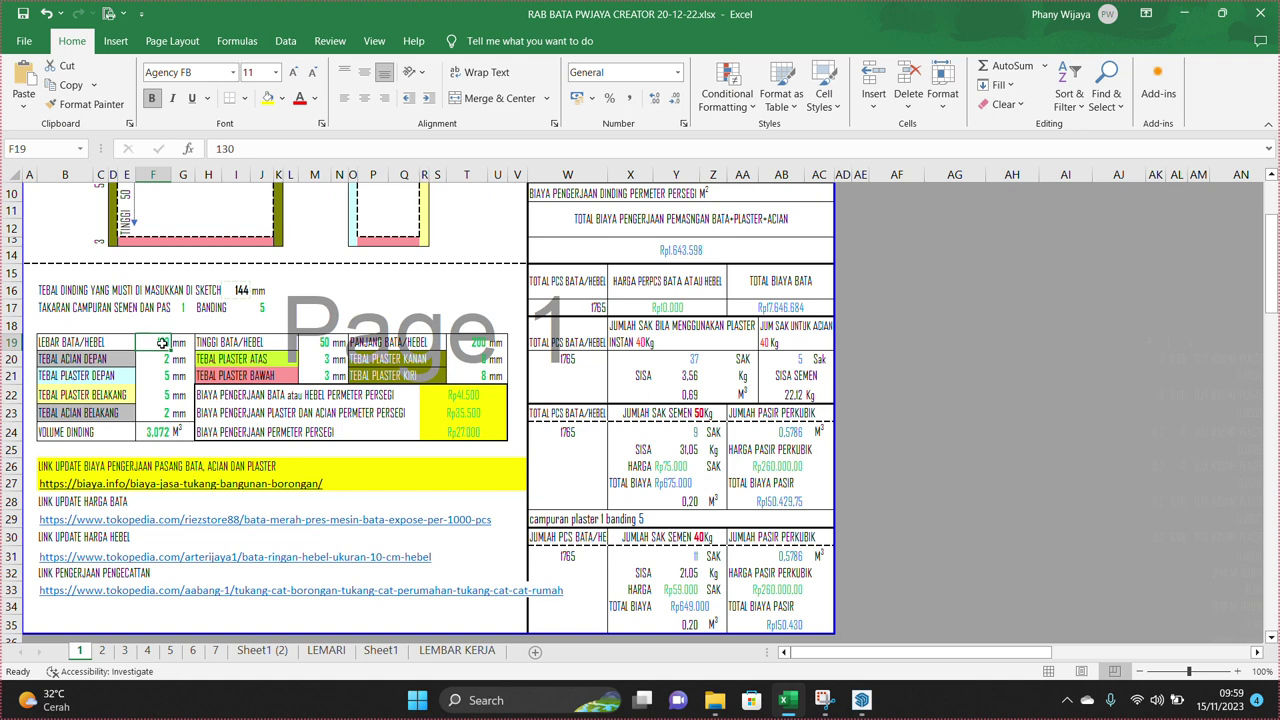
{"action": "double_click", "coordinate": [162, 343]}
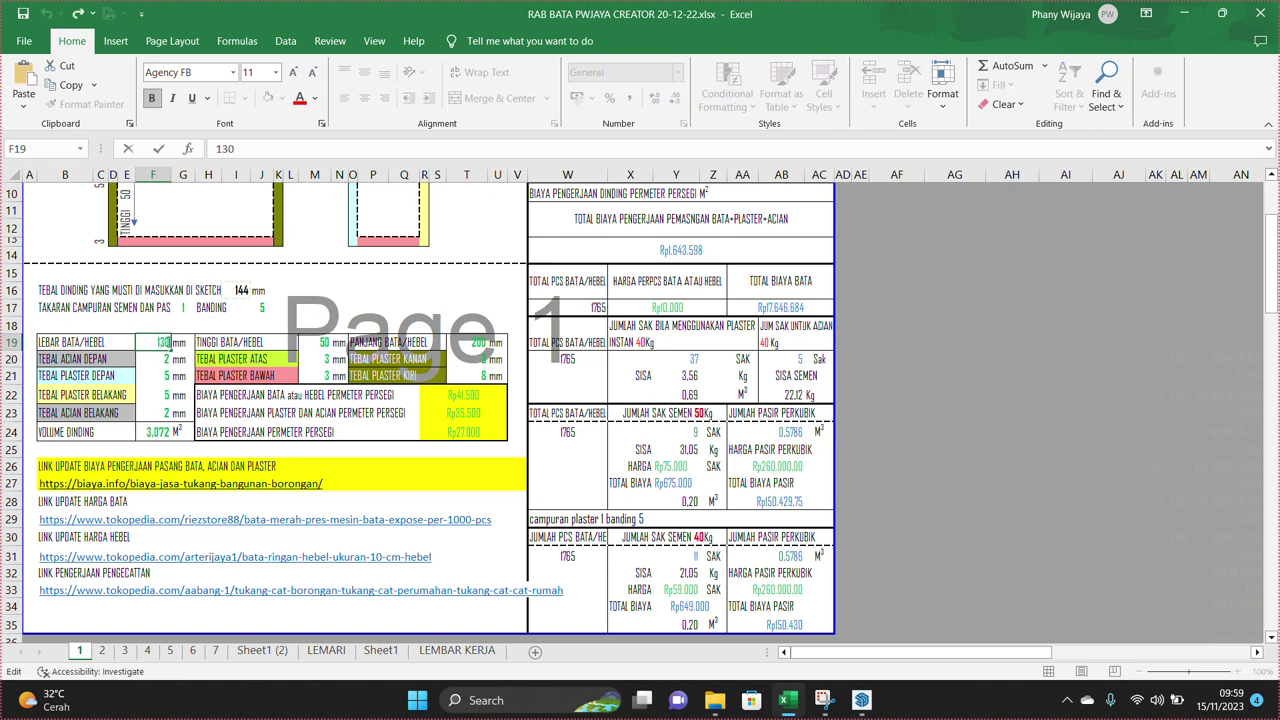
{"action": "key", "text": "BackSpace"}
{"action": "key", "text": "BackSpace"}
{"action": "key", "text": "Return"}
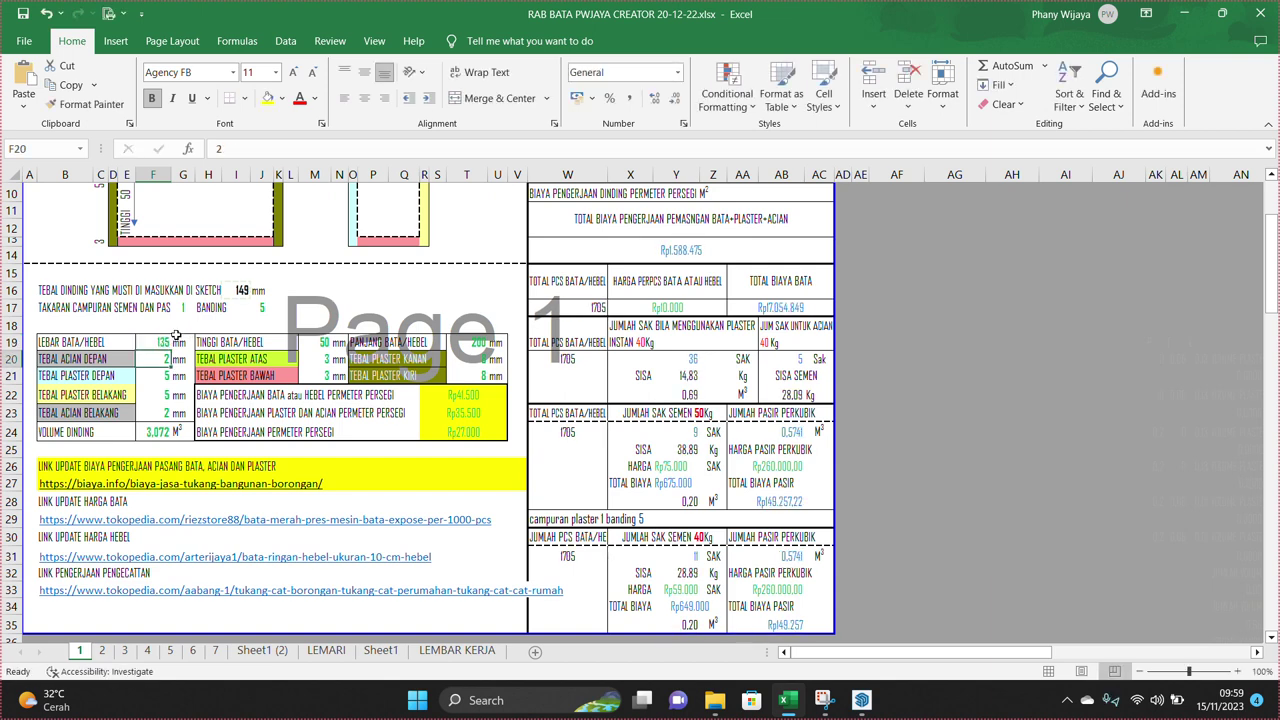
{"action": "double_click", "coordinate": [162, 341]}
{"action": "key", "text": "BackSpace"}
{"action": "type", "text": "6"}
{"action": "key", "text": "Return"}
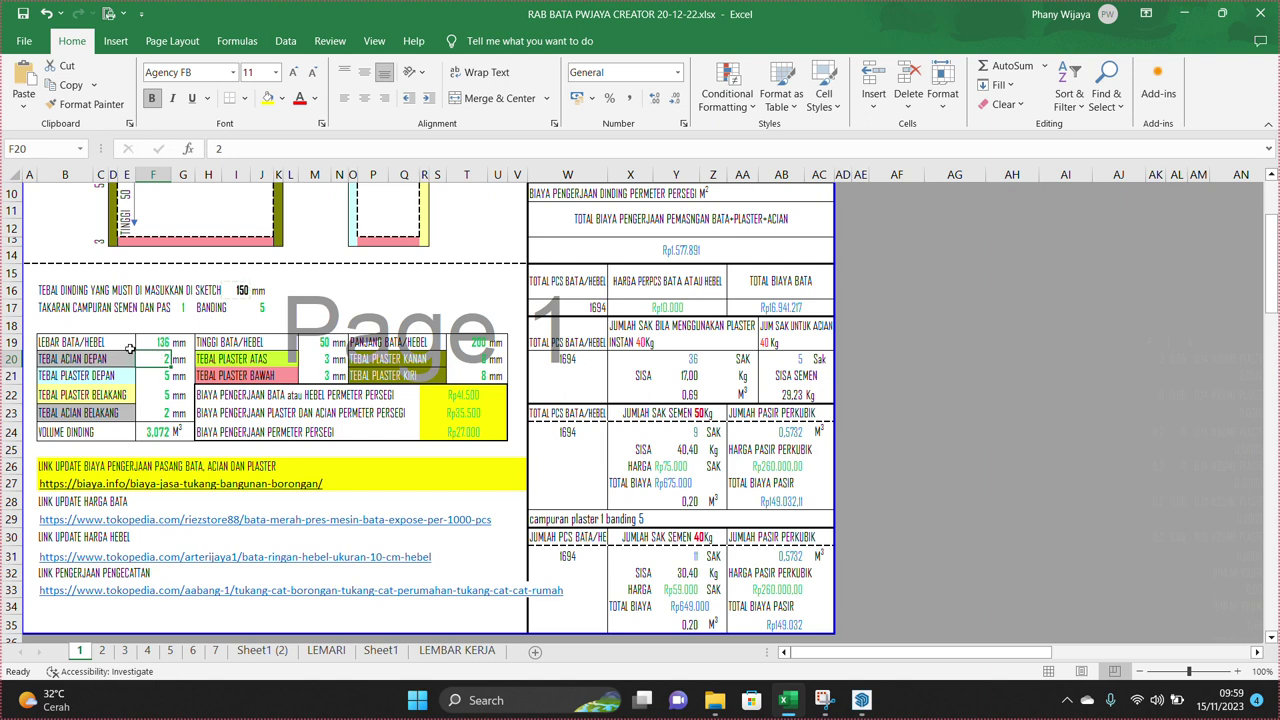
{"action": "left_click", "coordinate": [160, 341]}
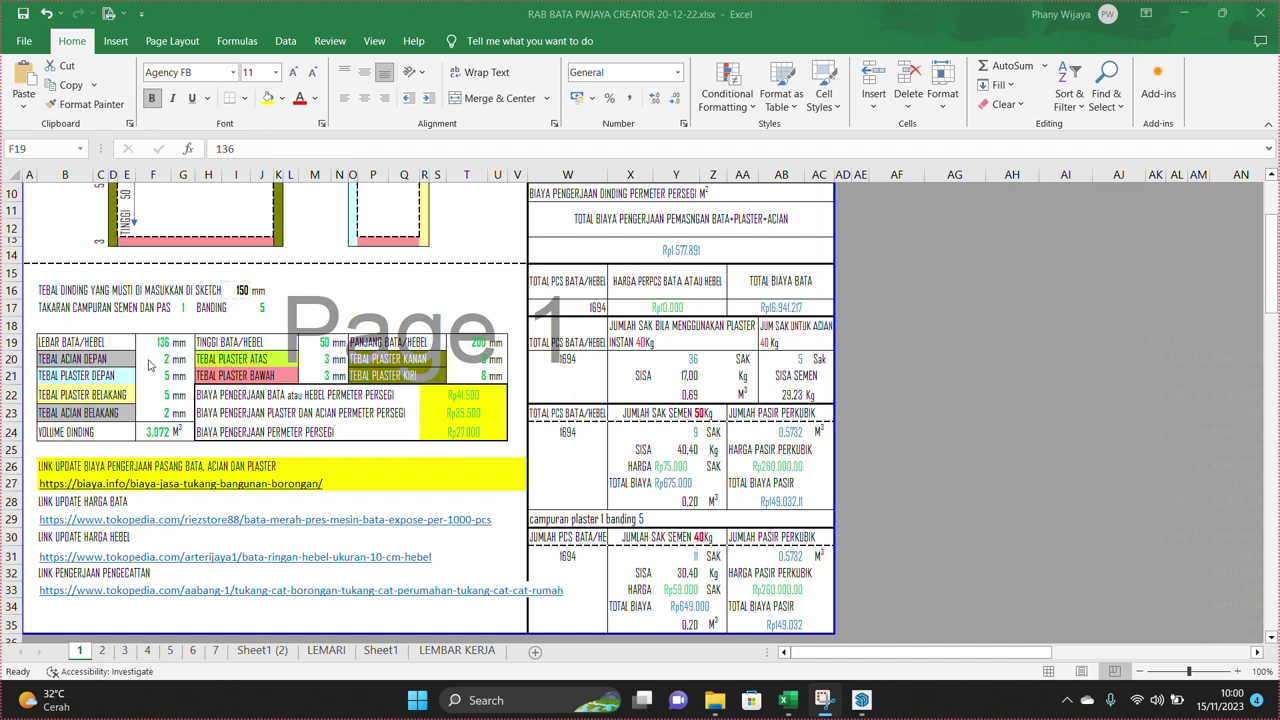
{"action": "scroll", "coordinate": [160, 364], "scroll_direction": "up", "scroll_amount": 1}
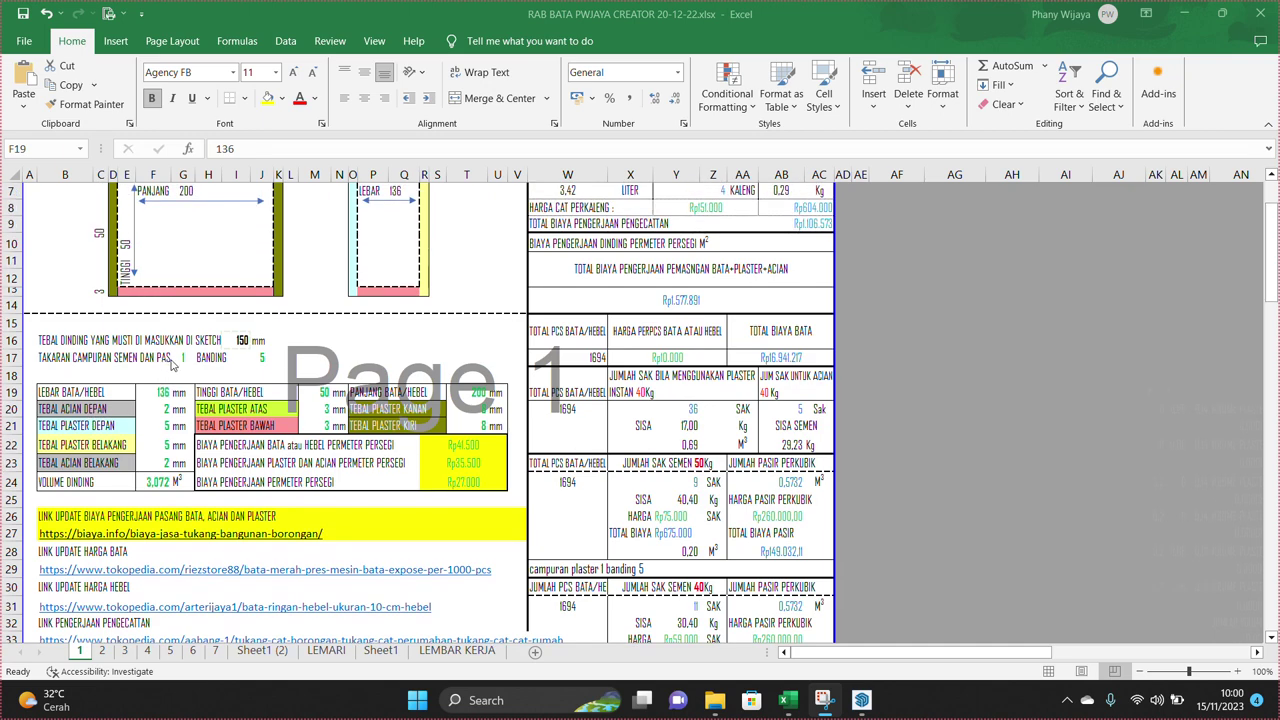
Change the TEBAL ACIAN DEPAN value in F20 from 2 to 3 mm and review it
{"action": "scroll", "coordinate": [172, 365], "scroll_direction": "up", "scroll_amount": 1}
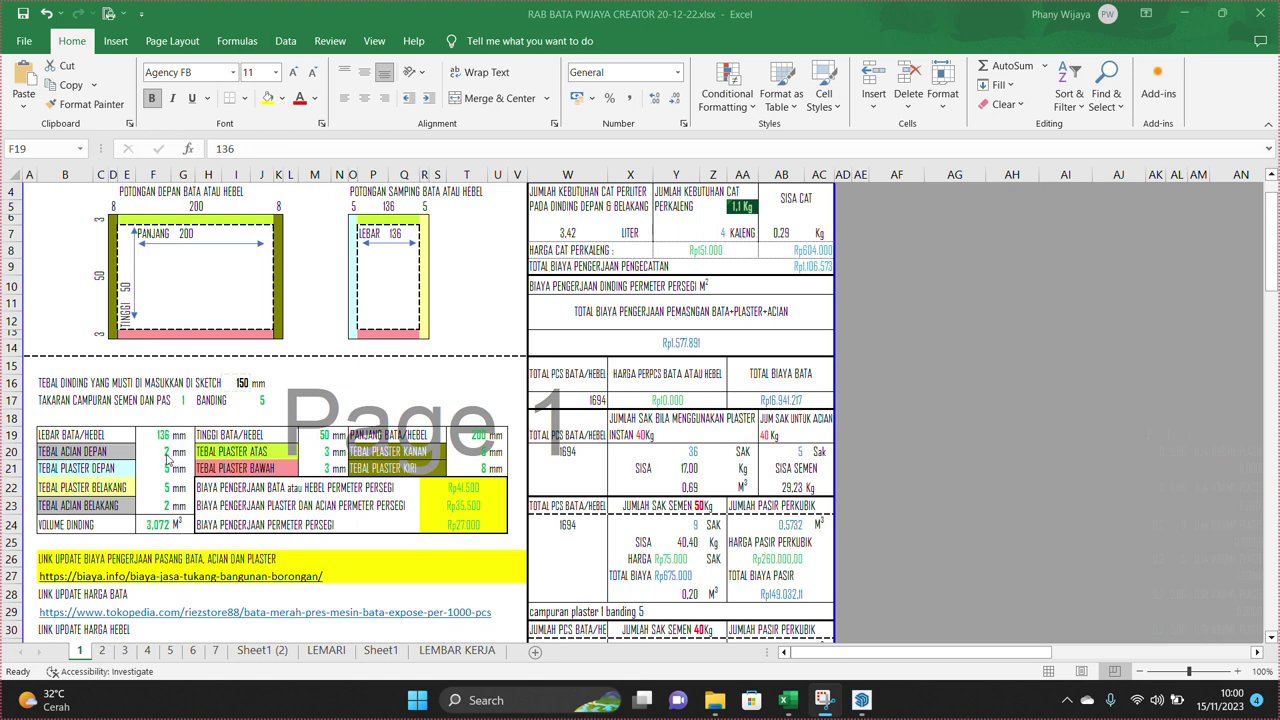
{"action": "left_click", "coordinate": [168, 453]}
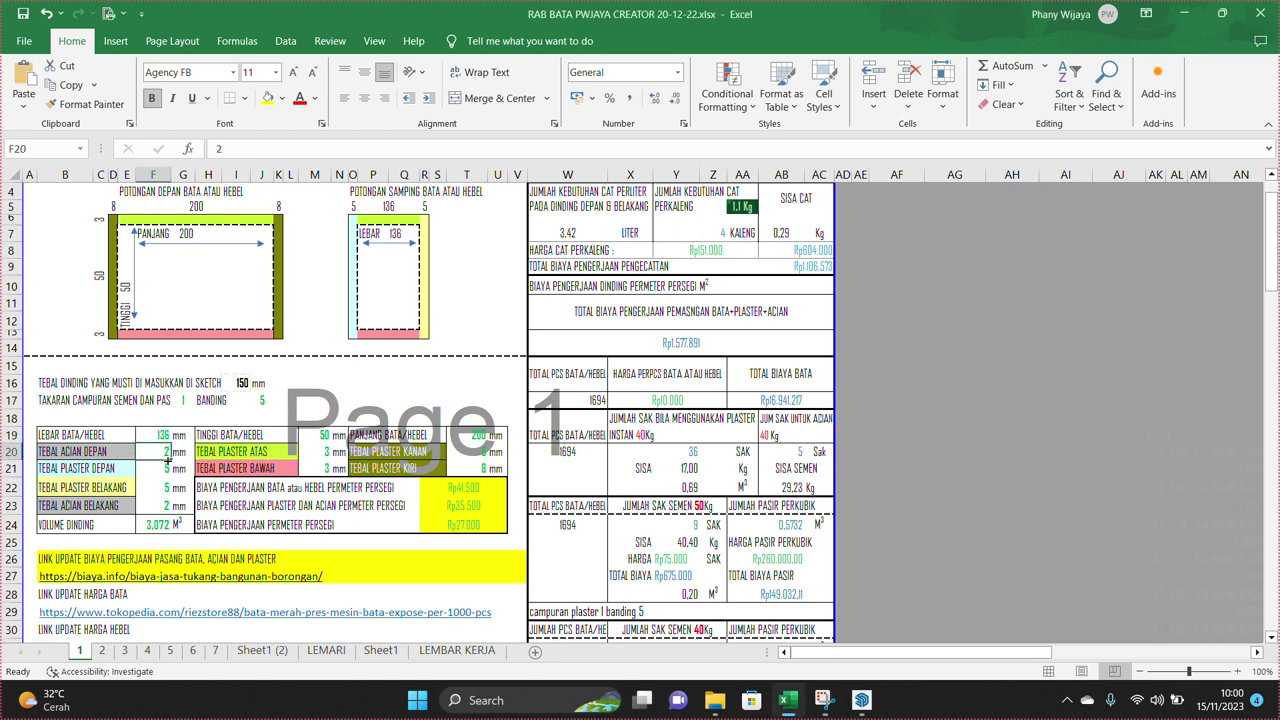
{"action": "double_click", "coordinate": [168, 453]}
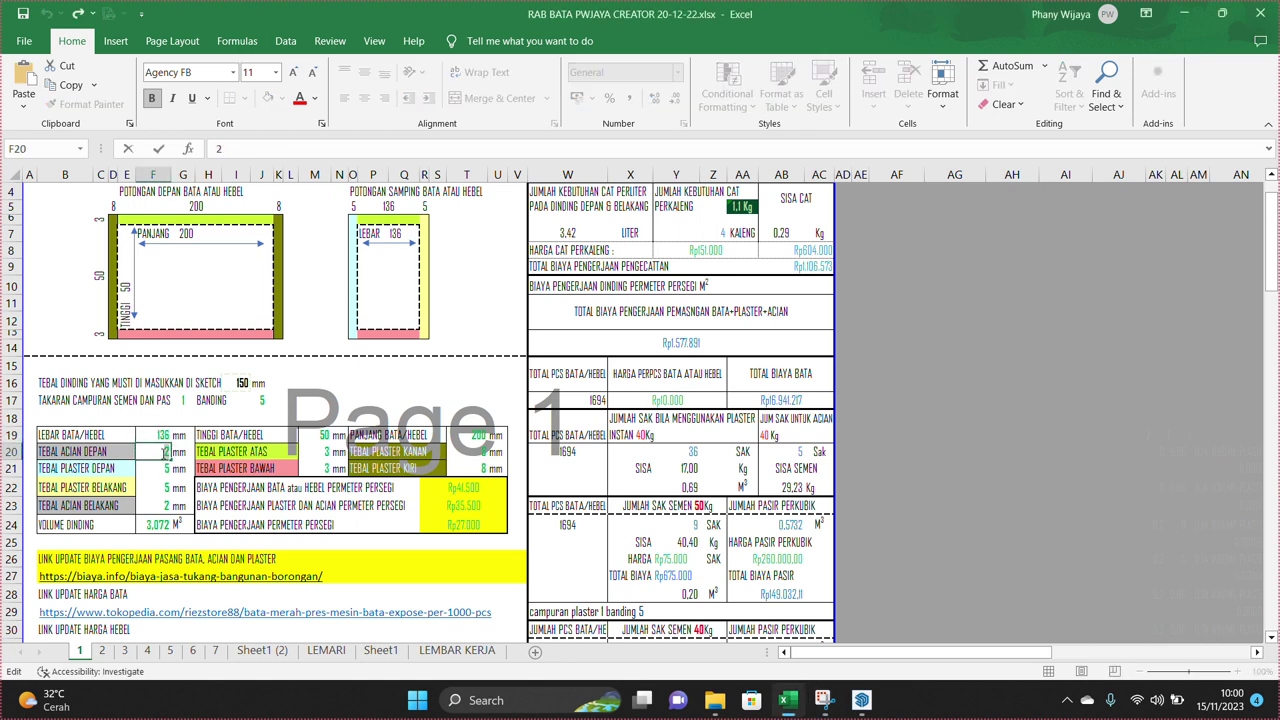
{"action": "type", "text": "3"}
{"action": "key", "text": "Return"}
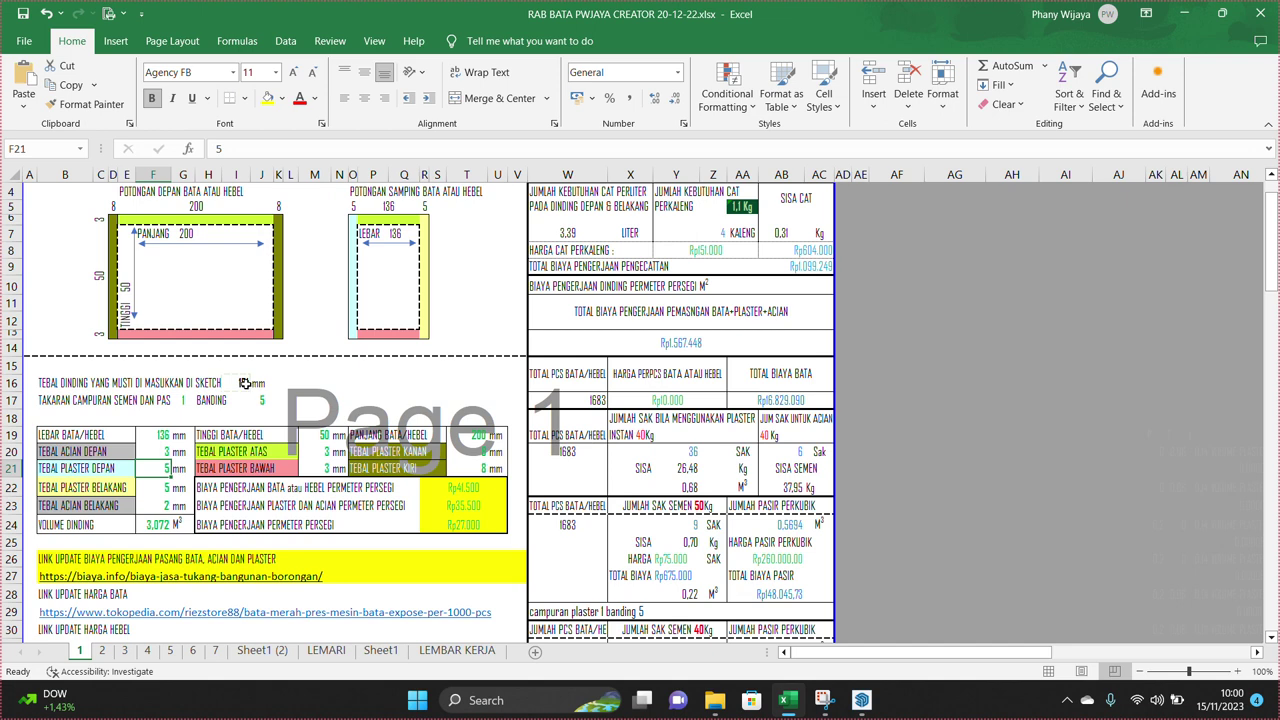
{"action": "left_click", "coordinate": [160, 452]}
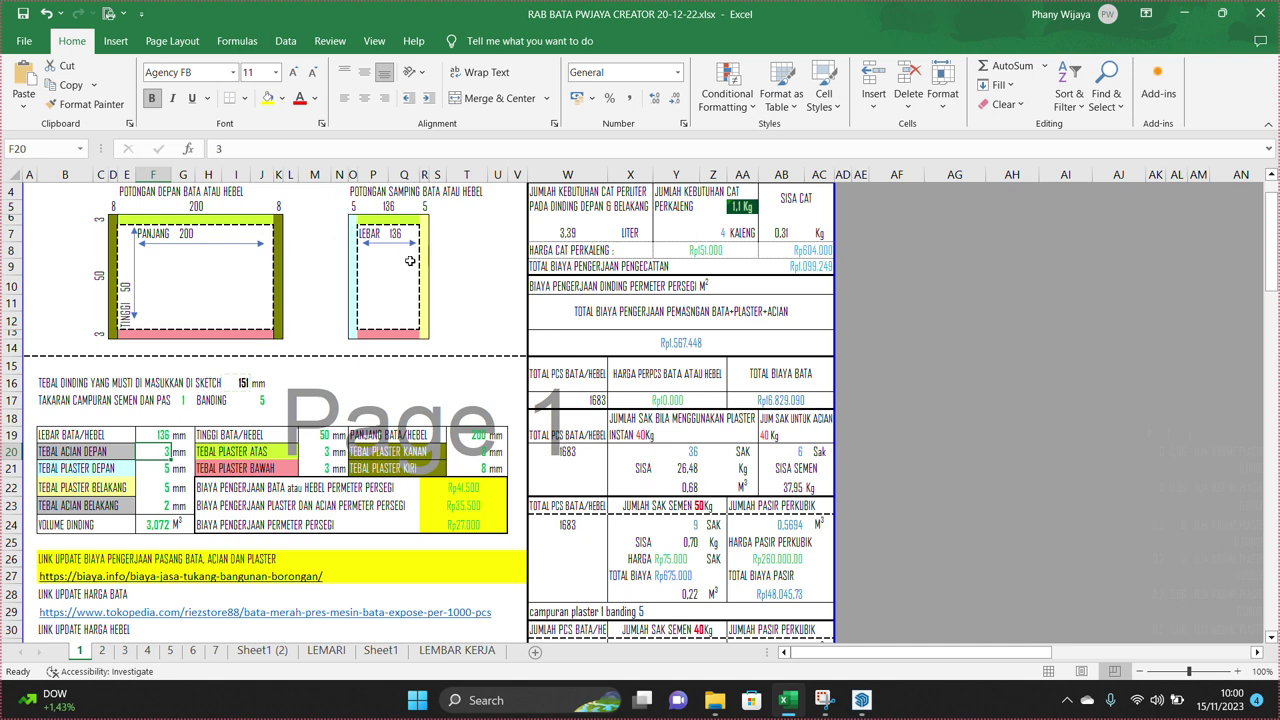
{"action": "left_click", "coordinate": [96, 456]}
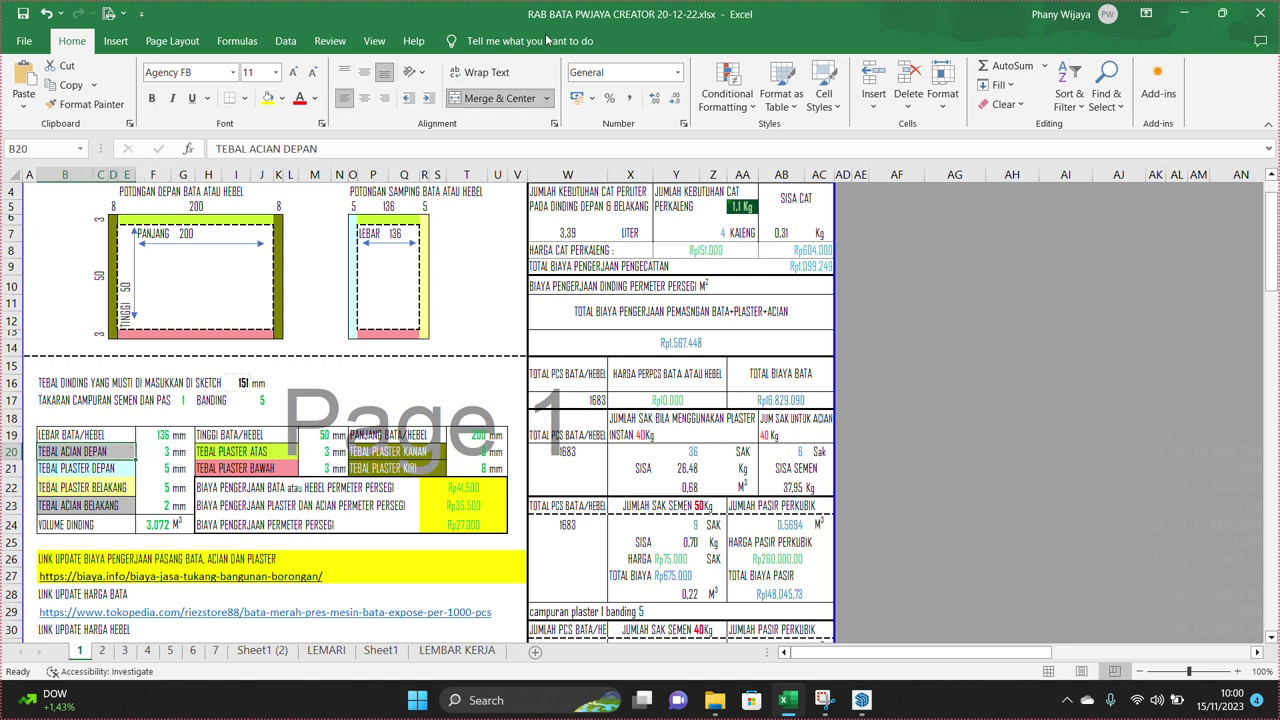
{"action": "left_click", "coordinate": [162, 453]}
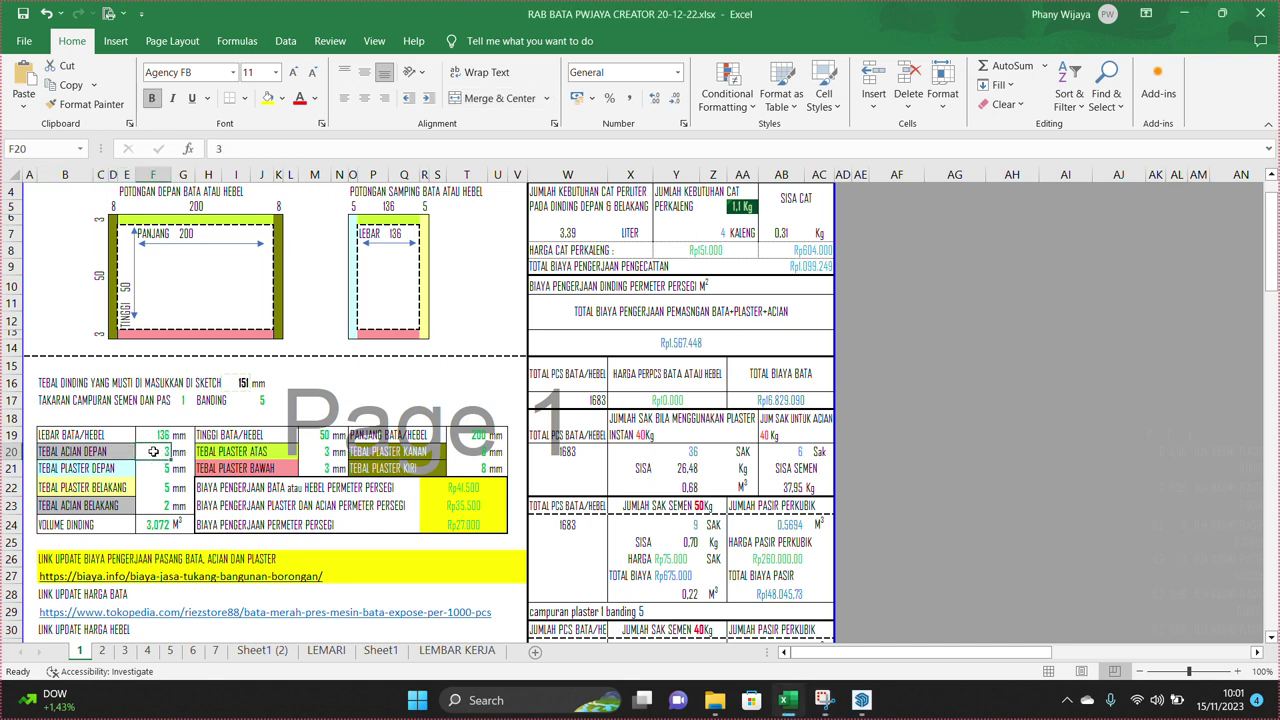
Restore the front skim-coat thickness in F20 to 2 mm
{"action": "double_click", "coordinate": [155, 452]}
{"action": "double_click", "coordinate": [155, 452]}
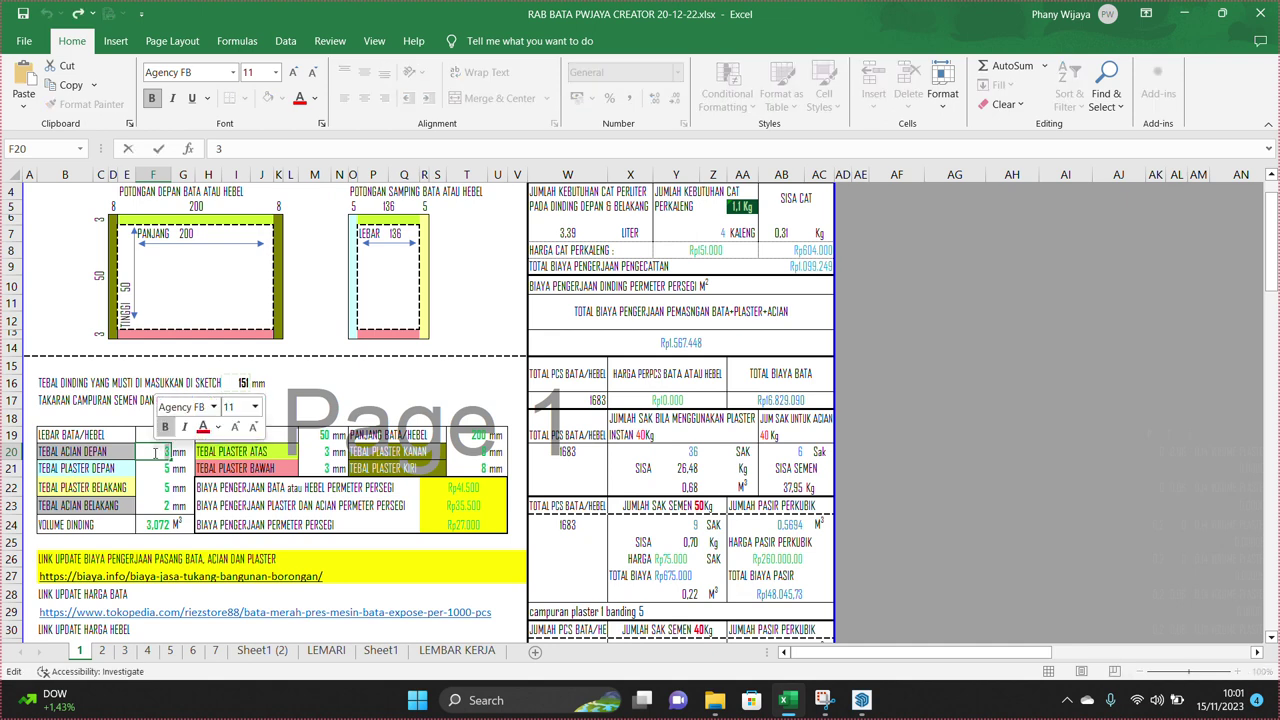
{"action": "type", "text": "2"}
{"action": "key", "text": "Return"}
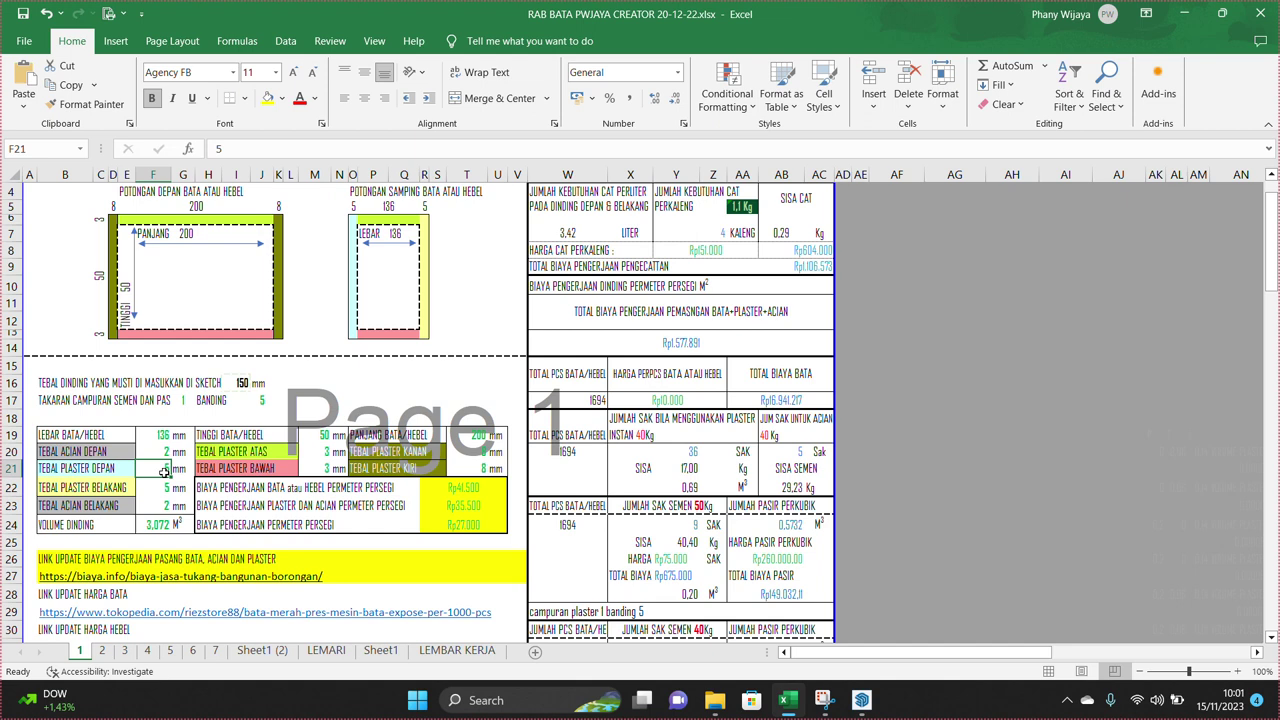
{"action": "left_click", "coordinate": [152, 453]}
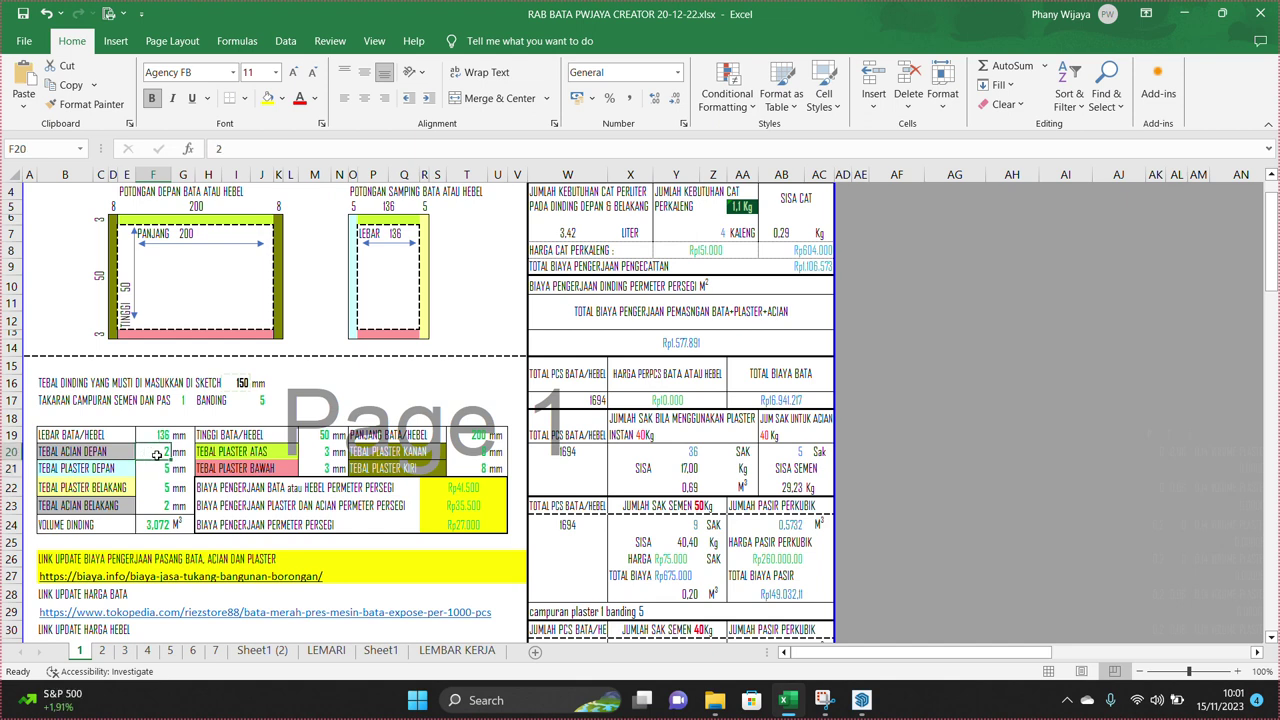
Set both front plaster (F21) and back plaster (F22) thickness to 6 mm
{"action": "left_click", "coordinate": [157, 469]}
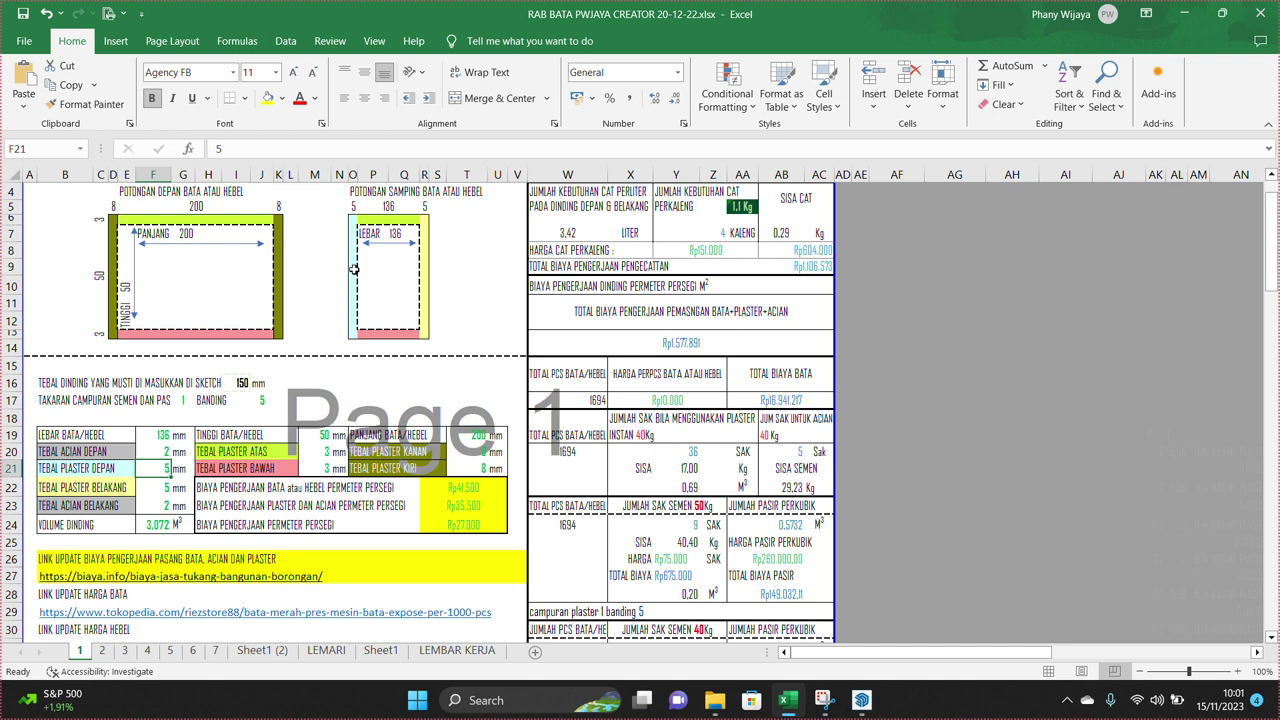
{"action": "double_click", "coordinate": [158, 470]}
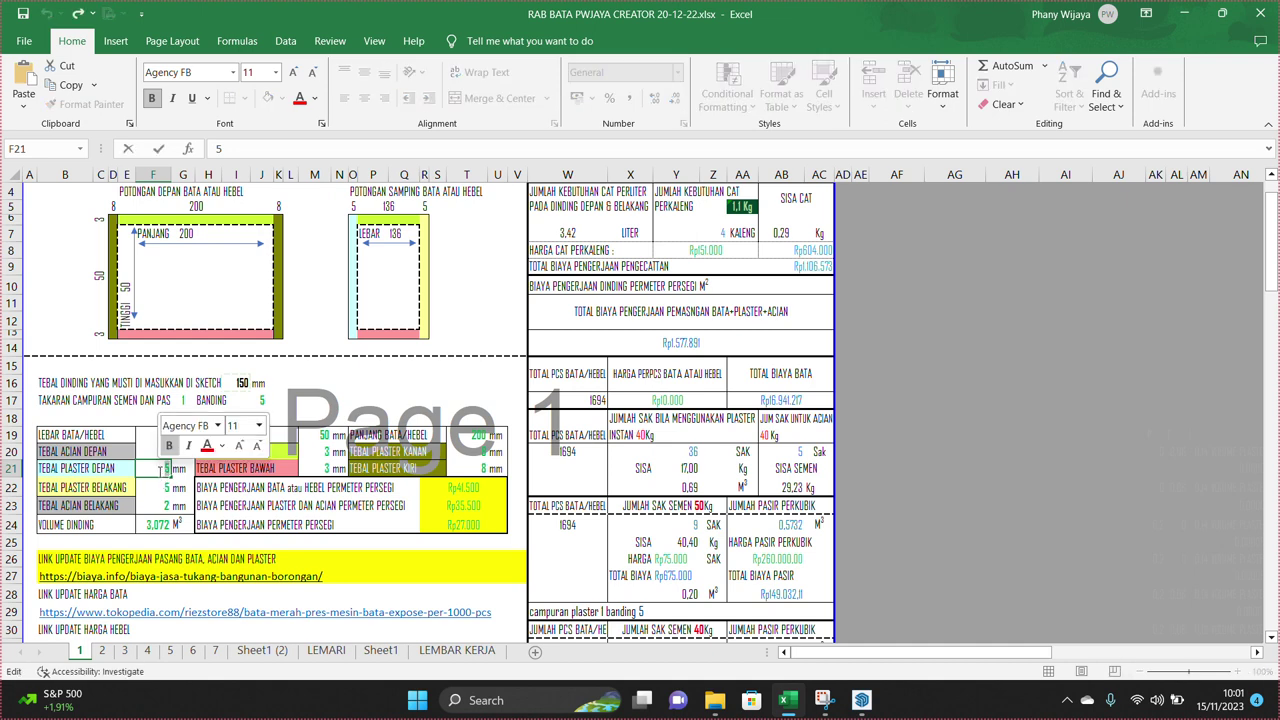
{"action": "type", "text": "6"}
{"action": "key", "text": "Return"}
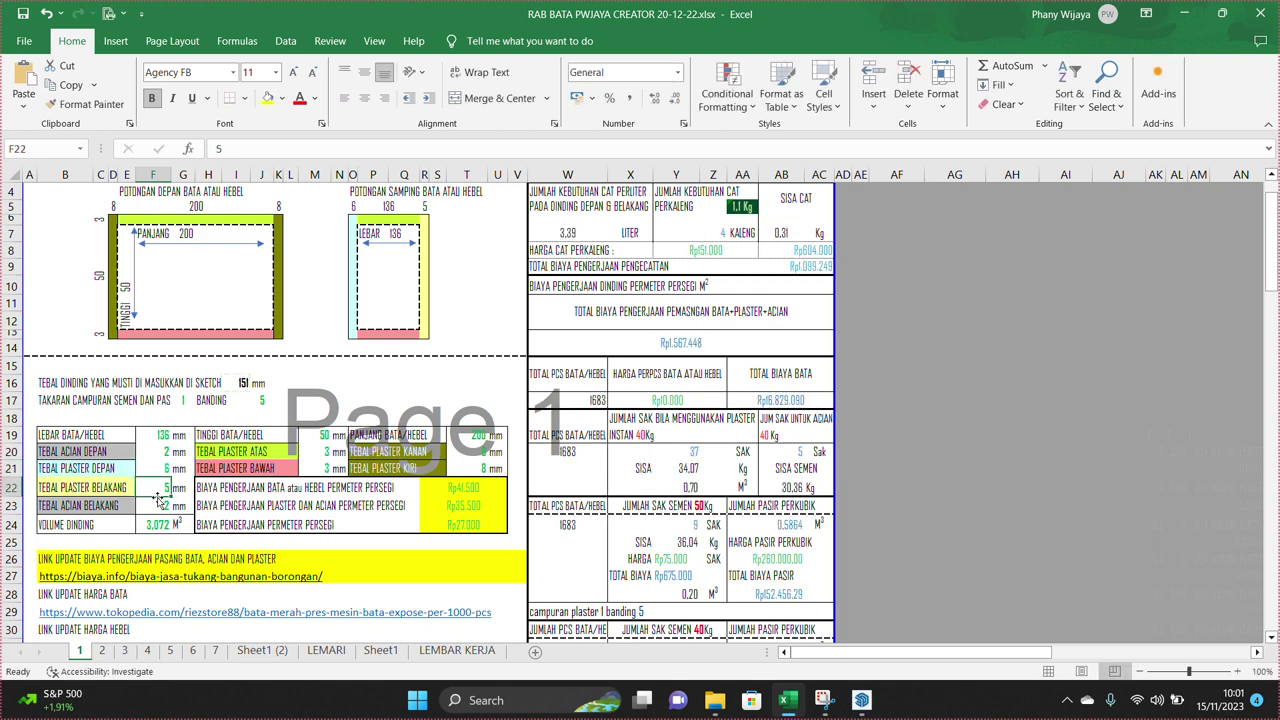
{"action": "double_click", "coordinate": [166, 488]}
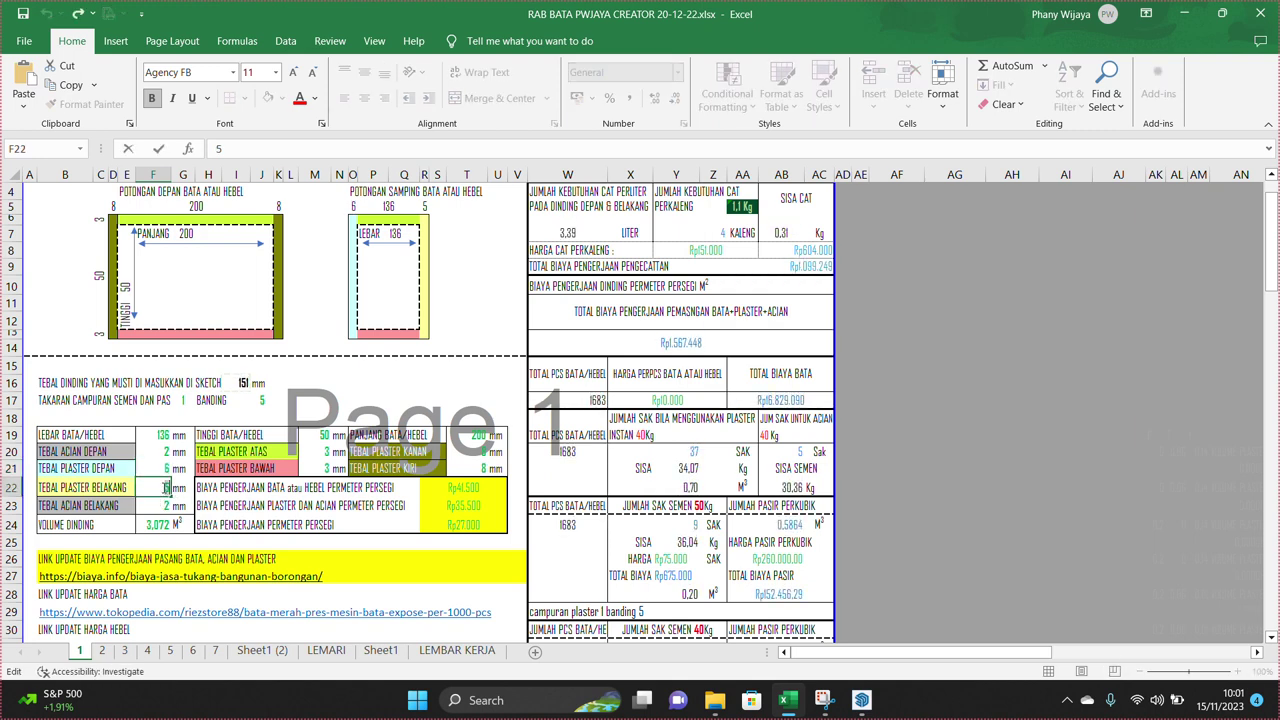
{"action": "double_click", "coordinate": [166, 488]}
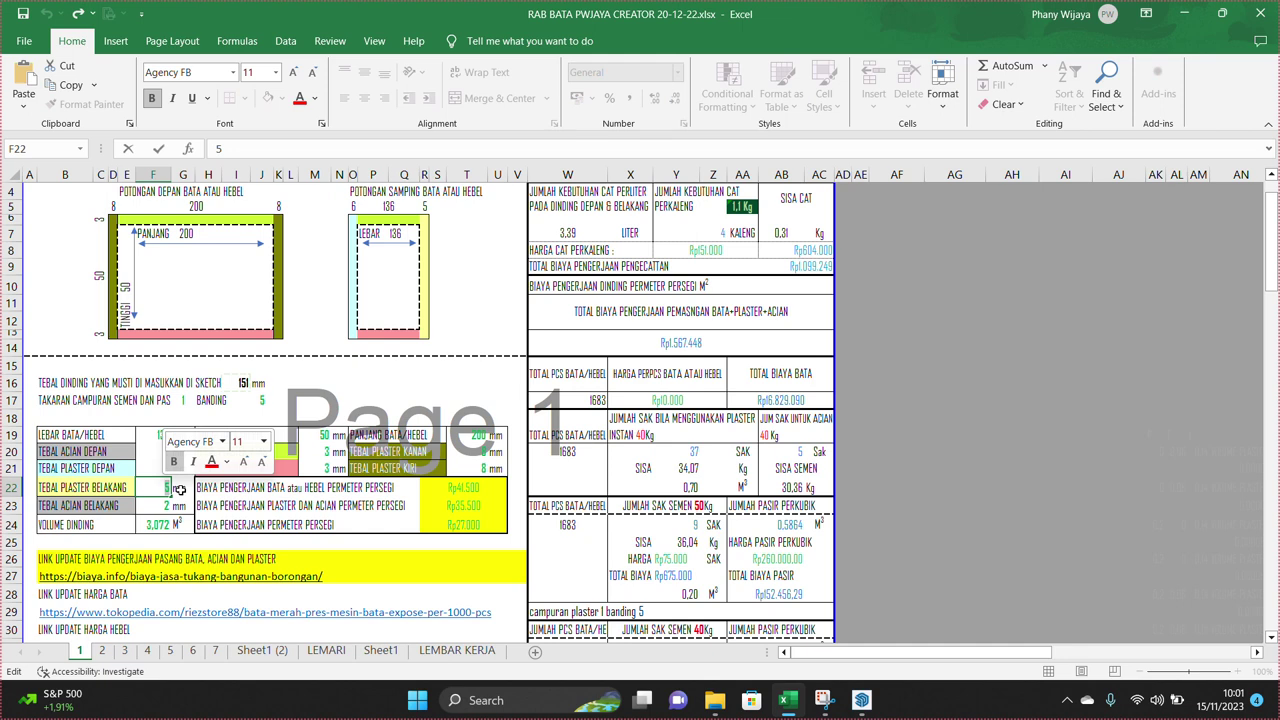
{"action": "type", "text": "6"}
{"action": "key", "text": "Return"}
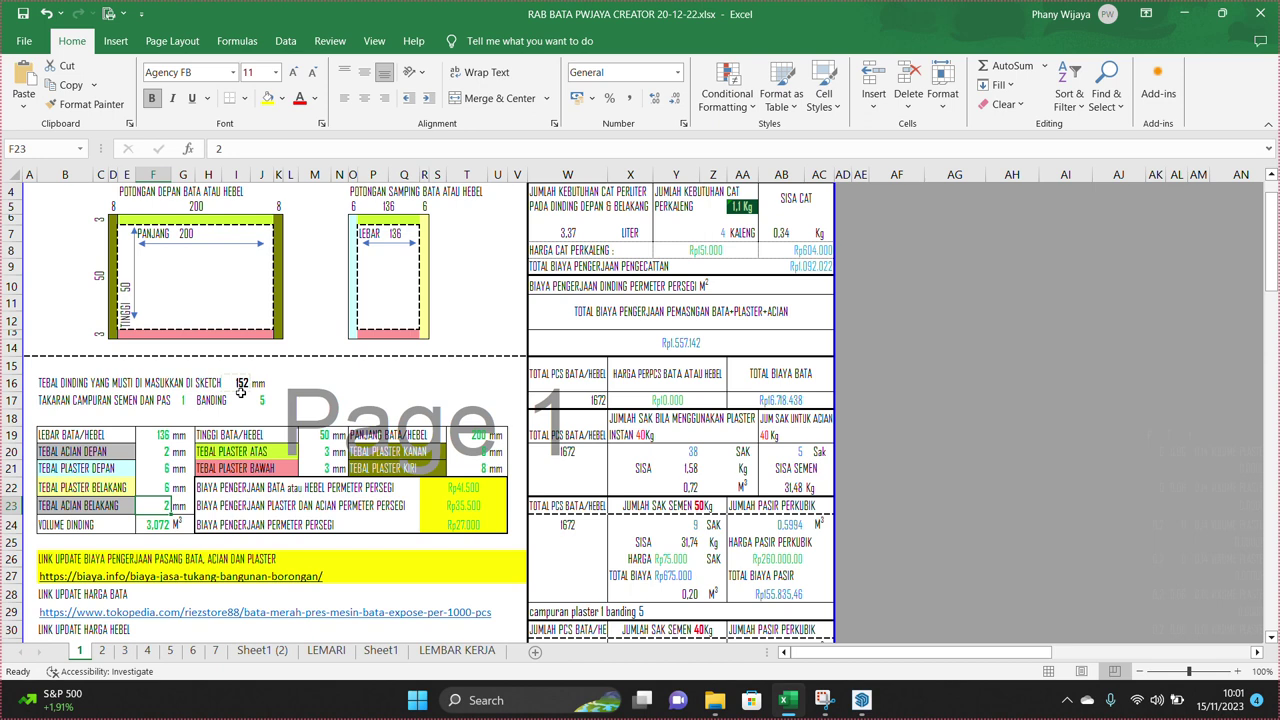
Change the brick width in F19 from 136 to 134 mm
{"action": "double_click", "coordinate": [163, 435]}
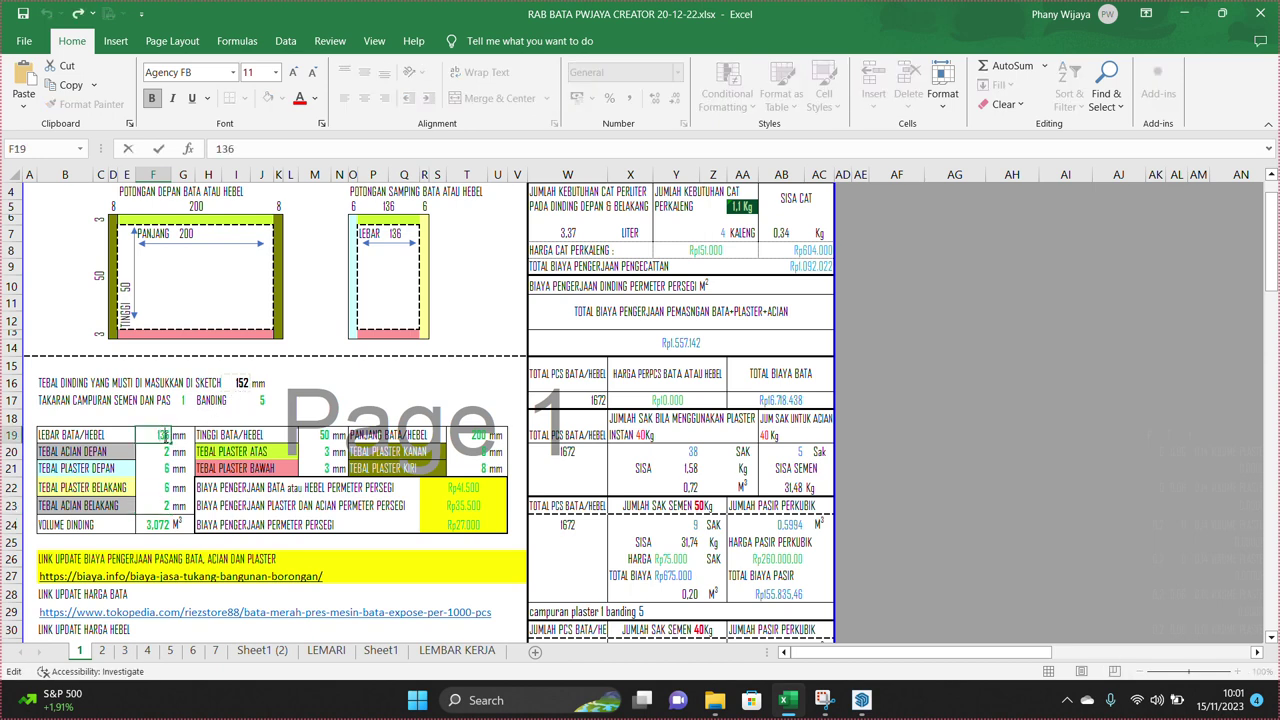
{"action": "double_click", "coordinate": [163, 435]}
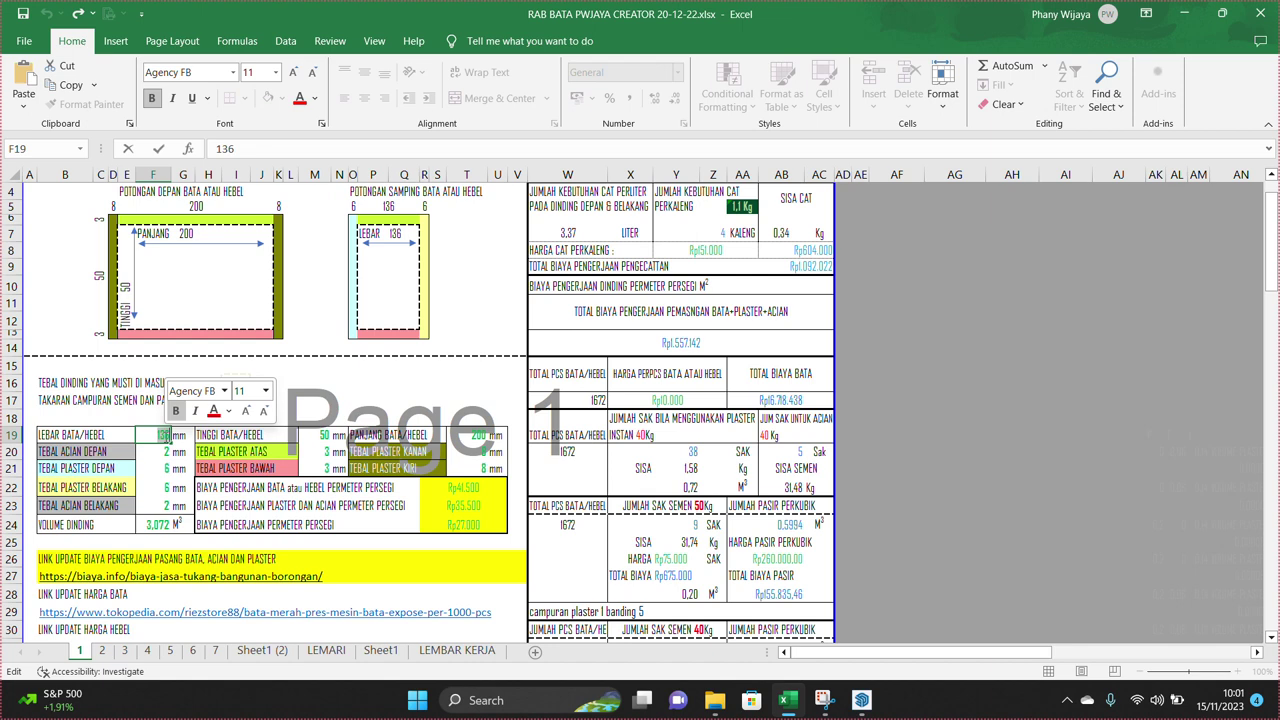
{"action": "type", "text": "134"}
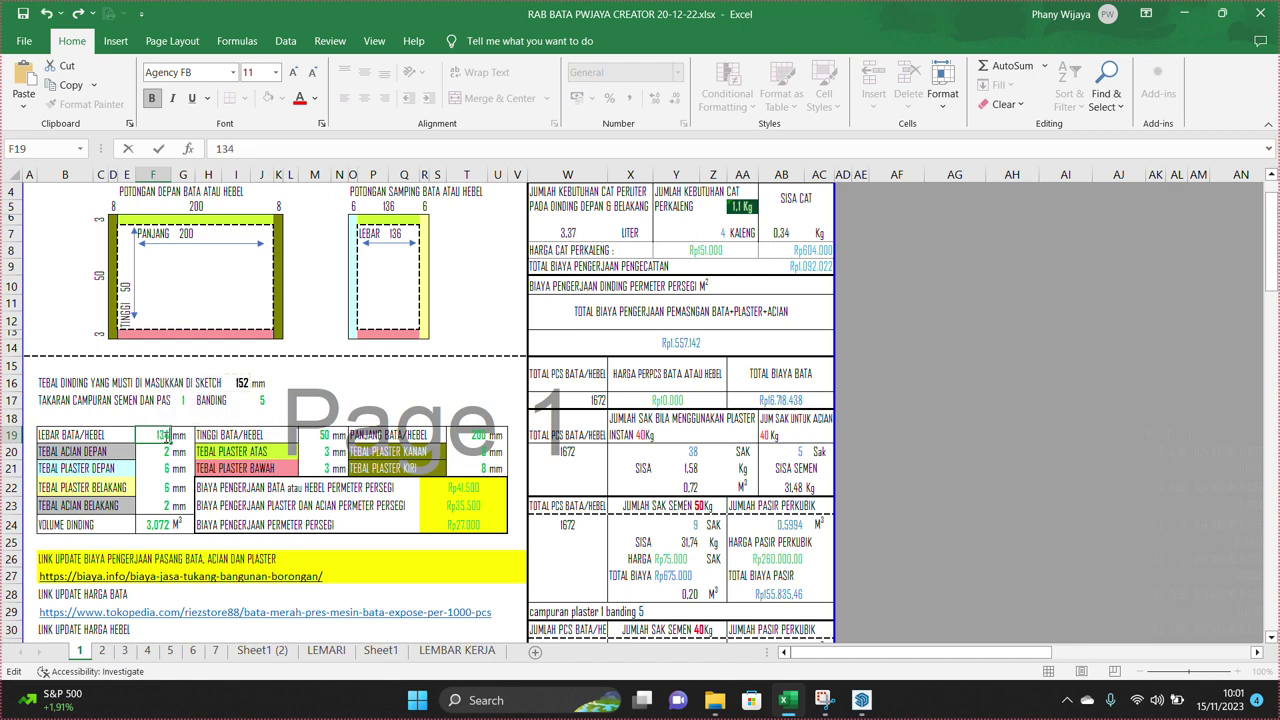
{"action": "key", "text": "Return"}
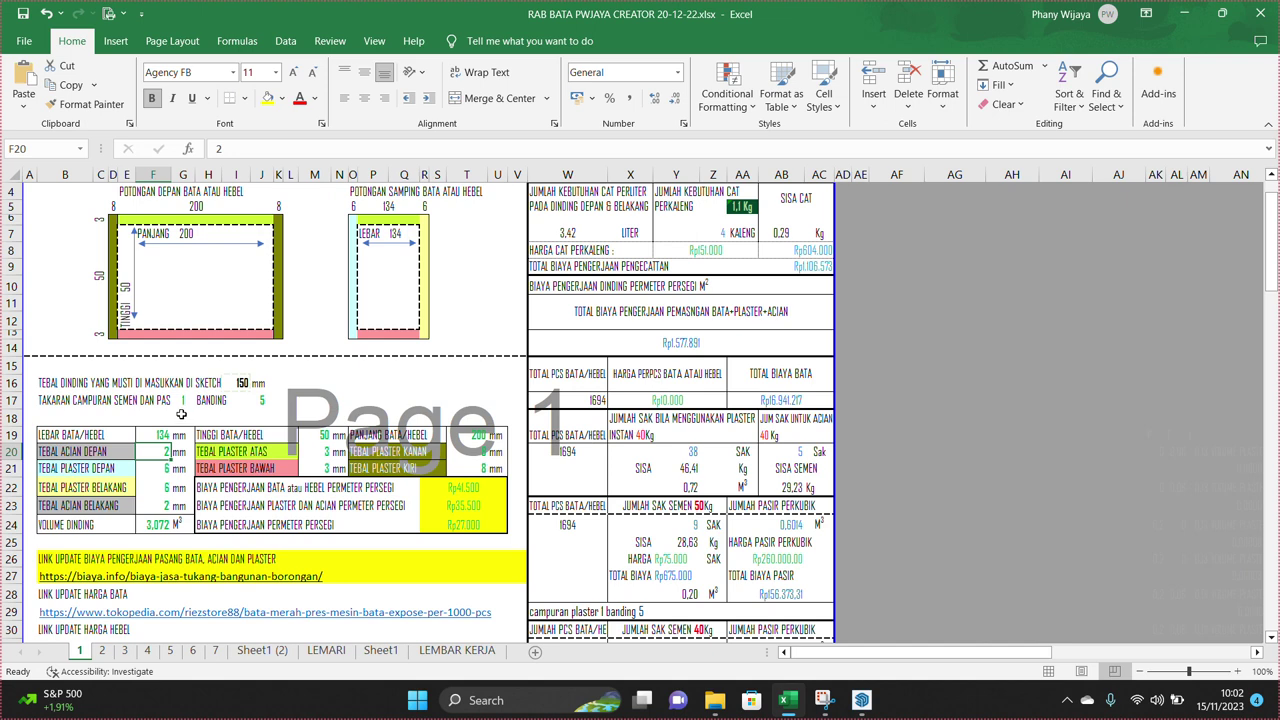
Review the front and back plaster and skim-coat thicknesses, then the cement mix ratio
{"action": "left_click", "coordinate": [156, 469]}
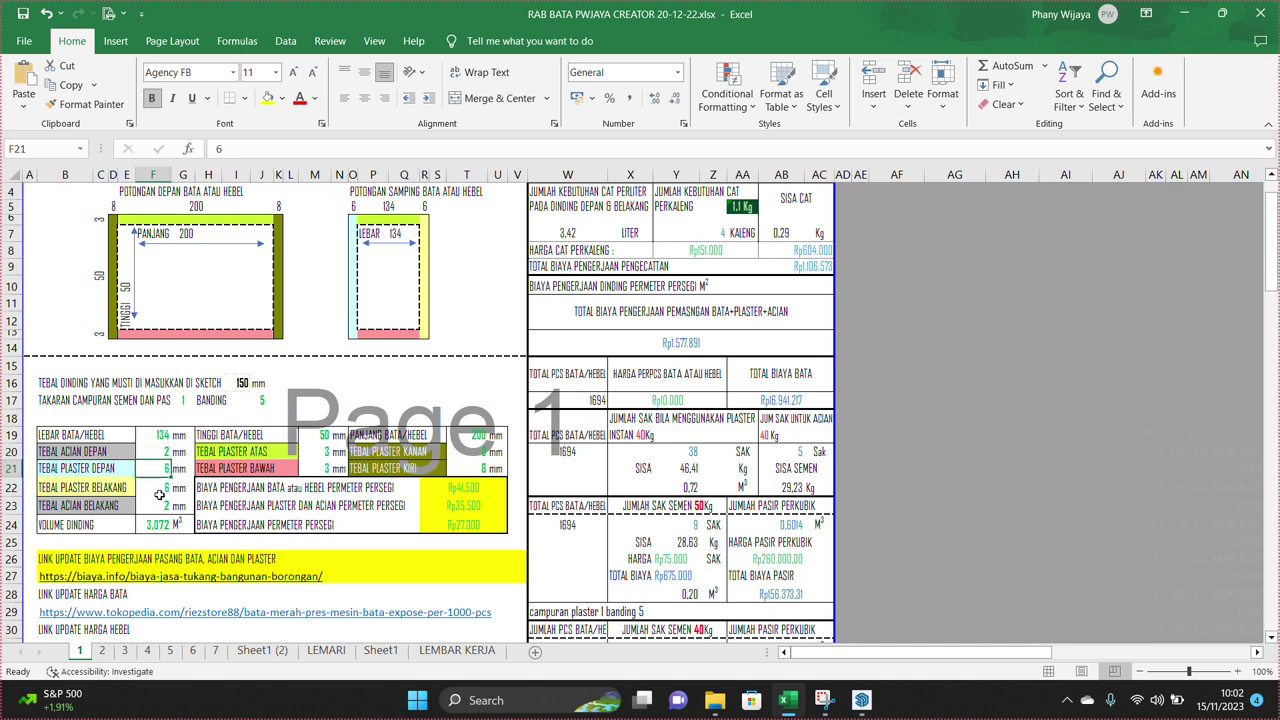
{"action": "left_click", "coordinate": [160, 494]}
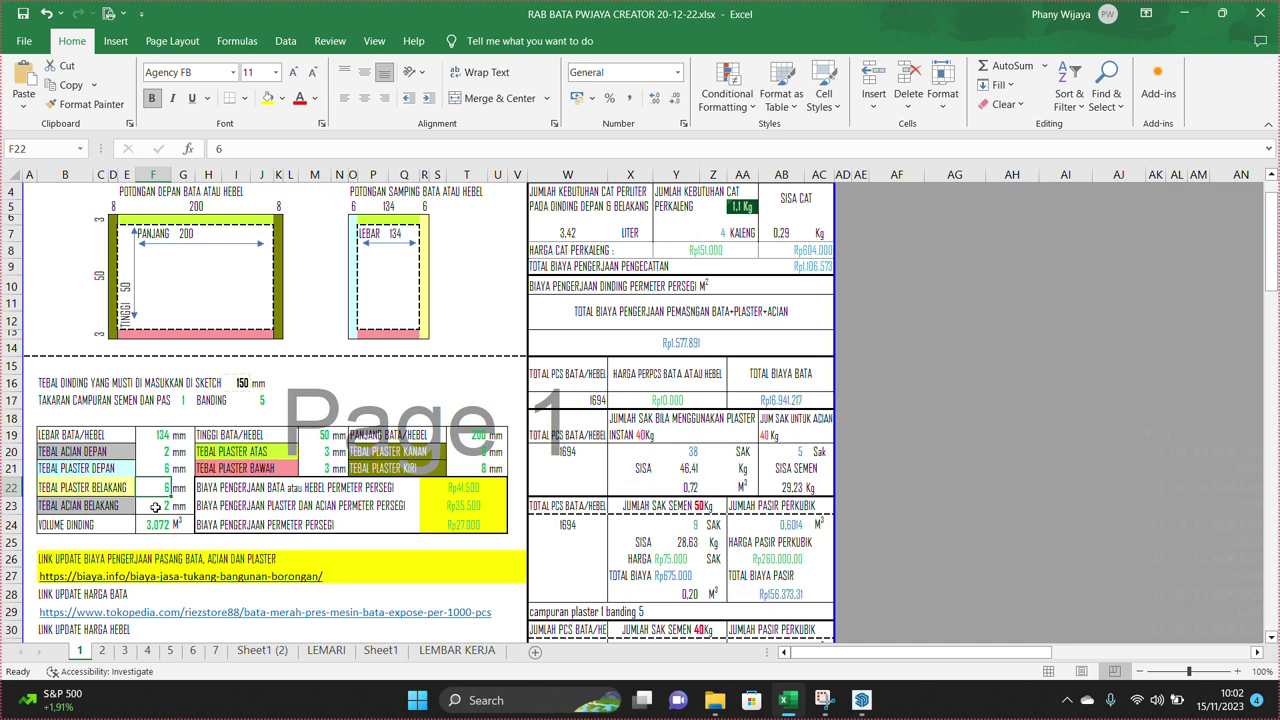
{"action": "left_click", "coordinate": [158, 456]}
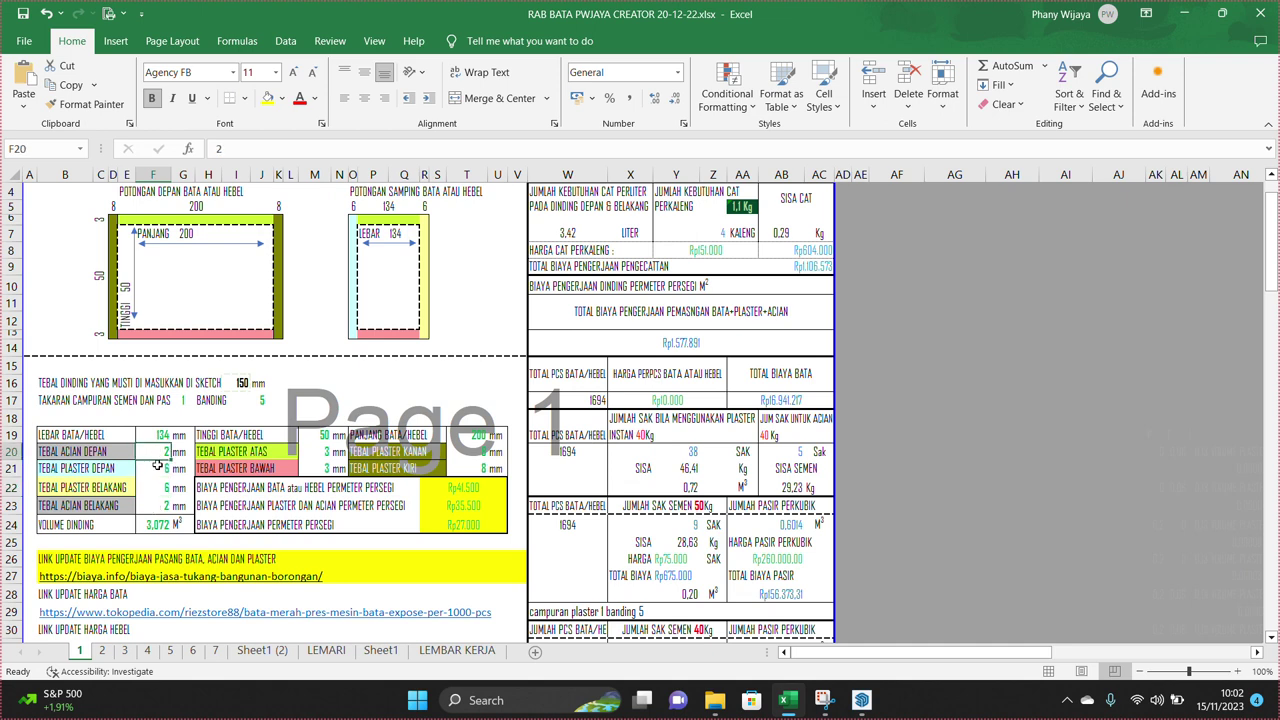
{"action": "left_click", "coordinate": [154, 509]}
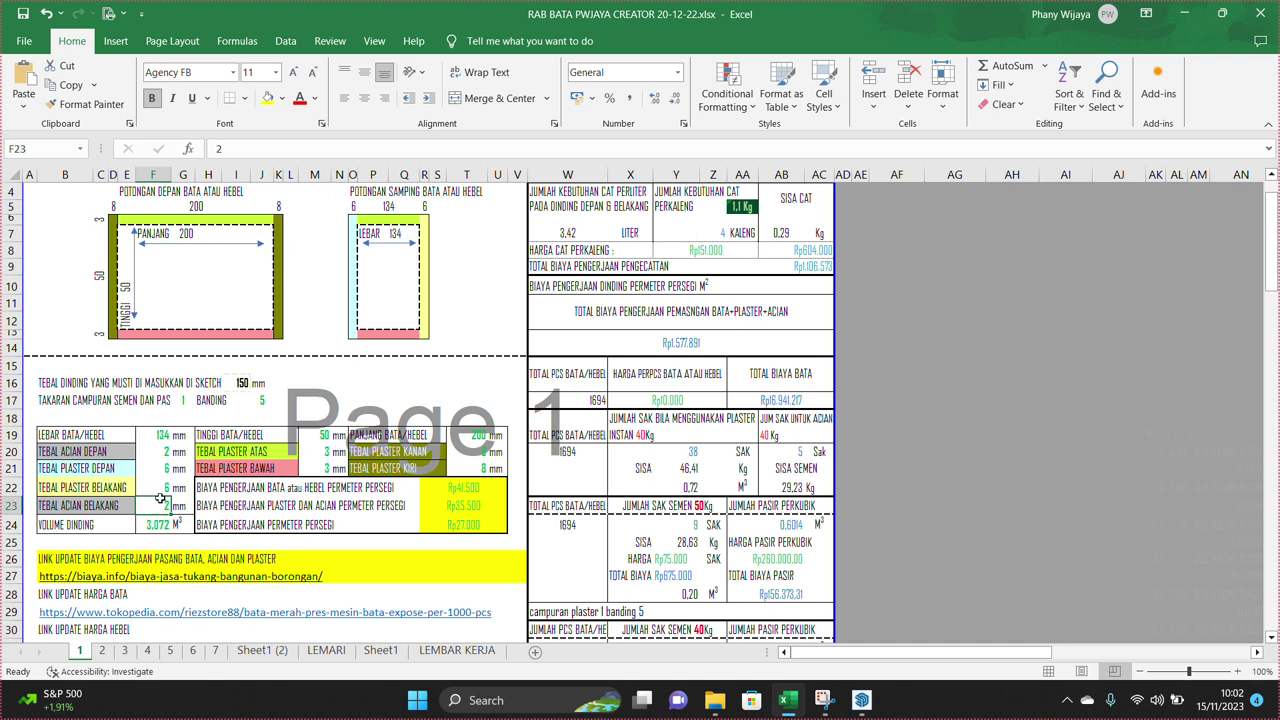
{"action": "left_click", "coordinate": [162, 452]}
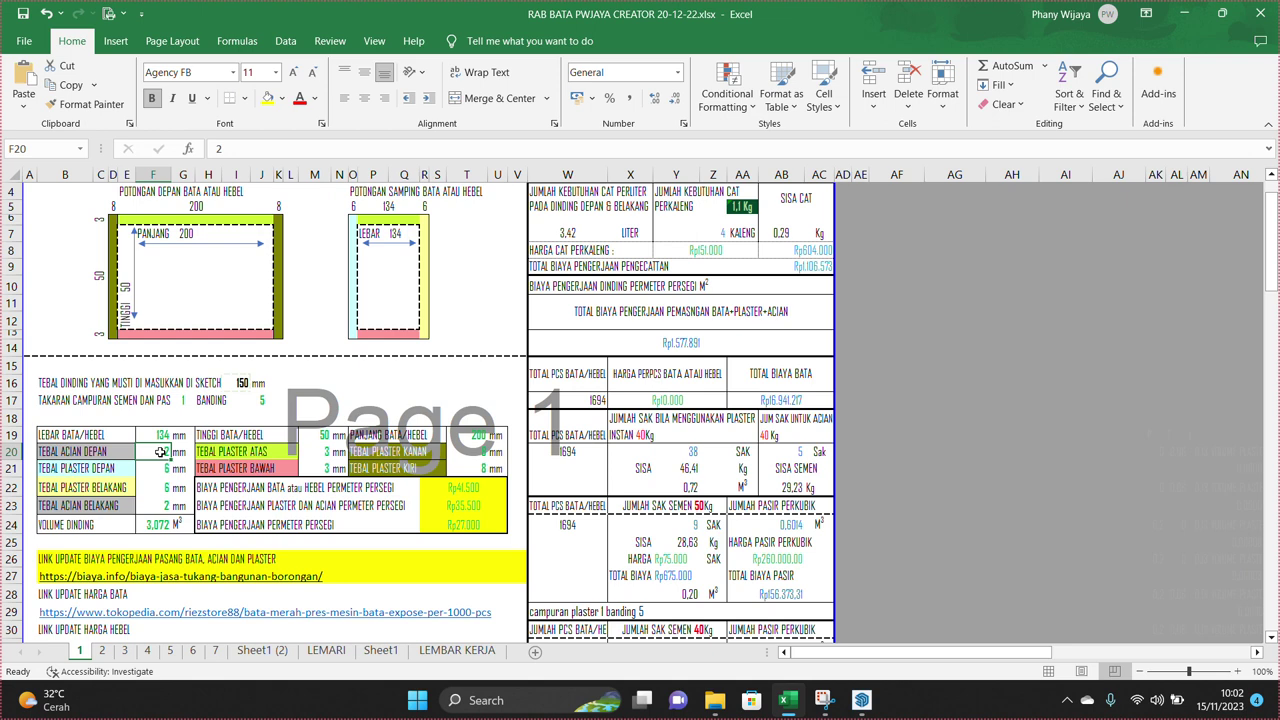
{"action": "left_click", "coordinate": [184, 401]}
{"action": "left_click", "coordinate": [262, 401]}
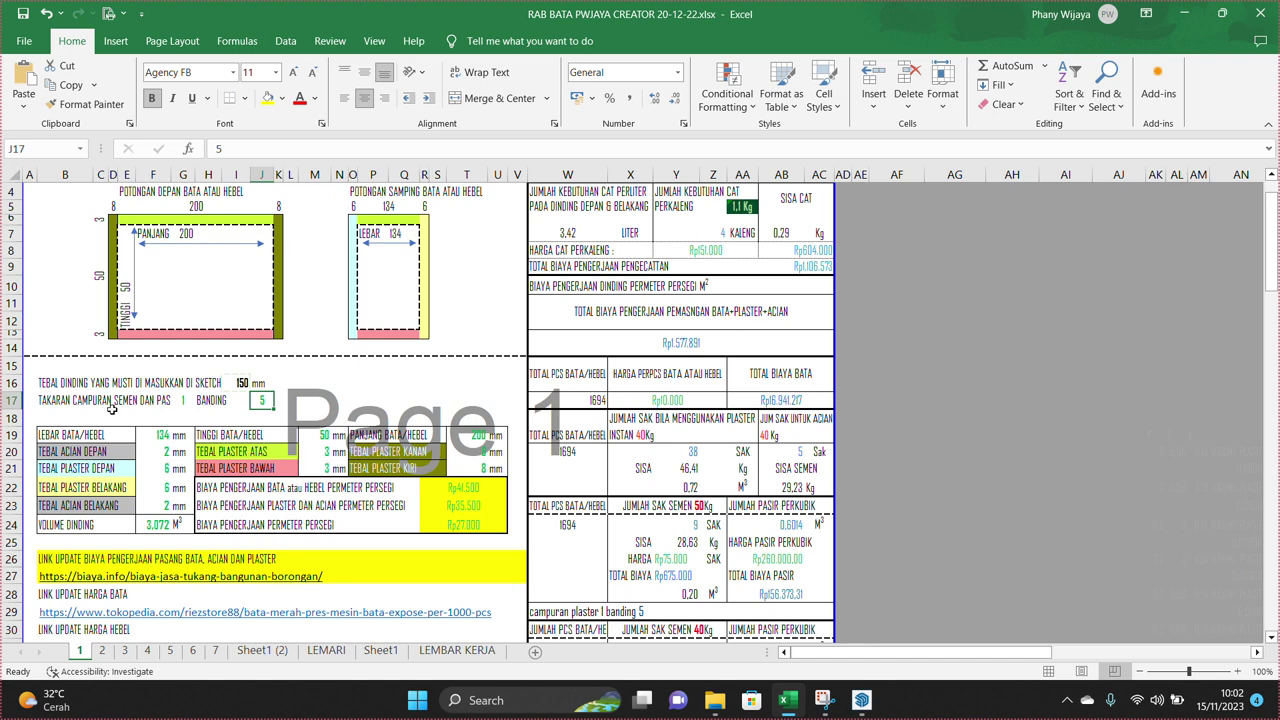
{"action": "left_click", "coordinate": [184, 406]}
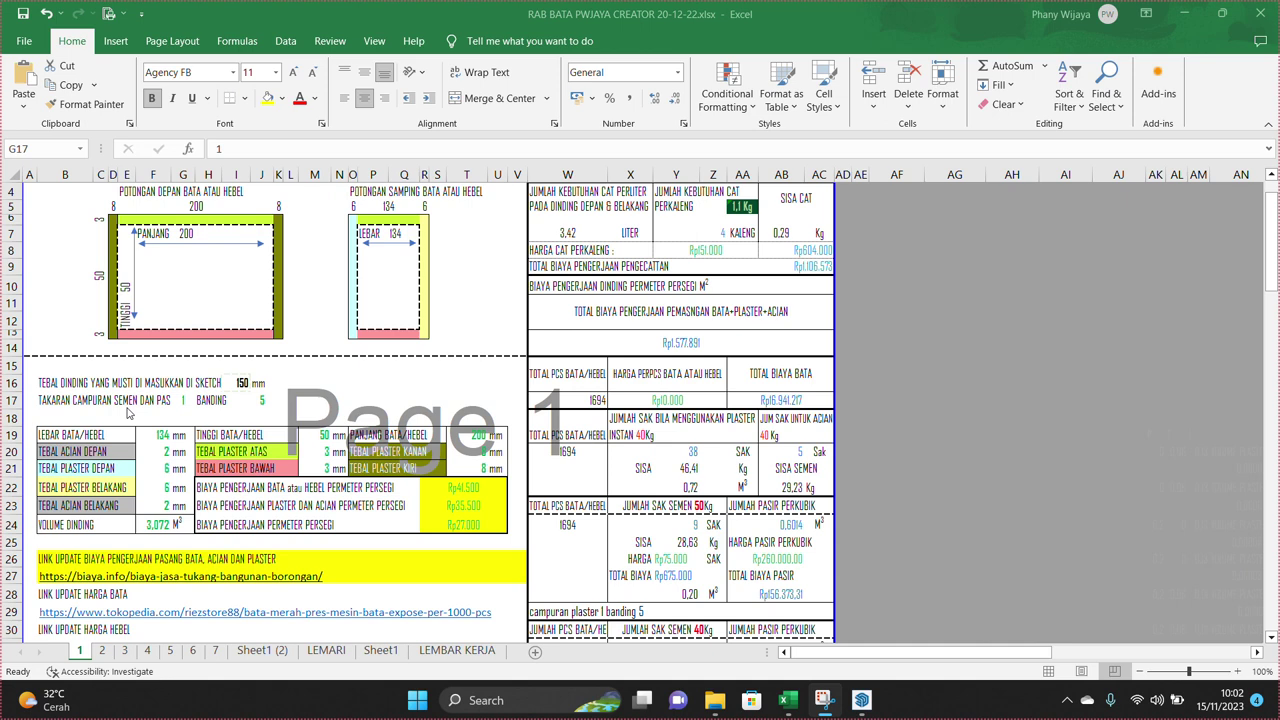
{"action": "left_click", "coordinate": [185, 408]}
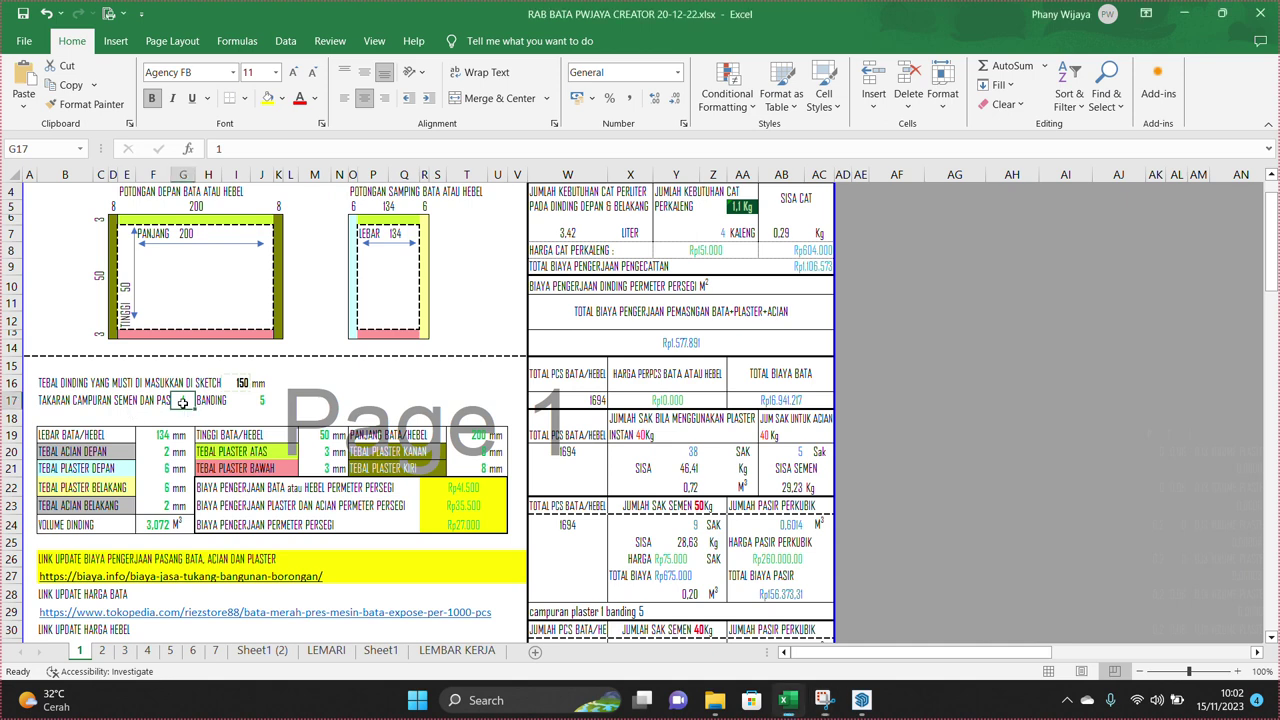
{"action": "left_click", "coordinate": [259, 402]}
{"action": "left_click", "coordinate": [186, 403]}
{"action": "left_click", "coordinate": [260, 404]}
{"action": "left_click", "coordinate": [185, 401]}
{"action": "left_click", "coordinate": [258, 402]}
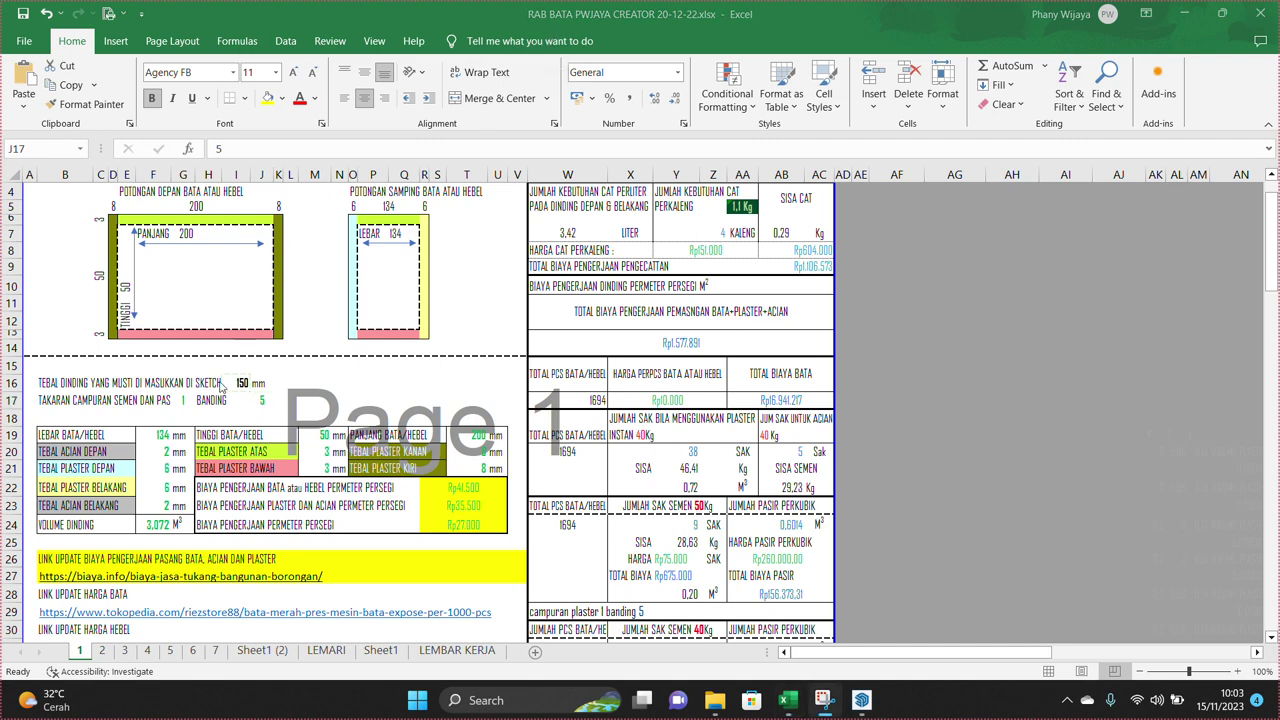
{"action": "left_click", "coordinate": [185, 402]}
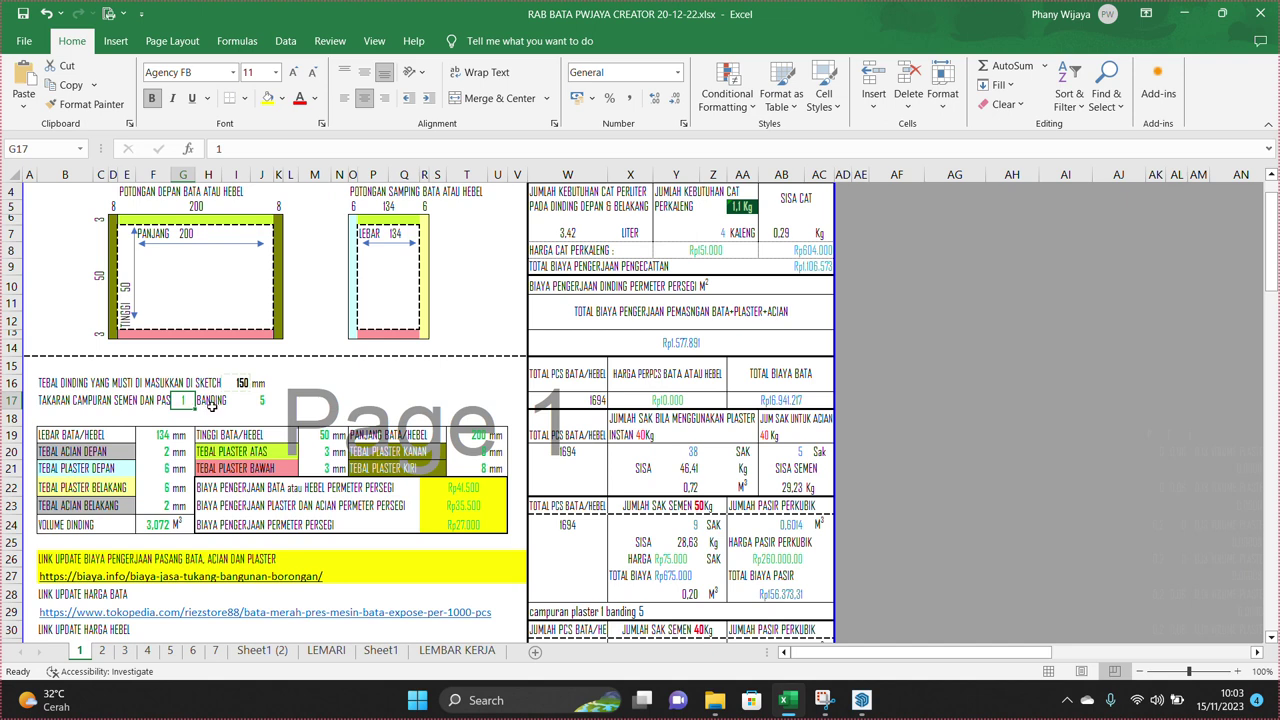
{"action": "left_click", "coordinate": [261, 403]}
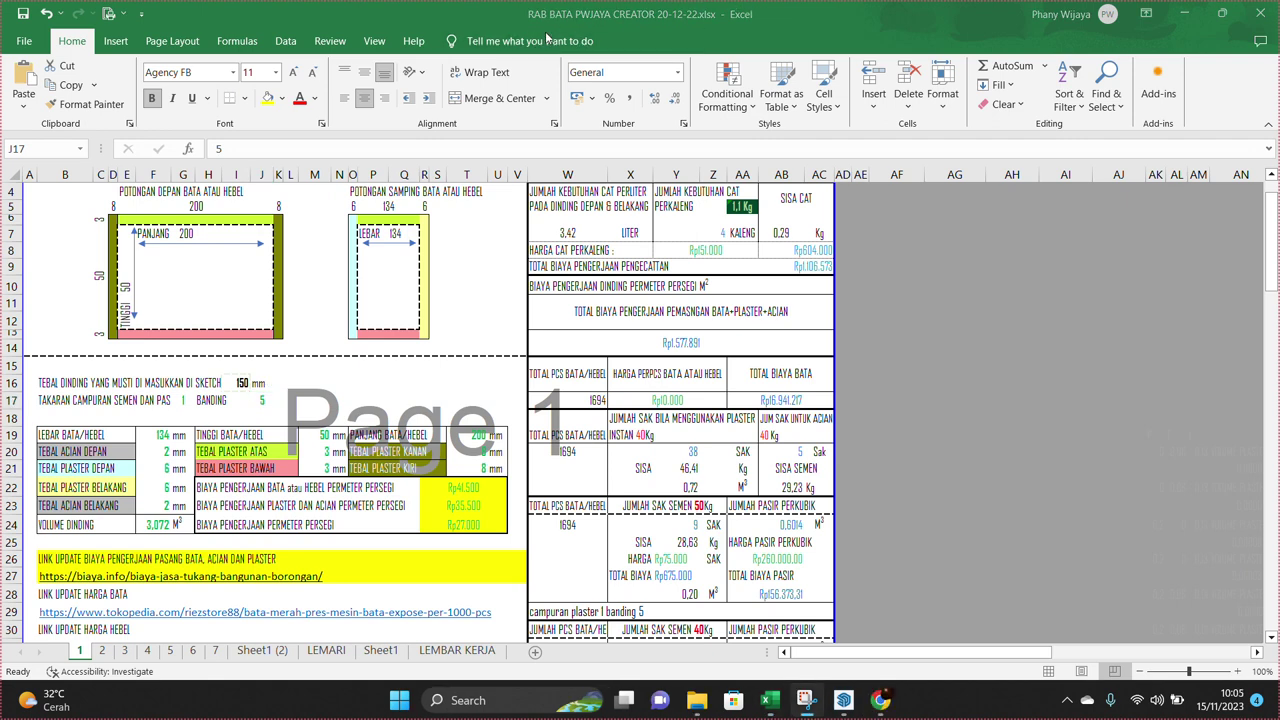
{"action": "left_click", "coordinate": [182, 401]}
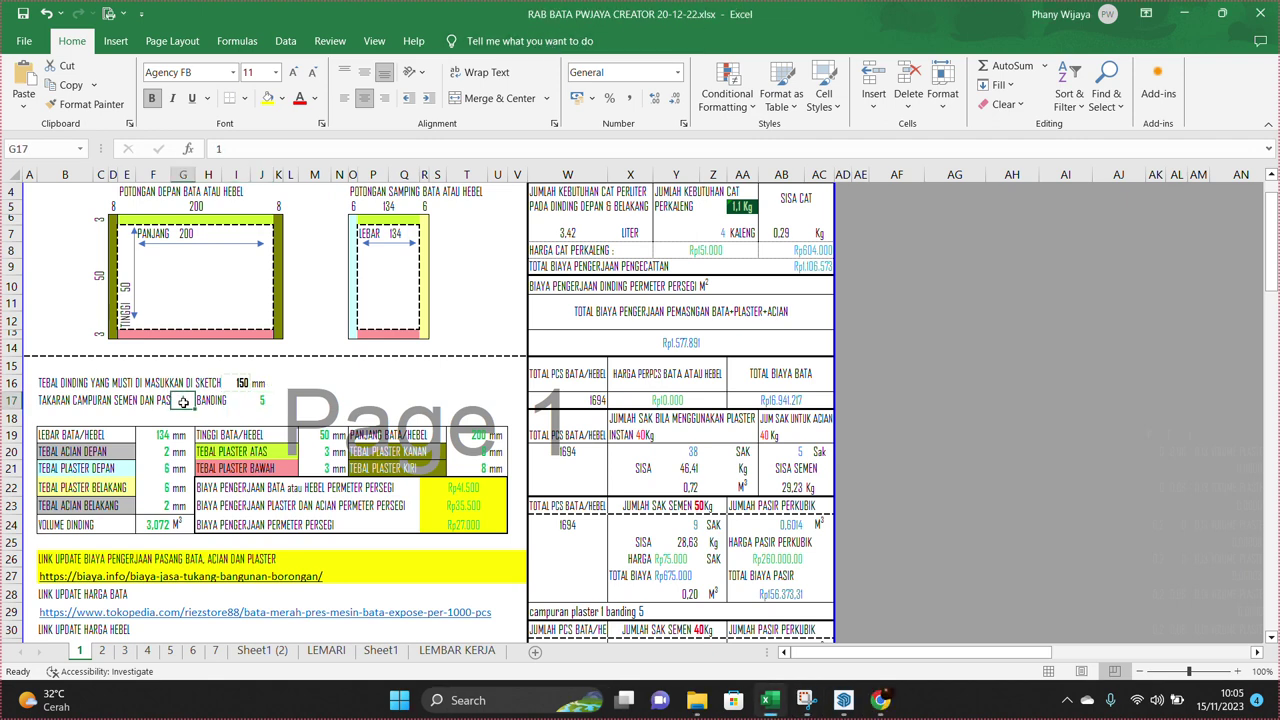
{"action": "left_click", "coordinate": [258, 401]}
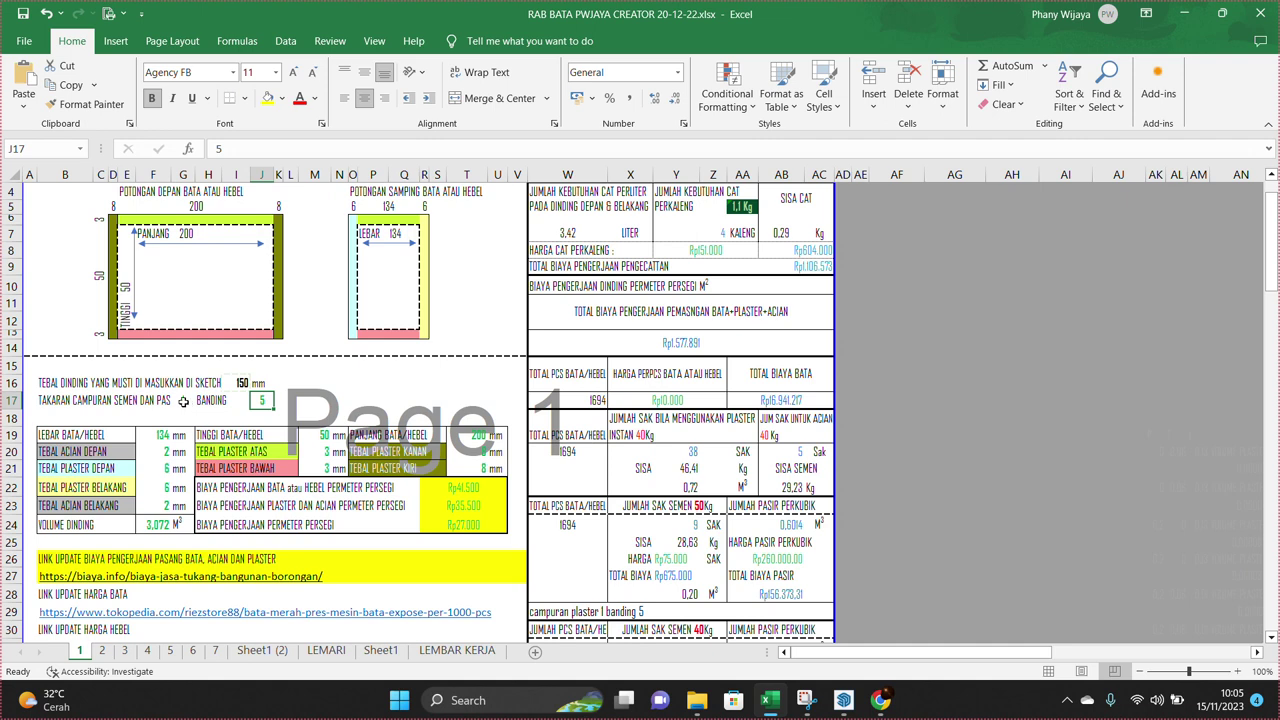
{"action": "left_click", "coordinate": [184, 401]}
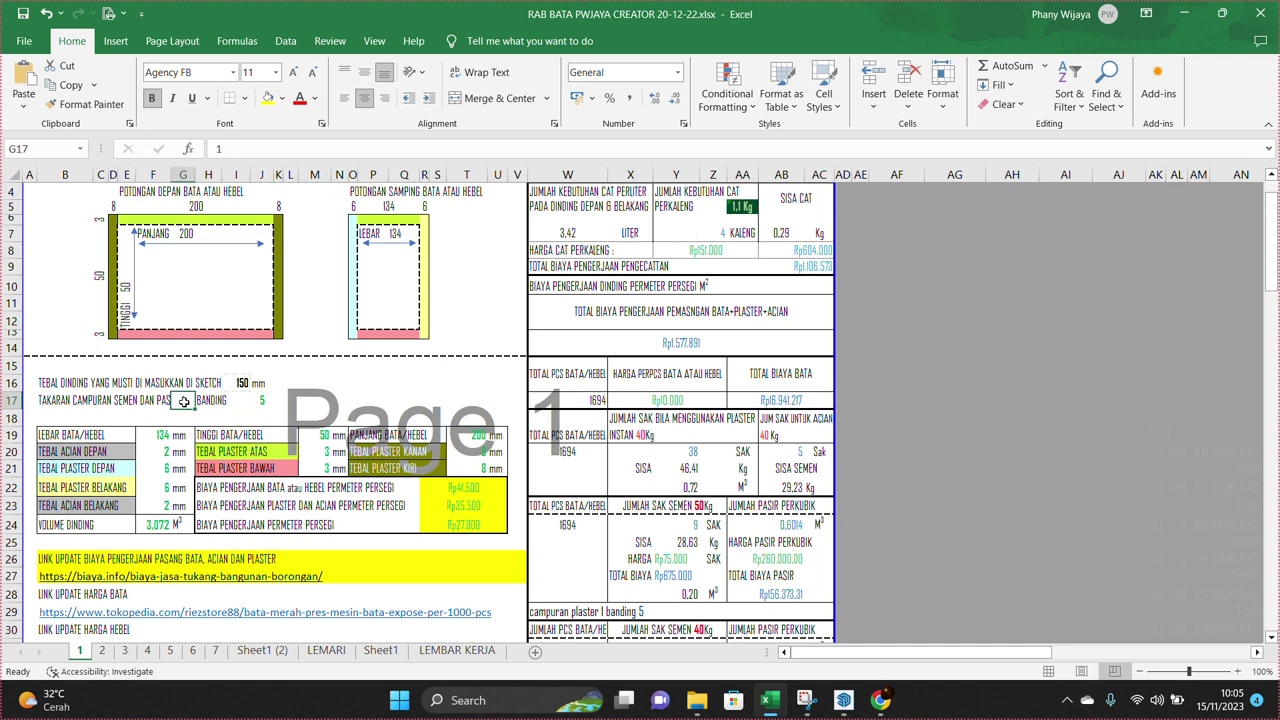
{"action": "double_click", "coordinate": [185, 400]}
{"action": "key", "text": "BackSpace"}
{"action": "type", "text": "2"}
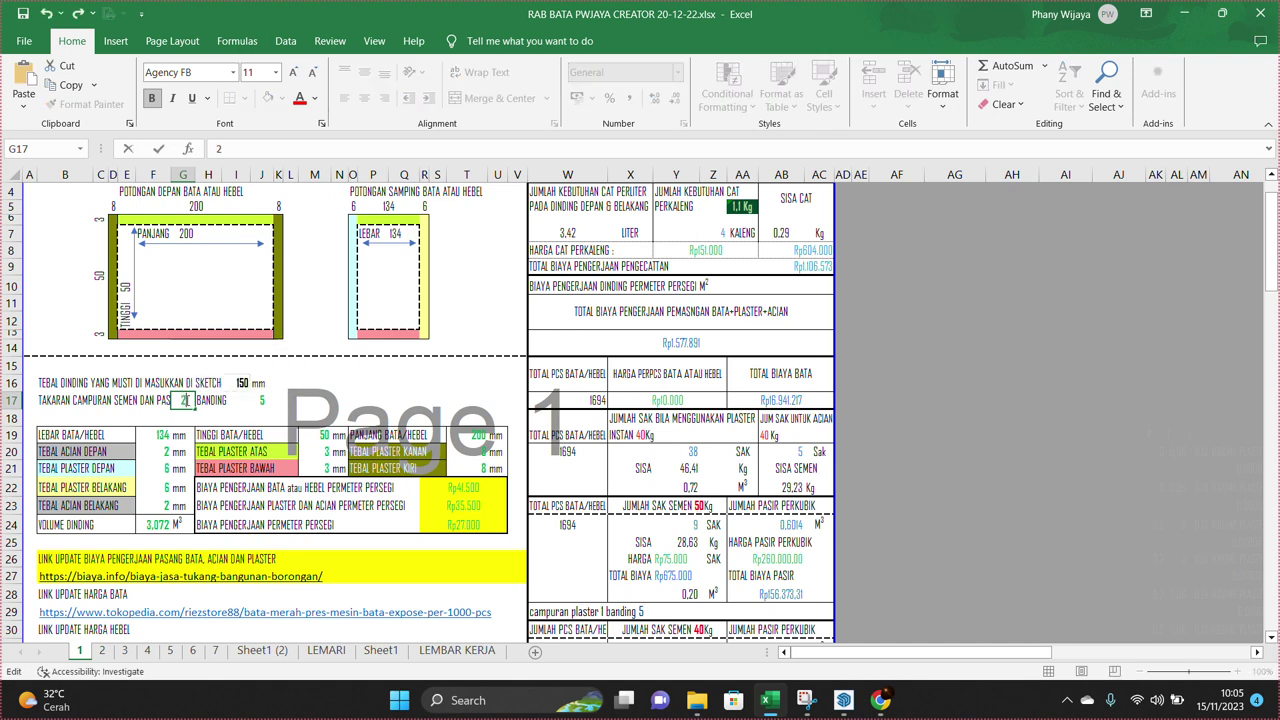
{"action": "key", "text": "Return"}
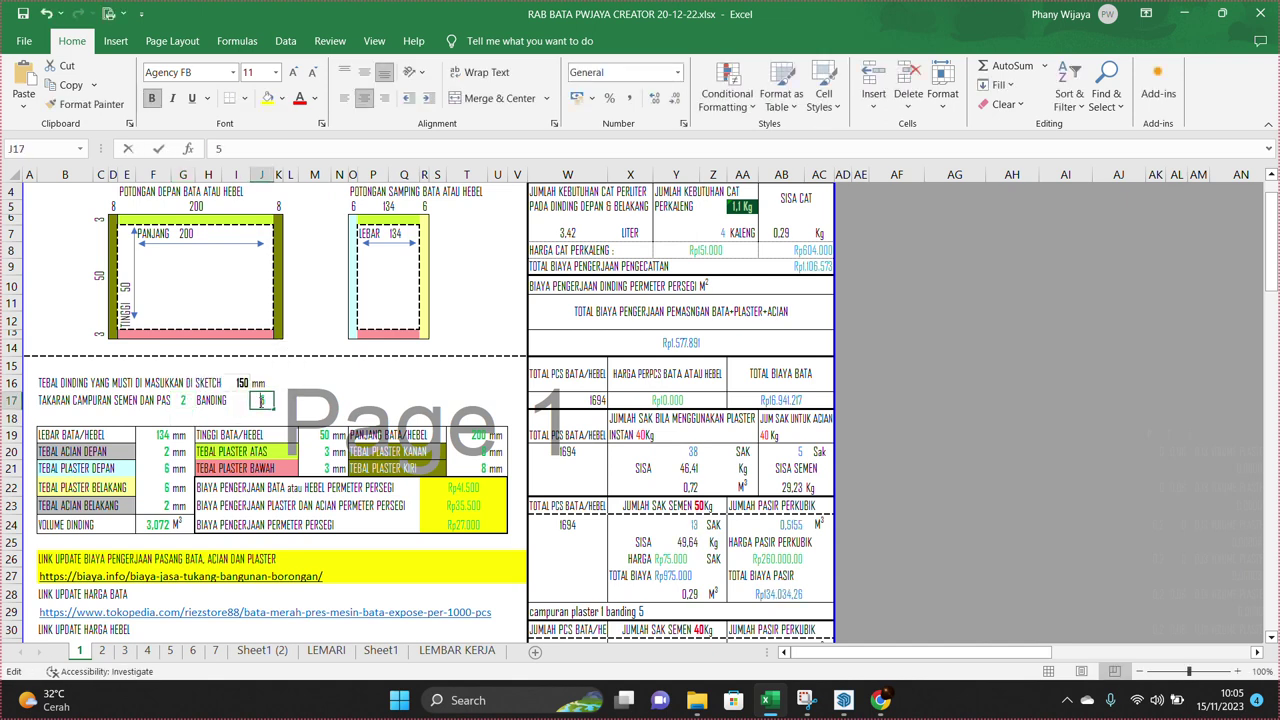
{"action": "double_click", "coordinate": [260, 400]}
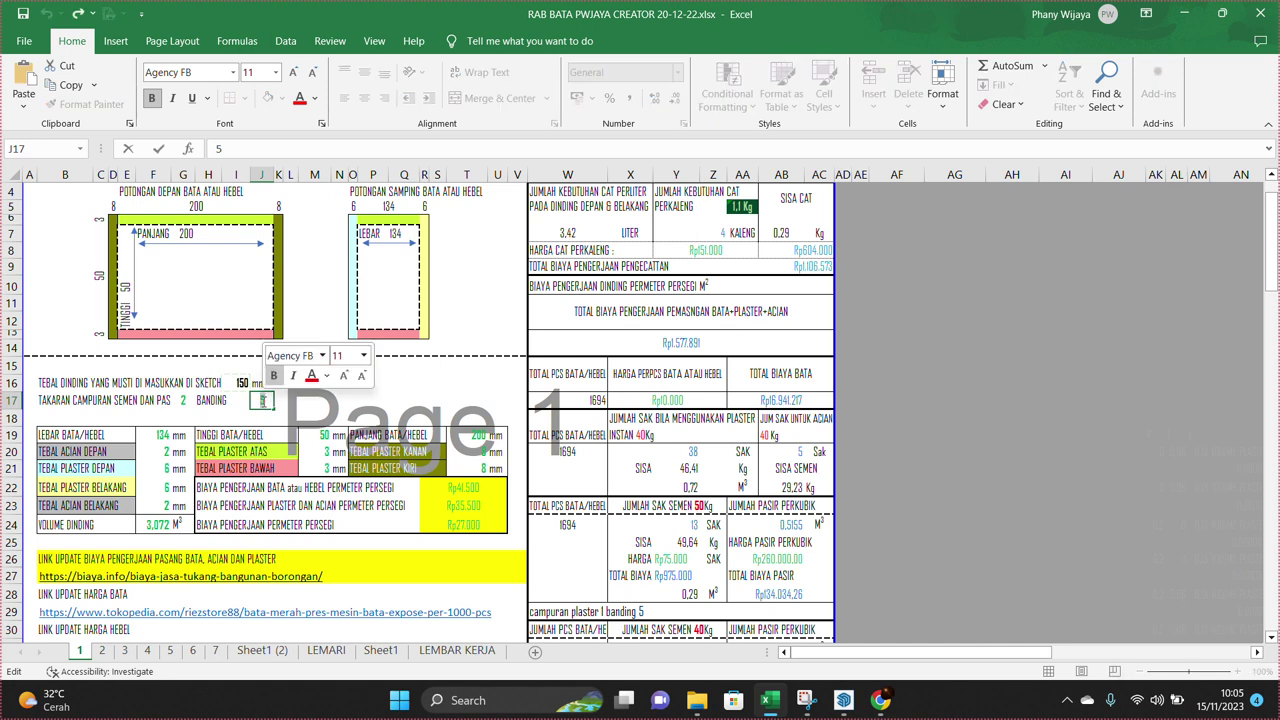
{"action": "key", "text": "Return"}
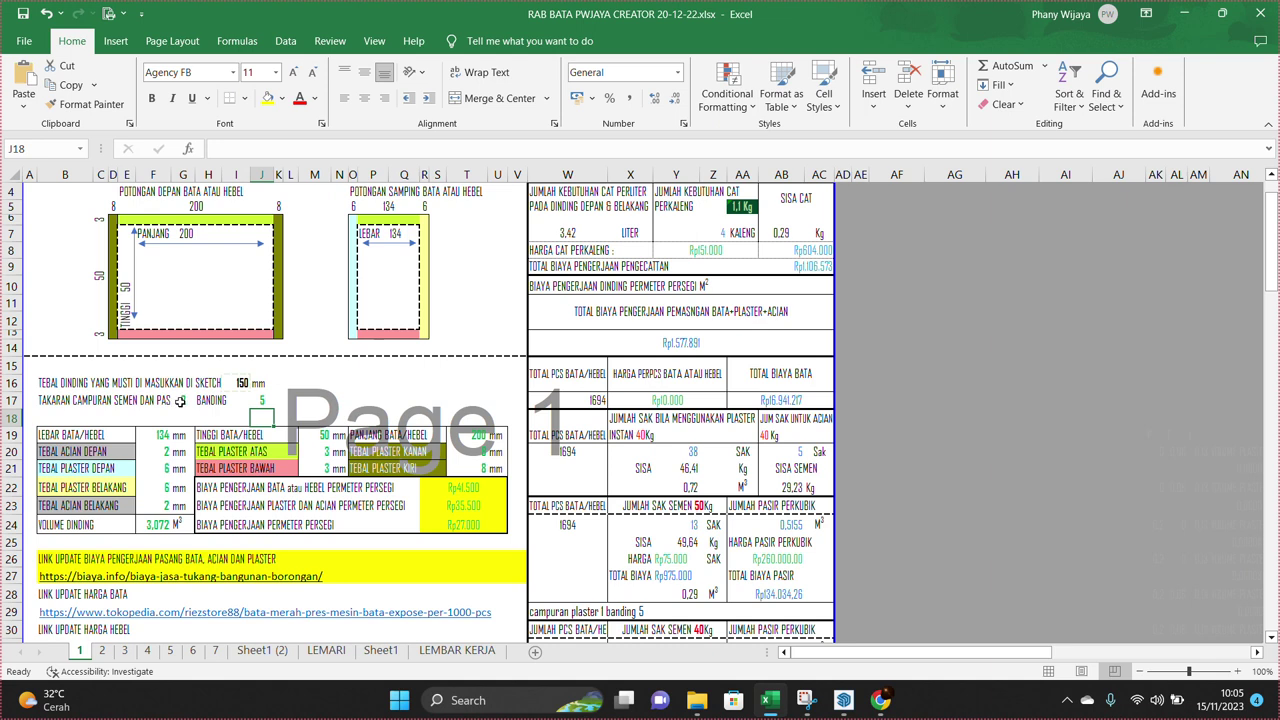
{"action": "double_click", "coordinate": [261, 400]}
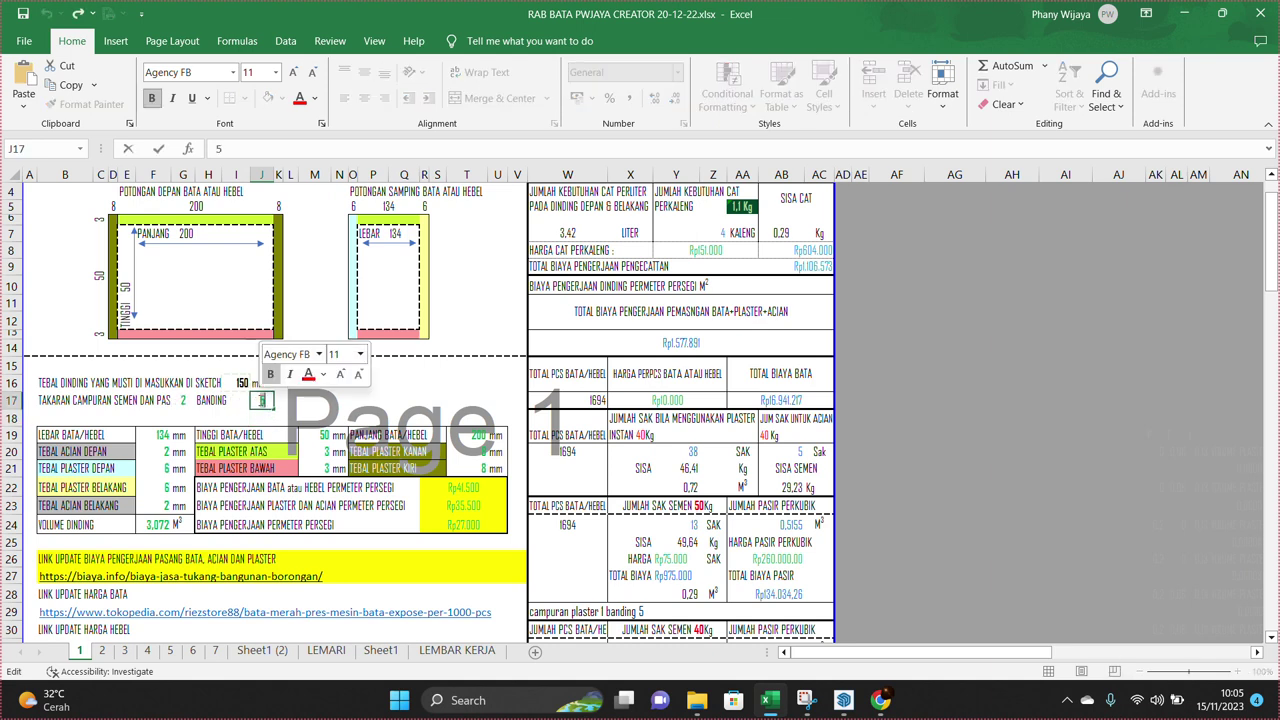
{"action": "type", "text": "4"}
{"action": "key", "text": "Return"}
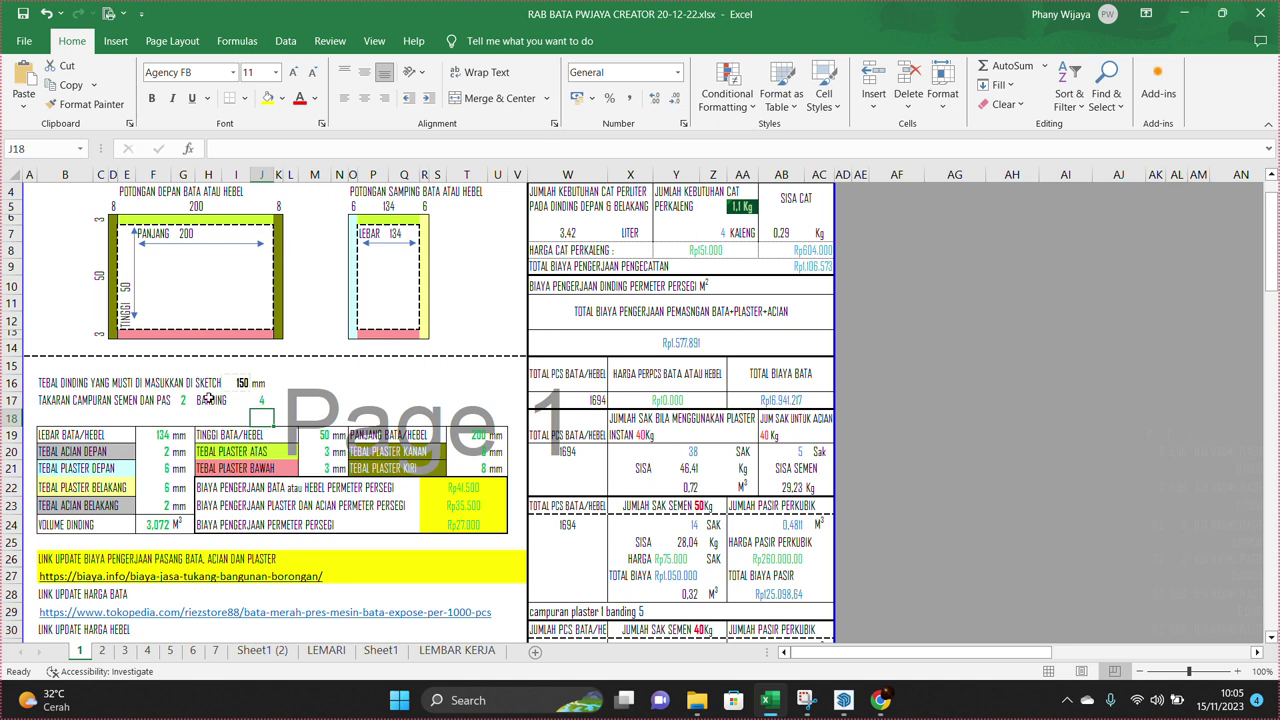
{"action": "left_click", "coordinate": [183, 400]}
{"action": "double_click", "coordinate": [183, 400]}
{"action": "double_click", "coordinate": [184, 400]}
{"action": "type", "text": "1"}
{"action": "key", "text": "Return"}
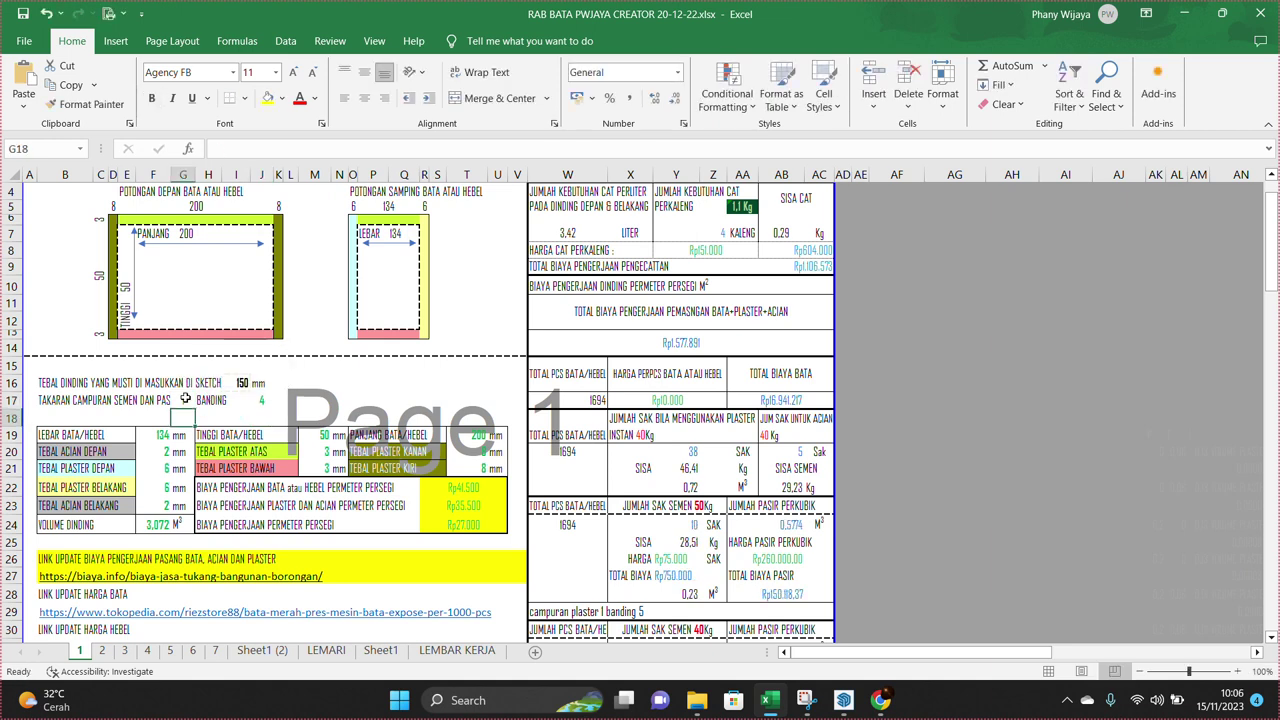
{"action": "left_click", "coordinate": [263, 400]}
{"action": "double_click", "coordinate": [263, 400]}
{"action": "type", "text": "5"}
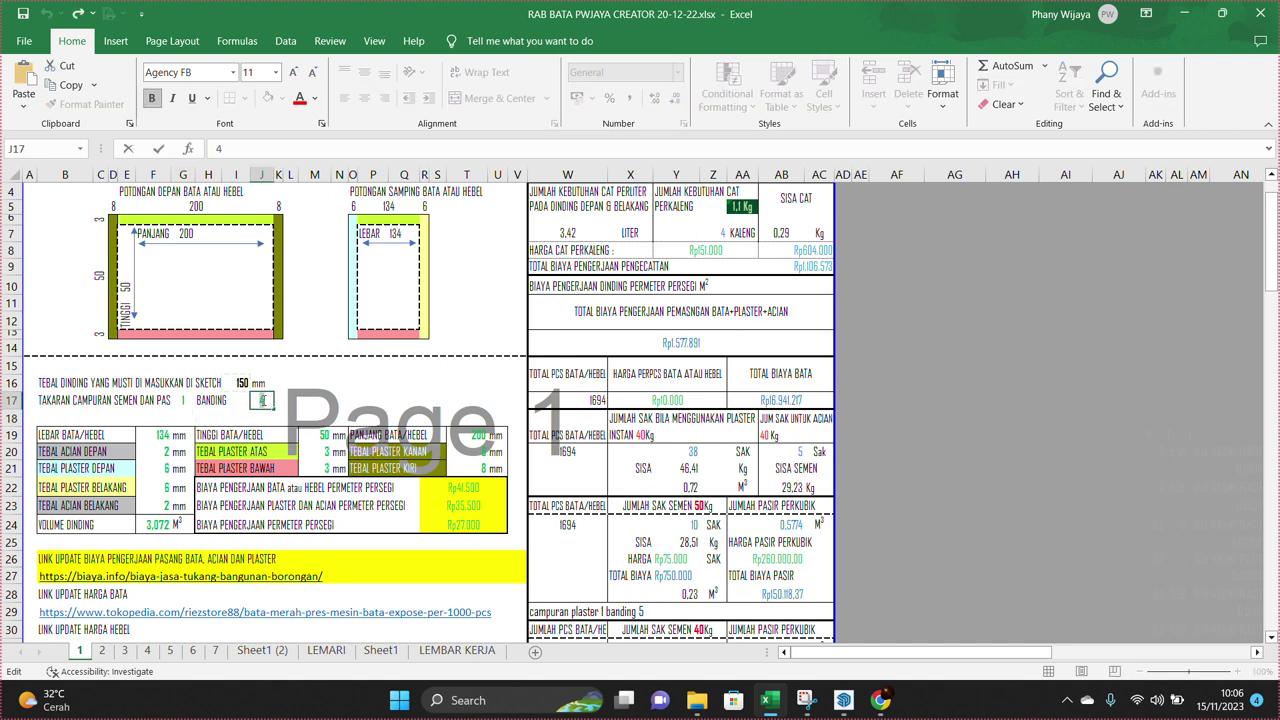
{"action": "key", "text": "Return"}
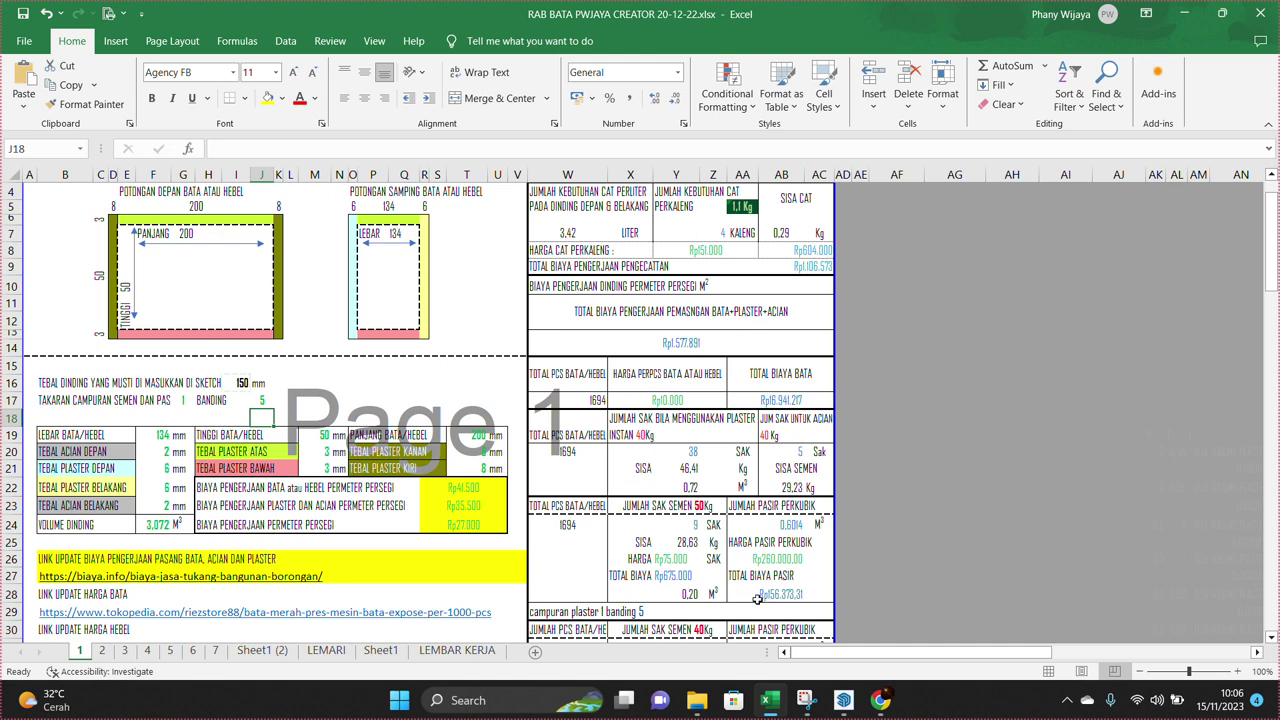
{"action": "left_click", "coordinate": [278, 400]}
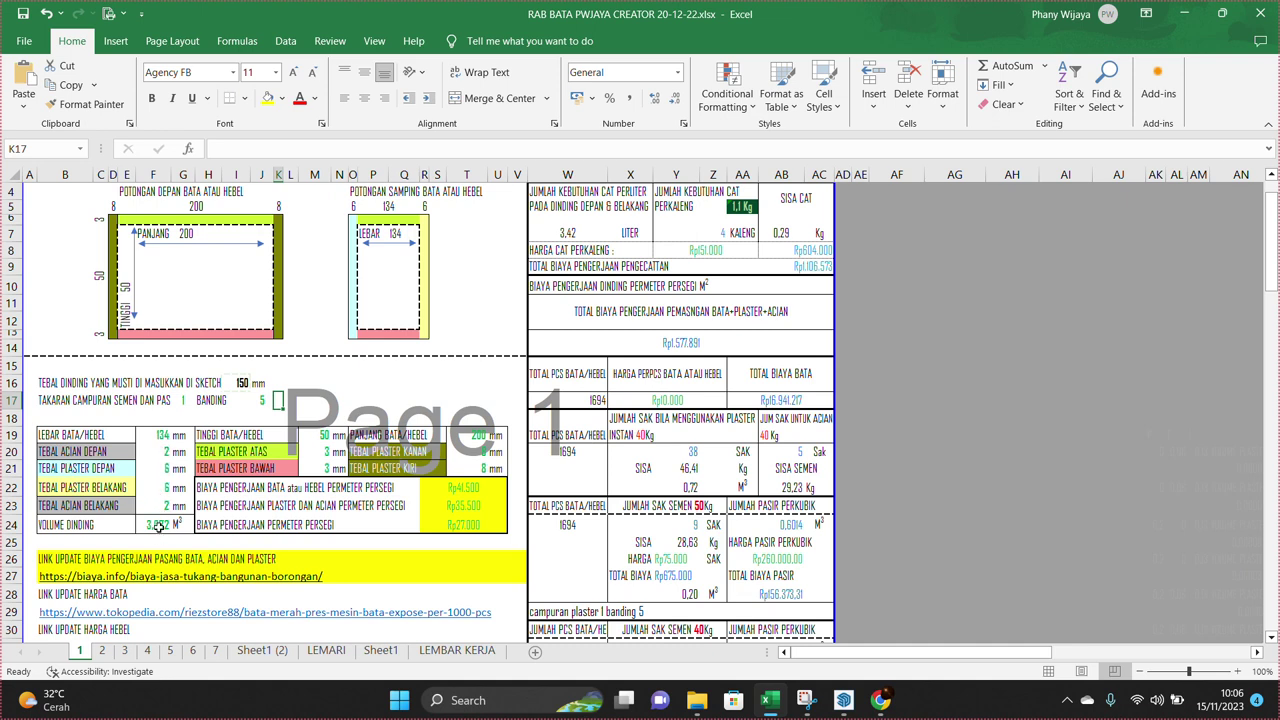
{"action": "left_click", "coordinate": [166, 505]}
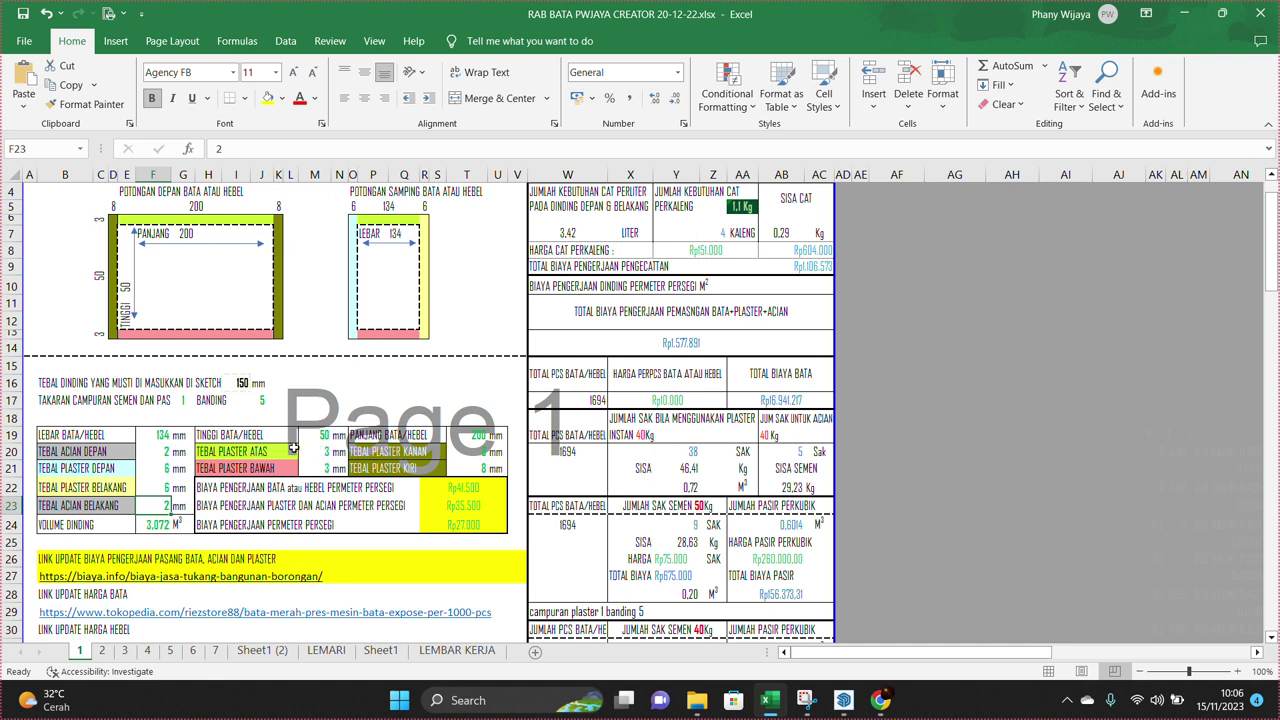
{"action": "left_click", "coordinate": [323, 436]}
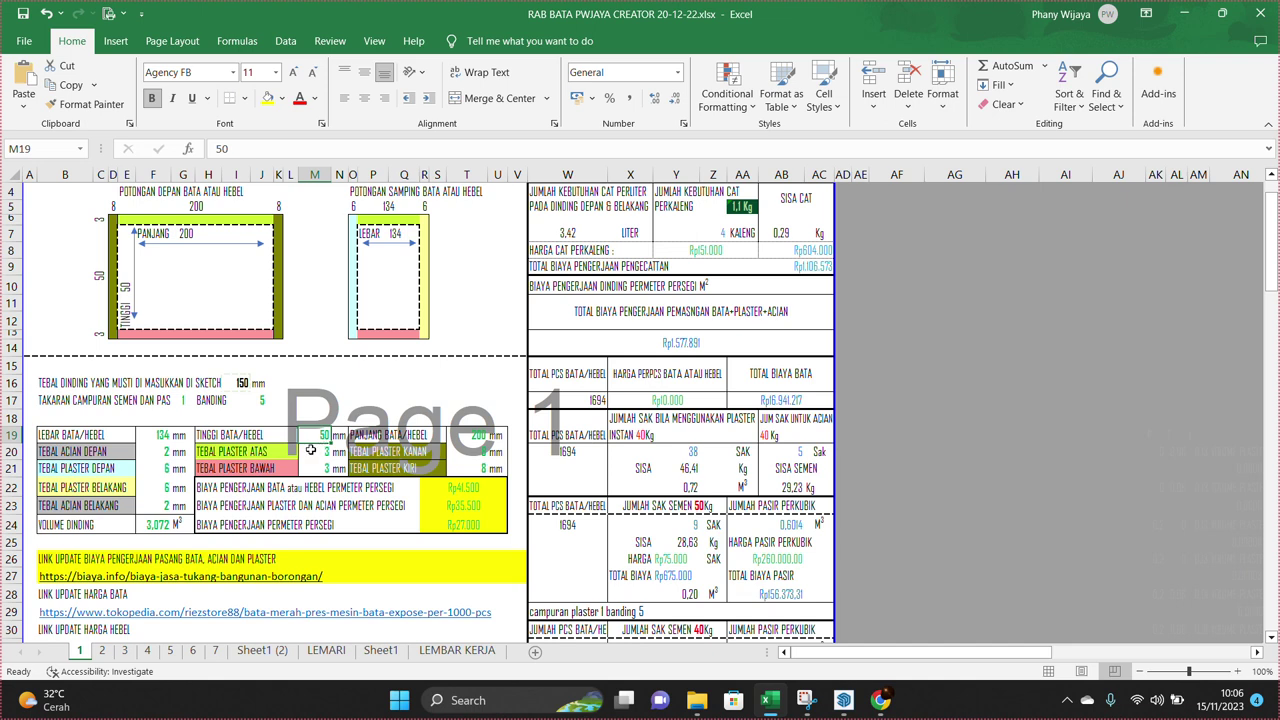
{"action": "left_click", "coordinate": [320, 453]}
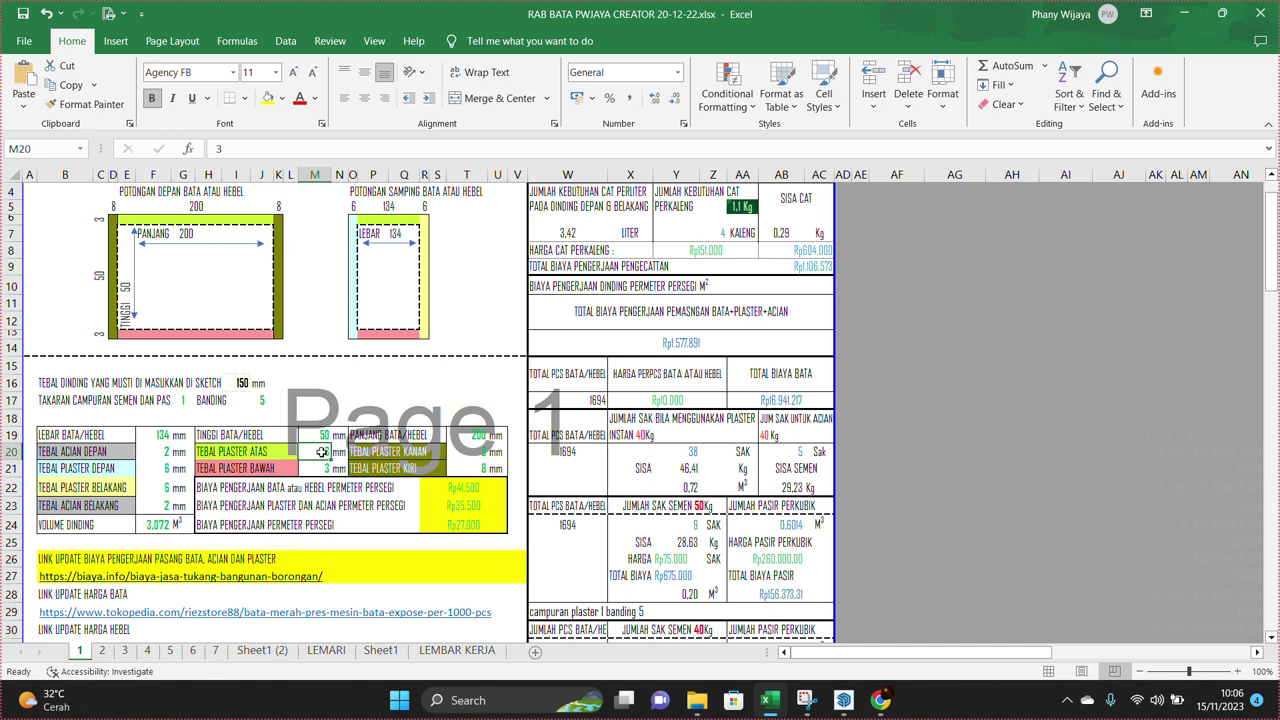
{"action": "left_click", "coordinate": [245, 221]}
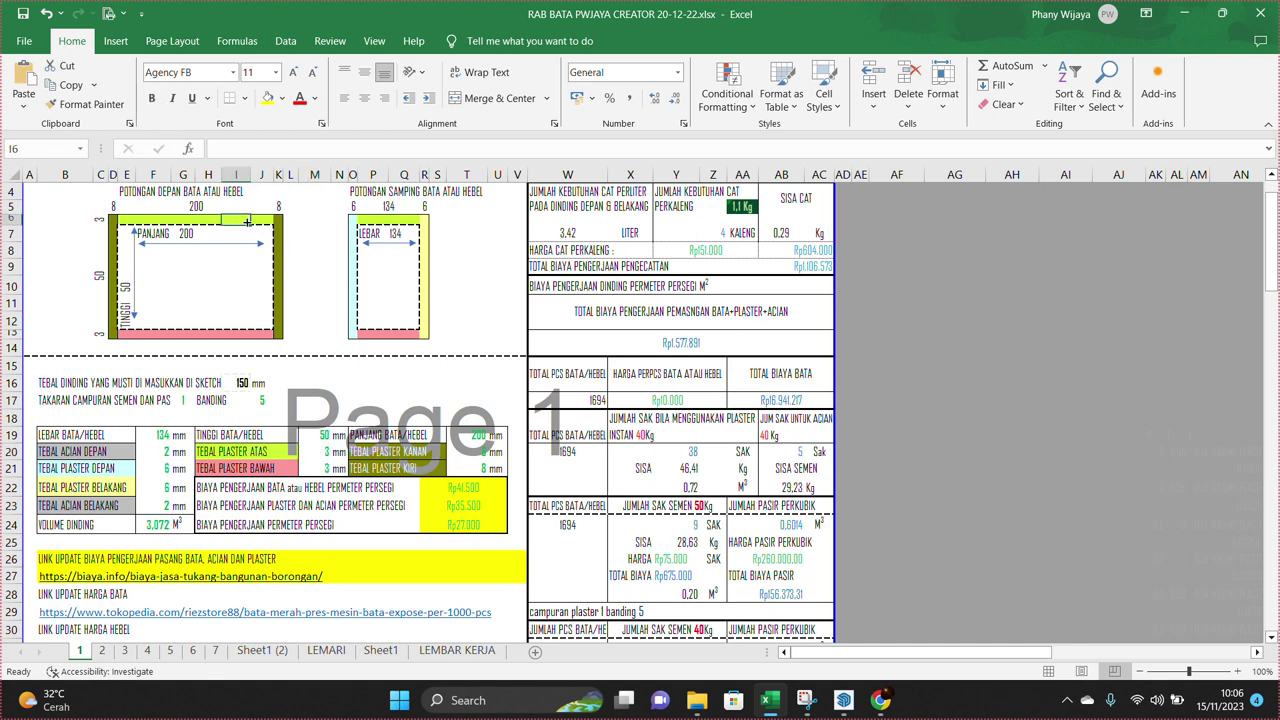
{"action": "left_click", "coordinate": [172, 219]}
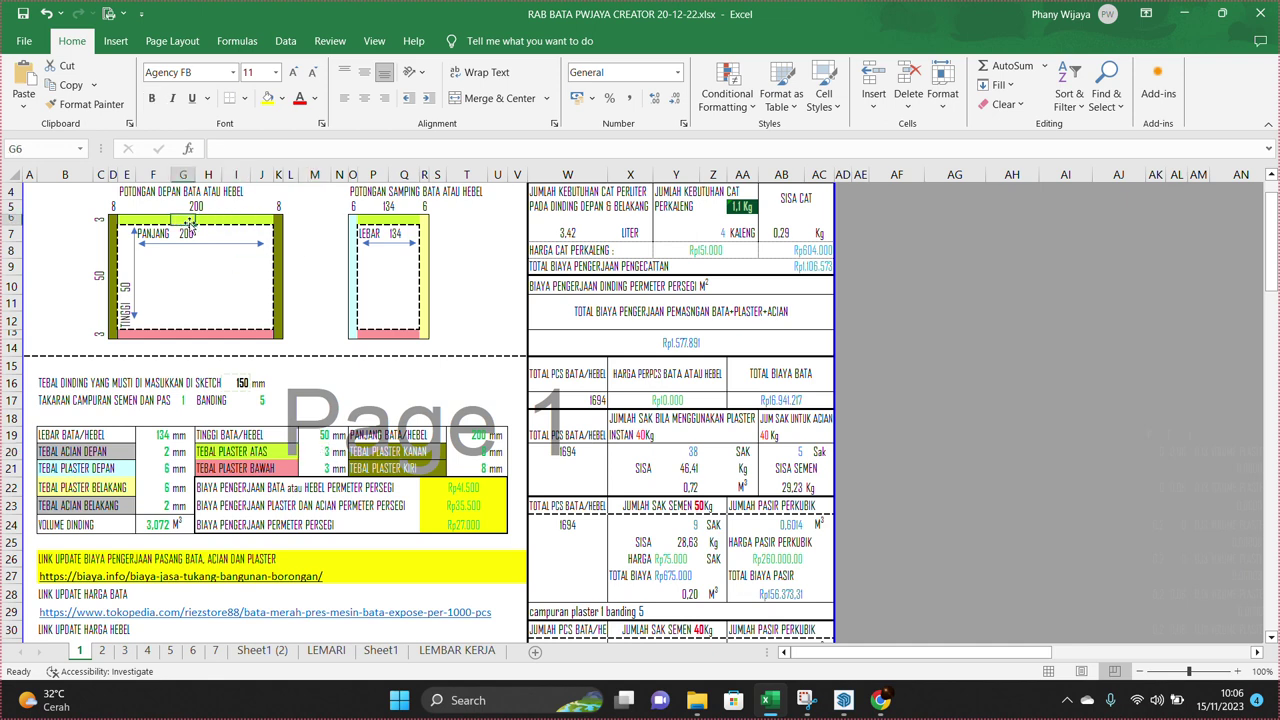
{"action": "left_click", "coordinate": [316, 451]}
{"action": "left_click", "coordinate": [314, 467]}
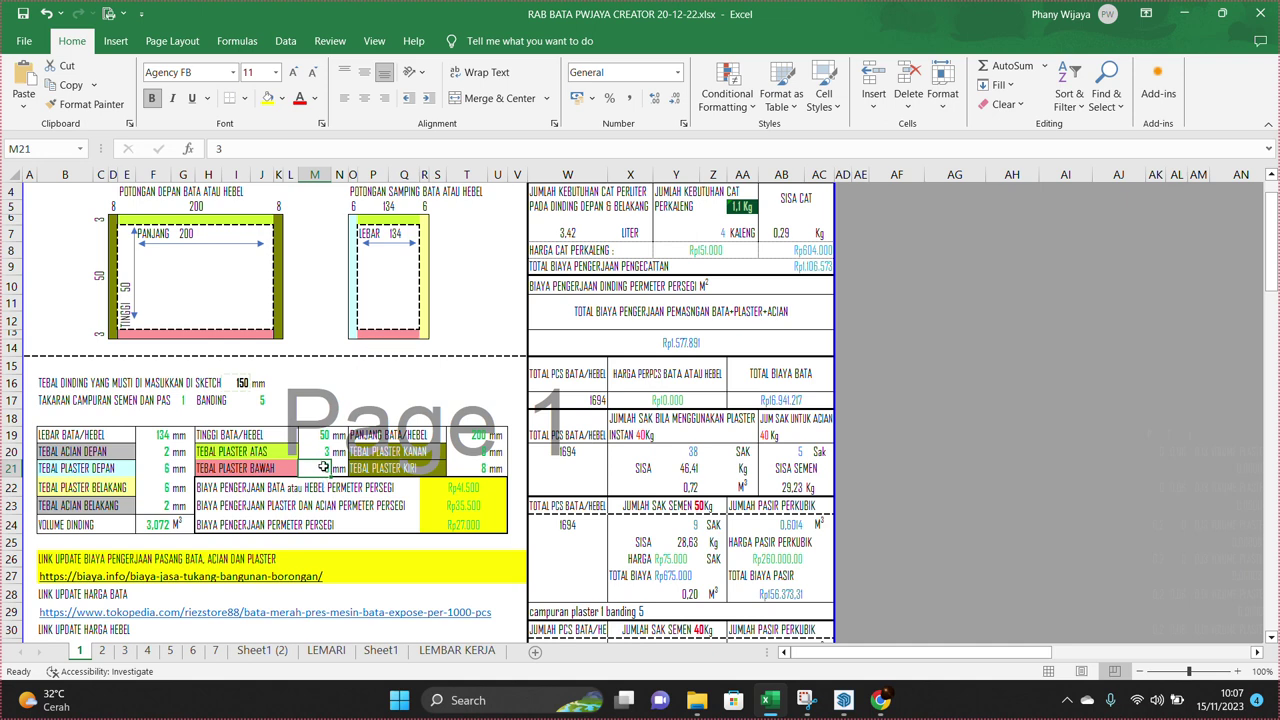
{"action": "left_click", "coordinate": [320, 436]}
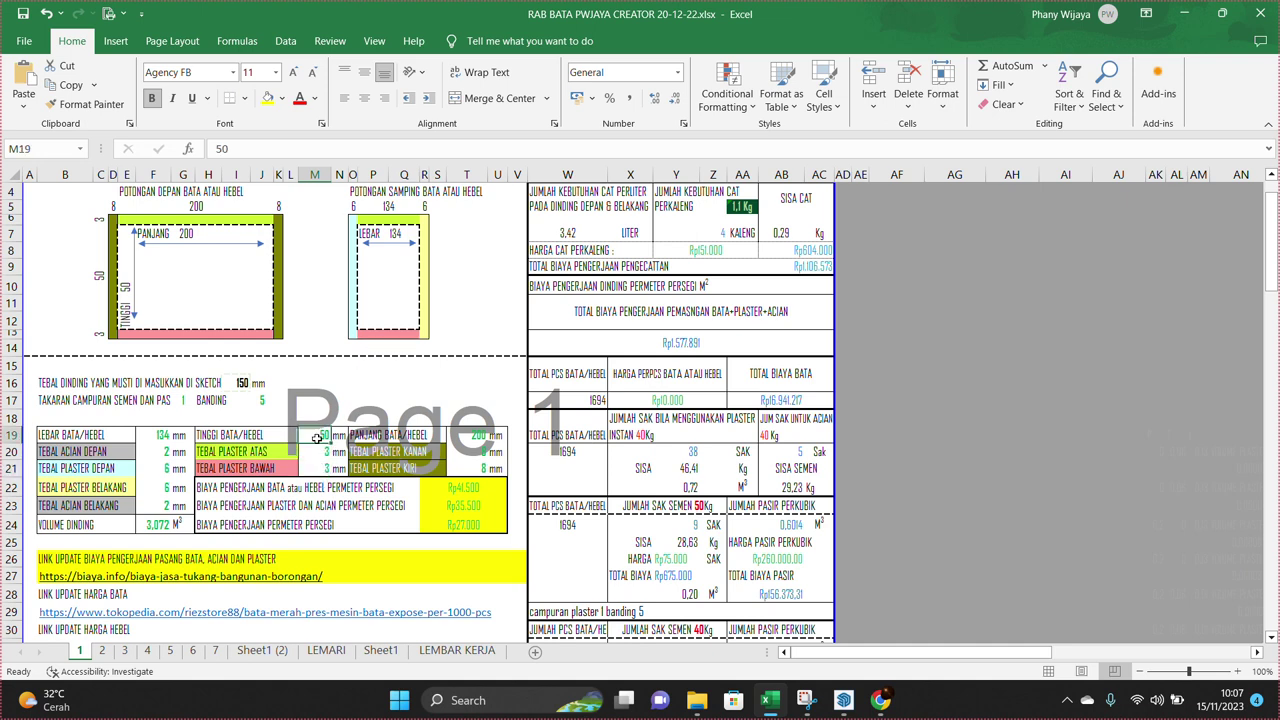
{"action": "left_click", "coordinate": [316, 452]}
{"action": "left_click", "coordinate": [320, 468]}
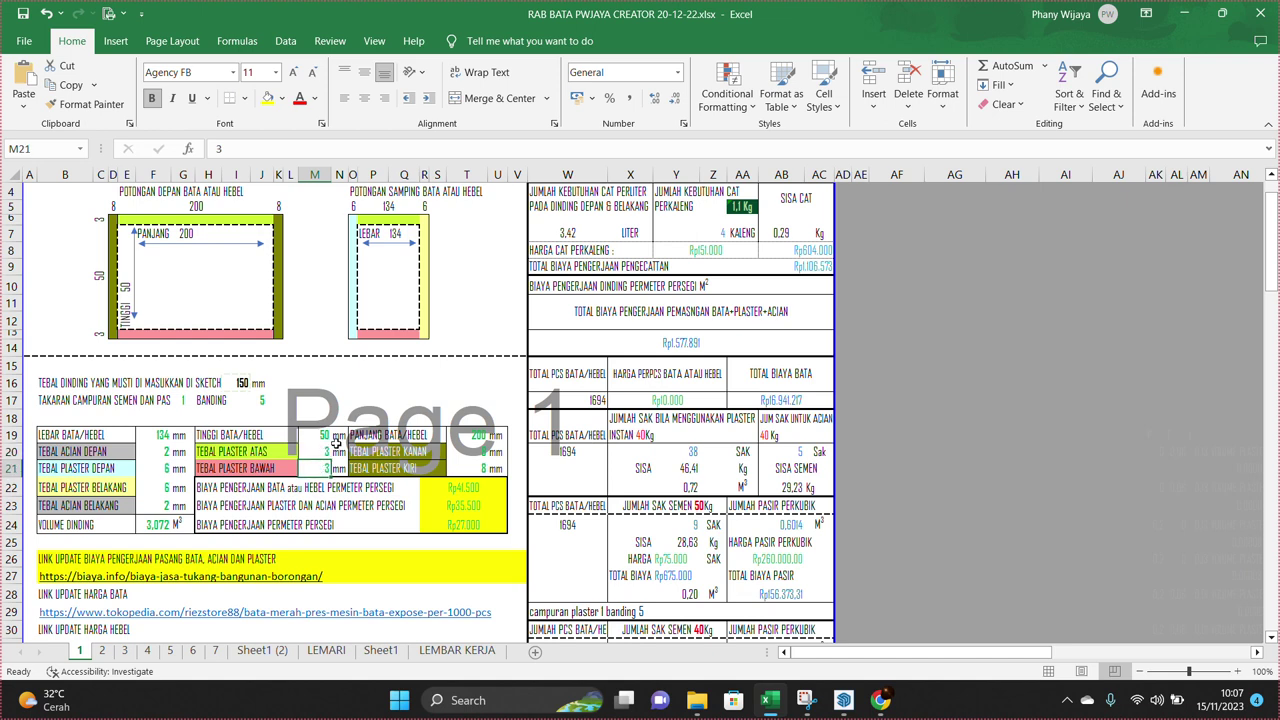
{"action": "left_click", "coordinate": [474, 437]}
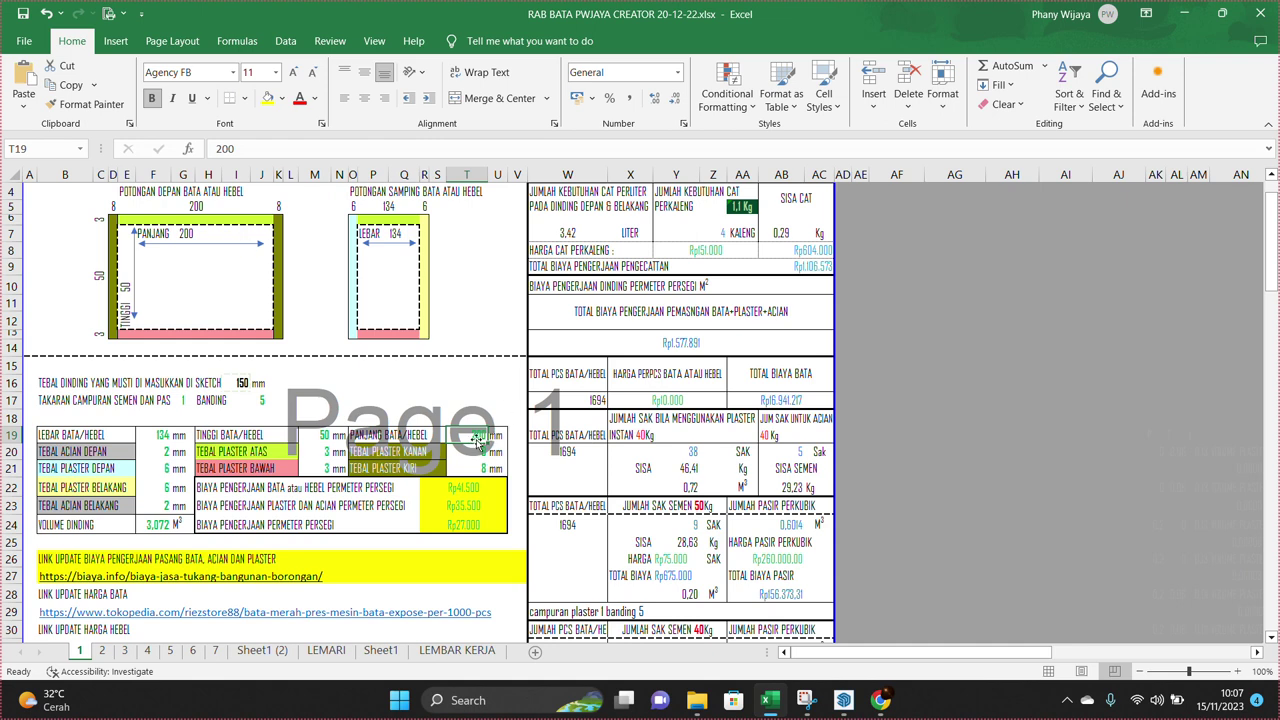
Re-commit the 200 brick length in T19 and the 8 mm right plaster thickness
{"action": "double_click", "coordinate": [471, 434]}
{"action": "double_click", "coordinate": [476, 434]}
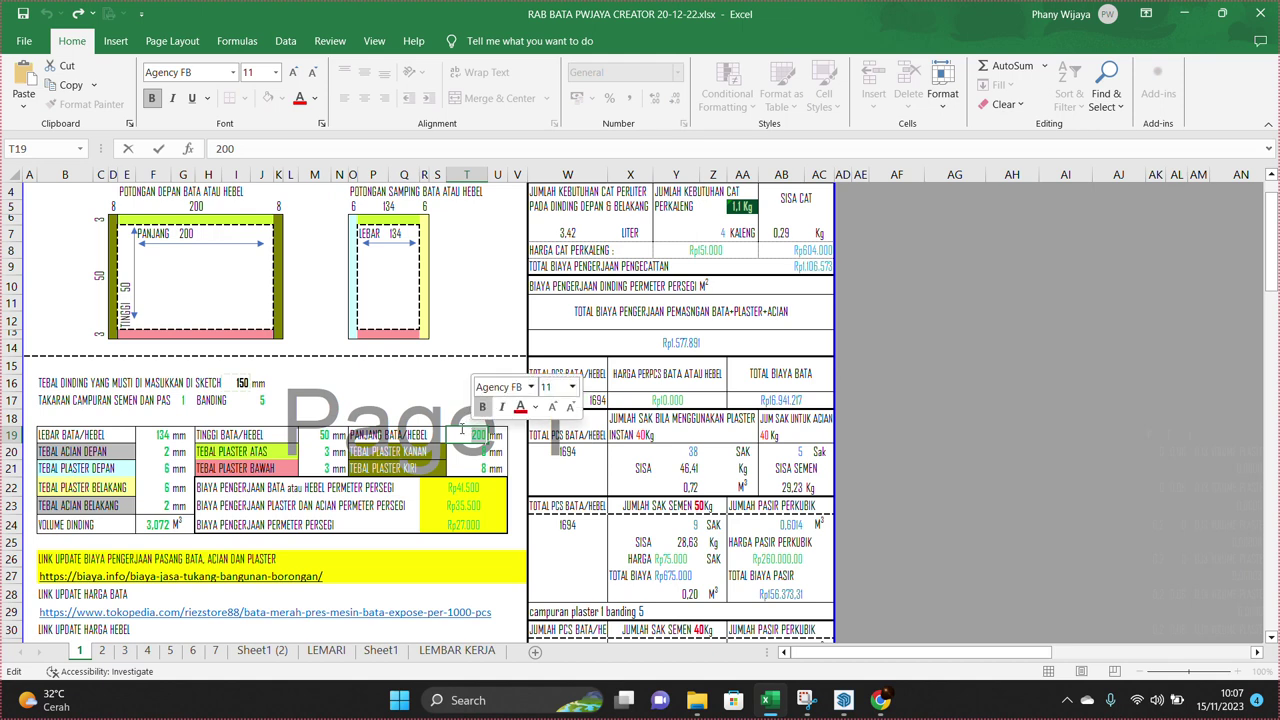
{"action": "key", "text": "Return"}
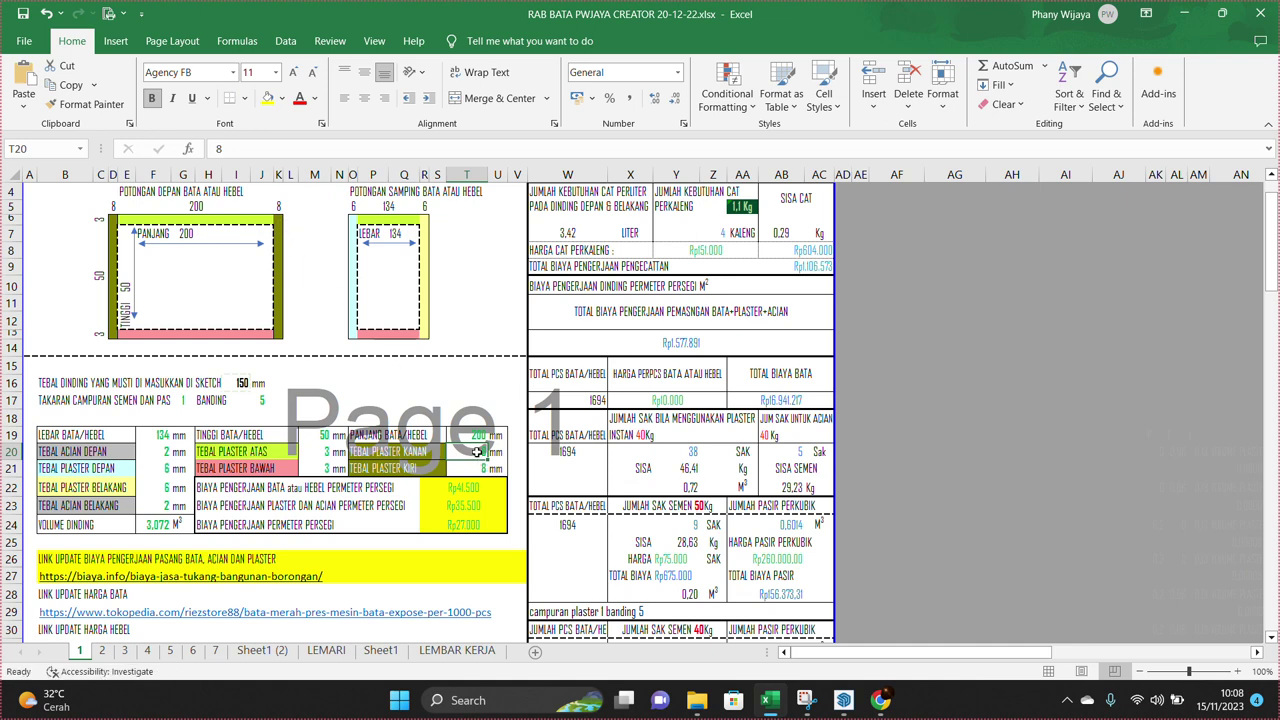
{"action": "double_click", "coordinate": [479, 452]}
{"action": "key", "text": "Return"}
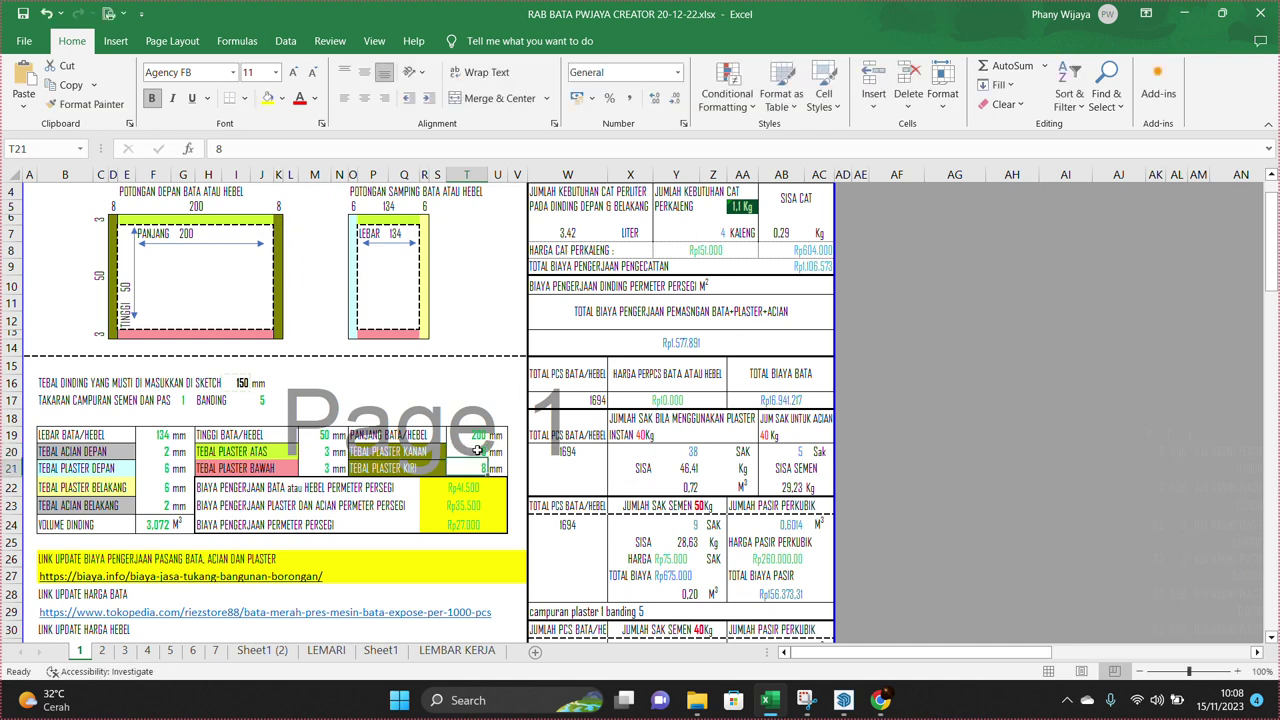
{"action": "double_click", "coordinate": [477, 452]}
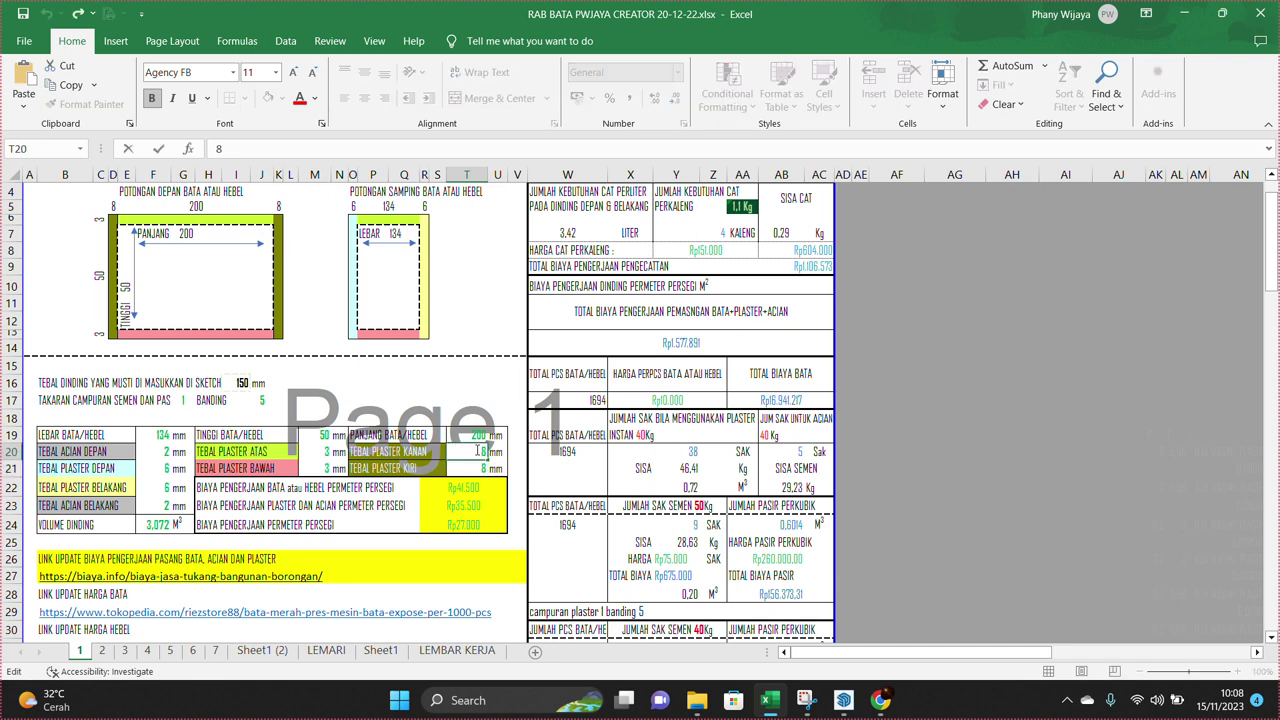
{"action": "key", "text": "Return"}
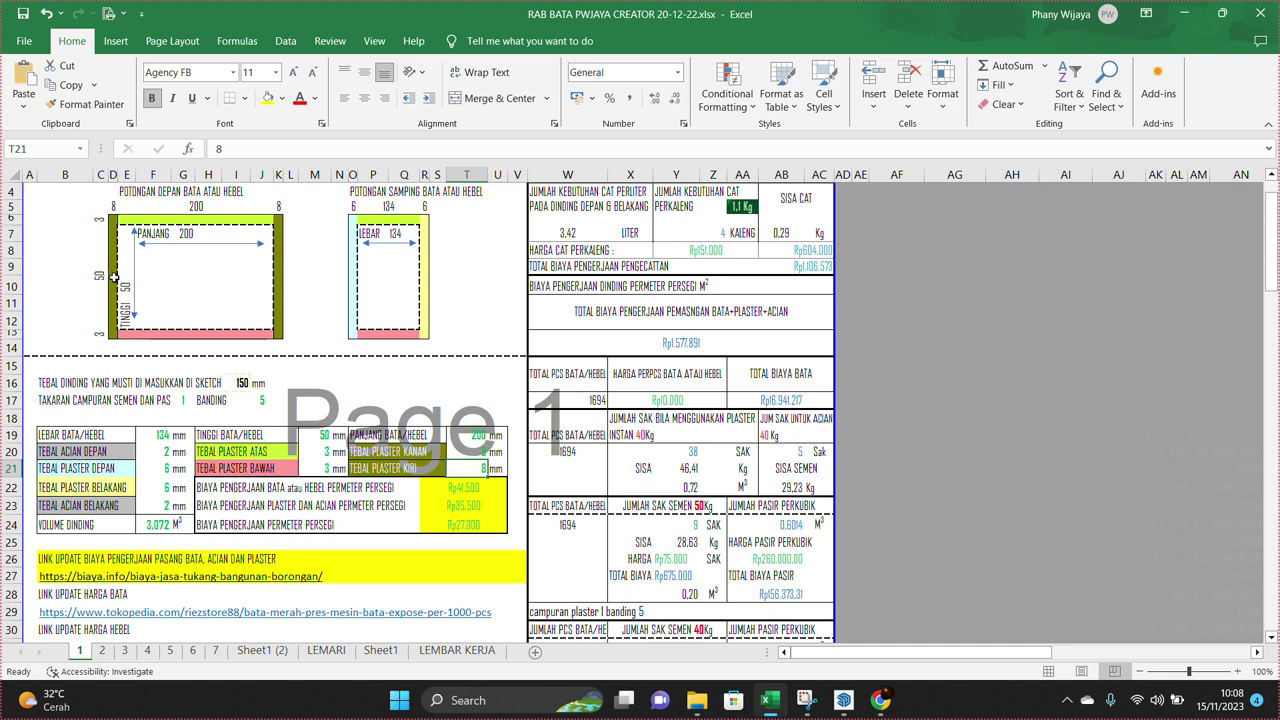
Try 7 mm for both the left and right plaster thicknesses
{"action": "double_click", "coordinate": [479, 468]}
{"action": "double_click", "coordinate": [481, 468]}
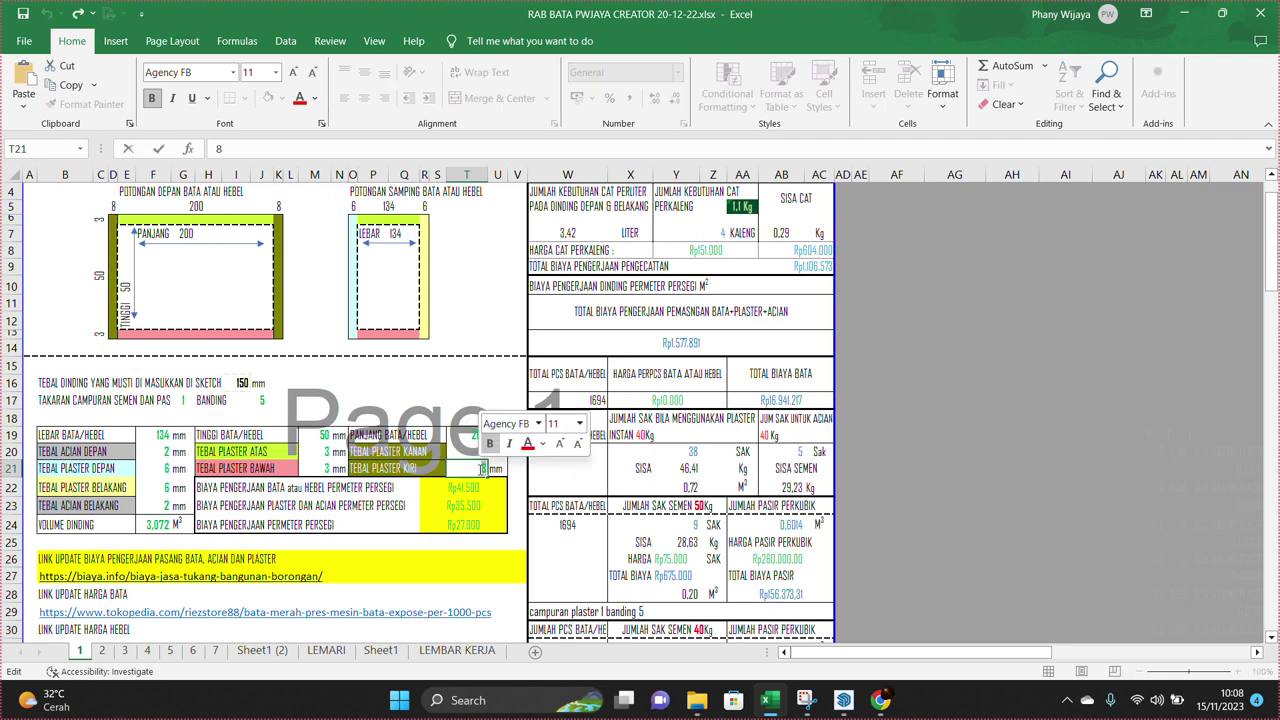
{"action": "type", "text": "7"}
{"action": "key", "text": "Return"}
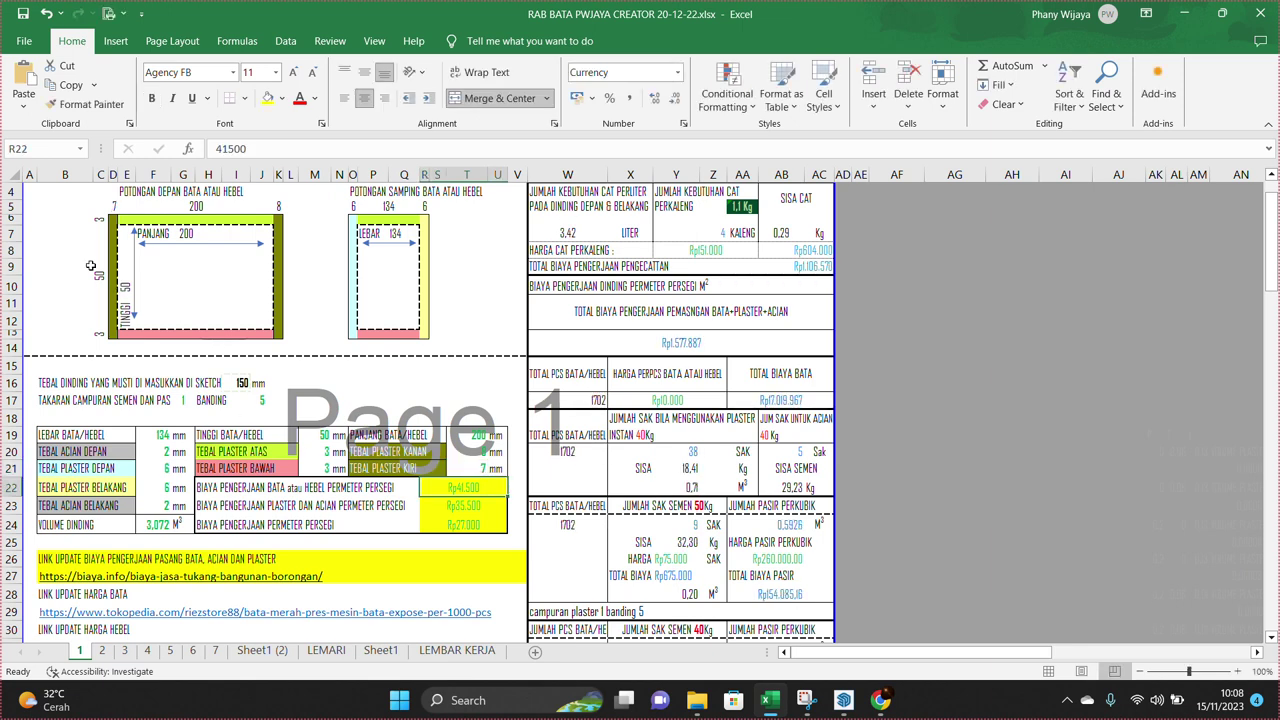
{"action": "left_click", "coordinate": [480, 452]}
{"action": "double_click", "coordinate": [481, 453]}
{"action": "double_click", "coordinate": [481, 453]}
{"action": "key", "text": "BackSpace"}
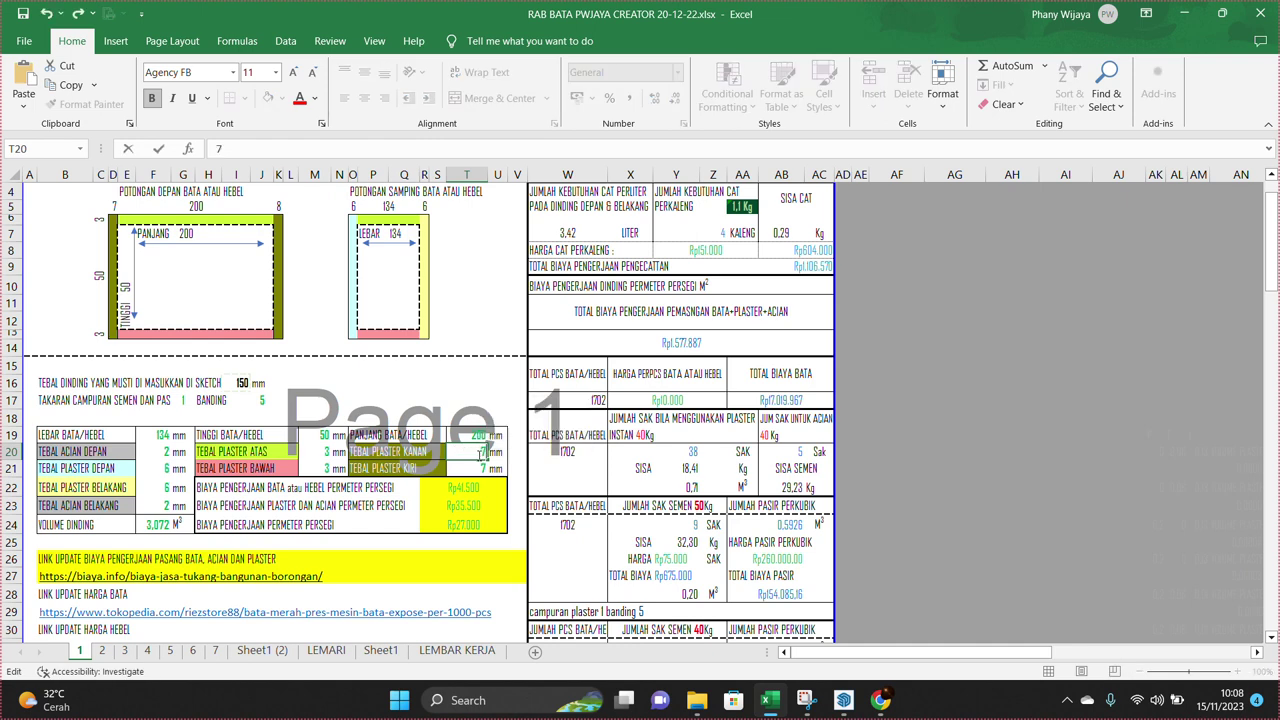
{"action": "key", "text": "Return"}
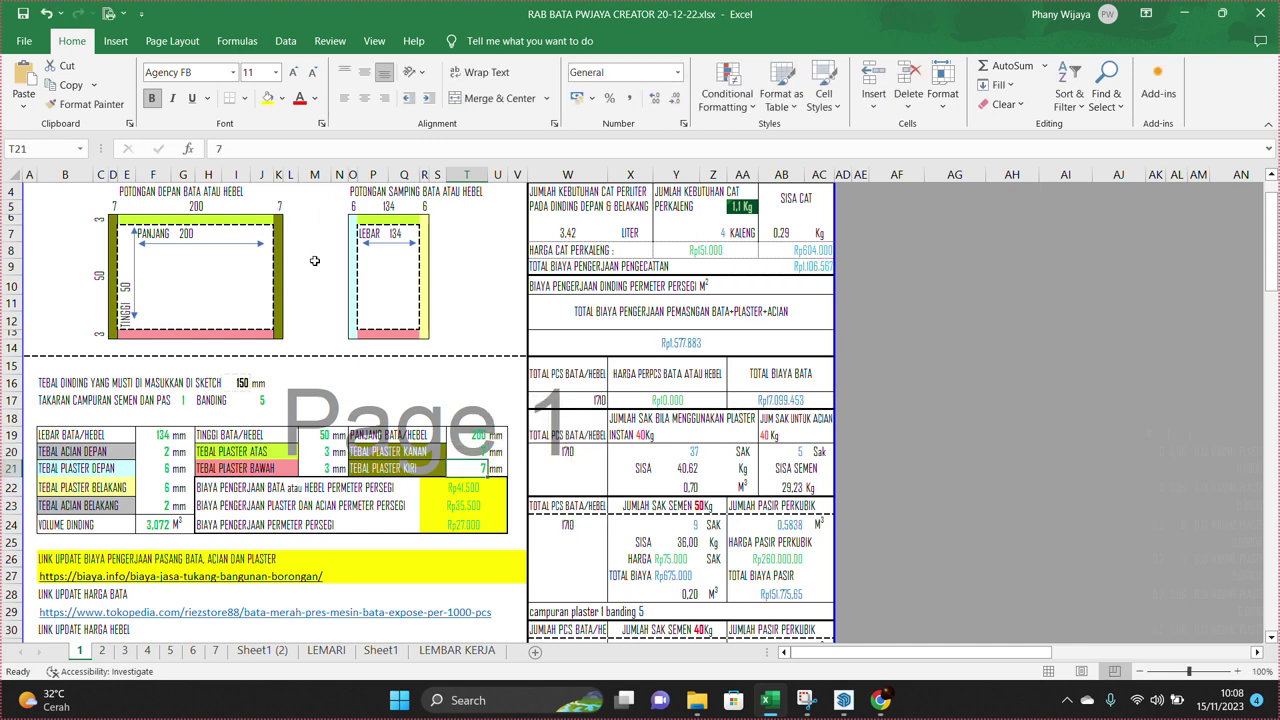
Restore the right and left plaster thicknesses to 8 mm each, returning 1694 bricks
{"action": "left_click", "coordinate": [468, 453]}
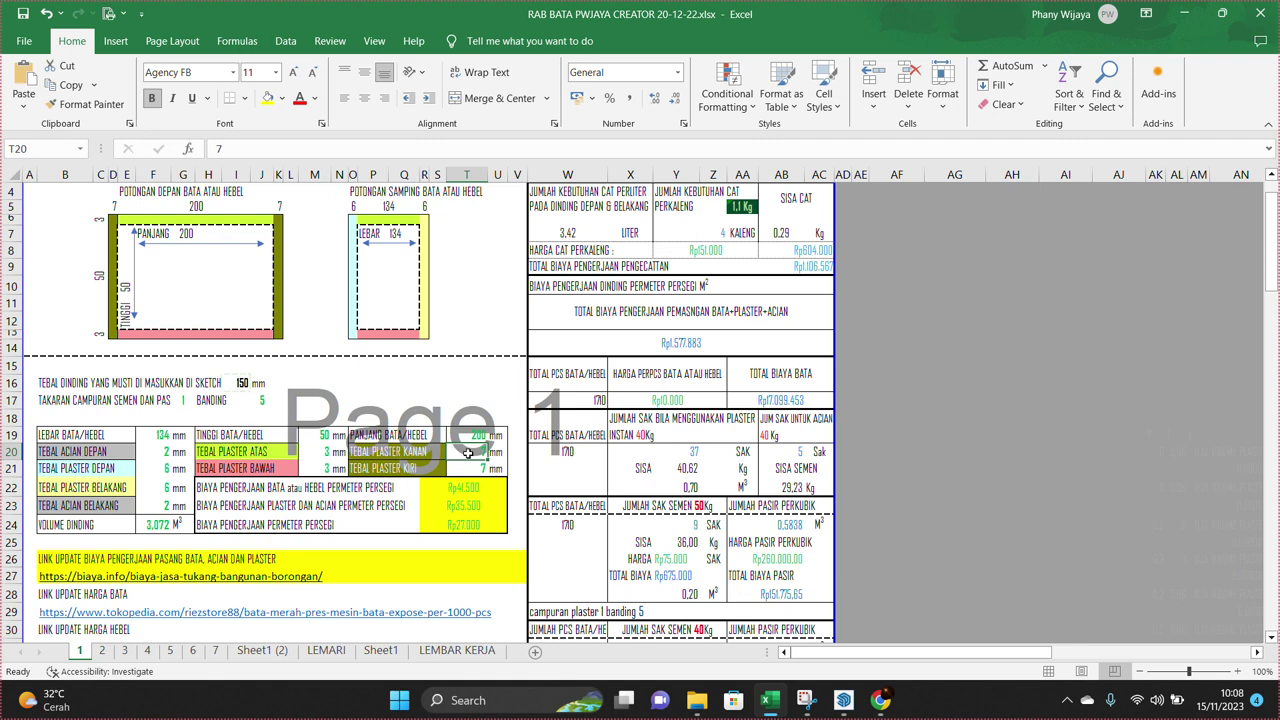
{"action": "type", "text": "8"}
{"action": "key", "text": "Return"}
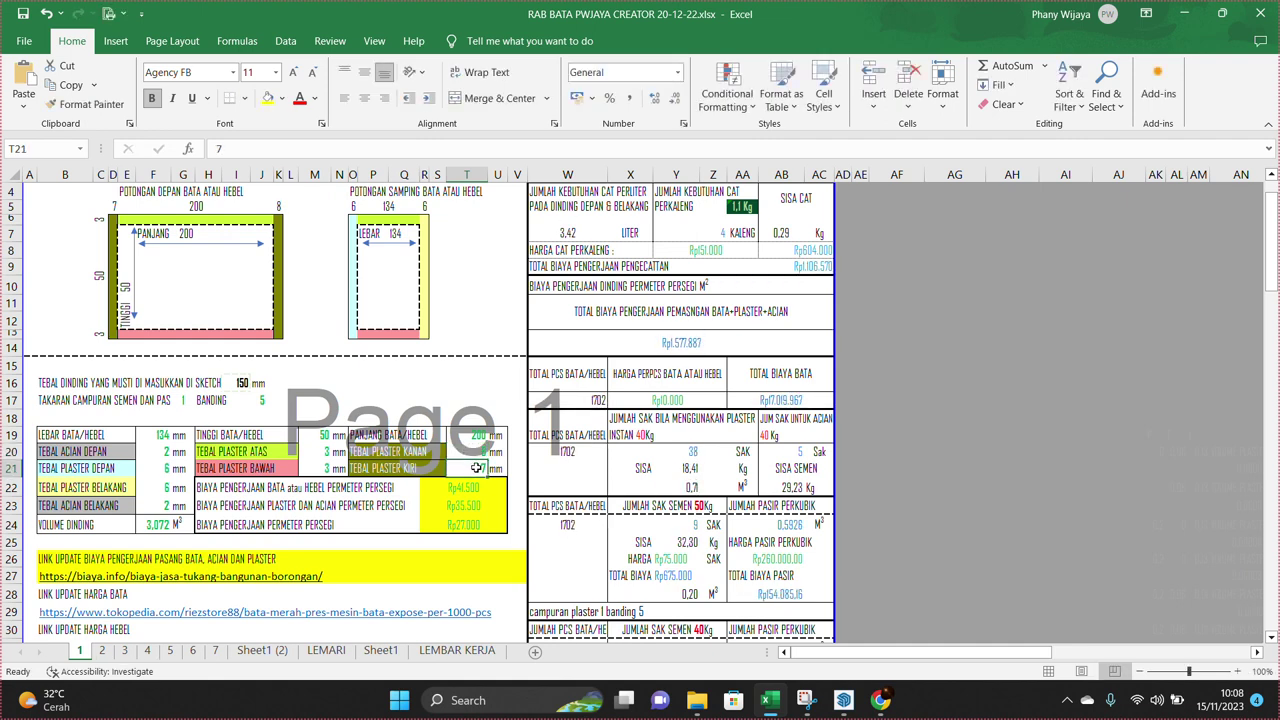
{"action": "type", "text": "8"}
{"action": "key", "text": "Return"}
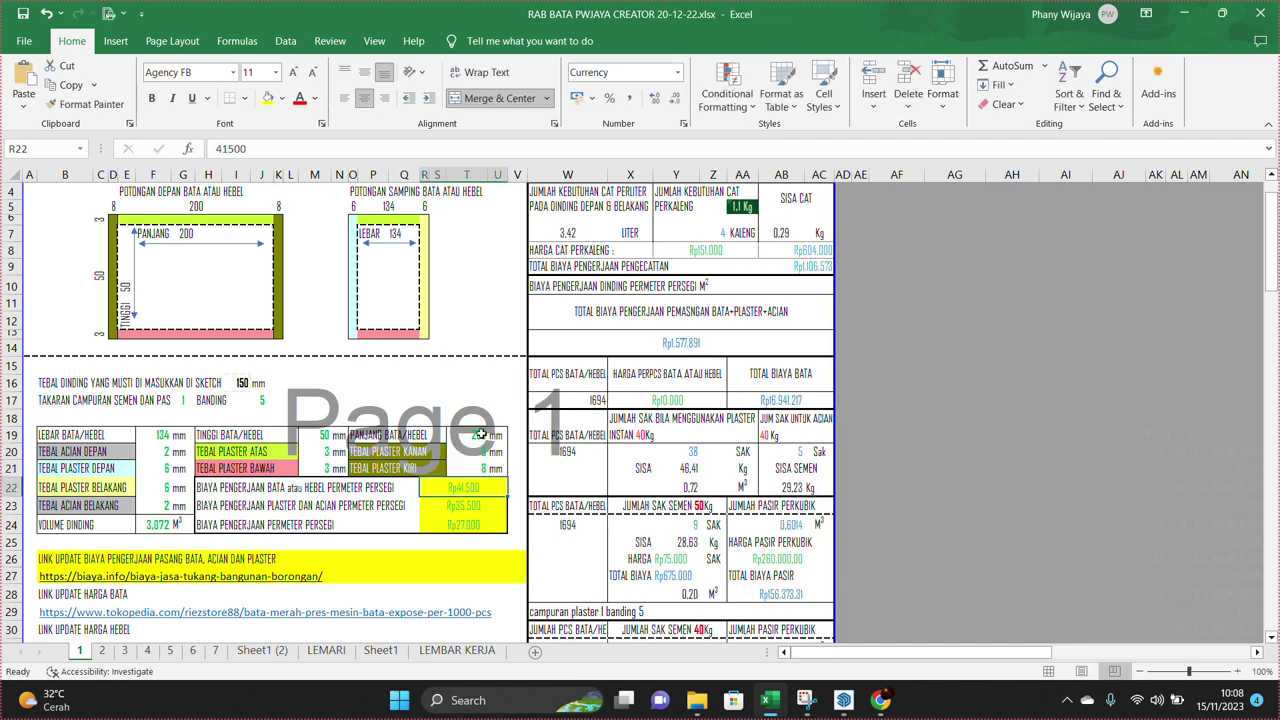
{"action": "left_click", "coordinate": [479, 411]}
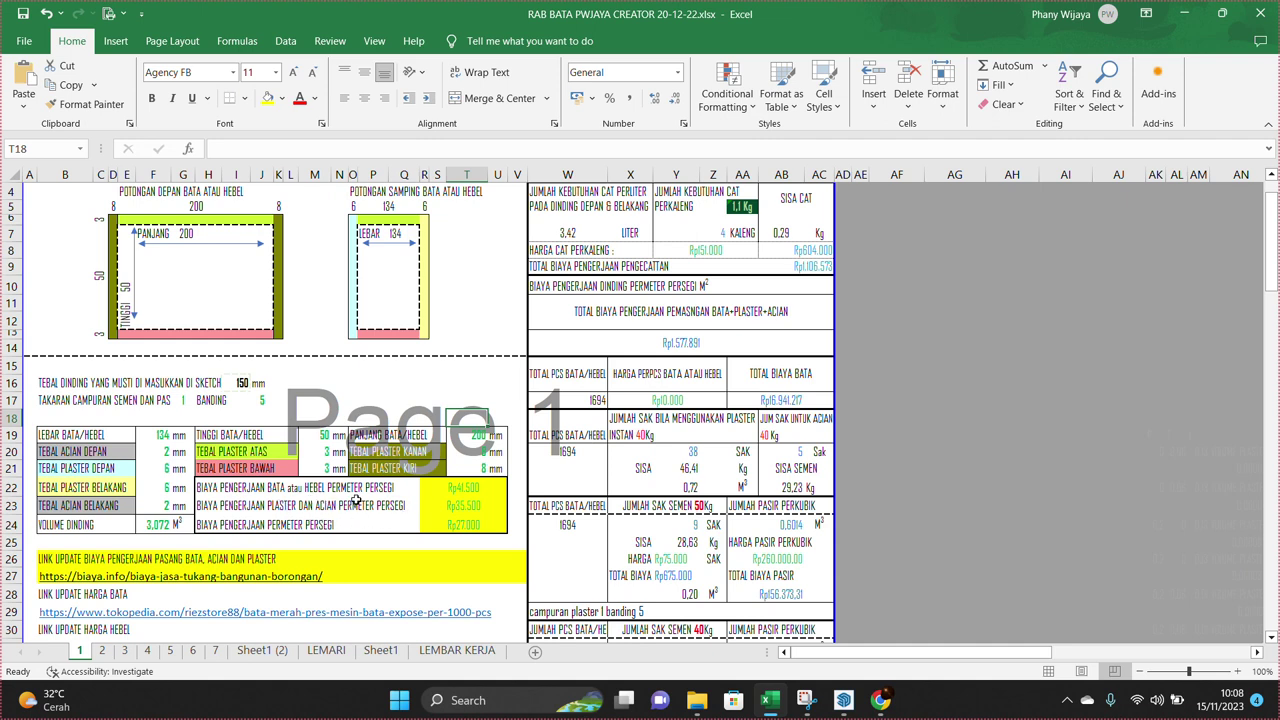
{"action": "left_click", "coordinate": [479, 485]}
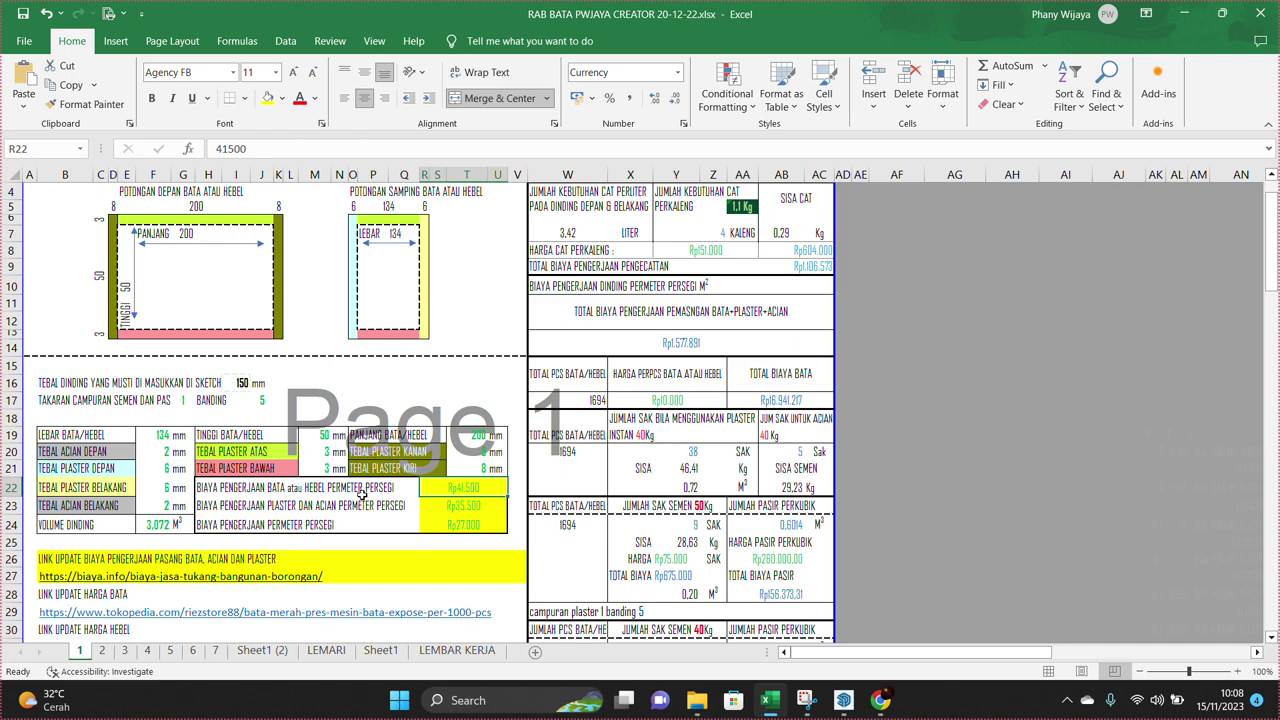
{"action": "scroll", "coordinate": [362, 494], "scroll_direction": "down", "scroll_amount": 1}
{"action": "scroll", "coordinate": [362, 494], "scroll_direction": "down", "scroll_amount": 1}
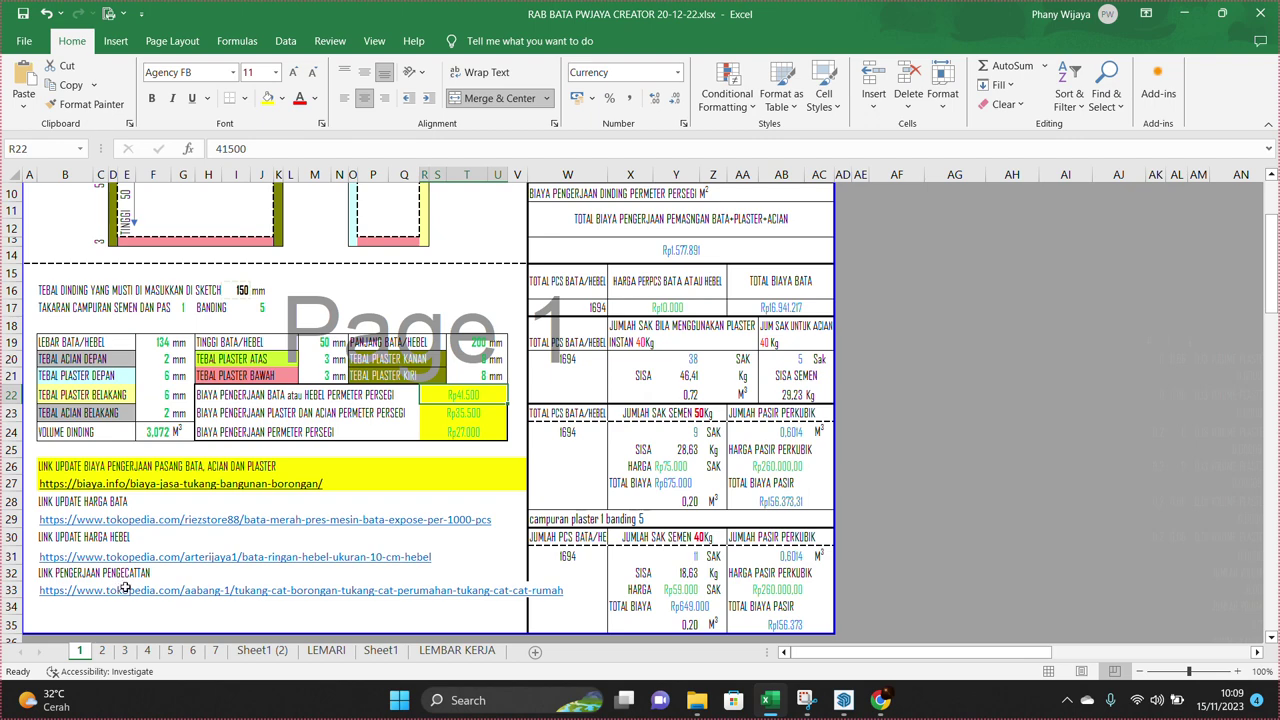
{"action": "scroll", "coordinate": [122, 588], "scroll_direction": "down", "scroll_amount": 4}
{"action": "scroll", "coordinate": [128, 586], "scroll_direction": "down", "scroll_amount": 2}
{"action": "scroll", "coordinate": [126, 566], "scroll_direction": "down", "scroll_amount": 2}
{"action": "scroll", "coordinate": [126, 558], "scroll_direction": "up", "scroll_amount": 4}
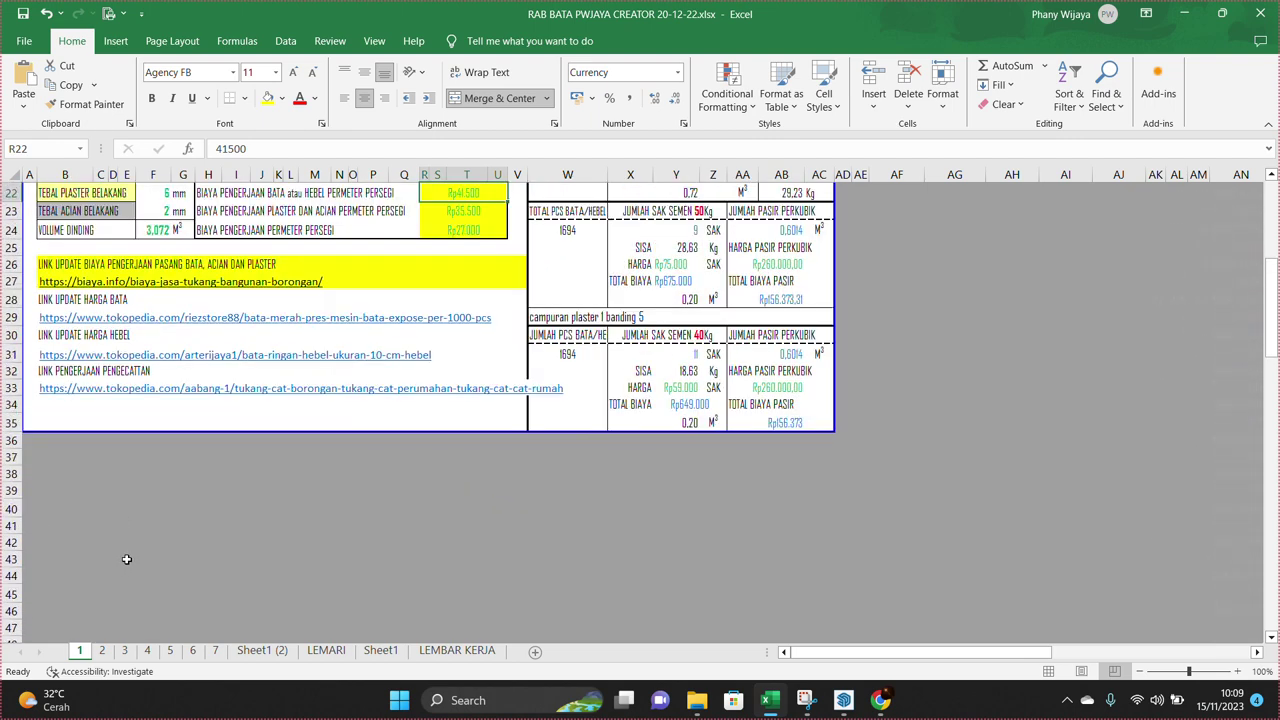
{"action": "scroll", "coordinate": [126, 558], "scroll_direction": "up", "scroll_amount": 2}
{"action": "scroll", "coordinate": [126, 558], "scroll_direction": "up", "scroll_amount": 1}
{"action": "scroll", "coordinate": [126, 558], "scroll_direction": "up", "scroll_amount": 1}
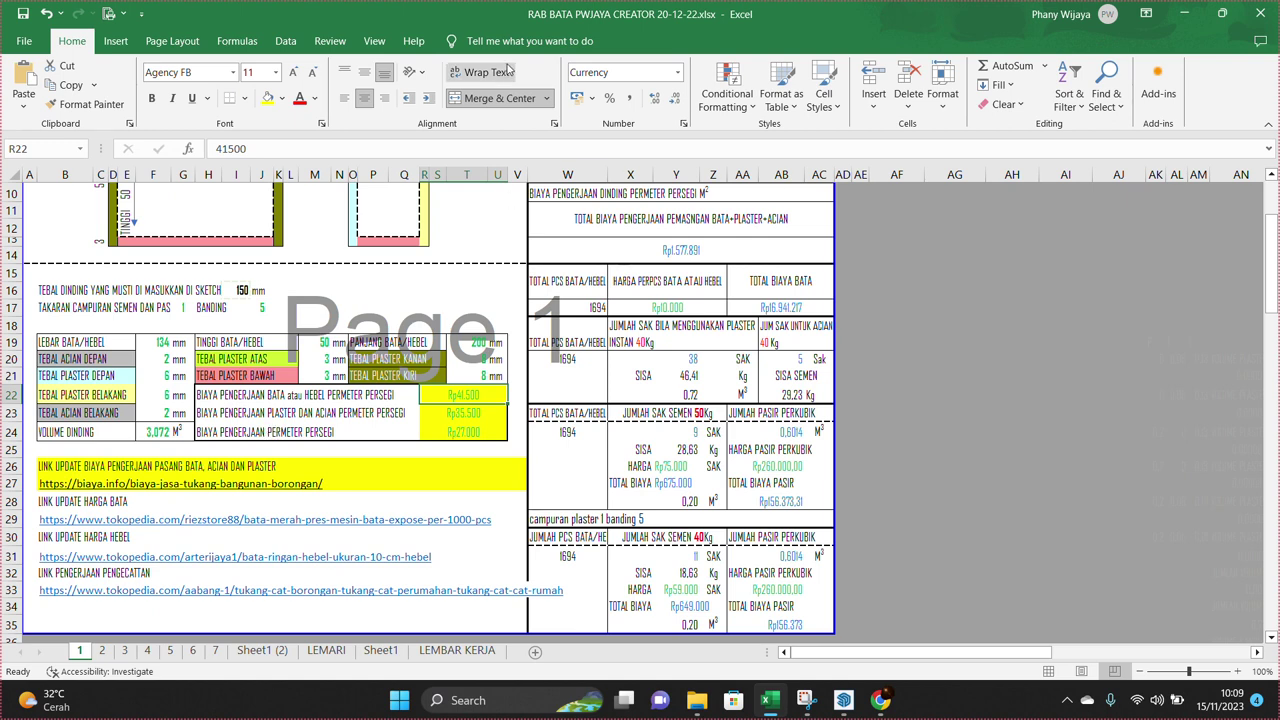
{"action": "key", "text": "ctrl+z"}
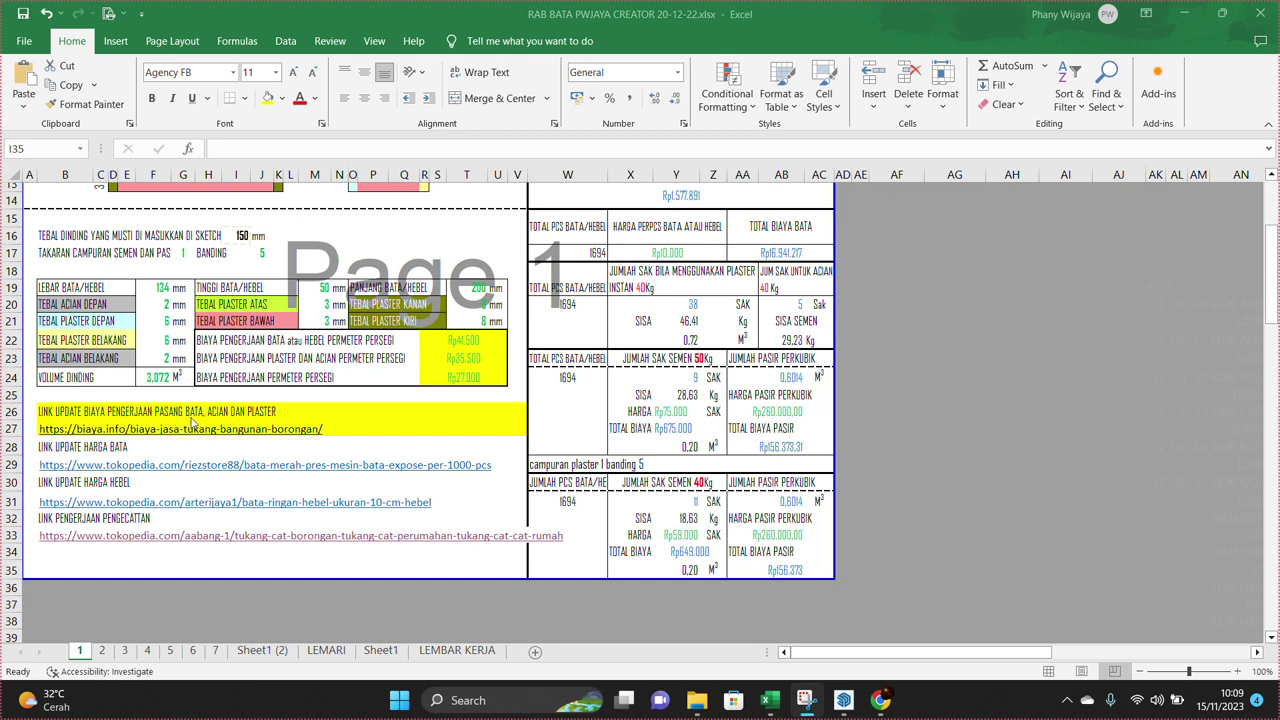
Follow the biaya.info labour-price link in B27 into Firefox, dismissing the not-responding warning
{"action": "left_click", "coordinate": [46, 435]}
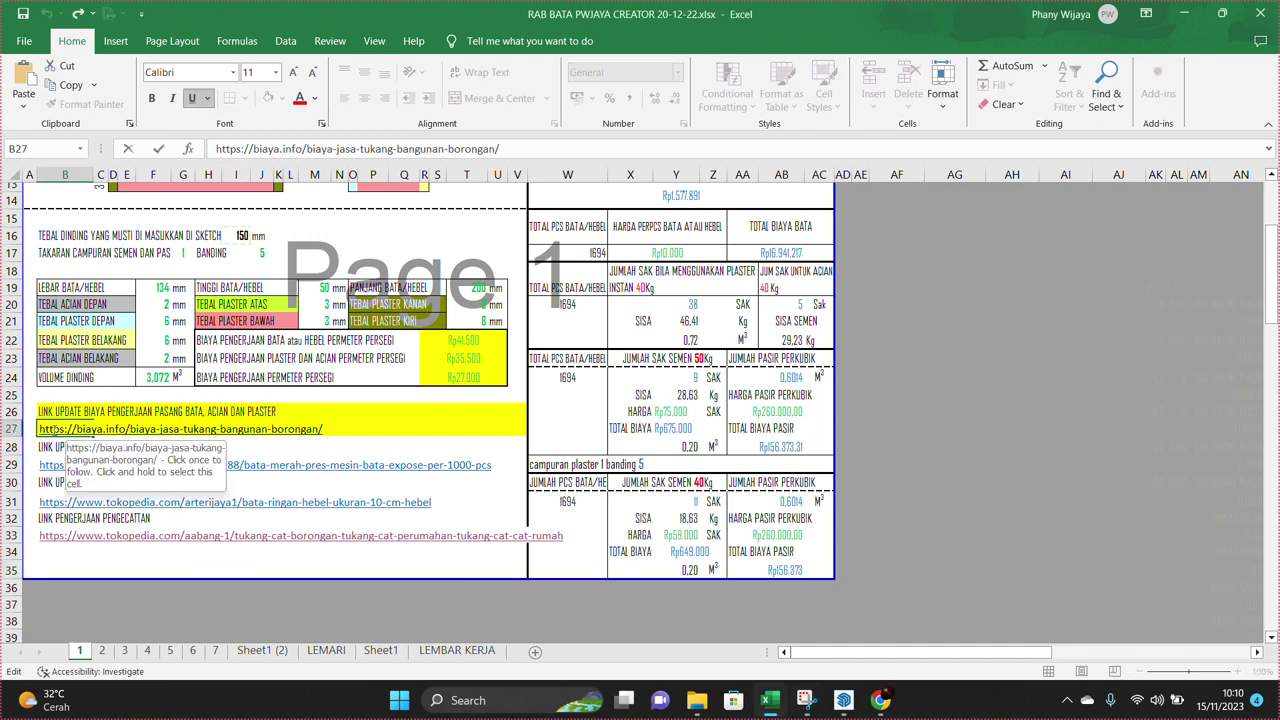
{"action": "key", "text": "Down"}
{"action": "key", "text": "Up"}
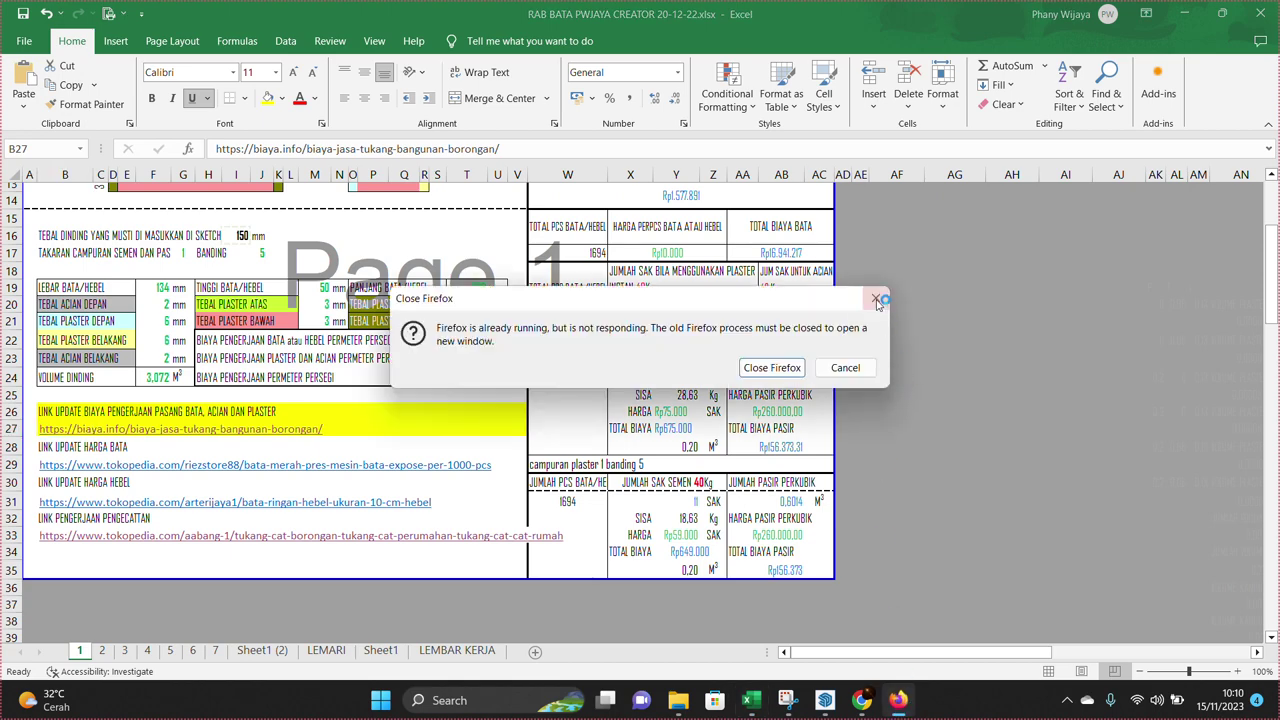
{"action": "left_click", "coordinate": [872, 293]}
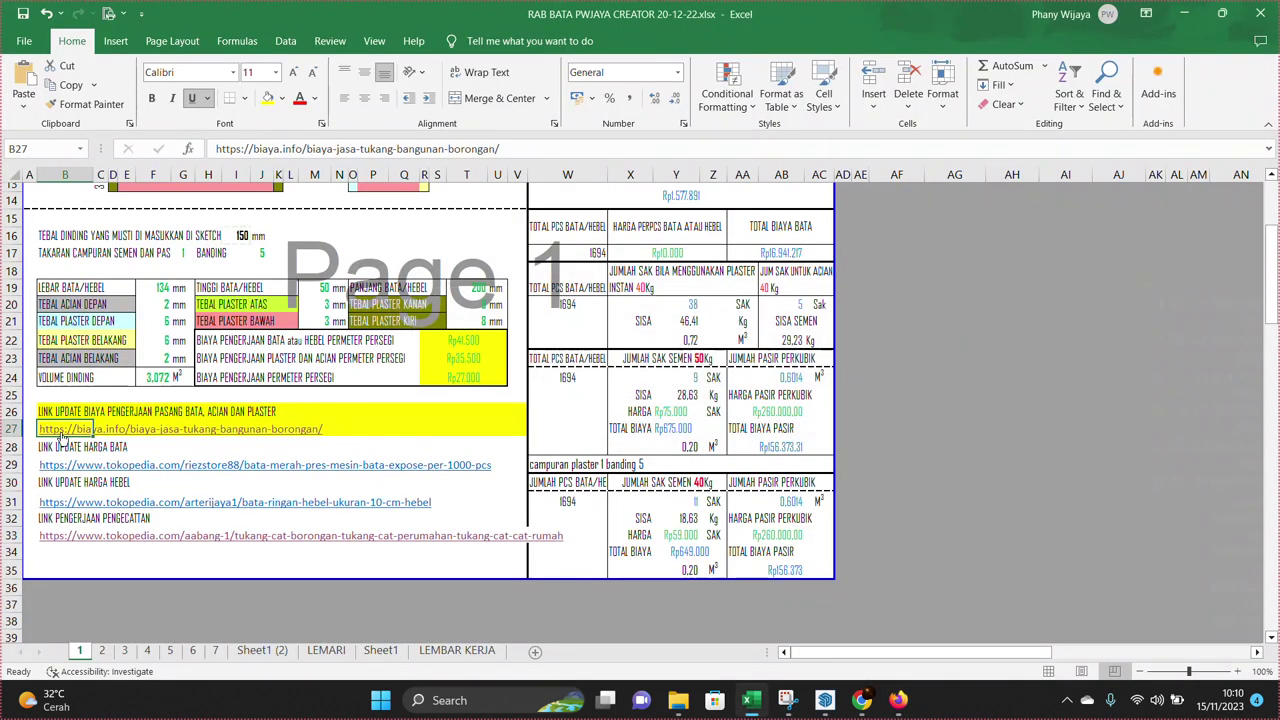
{"action": "left_click", "coordinate": [46, 430]}
{"action": "left_click", "coordinate": [47, 431]}
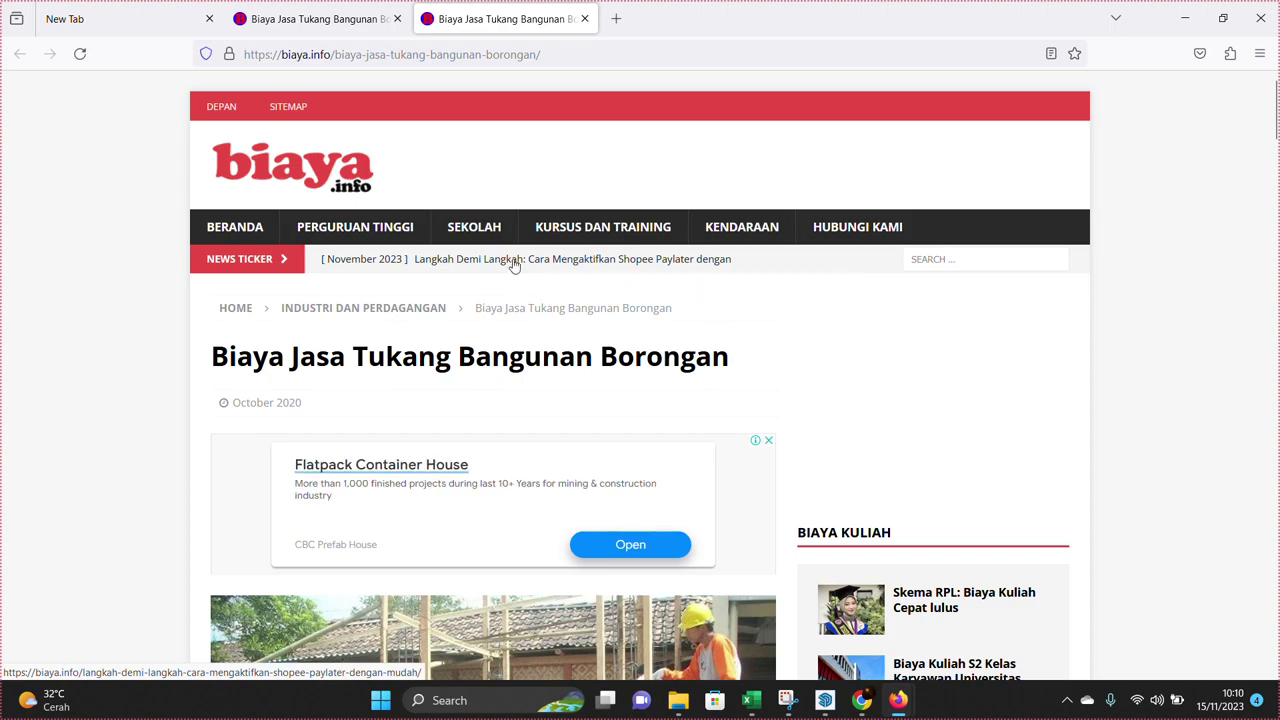
Copy the Pasang Bata Merah rate 41.500 from the Biaya Borongan table and return to Excel
{"action": "scroll", "coordinate": [520, 285], "scroll_direction": "down", "scroll_amount": 2}
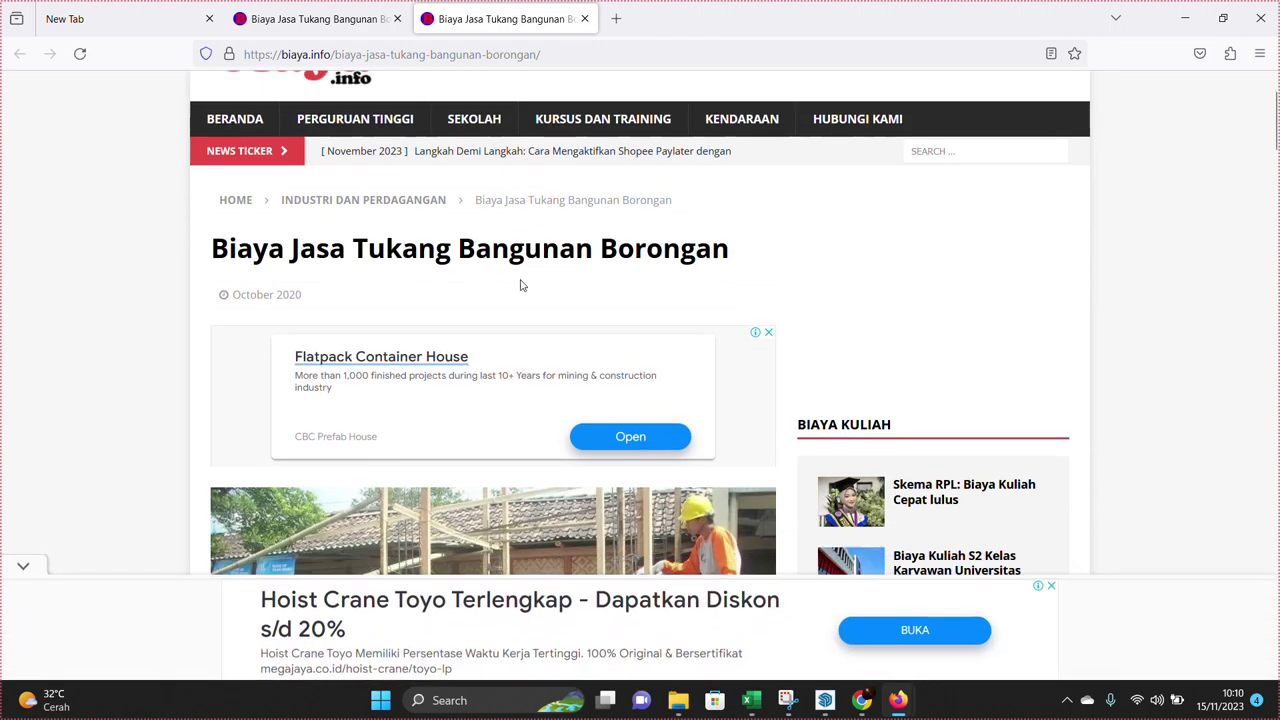
{"action": "scroll", "coordinate": [520, 285], "scroll_direction": "down", "scroll_amount": 4}
{"action": "scroll", "coordinate": [518, 265], "scroll_direction": "down", "scroll_amount": 3}
{"action": "scroll", "coordinate": [516, 255], "scroll_direction": "down", "scroll_amount": 4}
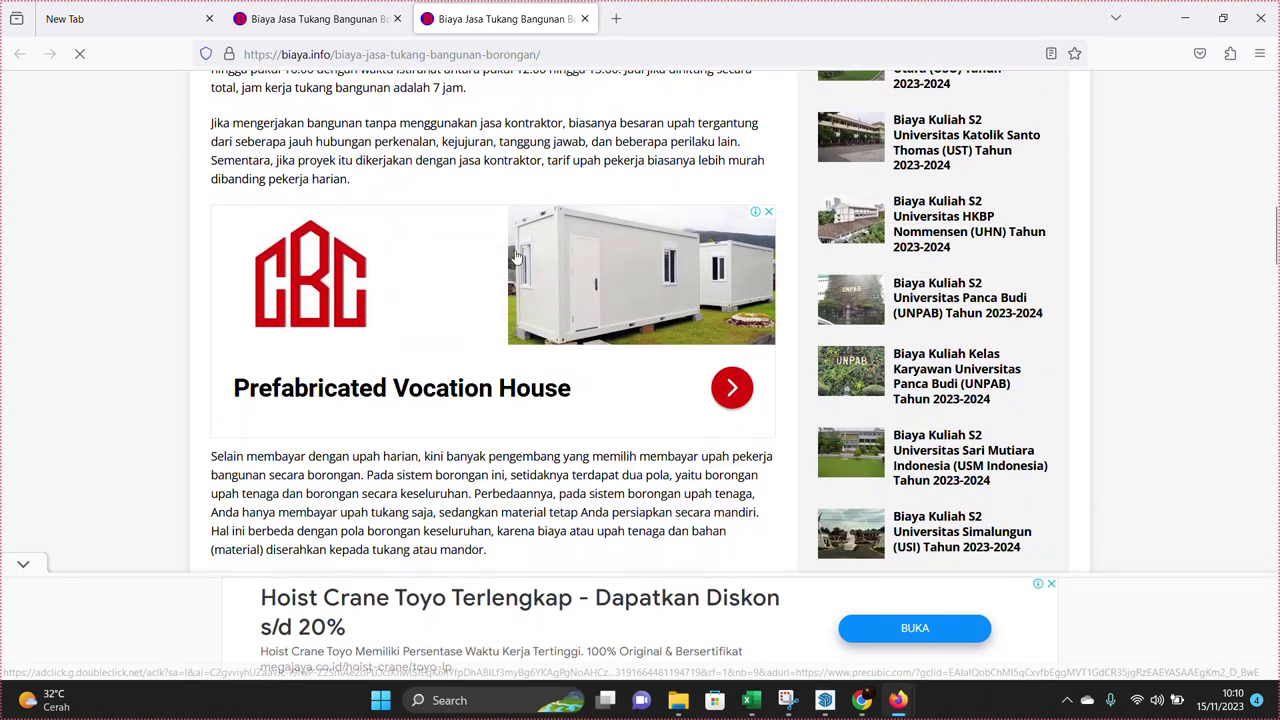
{"action": "scroll", "coordinate": [516, 255], "scroll_direction": "down", "scroll_amount": 5}
{"action": "scroll", "coordinate": [516, 259], "scroll_direction": "down", "scroll_amount": 3}
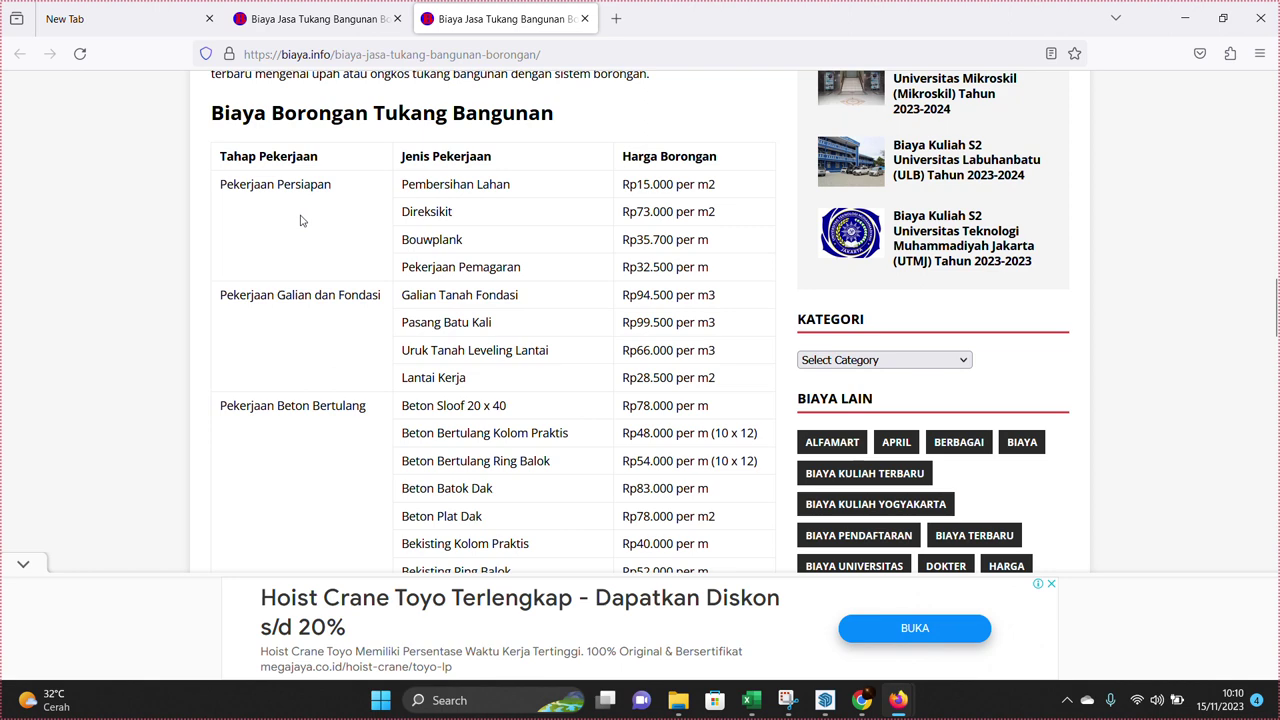
{"action": "scroll", "coordinate": [331, 440], "scroll_direction": "down", "scroll_amount": 2}
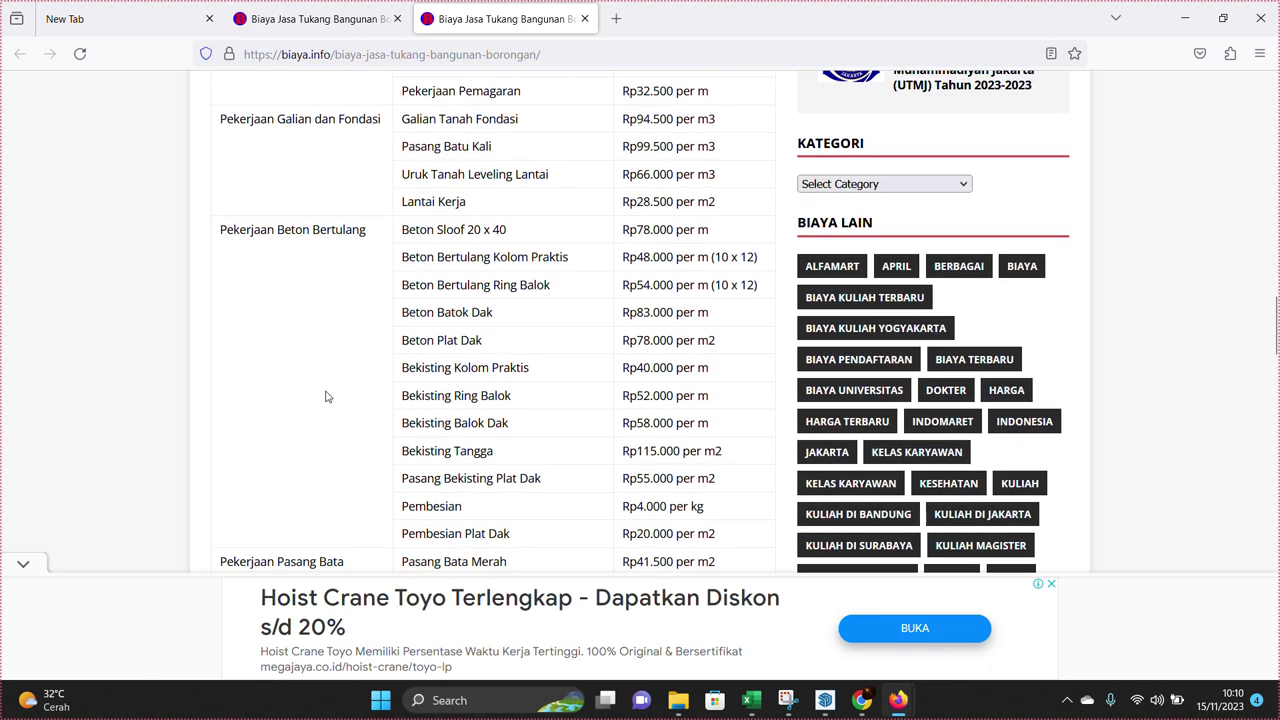
{"action": "scroll", "coordinate": [326, 355], "scroll_direction": "down", "scroll_amount": 5}
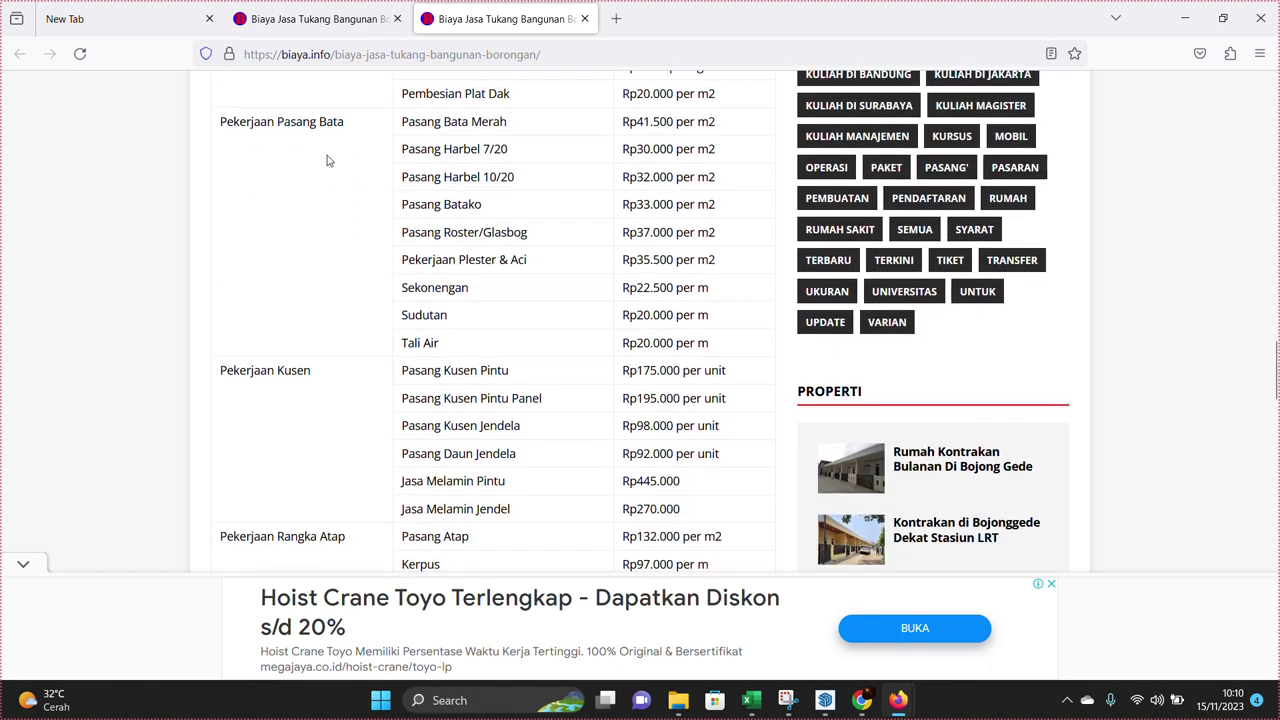
{"action": "scroll", "coordinate": [467, 142], "scroll_direction": "up", "scroll_amount": 1}
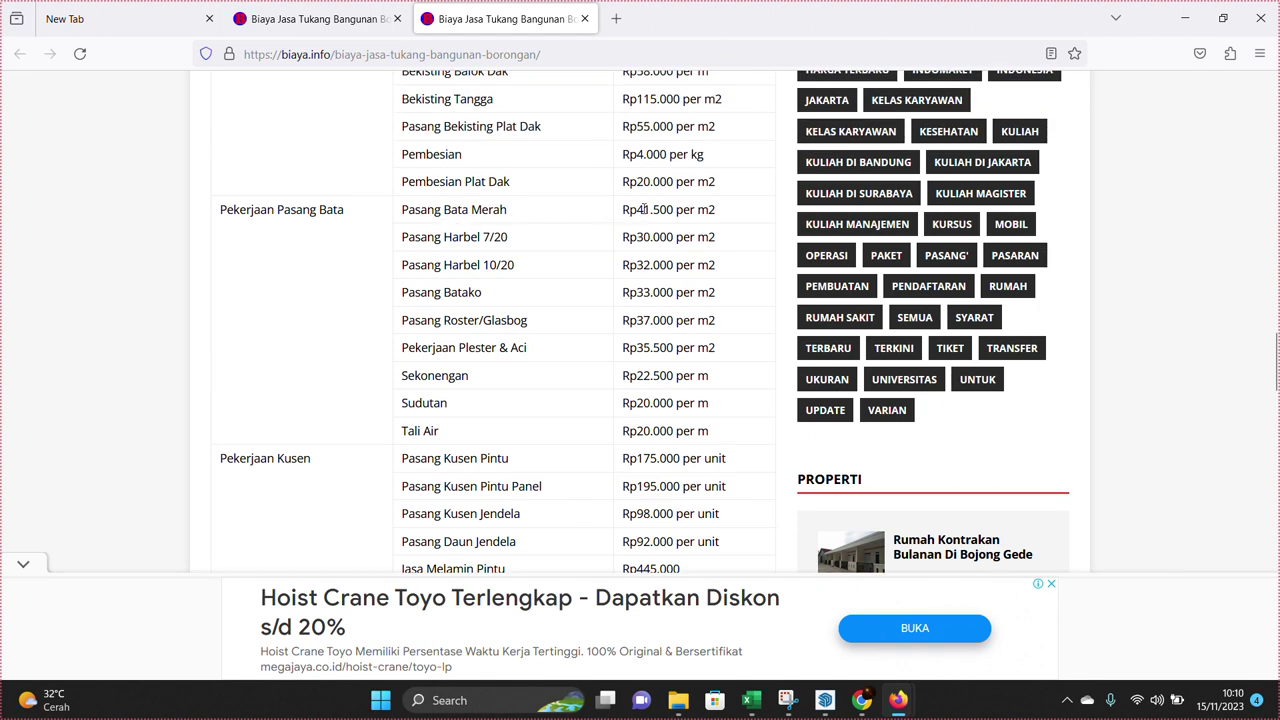
{"action": "left_click_drag", "start_coordinate": [637, 210], "coordinate": [677, 210]}
{"action": "right_click", "coordinate": [660, 210]}
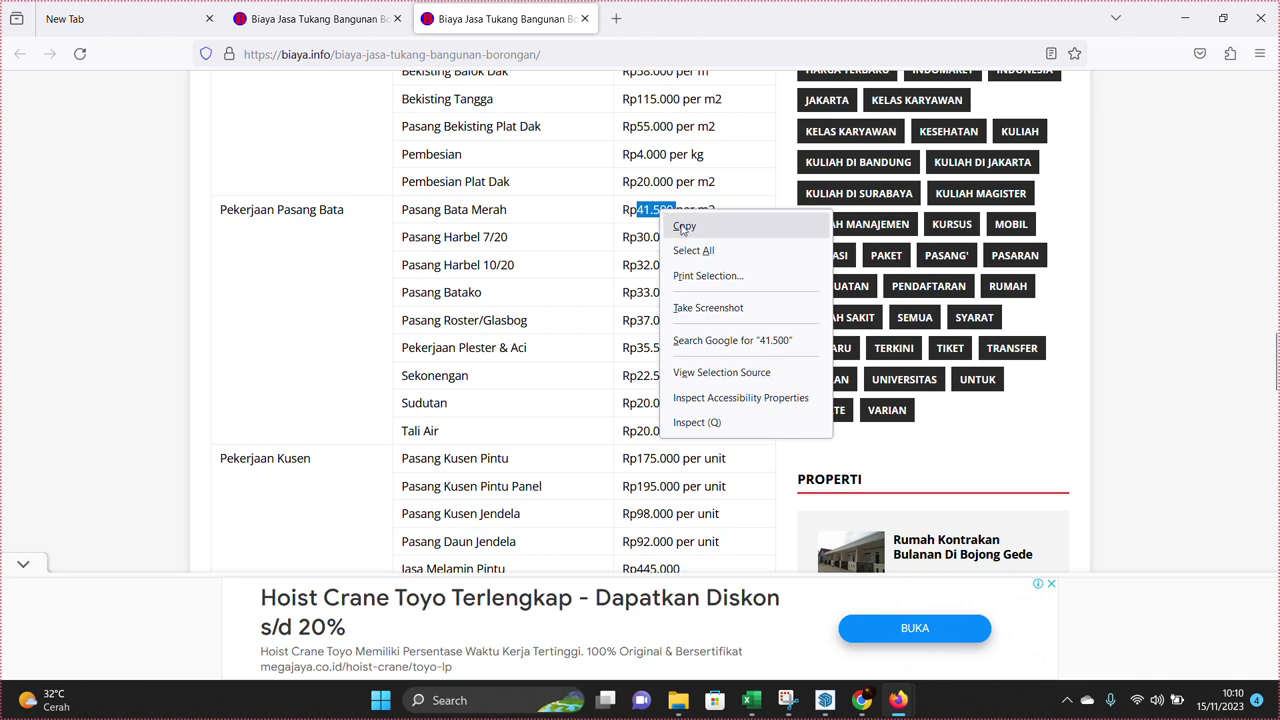
{"action": "left_click", "coordinate": [685, 227]}
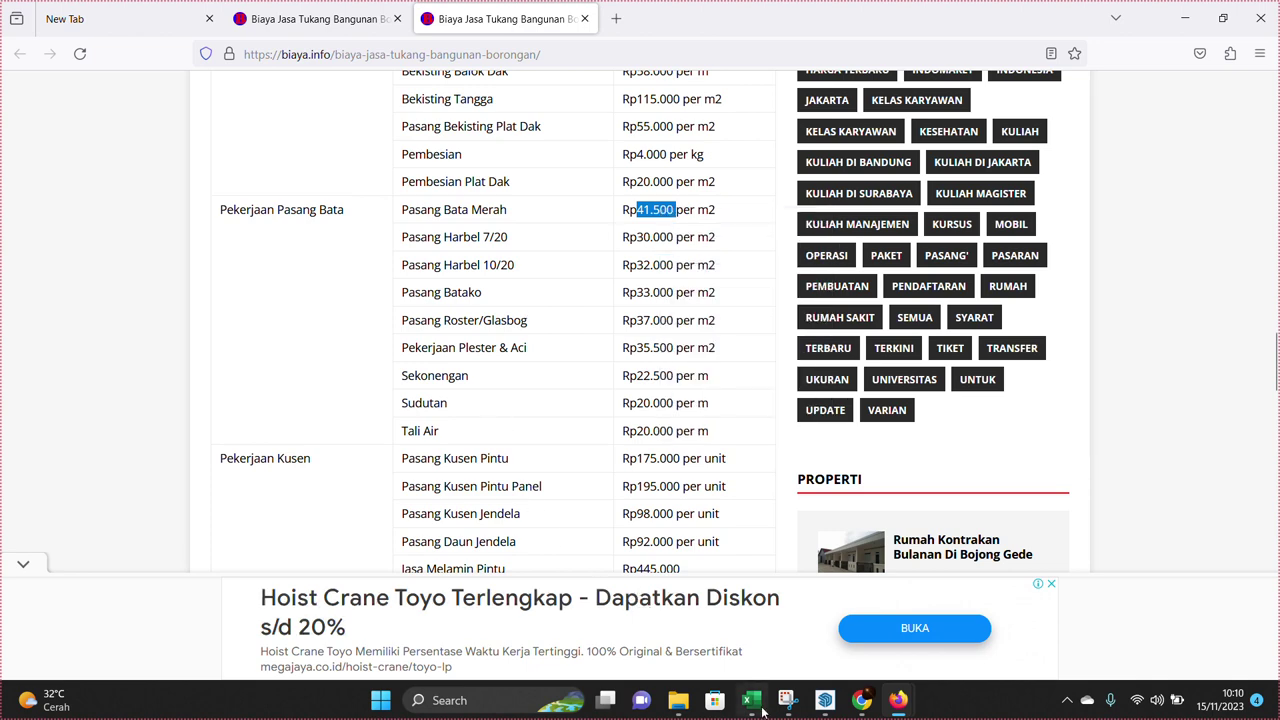
{"action": "left_click", "coordinate": [755, 703]}
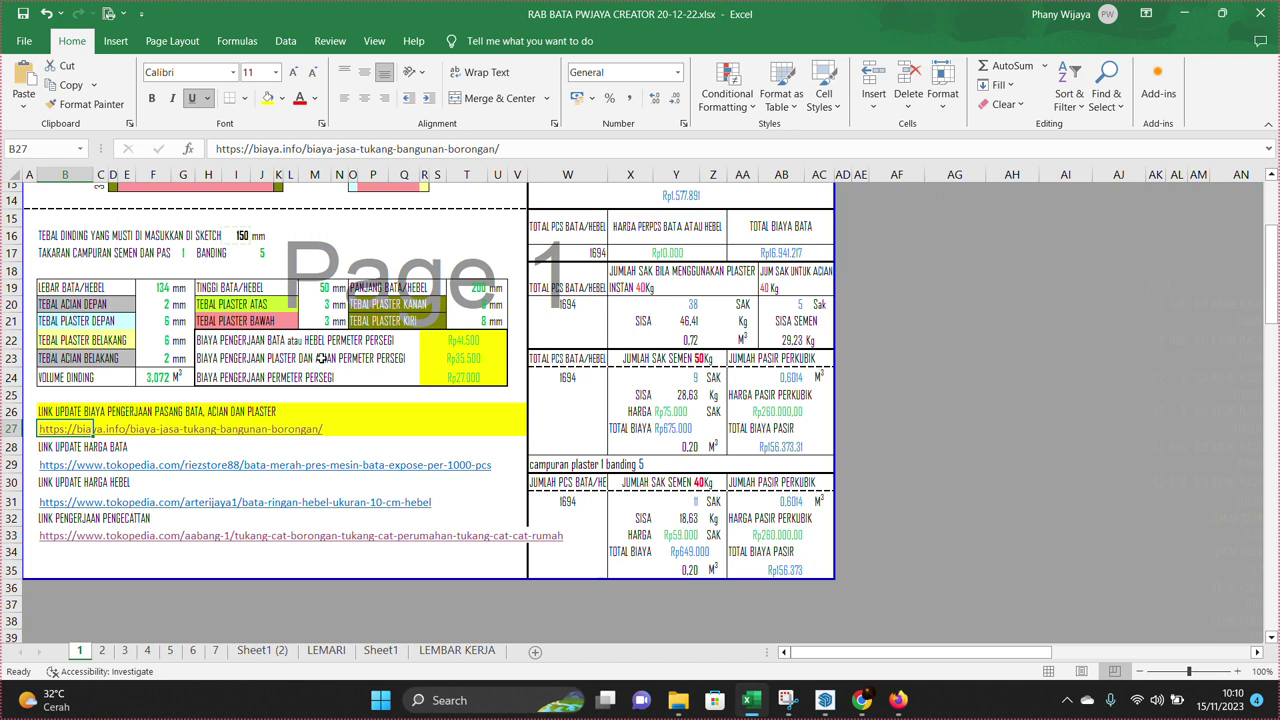
Enter 41500 as the brick-laying labour rate, then reopen the biaya.info link in Firefox
{"action": "double_click", "coordinate": [465, 341]}
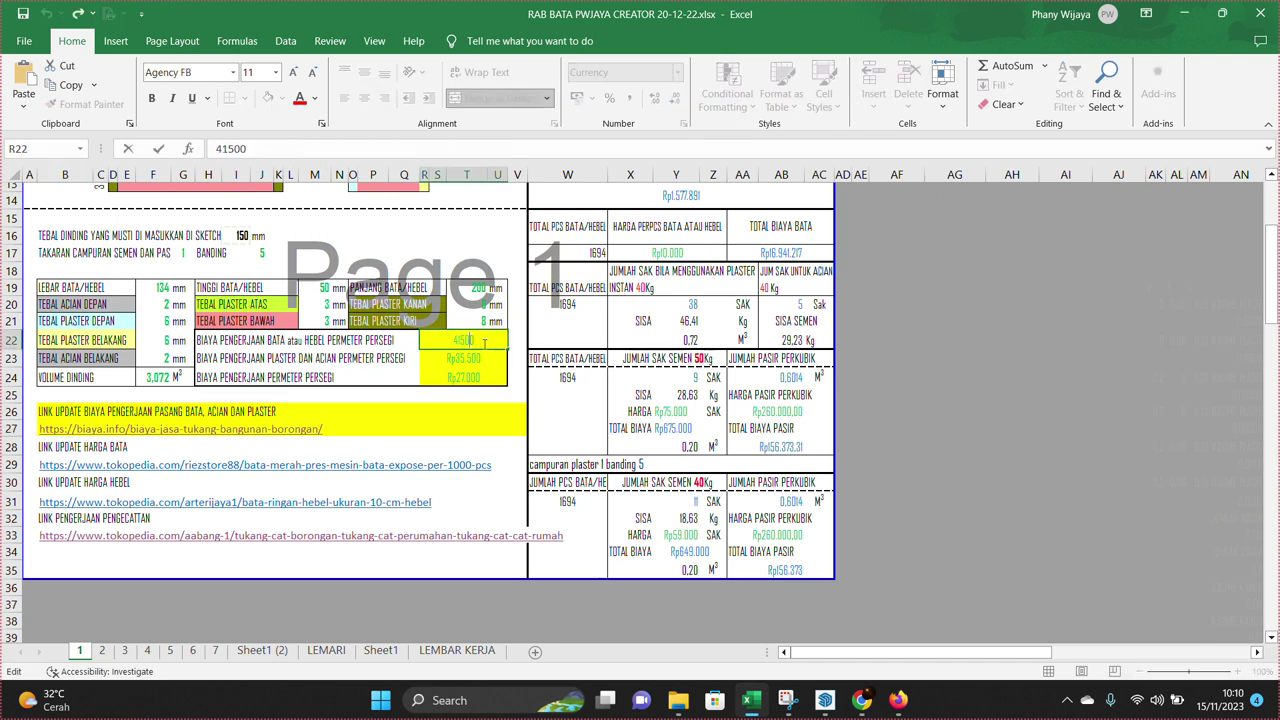
{"action": "key", "text": "Return"}
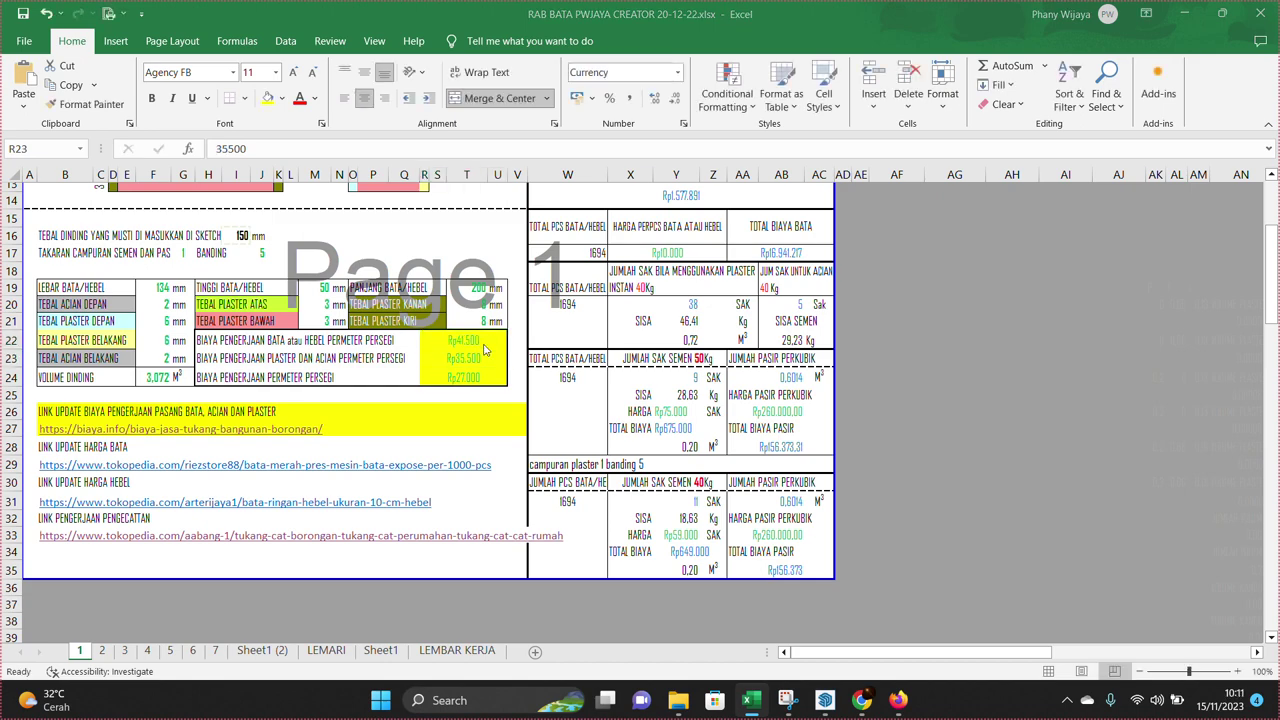
{"action": "left_click", "coordinate": [483, 343]}
{"action": "key", "text": "alt+Tab"}
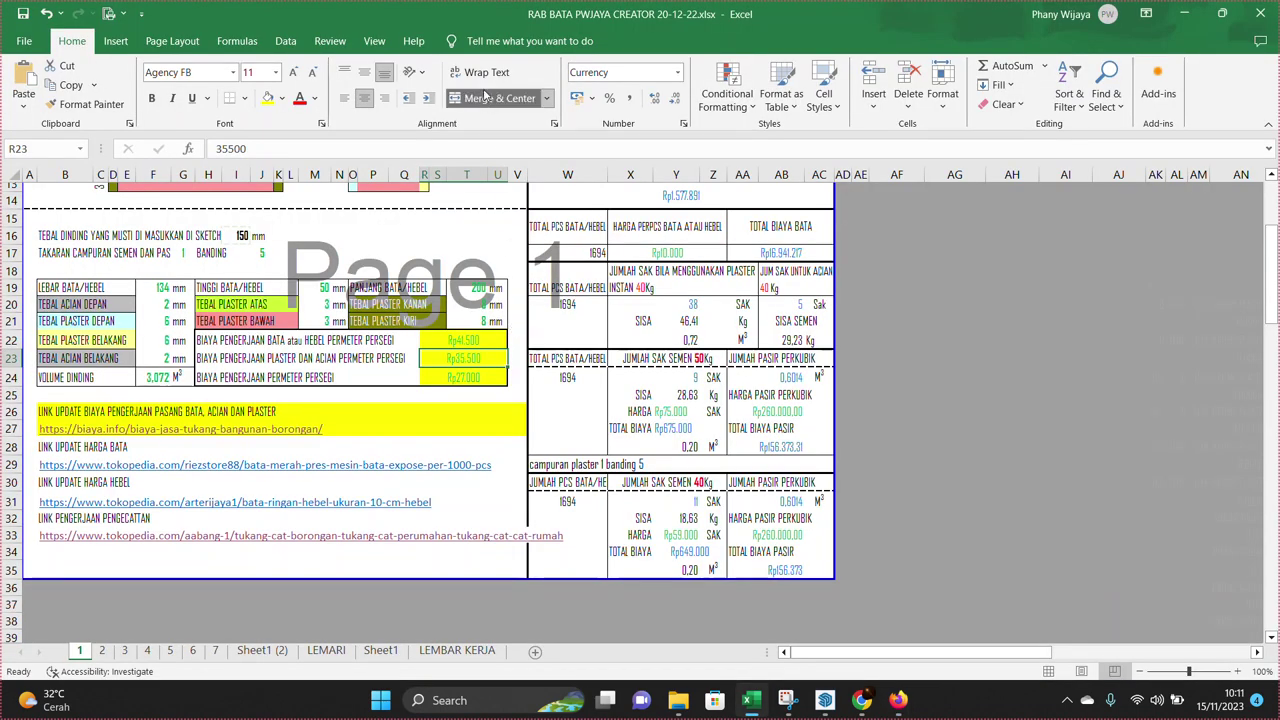
{"action": "left_click", "coordinate": [46, 434]}
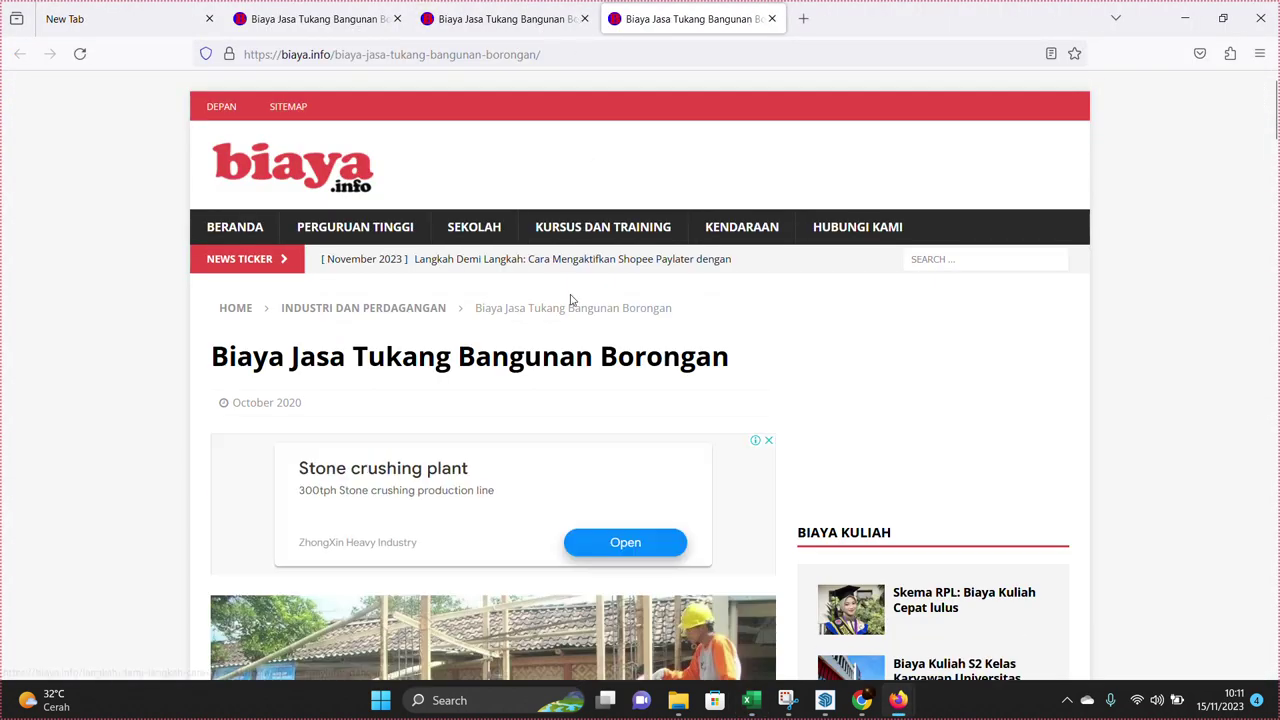
Scroll the biaya.info table to review the Pekerjaan Pasang Bata and Plester & Aci rates
{"action": "scroll", "coordinate": [580, 414], "scroll_direction": "down", "scroll_amount": 7}
{"action": "scroll", "coordinate": [549, 423], "scroll_direction": "down", "scroll_amount": 8}
{"action": "scroll", "coordinate": [543, 423], "scroll_direction": "down", "scroll_amount": 5}
{"action": "scroll", "coordinate": [337, 309], "scroll_direction": "down", "scroll_amount": 2}
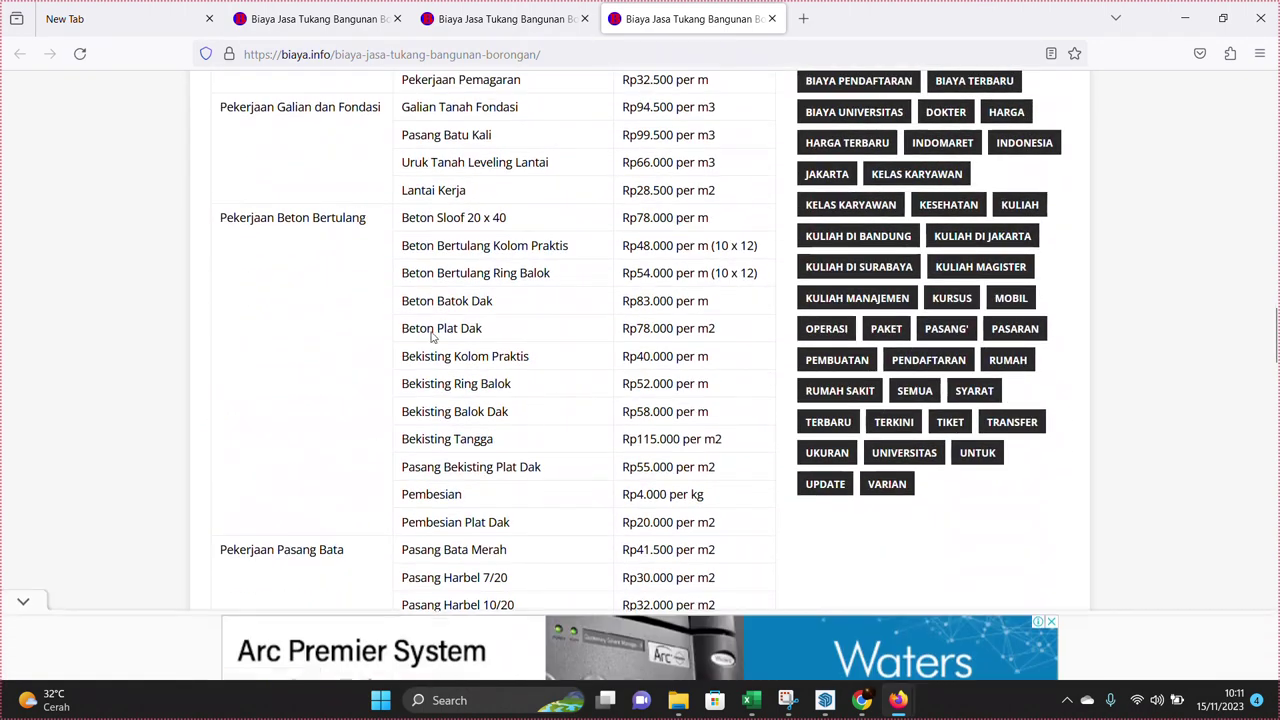
{"action": "scroll", "coordinate": [337, 309], "scroll_direction": "down", "scroll_amount": 3}
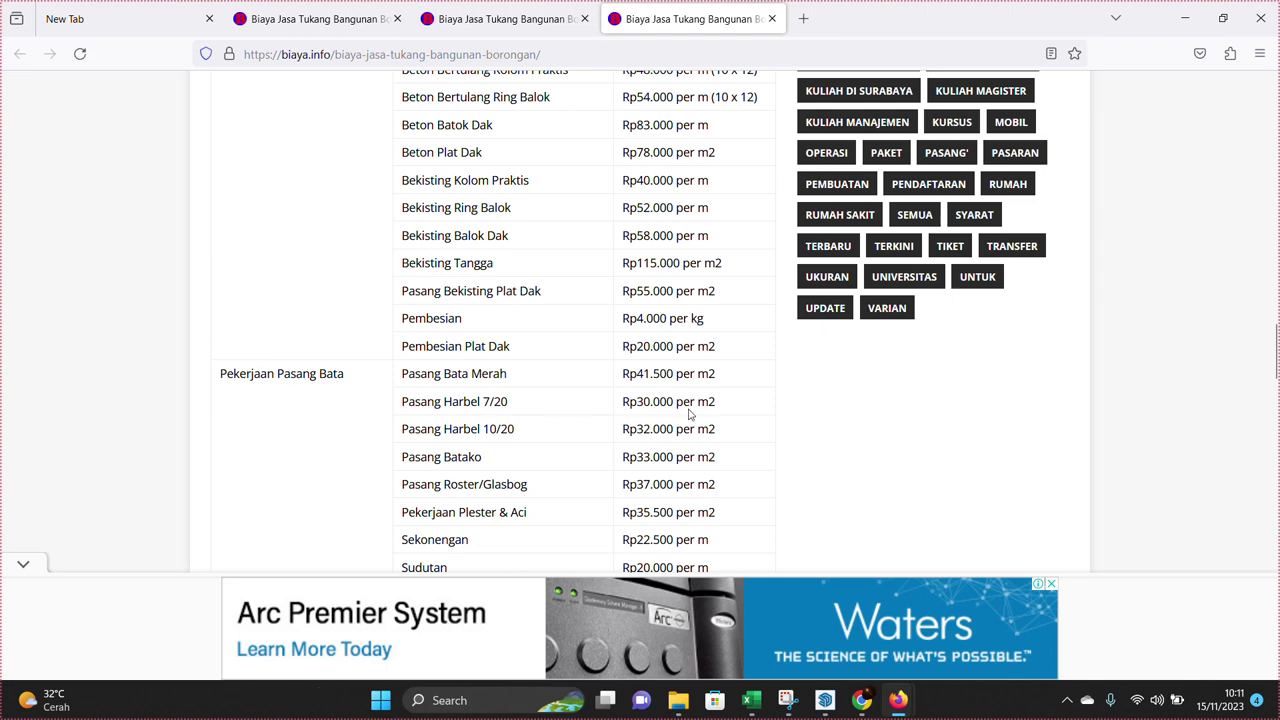
{"action": "scroll", "coordinate": [657, 418], "scroll_direction": "down", "scroll_amount": 3}
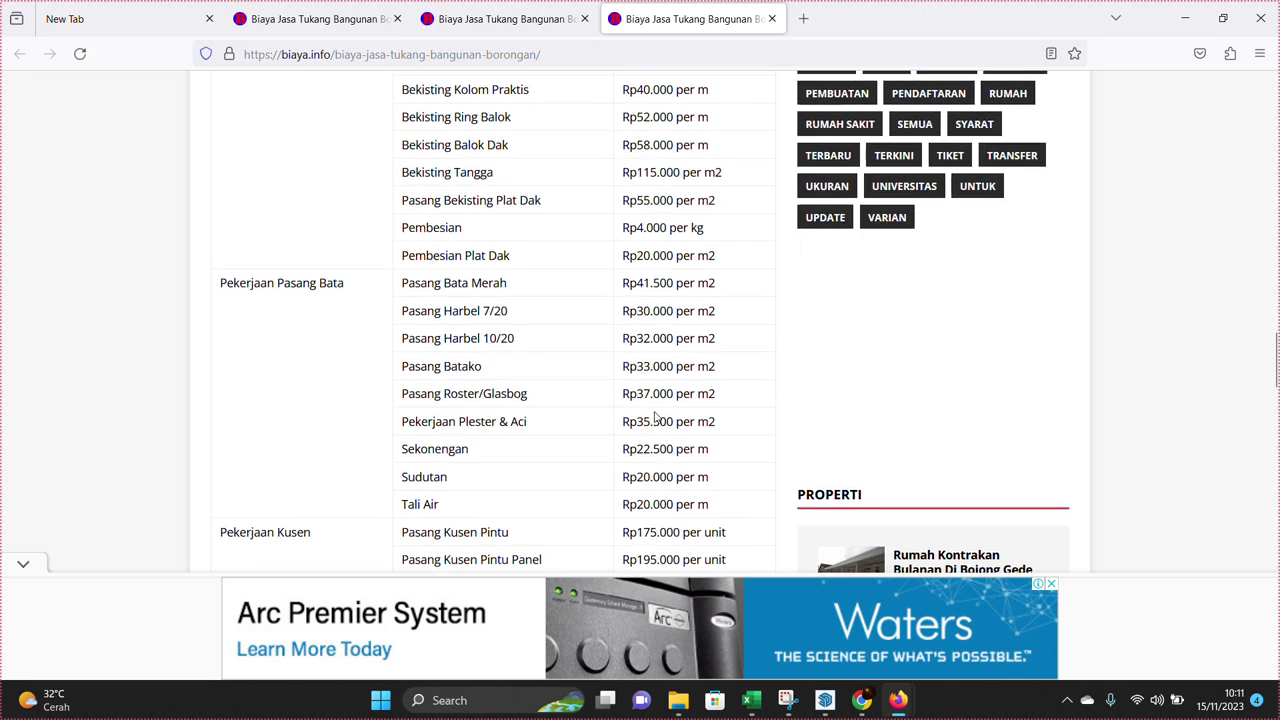
{"action": "scroll", "coordinate": [626, 418], "scroll_direction": "up", "scroll_amount": 3}
{"action": "scroll", "coordinate": [626, 418], "scroll_direction": "down", "scroll_amount": 4}
{"action": "scroll", "coordinate": [626, 418], "scroll_direction": "up", "scroll_amount": 3}
{"action": "scroll", "coordinate": [626, 418], "scroll_direction": "up", "scroll_amount": 3}
{"action": "scroll", "coordinate": [636, 410], "scroll_direction": "down", "scroll_amount": 1}
{"action": "scroll", "coordinate": [636, 410], "scroll_direction": "up", "scroll_amount": 3}
{"action": "scroll", "coordinate": [636, 410], "scroll_direction": "up", "scroll_amount": 3}
{"action": "scroll", "coordinate": [636, 410], "scroll_direction": "up", "scroll_amount": 4}
{"action": "scroll", "coordinate": [636, 410], "scroll_direction": "down", "scroll_amount": 5}
{"action": "scroll", "coordinate": [634, 410], "scroll_direction": "down", "scroll_amount": 3}
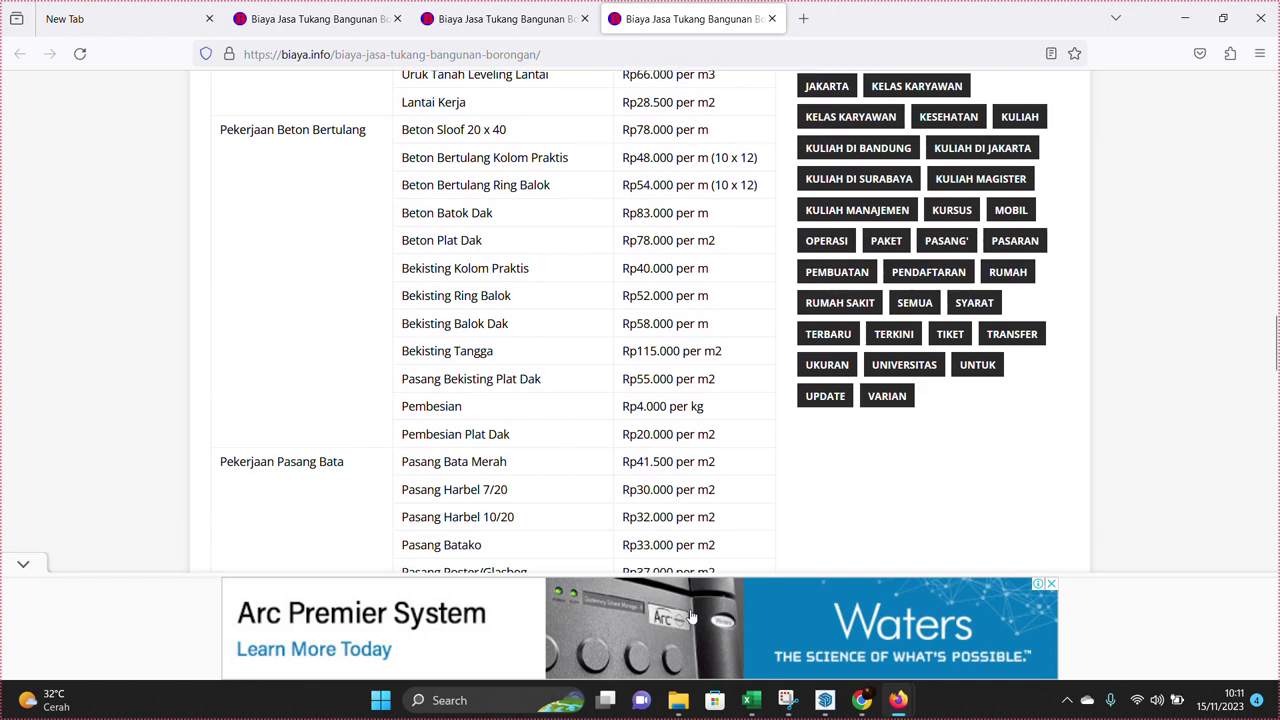
{"action": "left_click", "coordinate": [756, 703]}
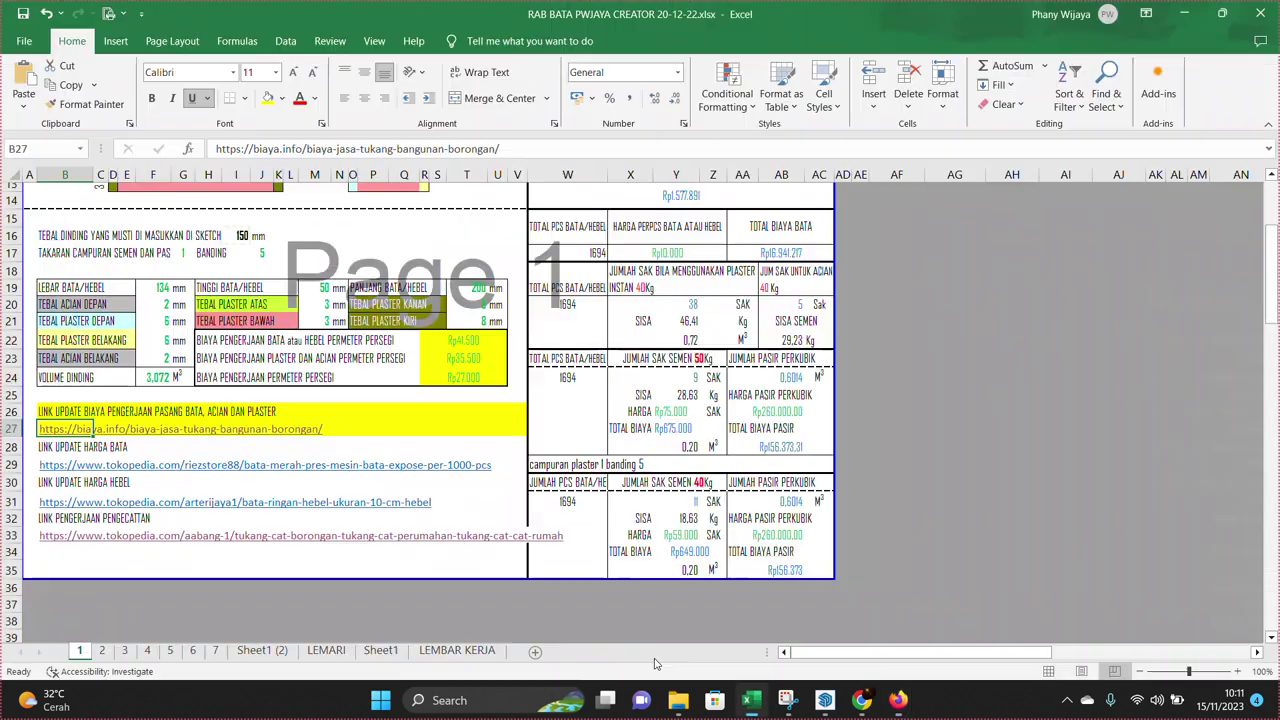
Reopen the biaya.info link, scroll through its rate table again, then return to Excel
{"action": "left_click", "coordinate": [44, 434]}
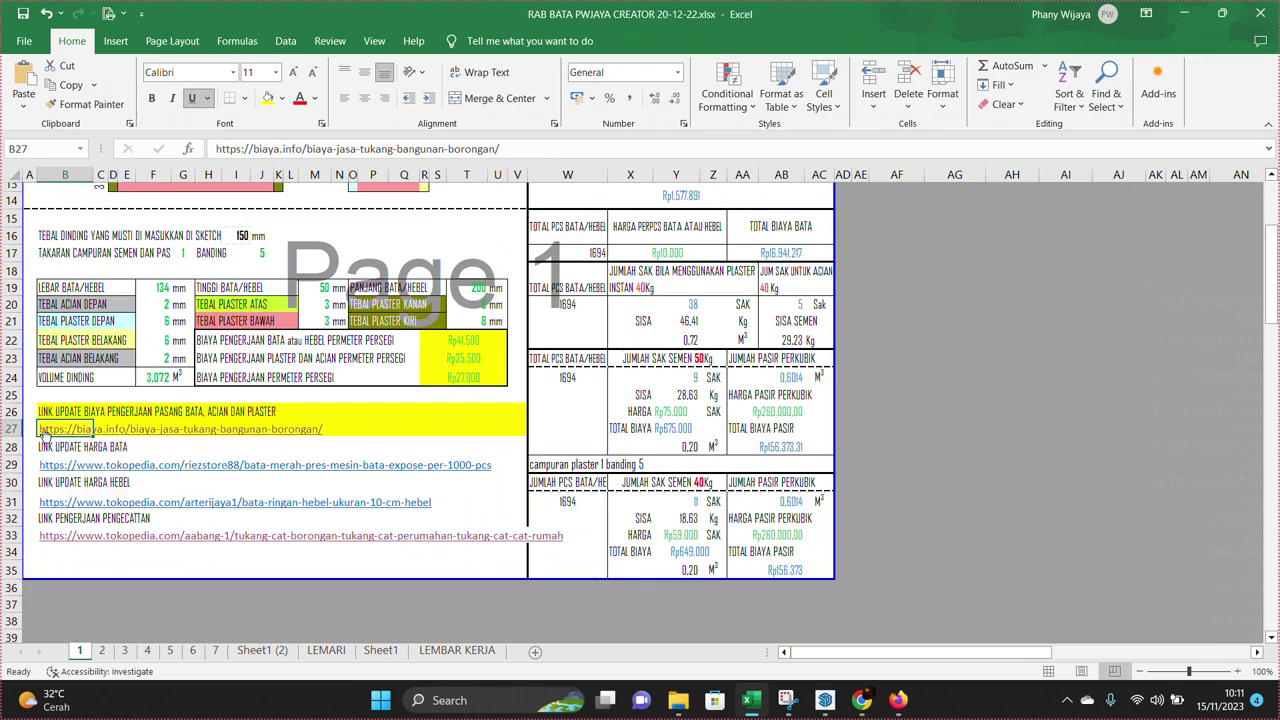
{"action": "scroll", "coordinate": [600, 250], "scroll_direction": "down", "scroll_amount": 3}
{"action": "scroll", "coordinate": [431, 410], "scroll_direction": "down", "scroll_amount": 6}
{"action": "scroll", "coordinate": [431, 410], "scroll_direction": "down", "scroll_amount": 5}
{"action": "scroll", "coordinate": [431, 410], "scroll_direction": "down", "scroll_amount": 5}
{"action": "scroll", "coordinate": [433, 405], "scroll_direction": "down", "scroll_amount": 3}
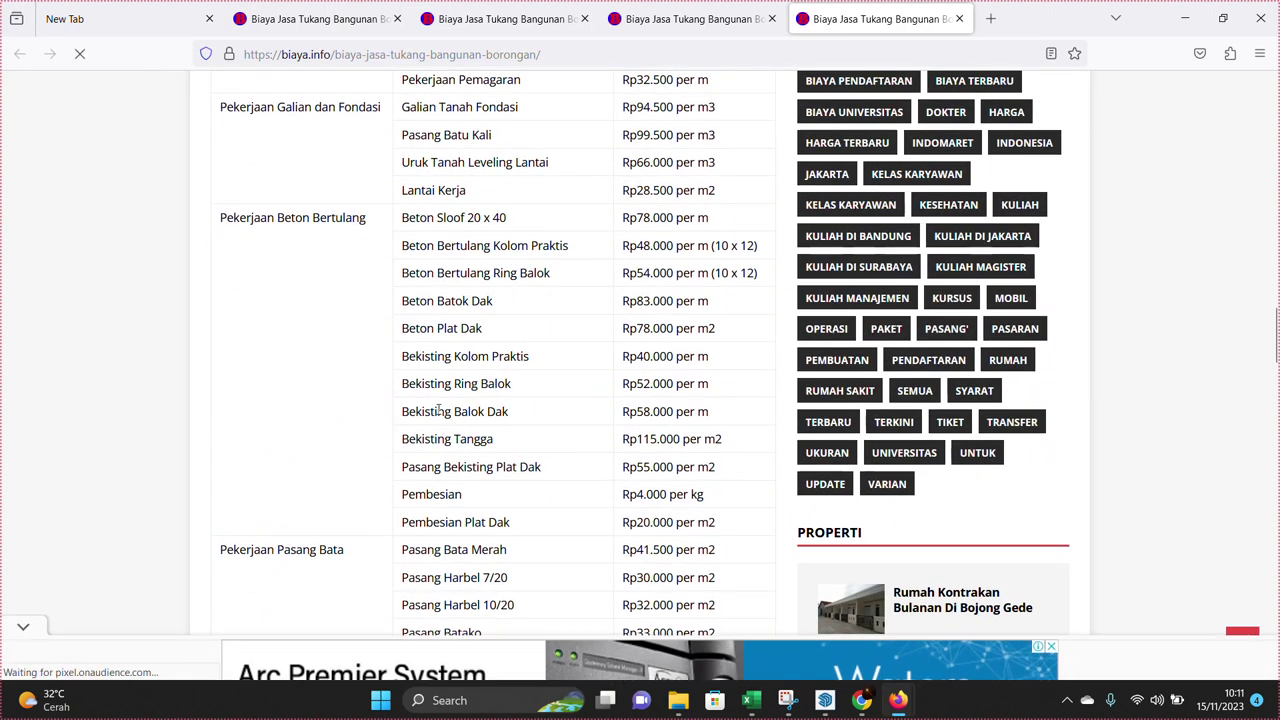
{"action": "scroll", "coordinate": [439, 411], "scroll_direction": "down", "scroll_amount": 3}
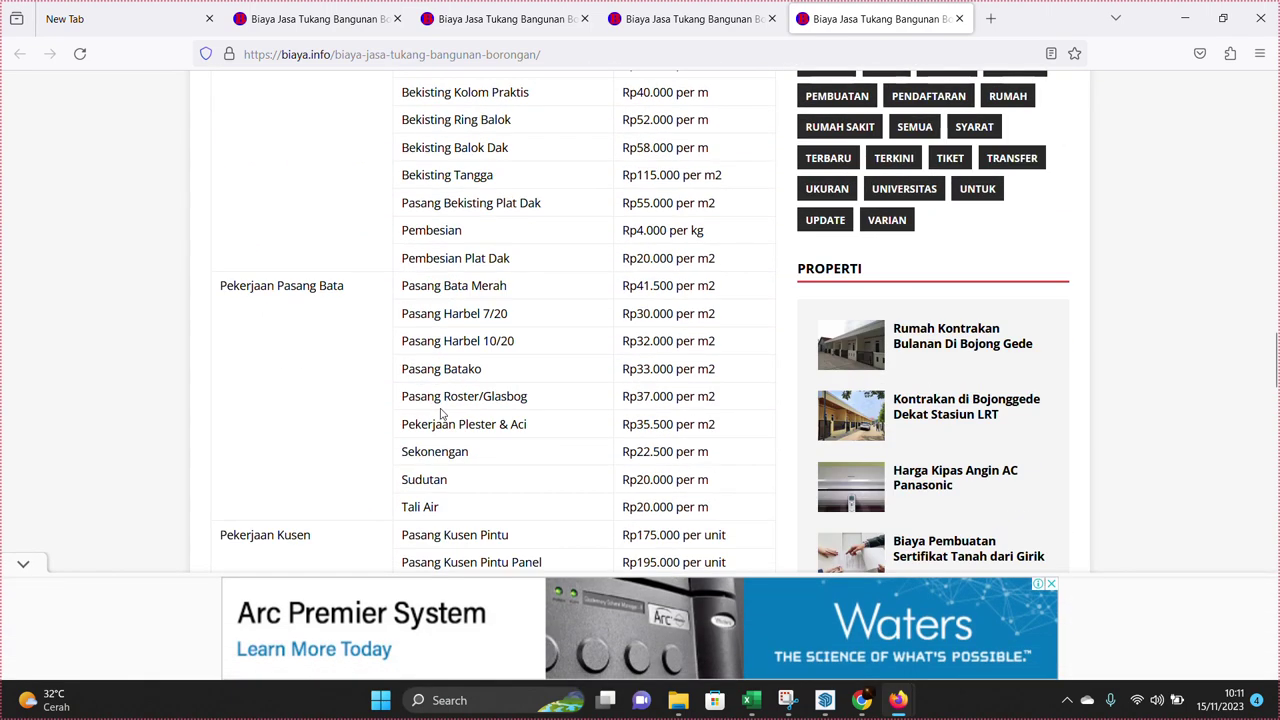
{"action": "left_click", "coordinate": [822, 706]}
{"action": "left_click", "coordinate": [822, 706]}
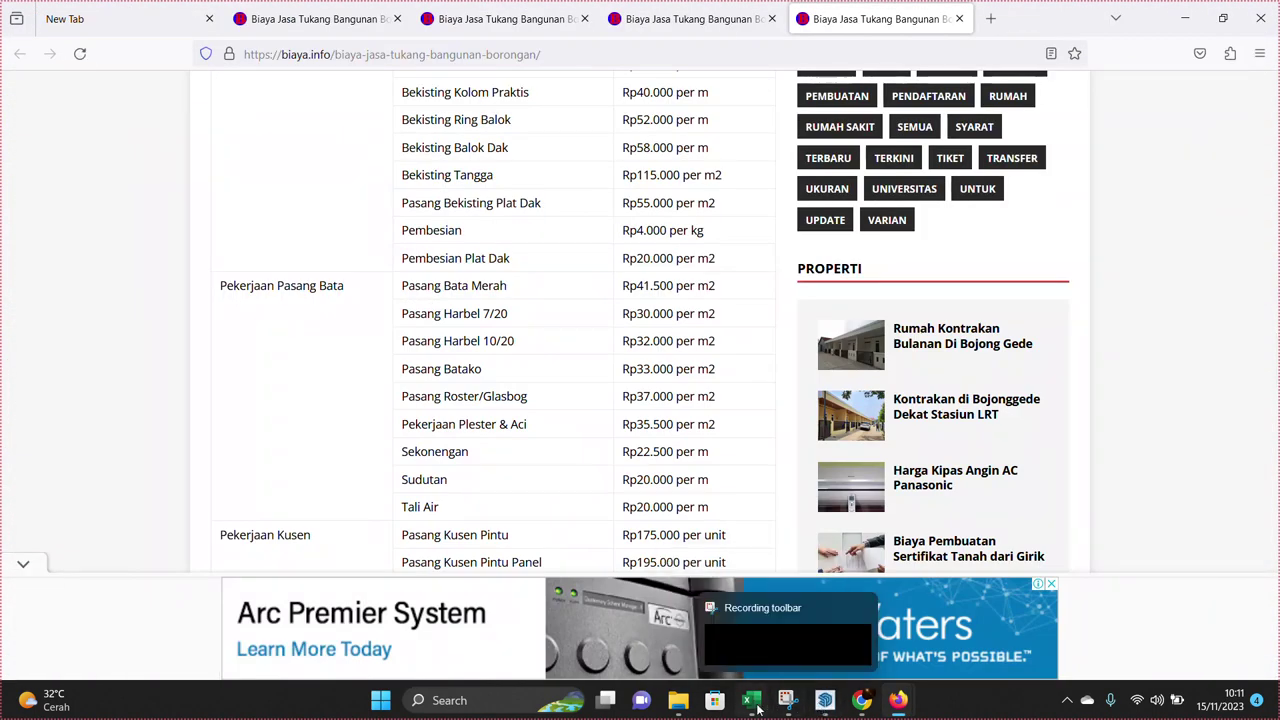
{"action": "left_click", "coordinate": [750, 702]}
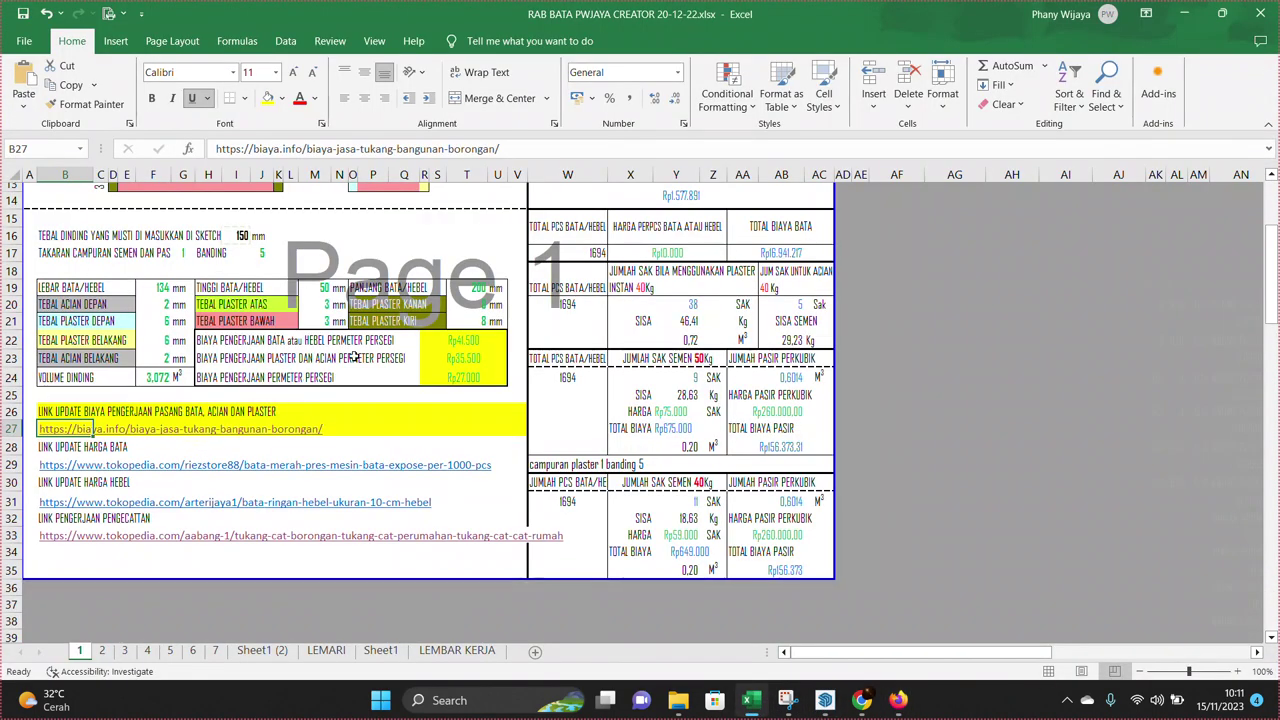
{"action": "left_click", "coordinate": [284, 341]}
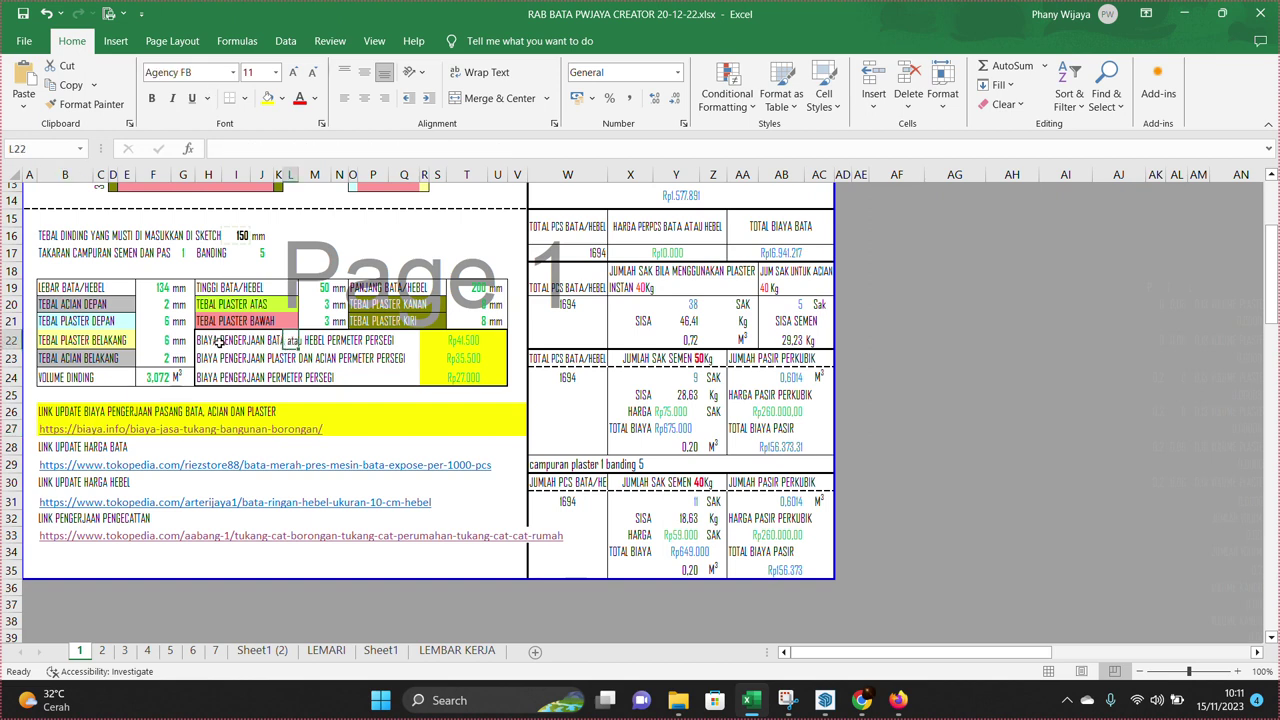
{"action": "left_click", "coordinate": [258, 341]}
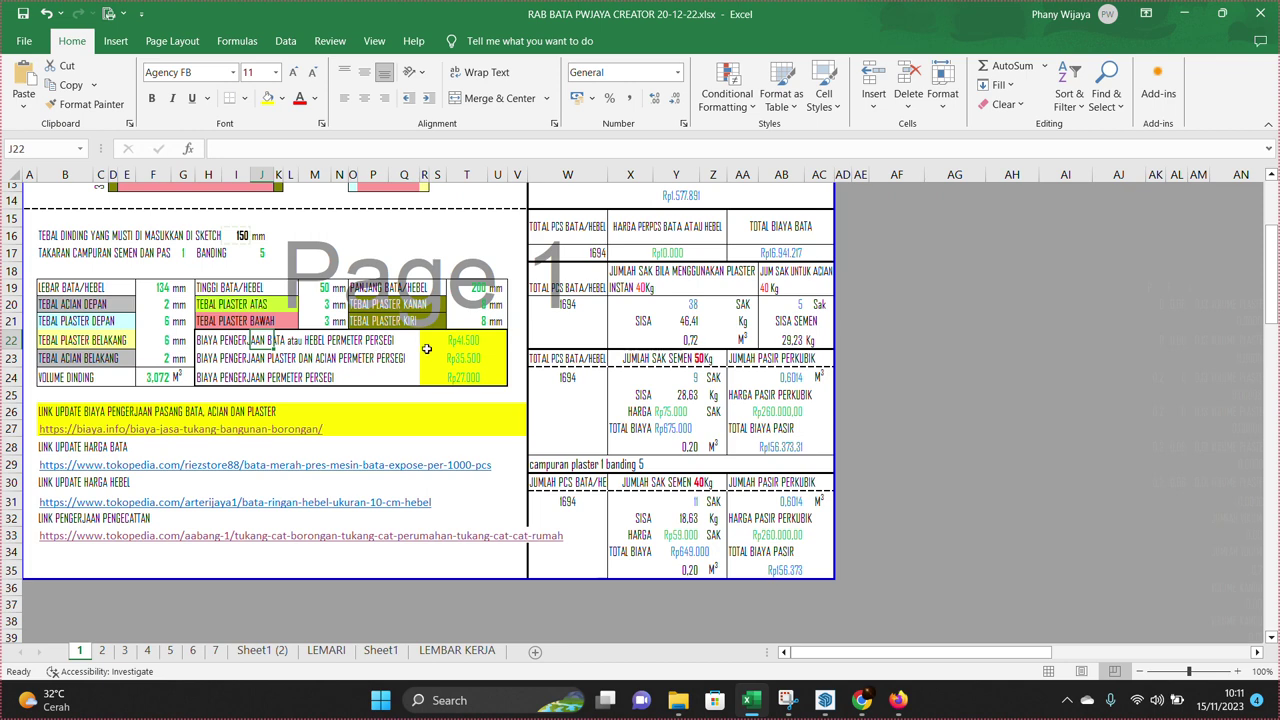
{"action": "scroll", "coordinate": [460, 347], "scroll_direction": "up", "scroll_amount": 1}
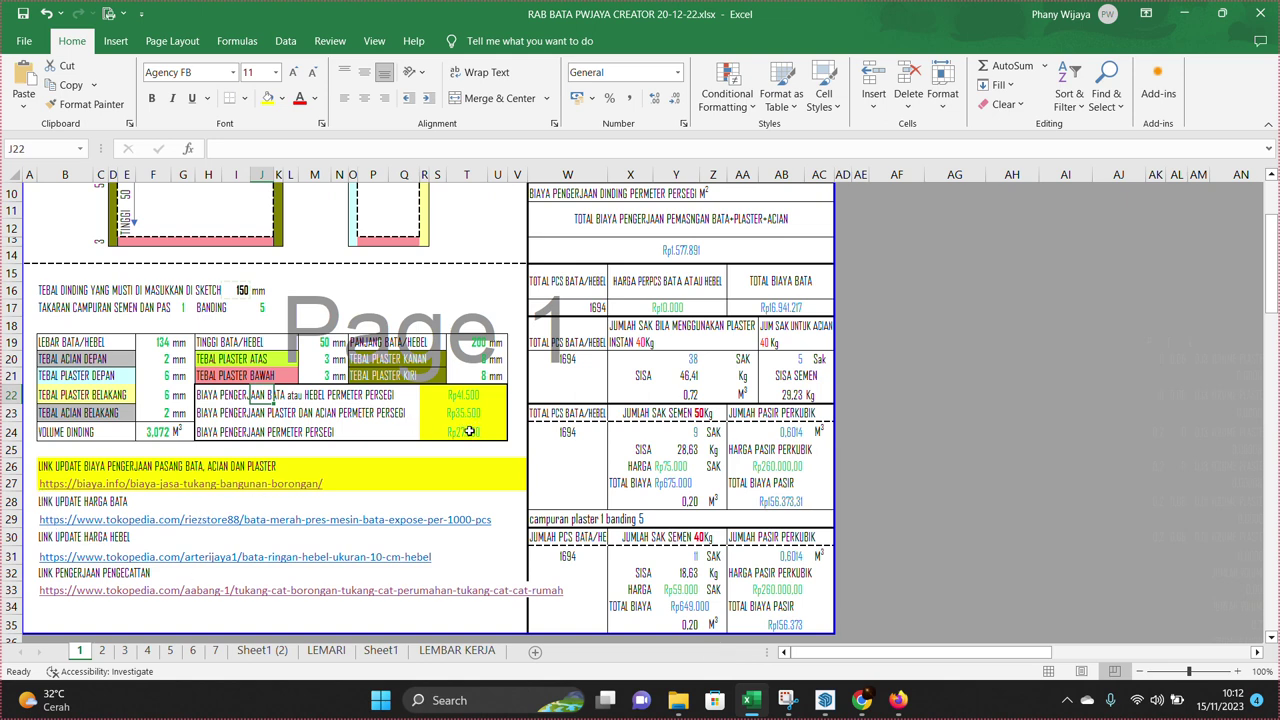
{"action": "mouse_move", "coordinate": [898, 700]}
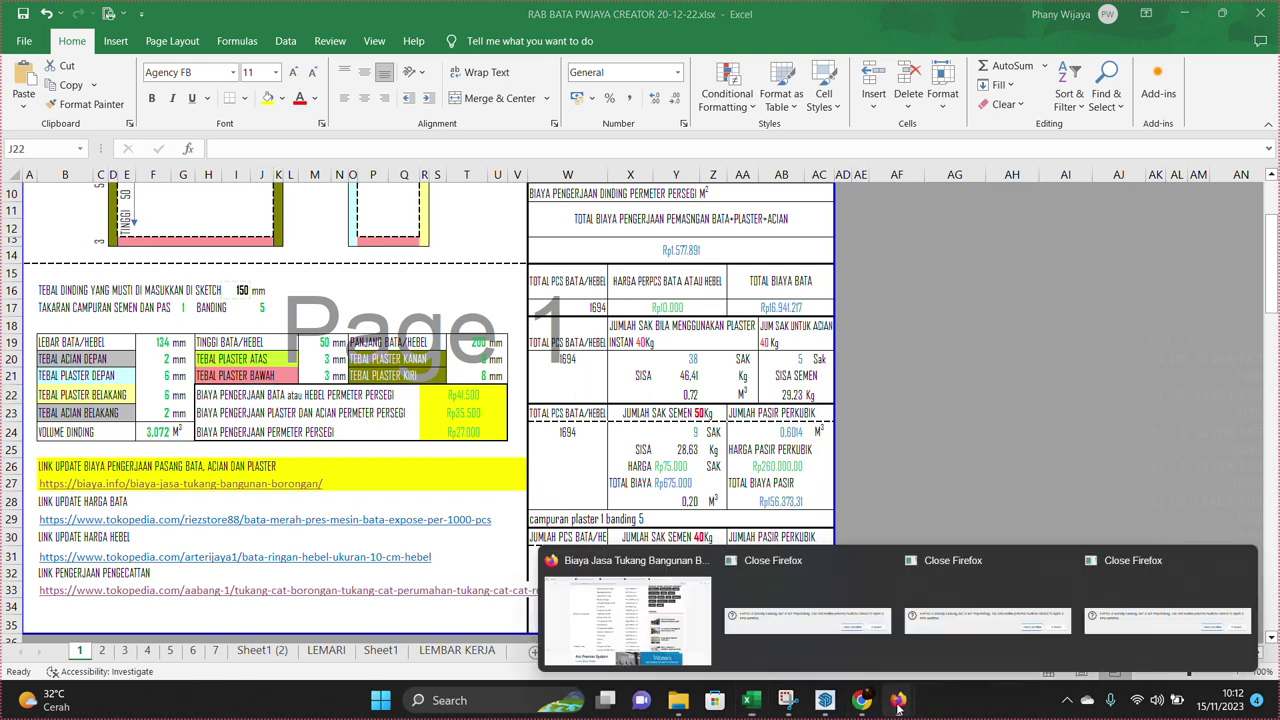
Close the two stuck Close Firefox prompts and bring the biaya.info price page forward
{"action": "mouse_move", "coordinate": [818, 568]}
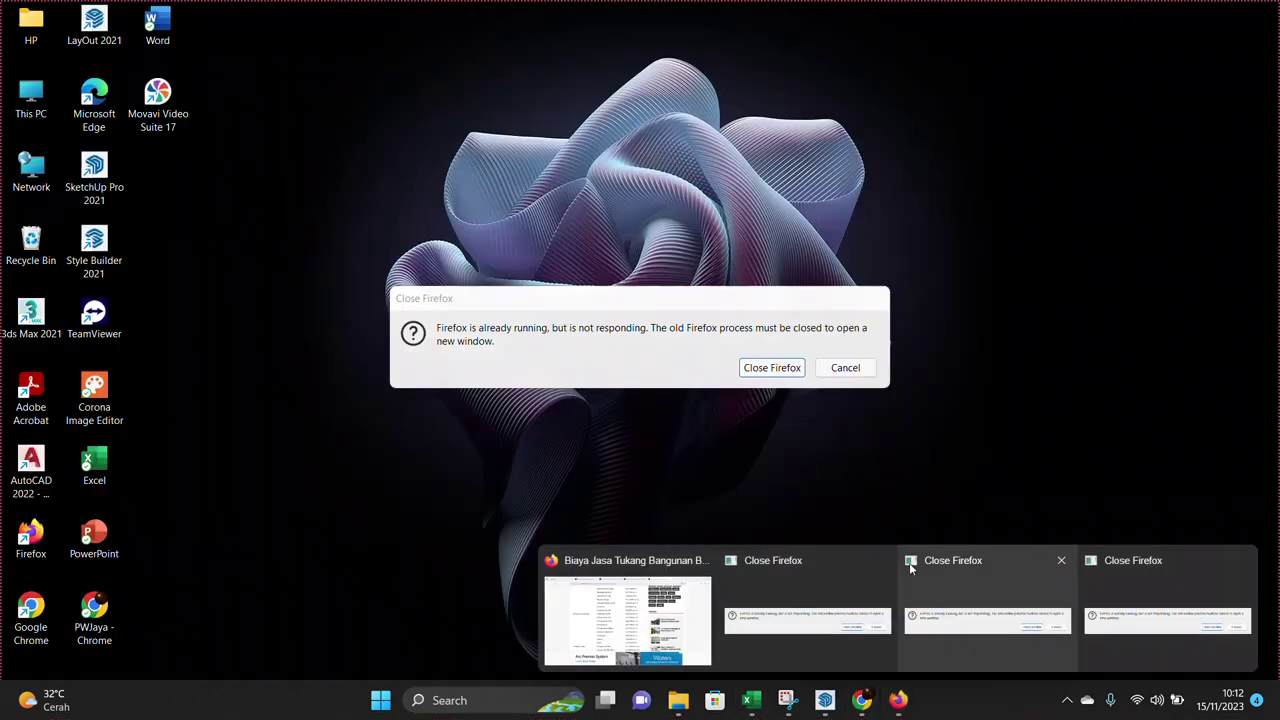
{"action": "left_click", "coordinate": [884, 563]}
{"action": "left_click", "coordinate": [975, 563]}
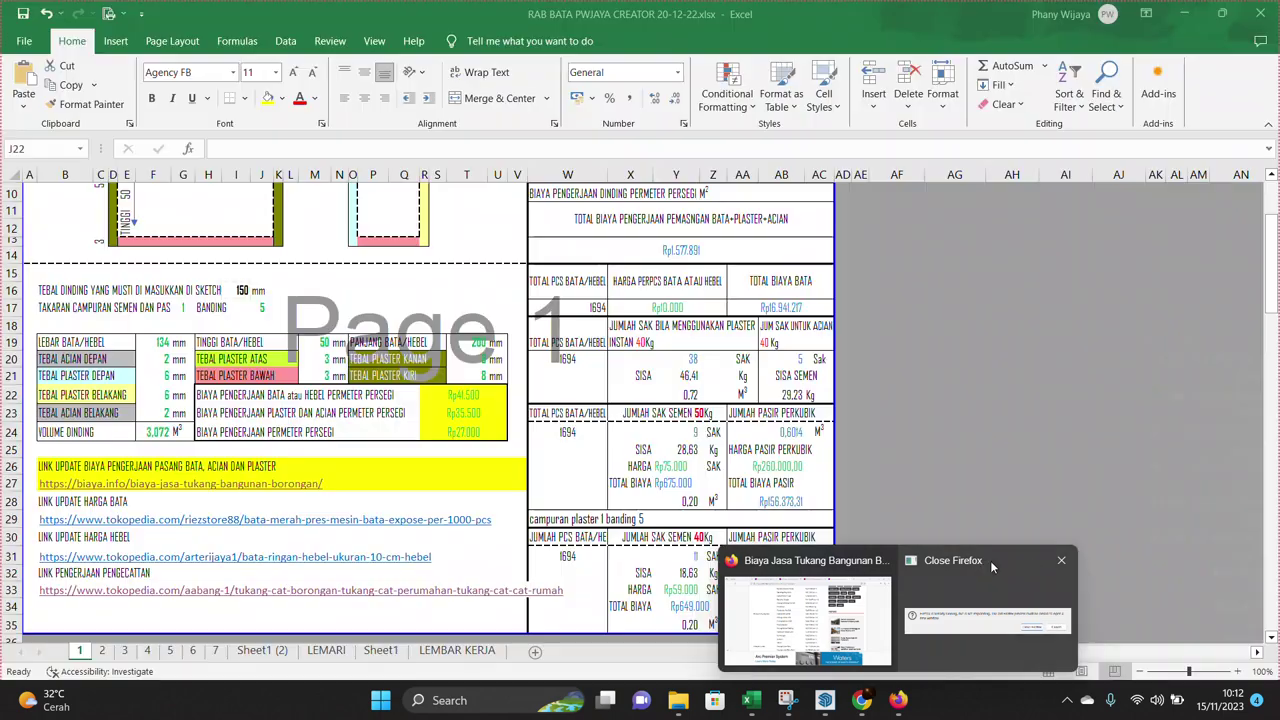
{"action": "left_click", "coordinate": [1060, 560]}
{"action": "left_click", "coordinate": [901, 607]}
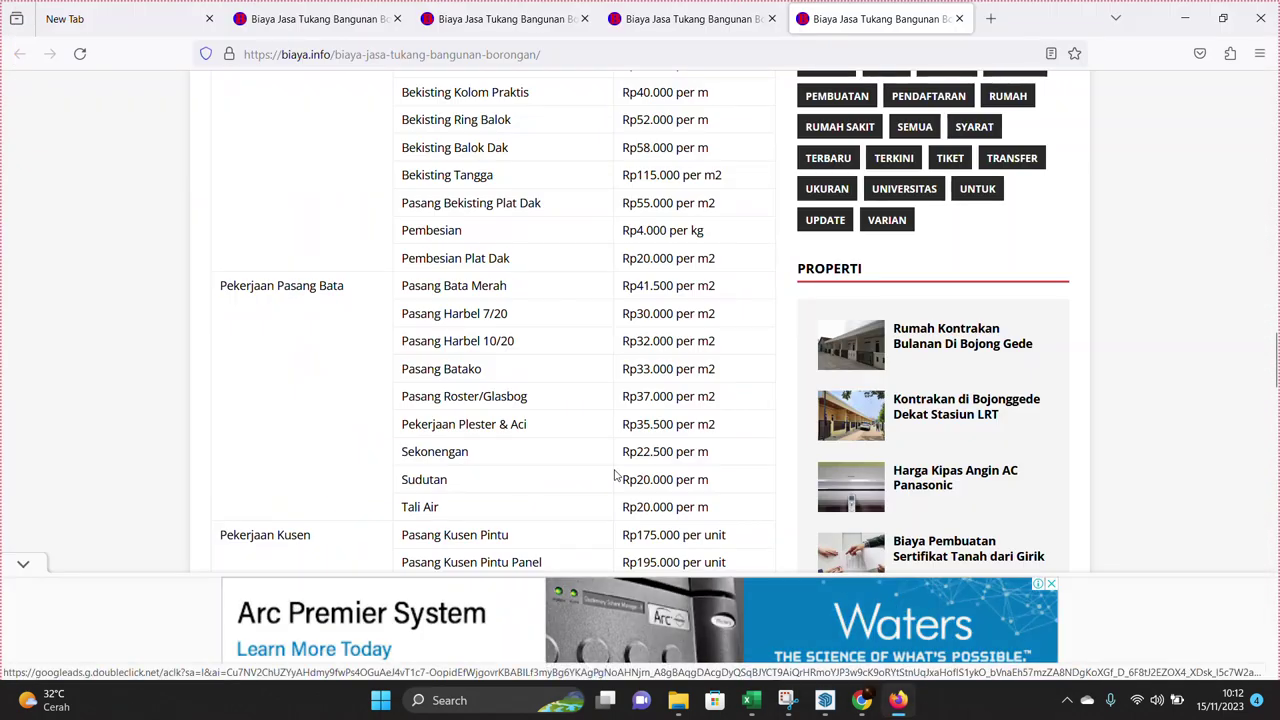
{"action": "scroll", "coordinate": [600, 463], "scroll_direction": "up", "scroll_amount": 2}
{"action": "scroll", "coordinate": [523, 440], "scroll_direction": "down", "scroll_amount": 3}
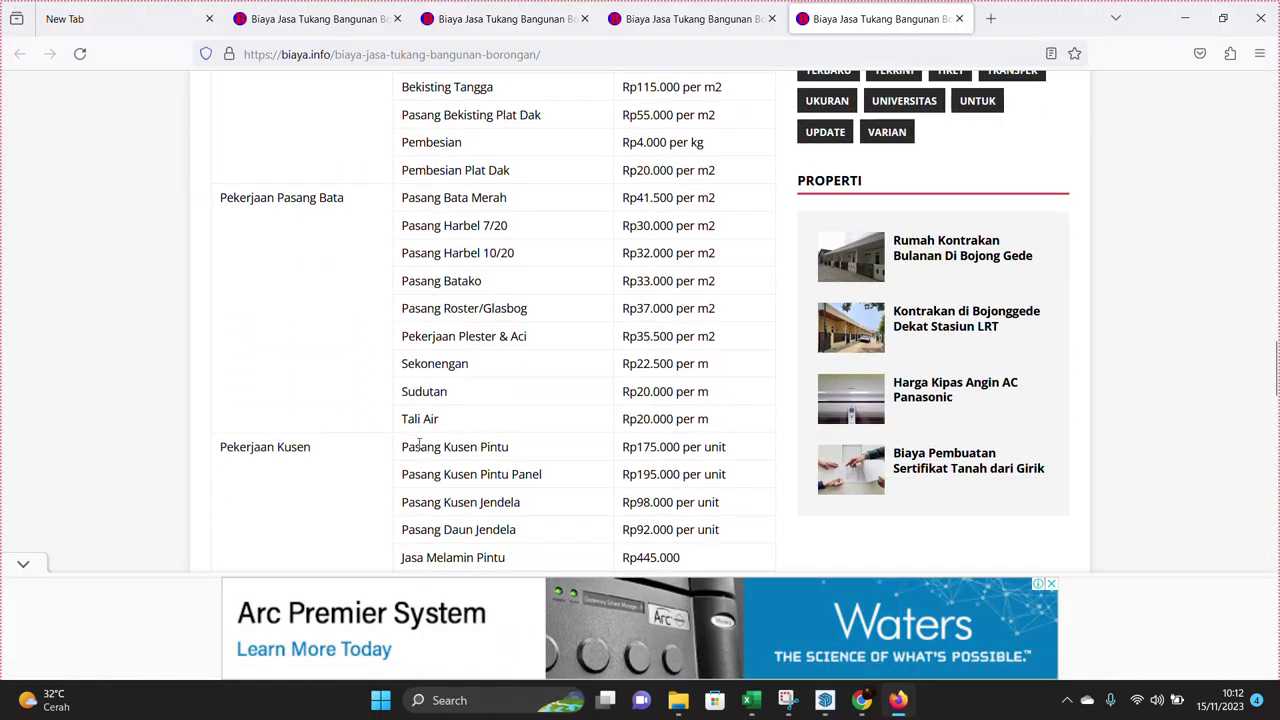
{"action": "scroll", "coordinate": [362, 440], "scroll_direction": "down", "scroll_amount": 3}
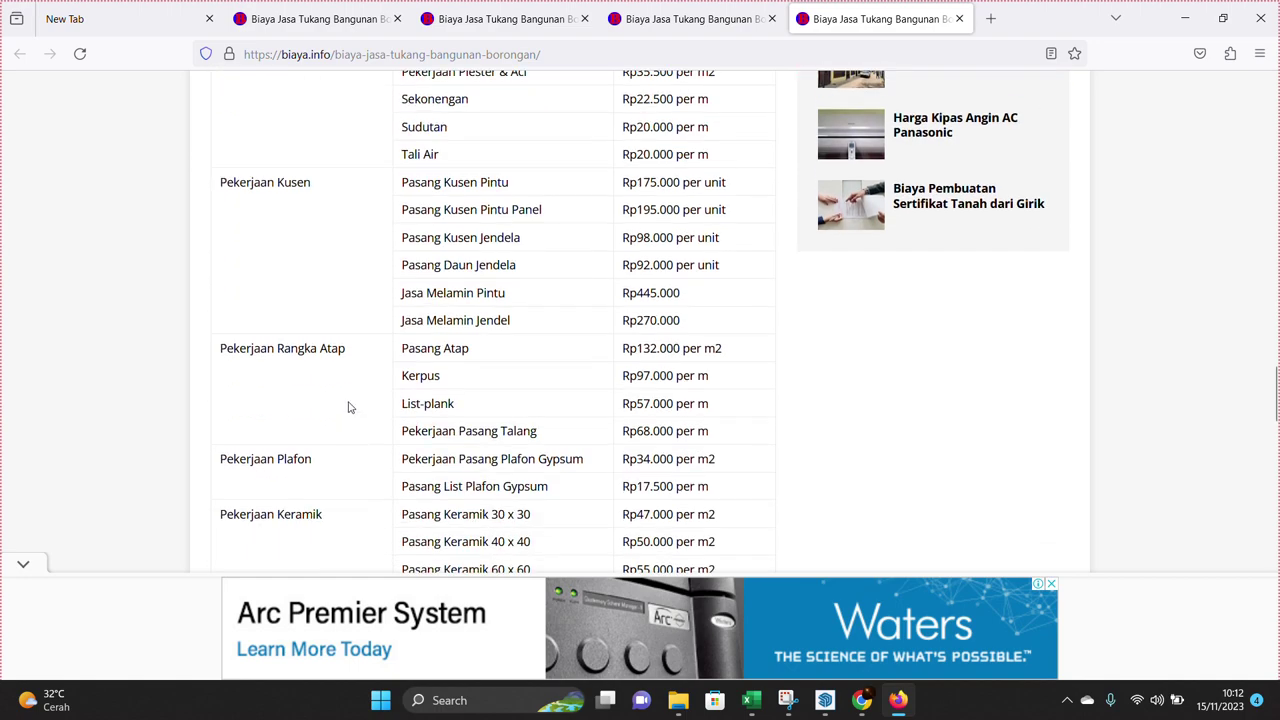
{"action": "scroll", "coordinate": [364, 382], "scroll_direction": "up", "scroll_amount": 3}
{"action": "scroll", "coordinate": [364, 380], "scroll_direction": "up", "scroll_amount": 2}
{"action": "scroll", "coordinate": [366, 378], "scroll_direction": "up", "scroll_amount": 3}
{"action": "scroll", "coordinate": [366, 378], "scroll_direction": "up", "scroll_amount": 1}
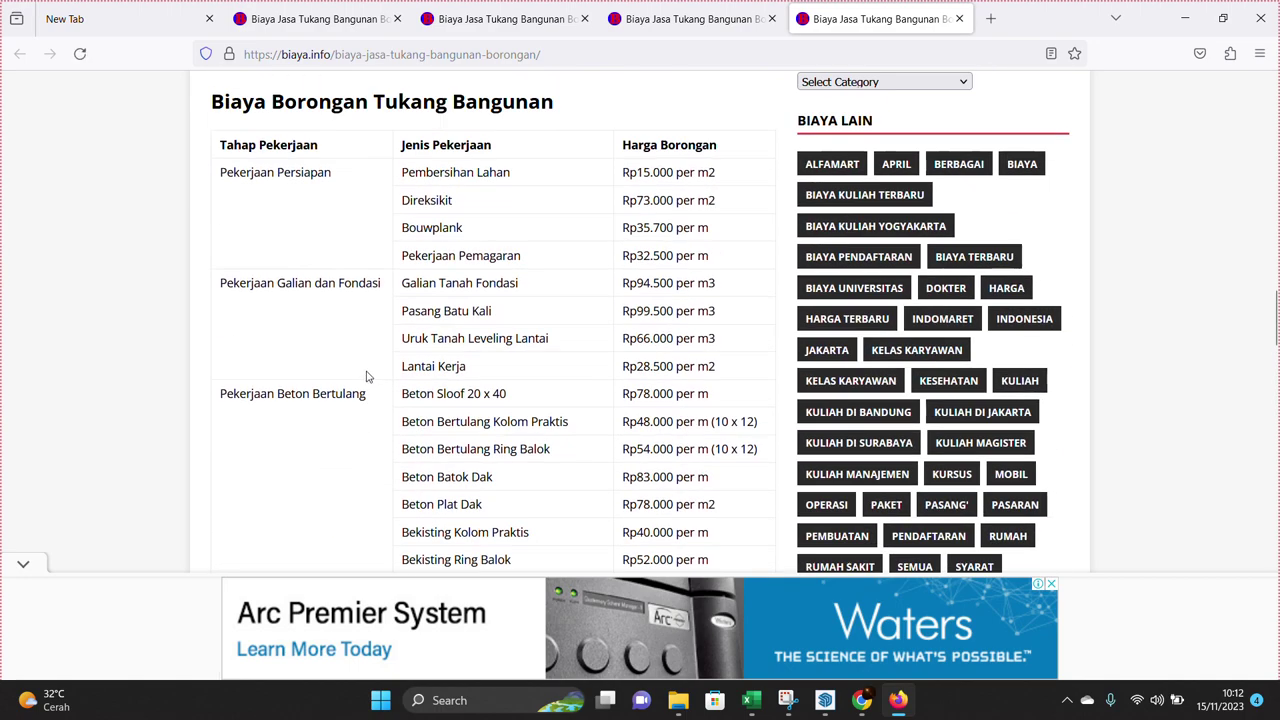
{"action": "scroll", "coordinate": [662, 400], "scroll_direction": "down", "scroll_amount": 1}
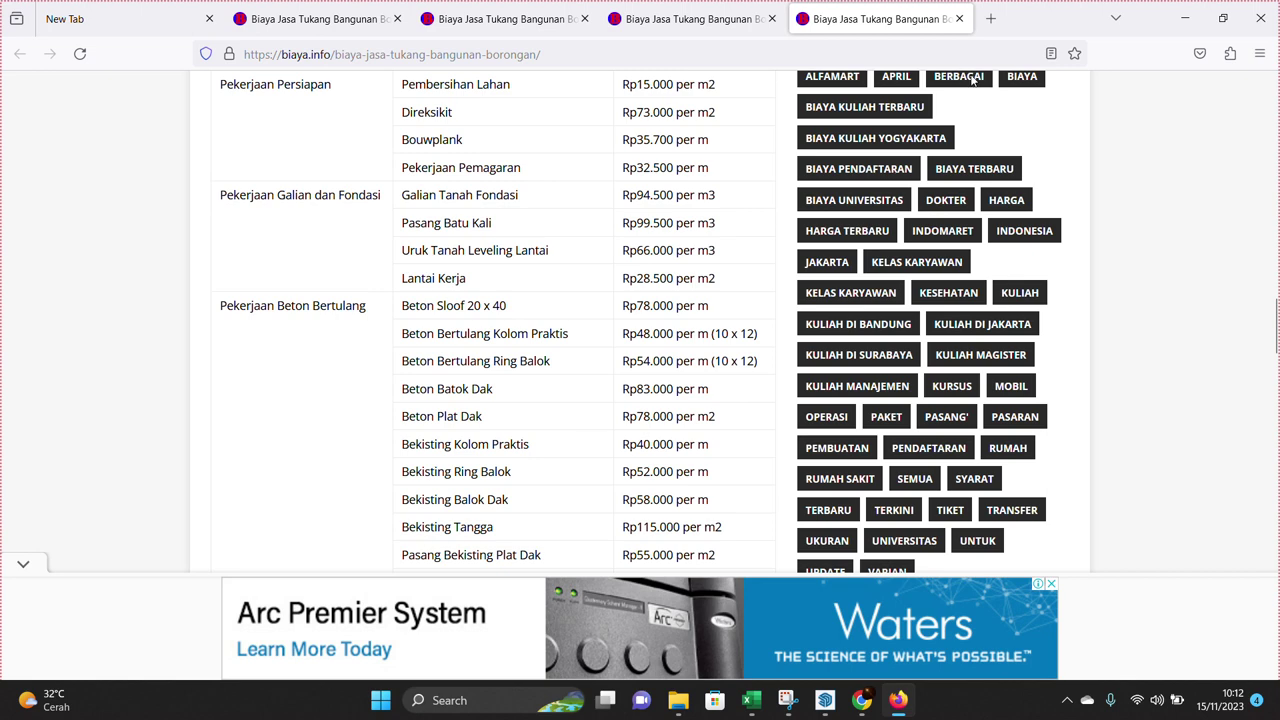
Close the duplicate biaya.info tabs and dismiss the full-page advertisement
{"action": "left_click", "coordinate": [463, 20]}
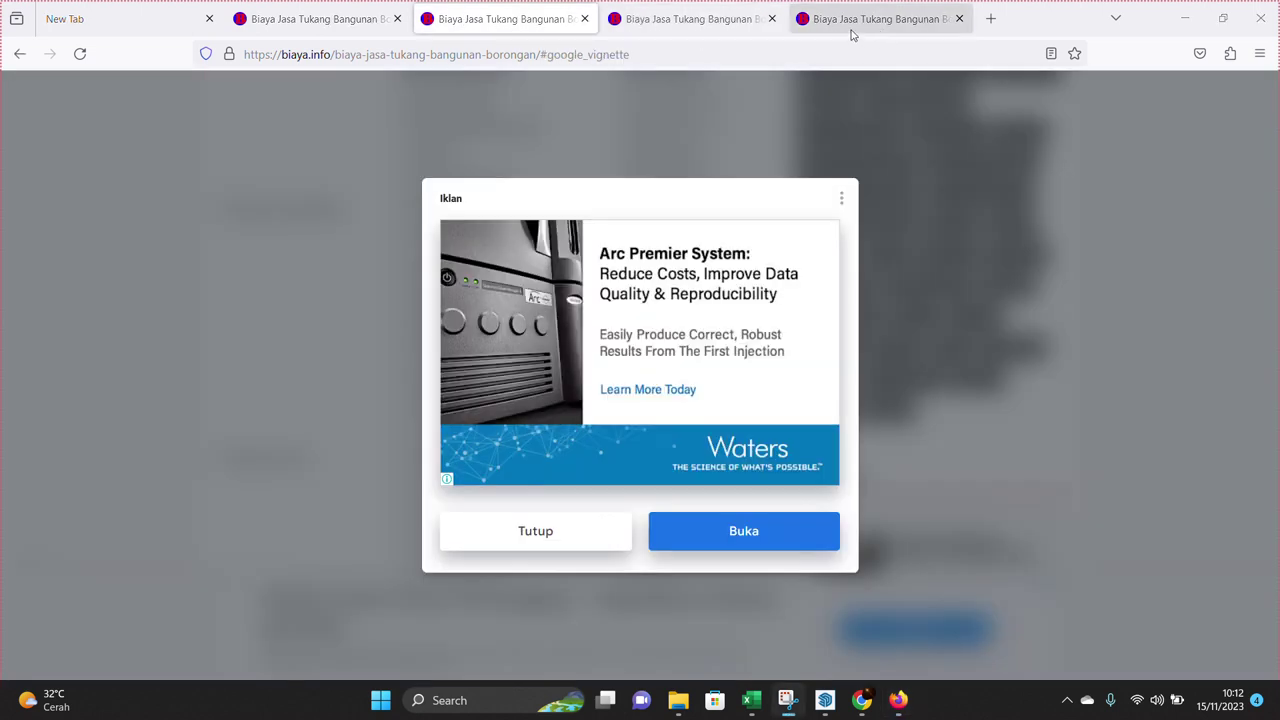
{"action": "left_click", "coordinate": [960, 19]}
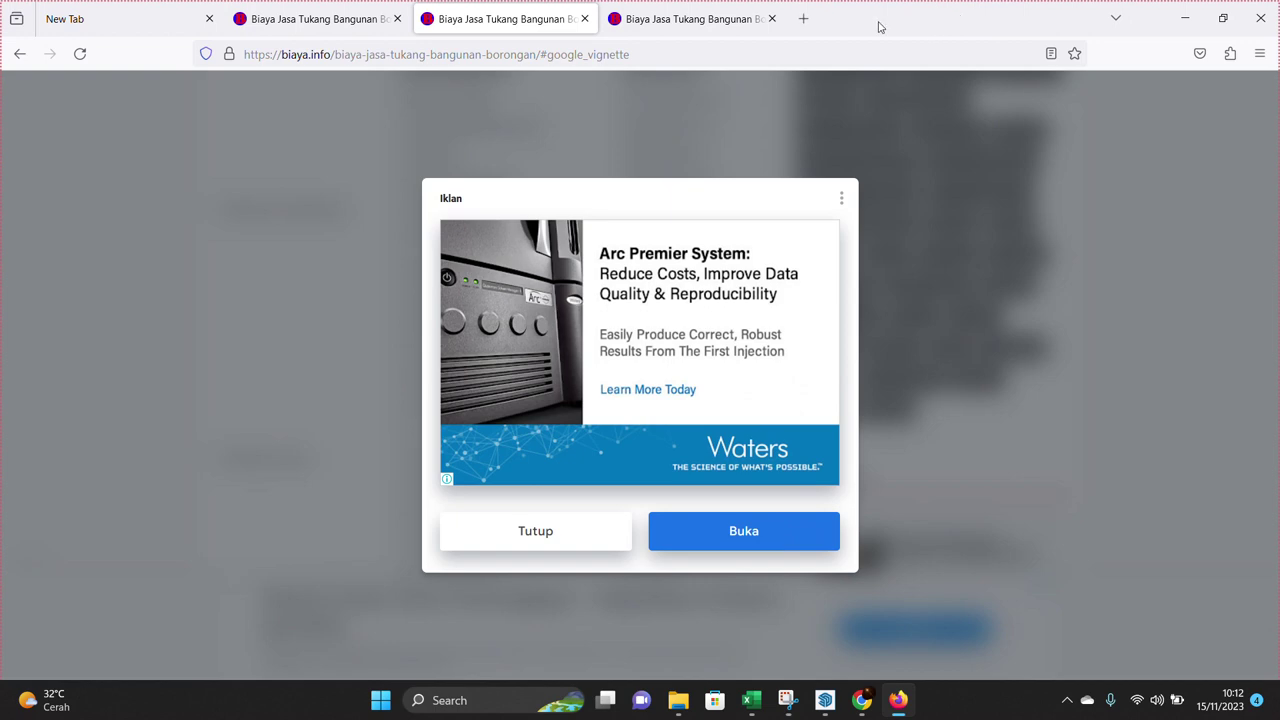
{"action": "left_click", "coordinate": [772, 19]}
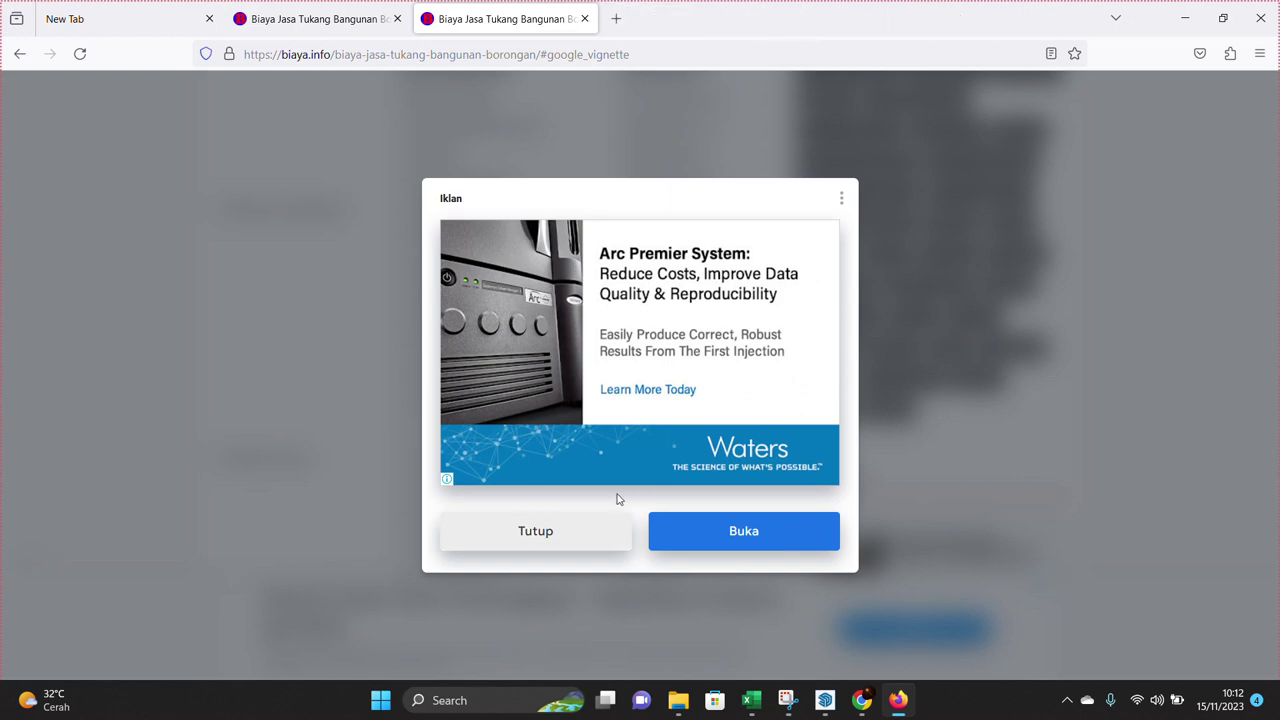
{"action": "left_click", "coordinate": [546, 531]}
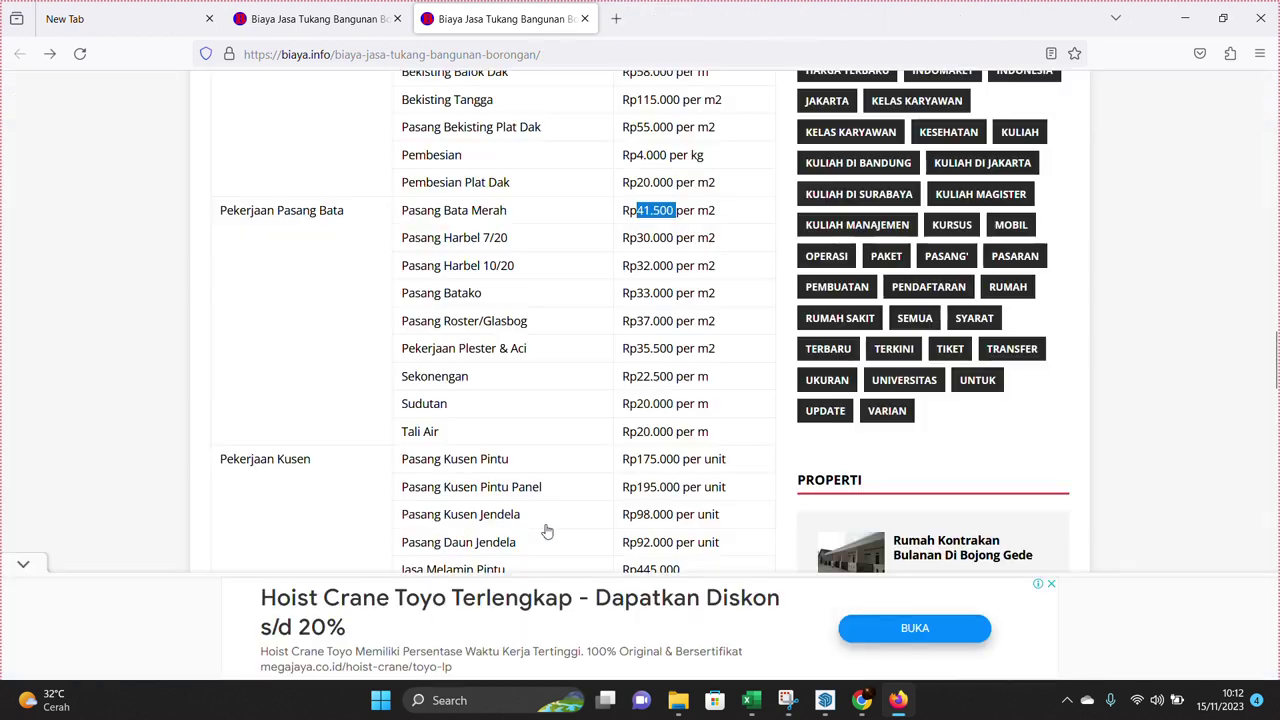
{"action": "left_click", "coordinate": [397, 19]}
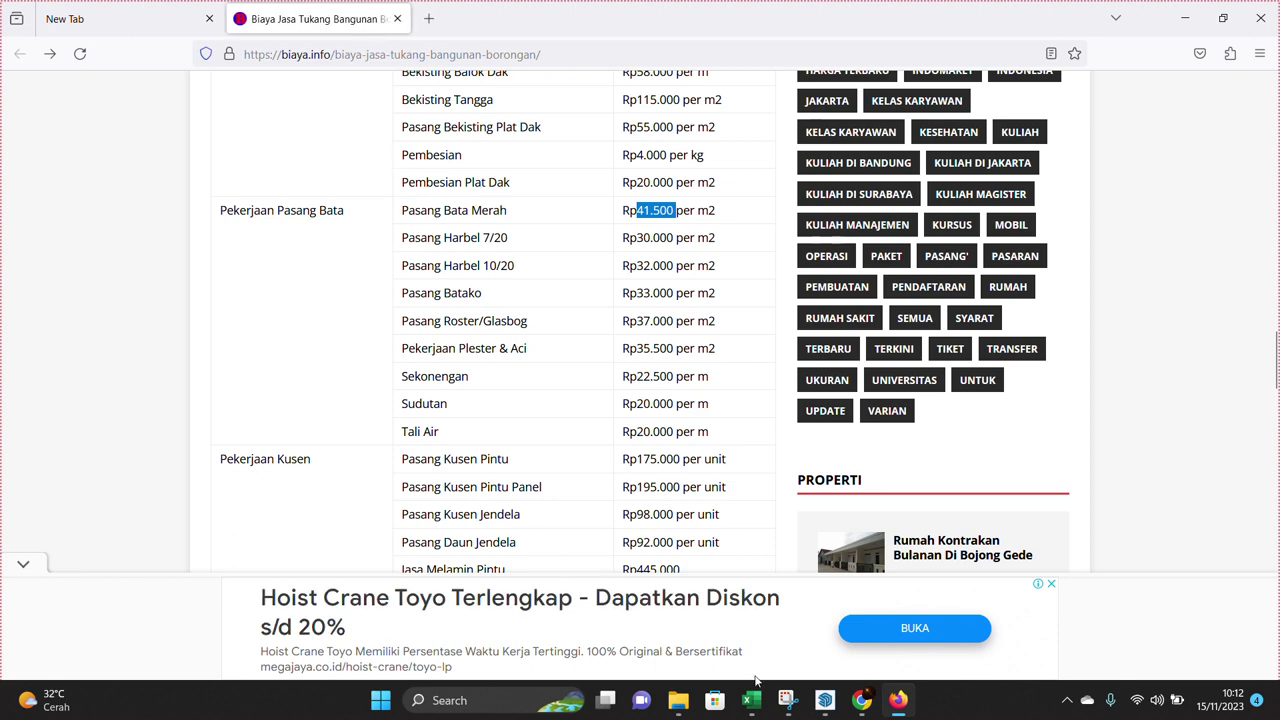
{"action": "left_click", "coordinate": [751, 700]}
Check the paint requirement cells Y4 and Y5: 3,42 litres, 4 cans at Rp151.000
{"action": "scroll", "coordinate": [393, 441], "scroll_direction": "up", "scroll_amount": 1}
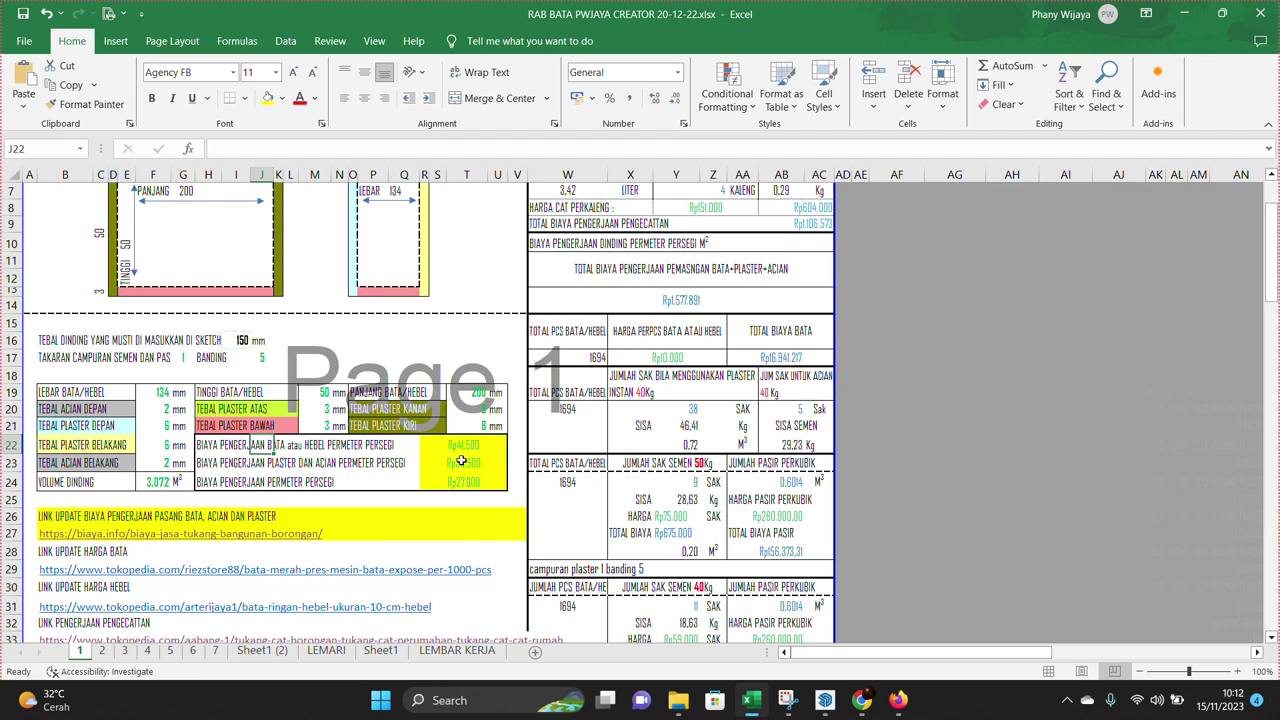
{"action": "scroll", "coordinate": [465, 472], "scroll_direction": "down", "scroll_amount": 1}
{"action": "scroll", "coordinate": [465, 472], "scroll_direction": "down", "scroll_amount": 1}
{"action": "scroll", "coordinate": [465, 472], "scroll_direction": "down", "scroll_amount": 1}
{"action": "scroll", "coordinate": [455, 455], "scroll_direction": "up", "scroll_amount": 4}
{"action": "scroll", "coordinate": [455, 455], "scroll_direction": "up", "scroll_amount": 2}
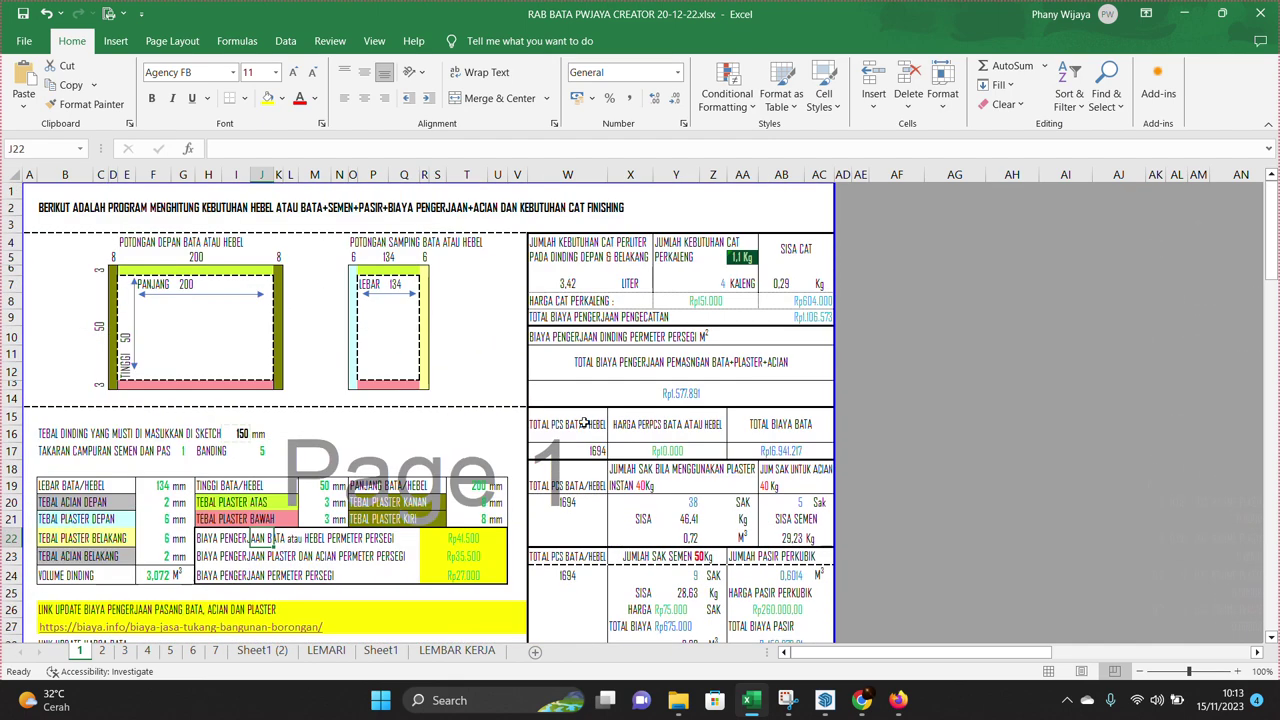
{"action": "left_click", "coordinate": [673, 245]}
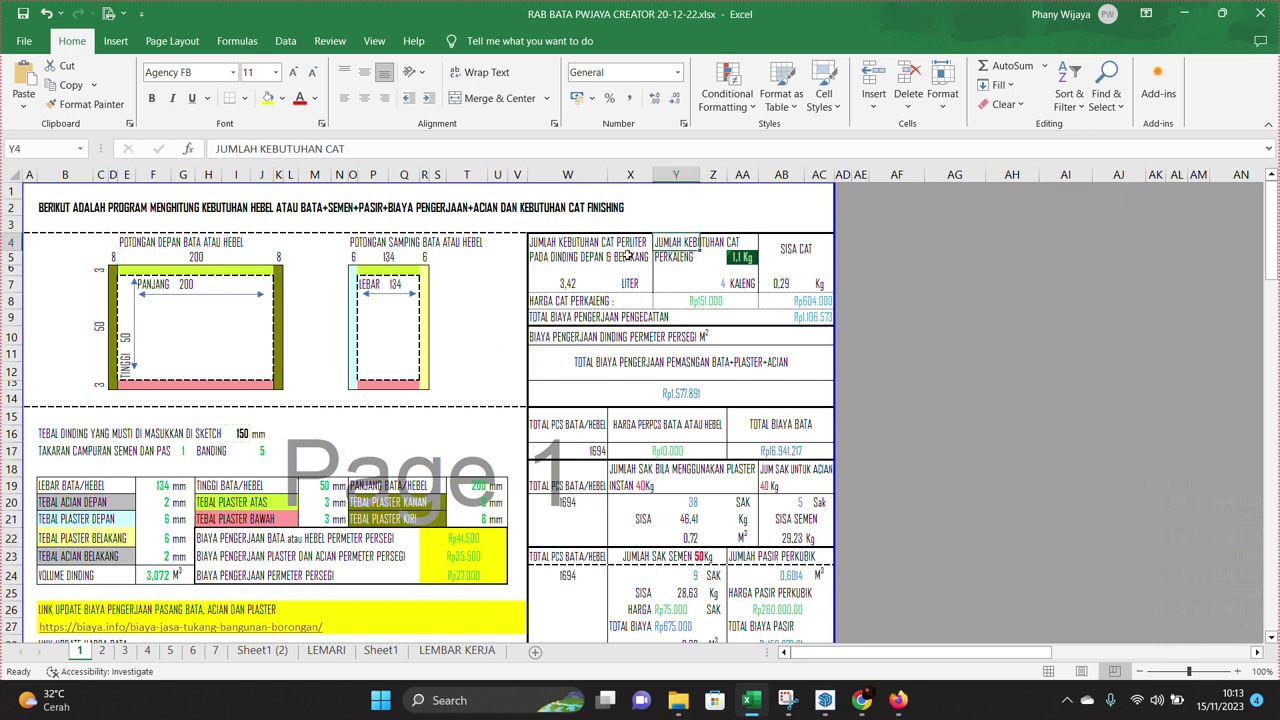
{"action": "left_click", "coordinate": [674, 258]}
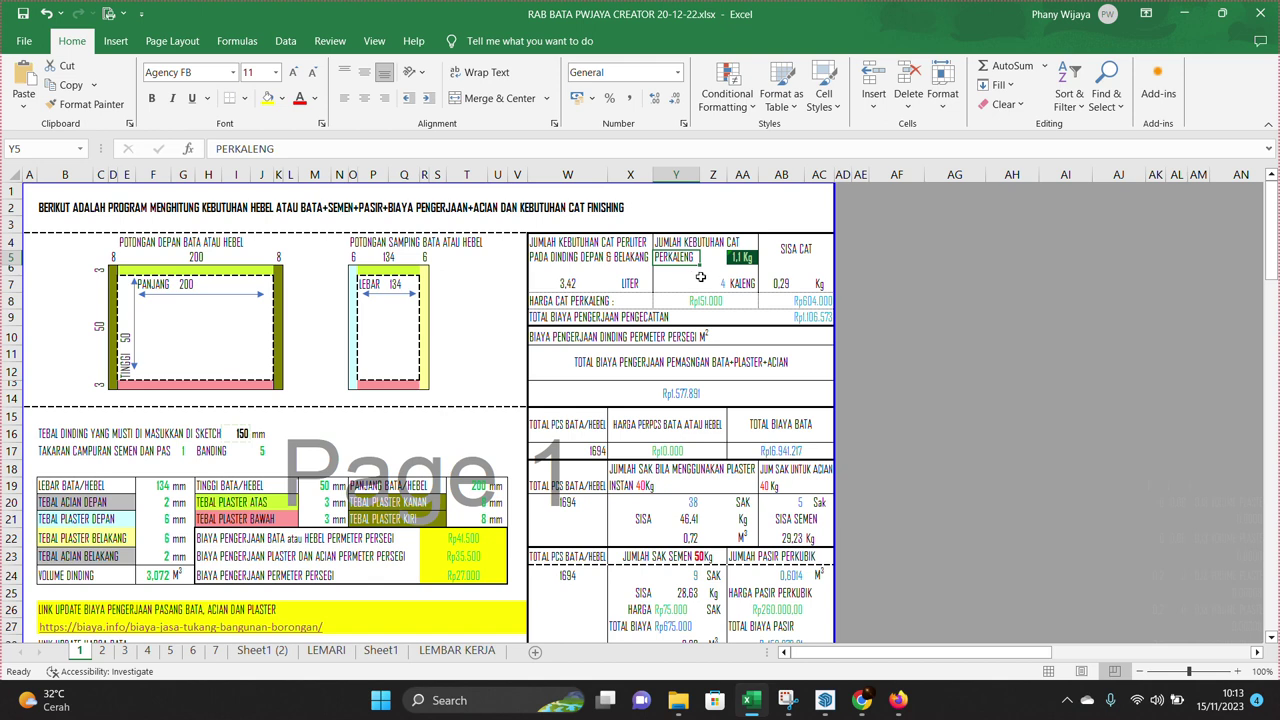
Re-commit the 1,1 Kg paint-per-can amount in AA5, glancing at the Rp151.000 can price
{"action": "left_click", "coordinate": [737, 258]}
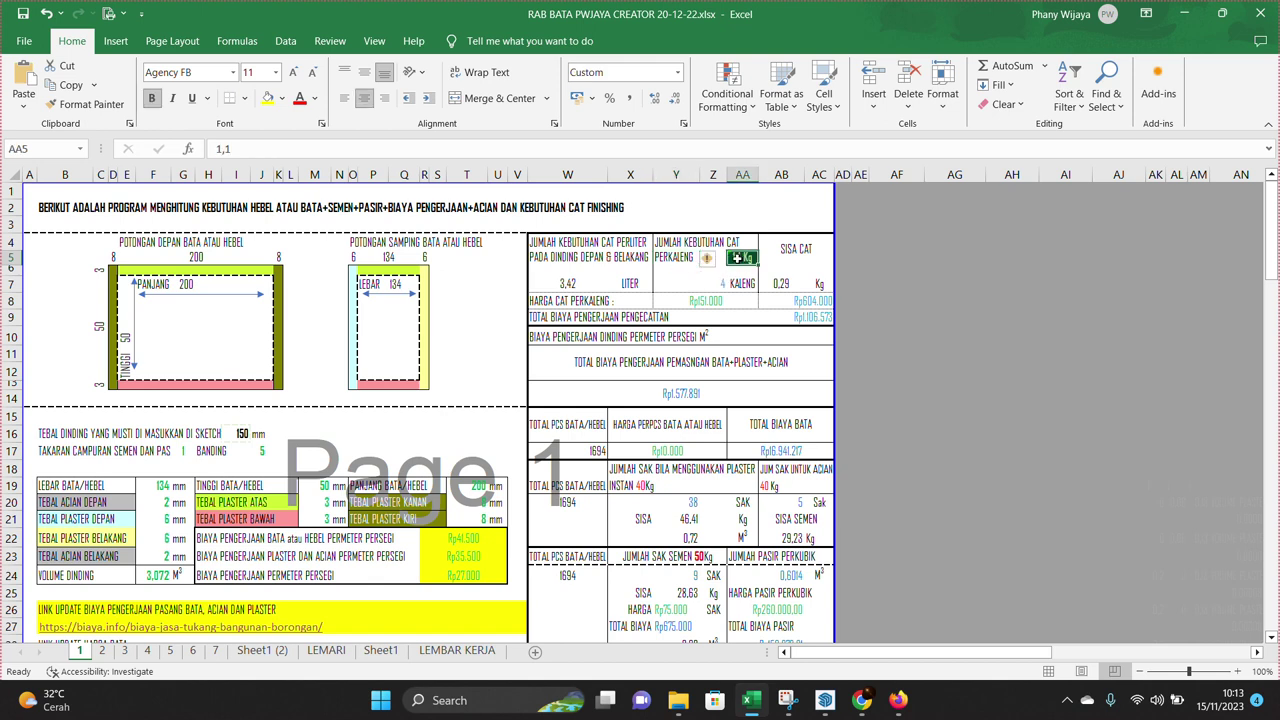
{"action": "double_click", "coordinate": [737, 258]}
{"action": "key", "text": "Escape"}
{"action": "double_click", "coordinate": [741, 258]}
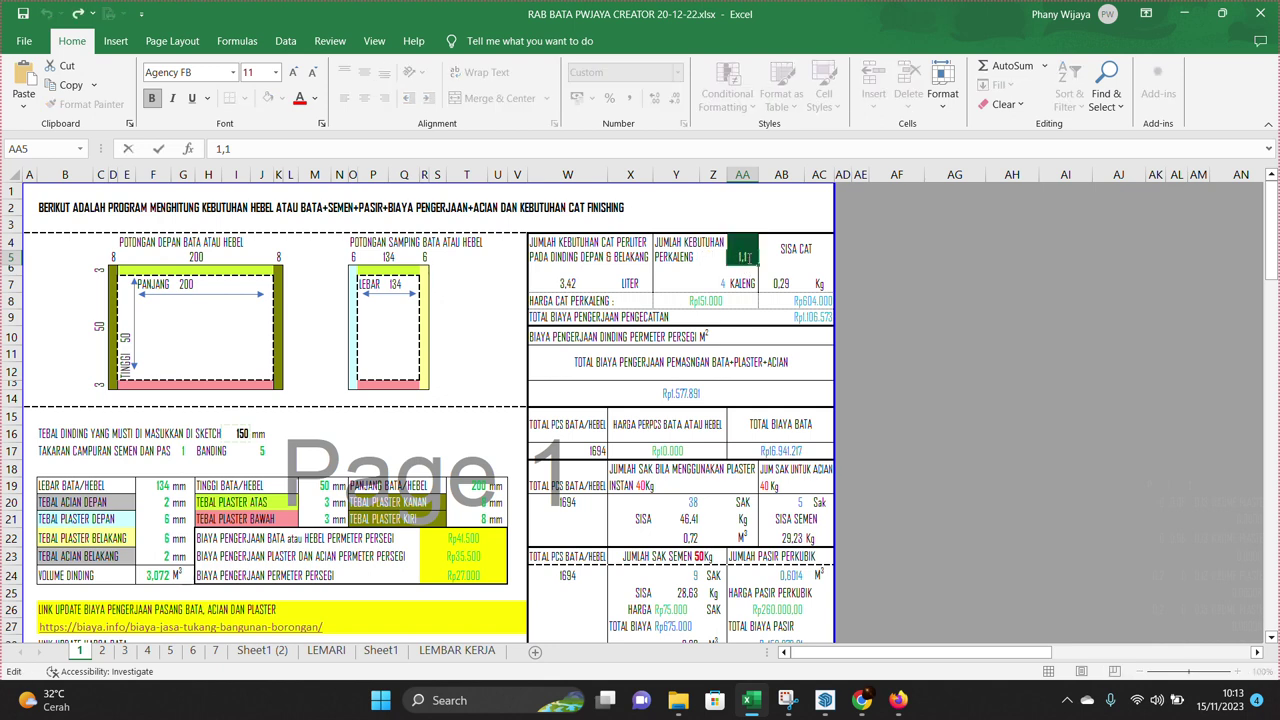
{"action": "key", "text": "Return"}
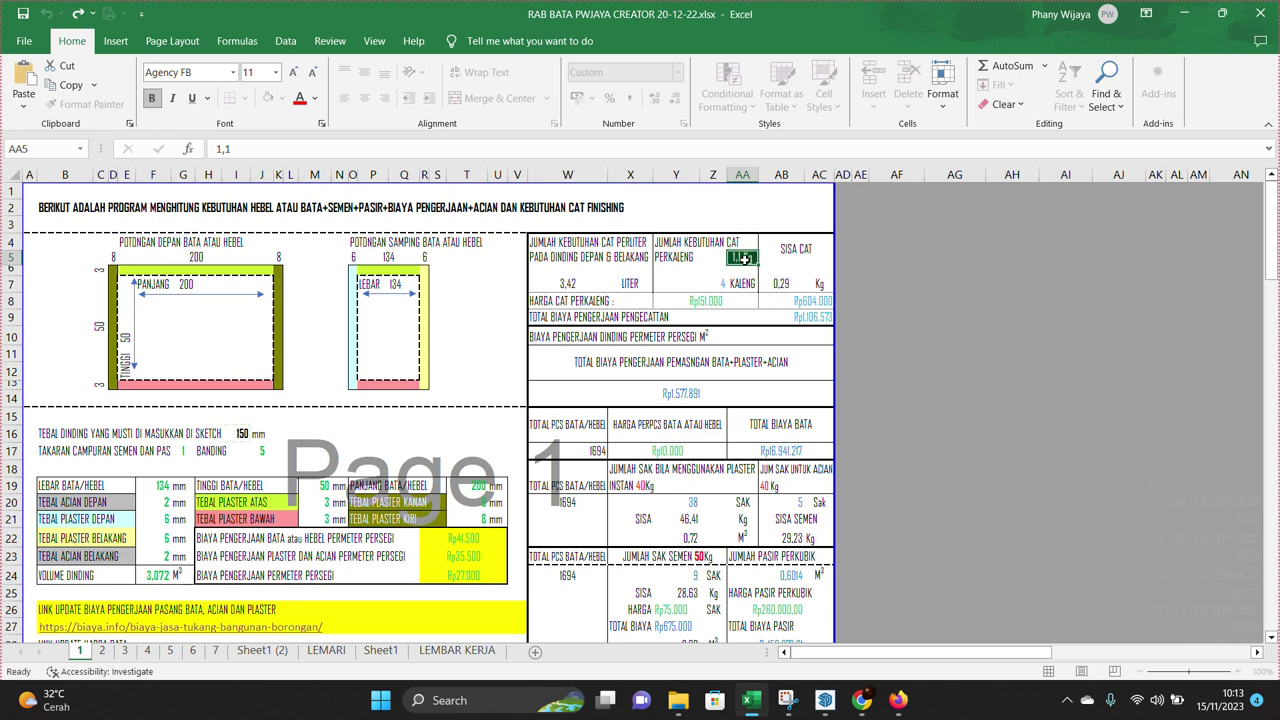
{"action": "left_click", "coordinate": [743, 258]}
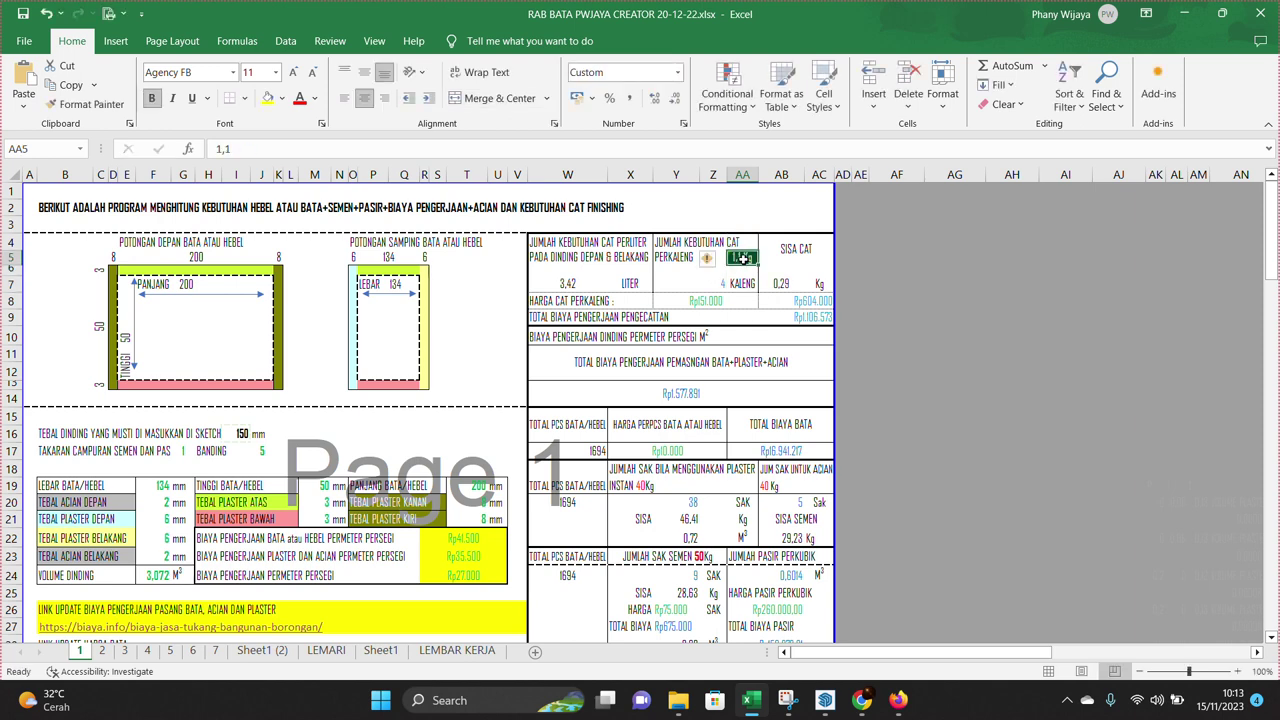
{"action": "left_click", "coordinate": [575, 303]}
{"action": "left_click", "coordinate": [710, 301]}
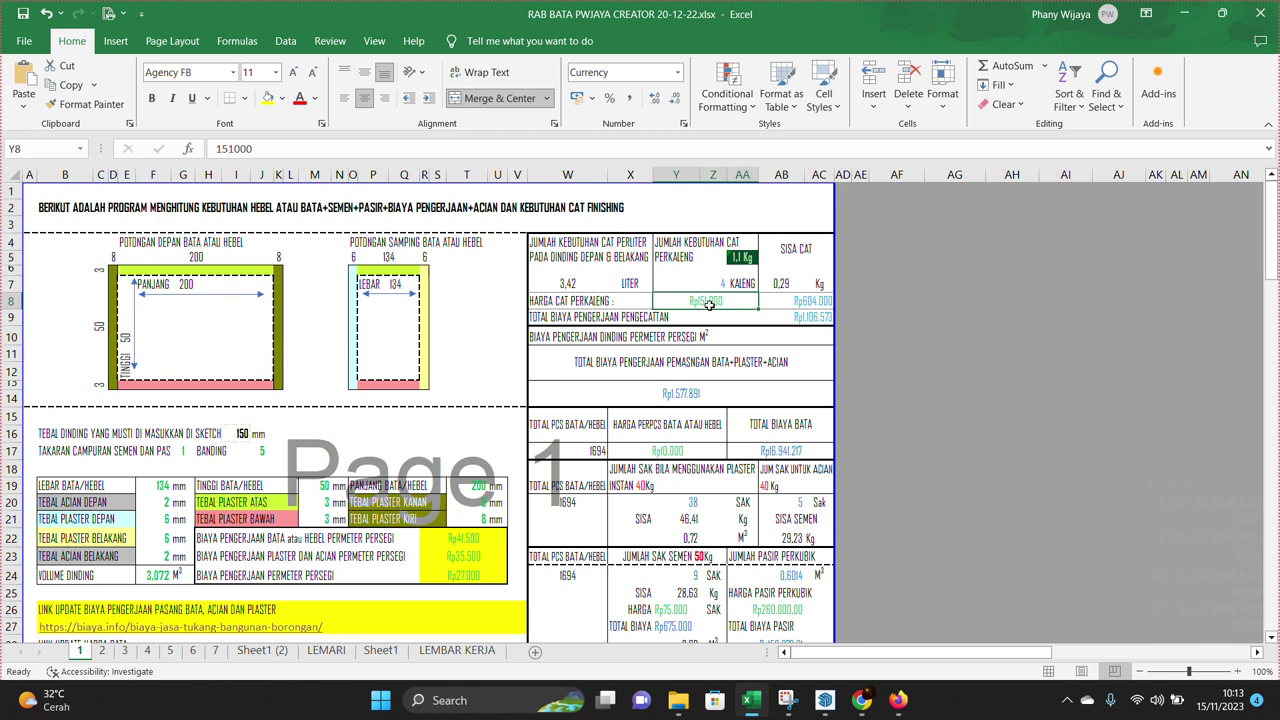
{"action": "left_click", "coordinate": [737, 258]}
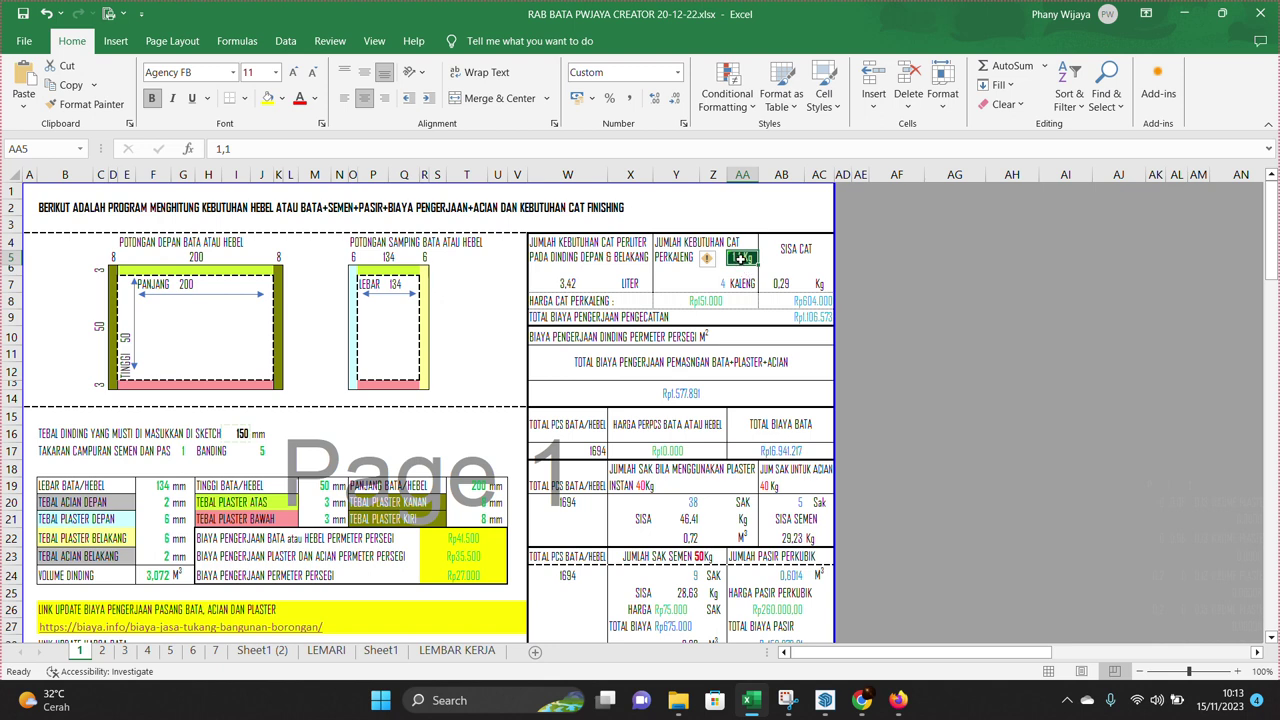
{"action": "double_click", "coordinate": [741, 258]}
{"action": "key", "text": "Return"}
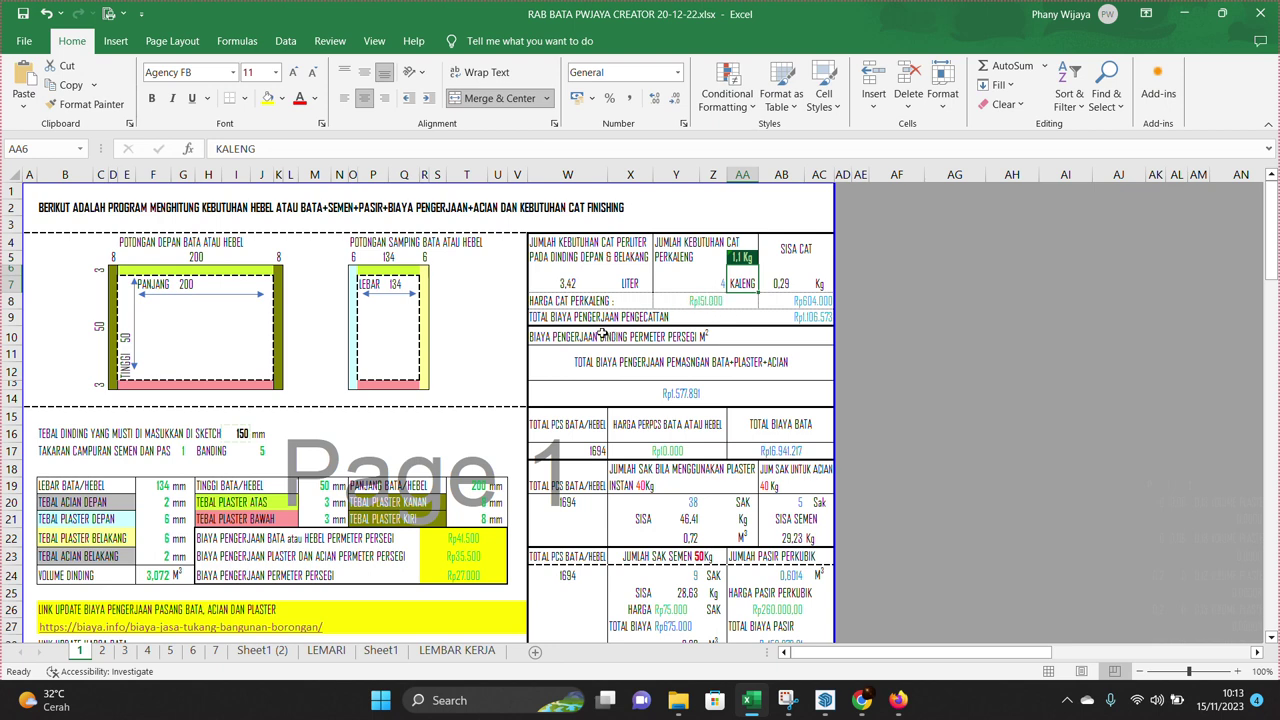
Check the Rp151.000 paint can price and the Rp10.000 price per brick
{"action": "left_click", "coordinate": [695, 297]}
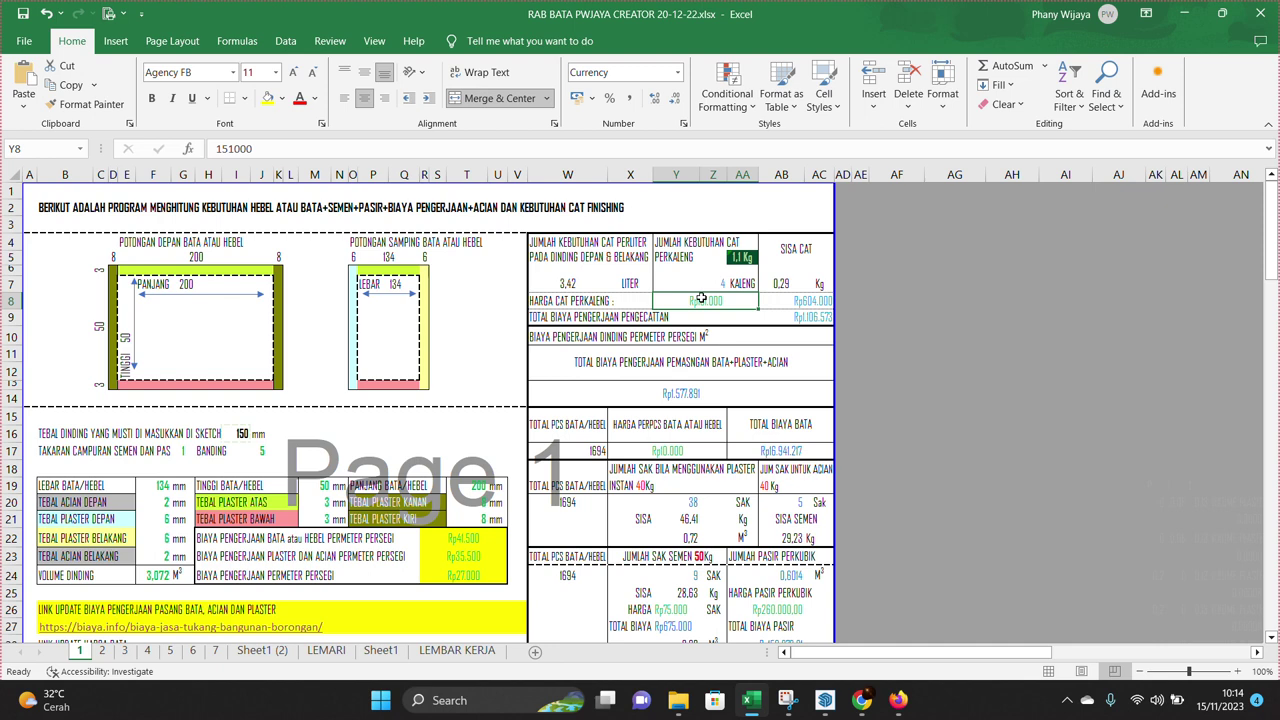
{"action": "scroll", "coordinate": [702, 298], "scroll_direction": "down", "scroll_amount": 1}
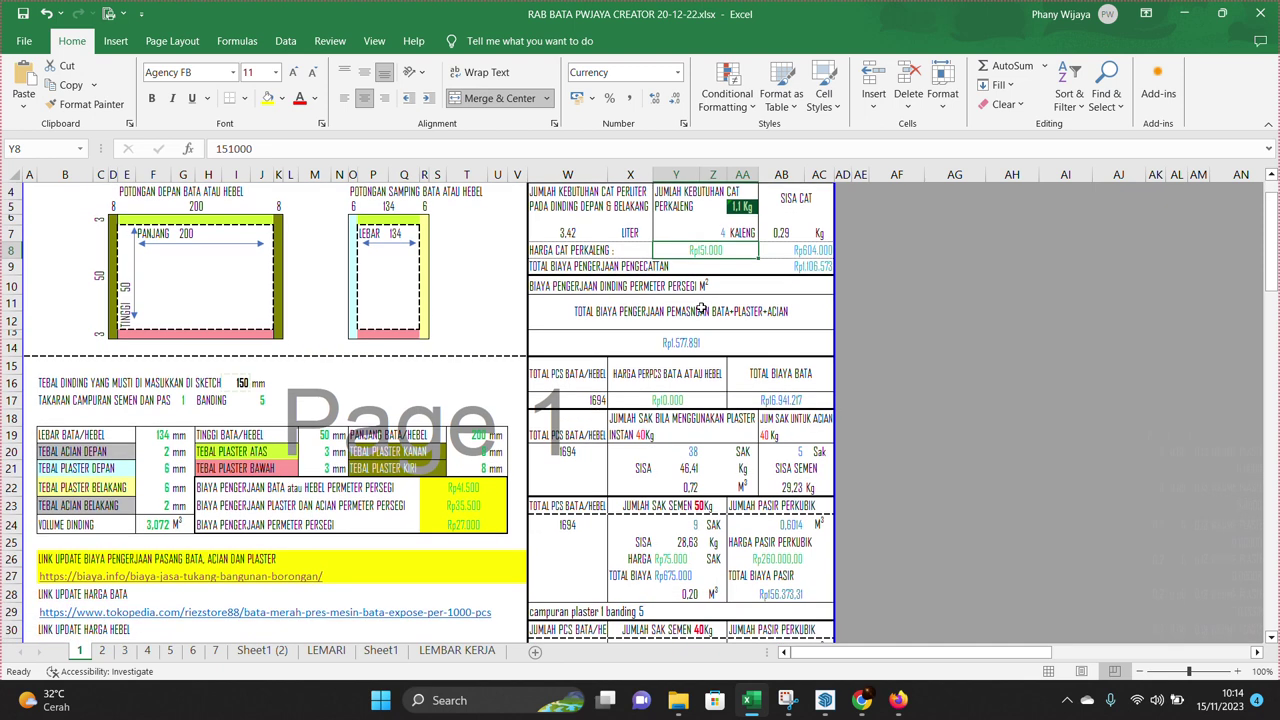
{"action": "left_click", "coordinate": [659, 402]}
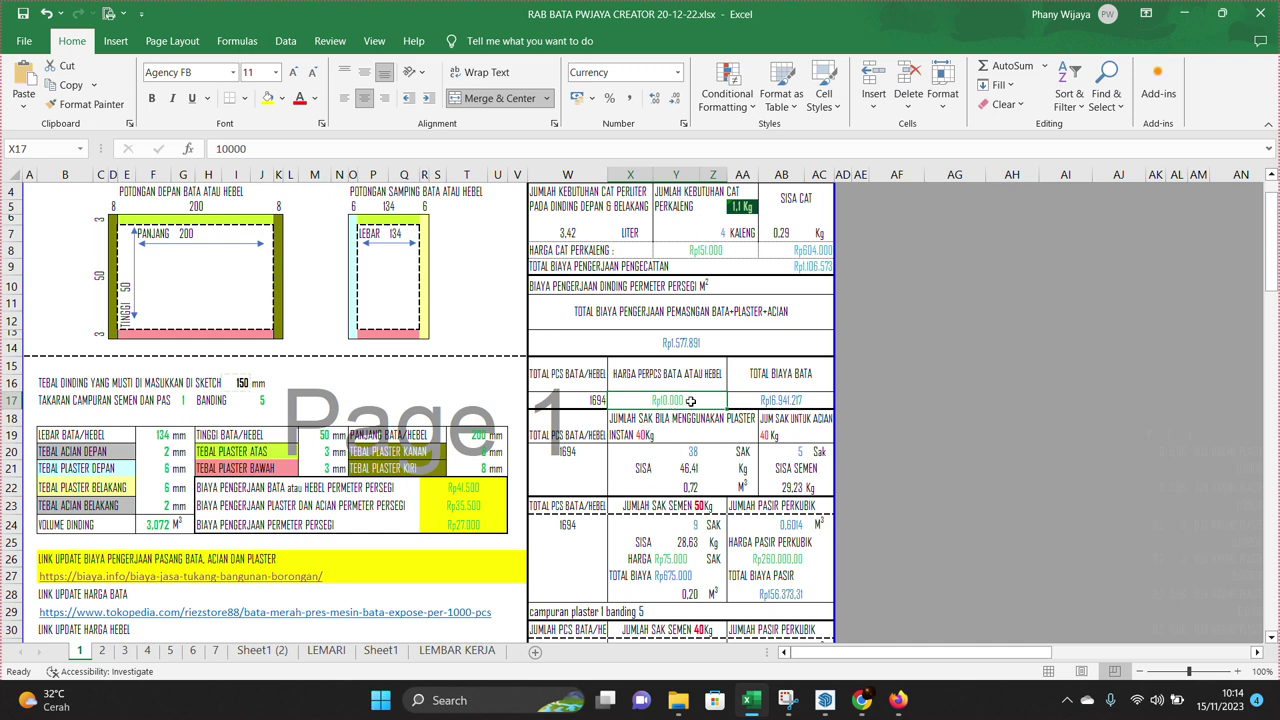
{"action": "scroll", "coordinate": [689, 396], "scroll_direction": "down", "scroll_amount": 3}
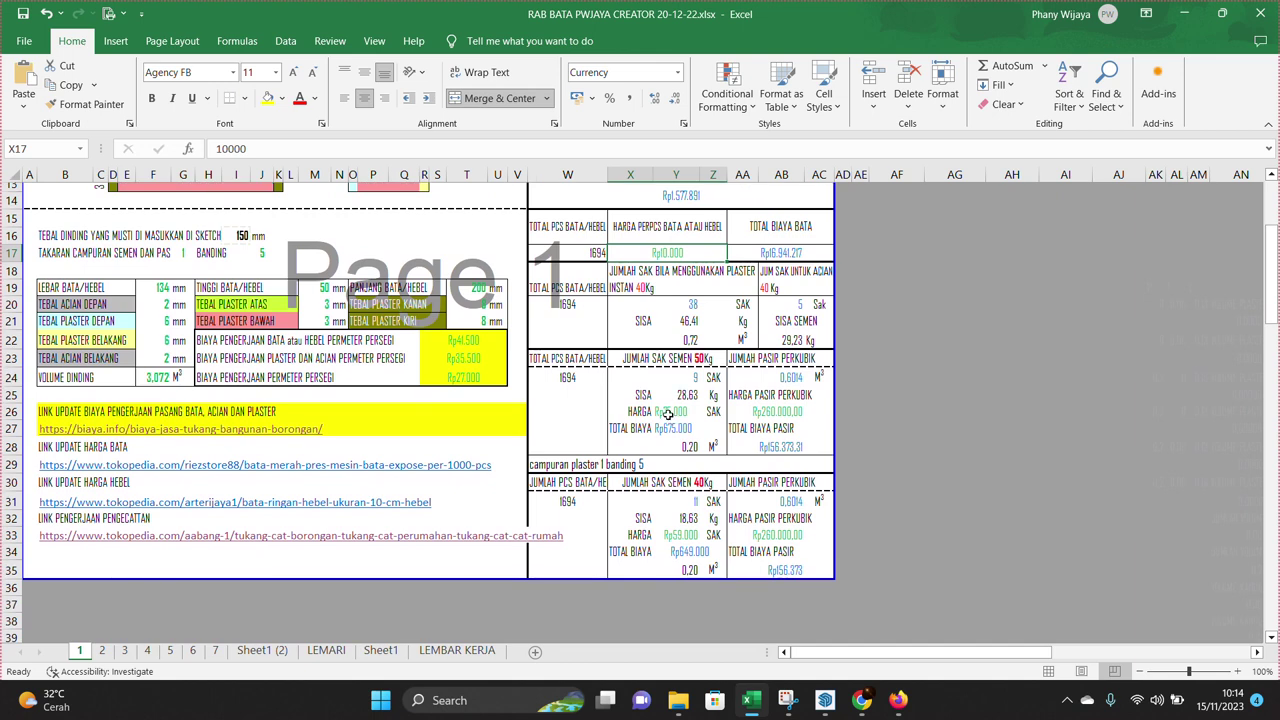
{"action": "left_click", "coordinate": [668, 413]}
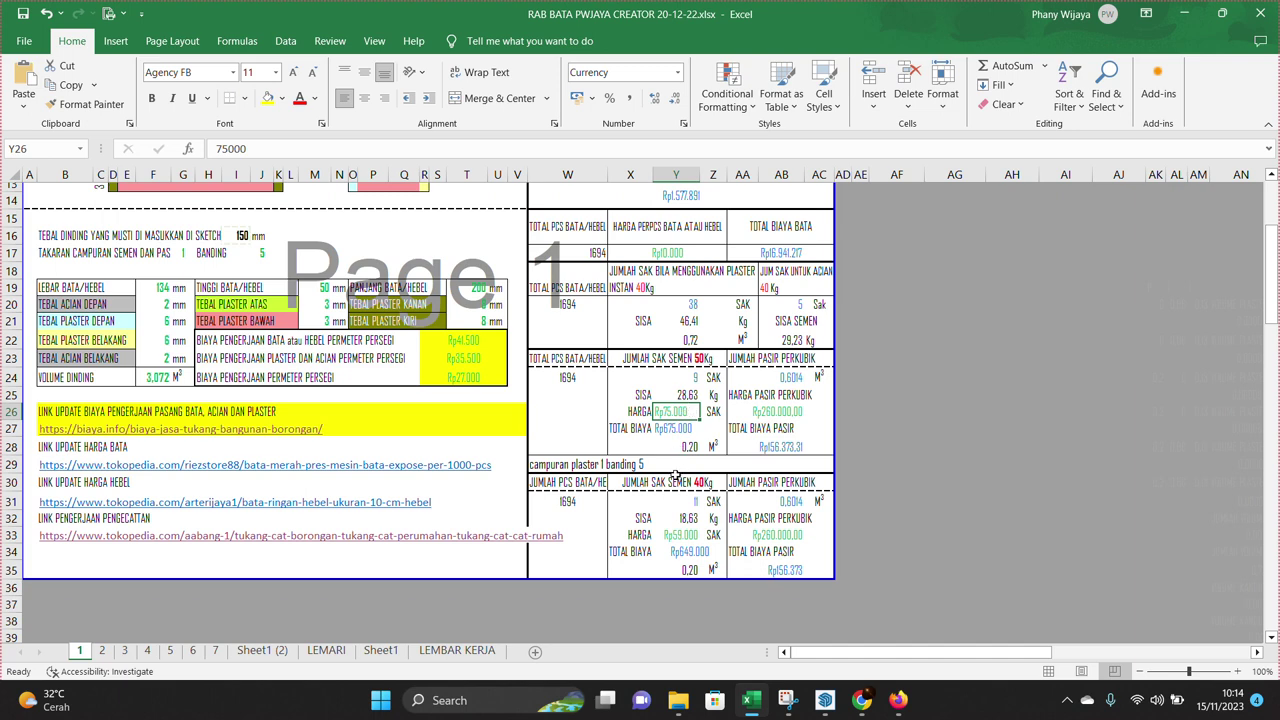
{"action": "left_click", "coordinate": [685, 538]}
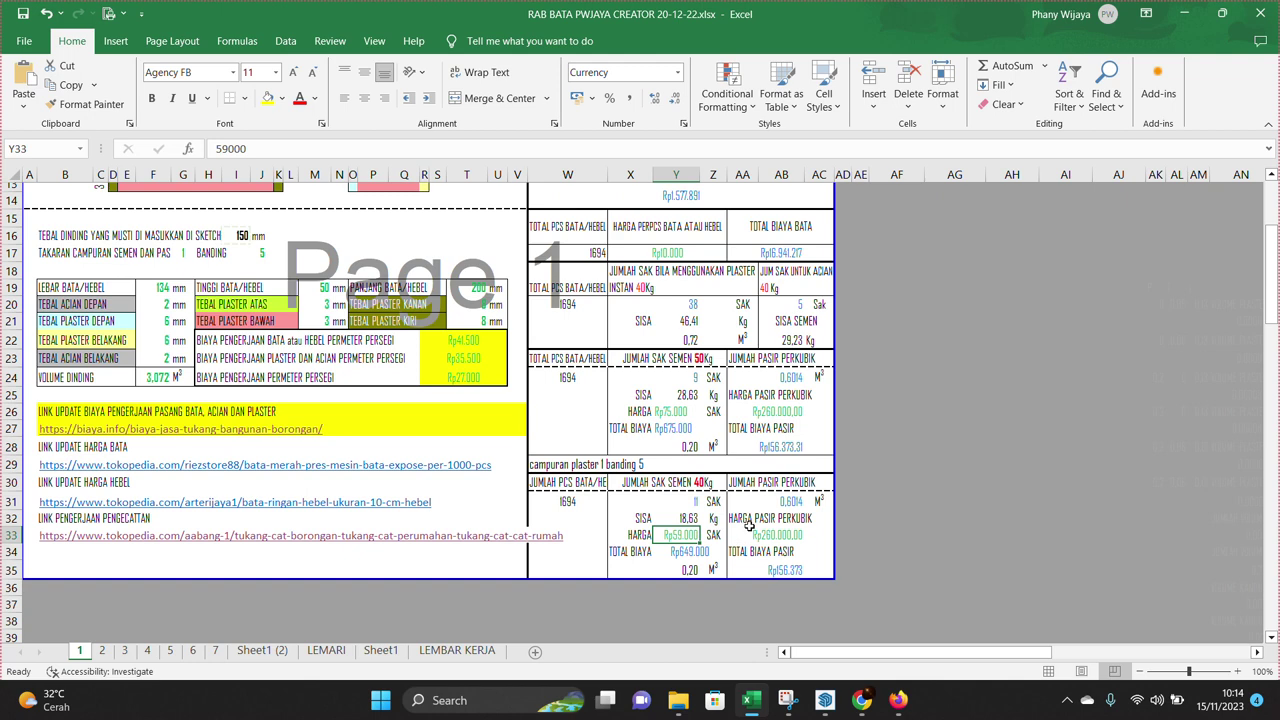
{"action": "left_click", "coordinate": [758, 484]}
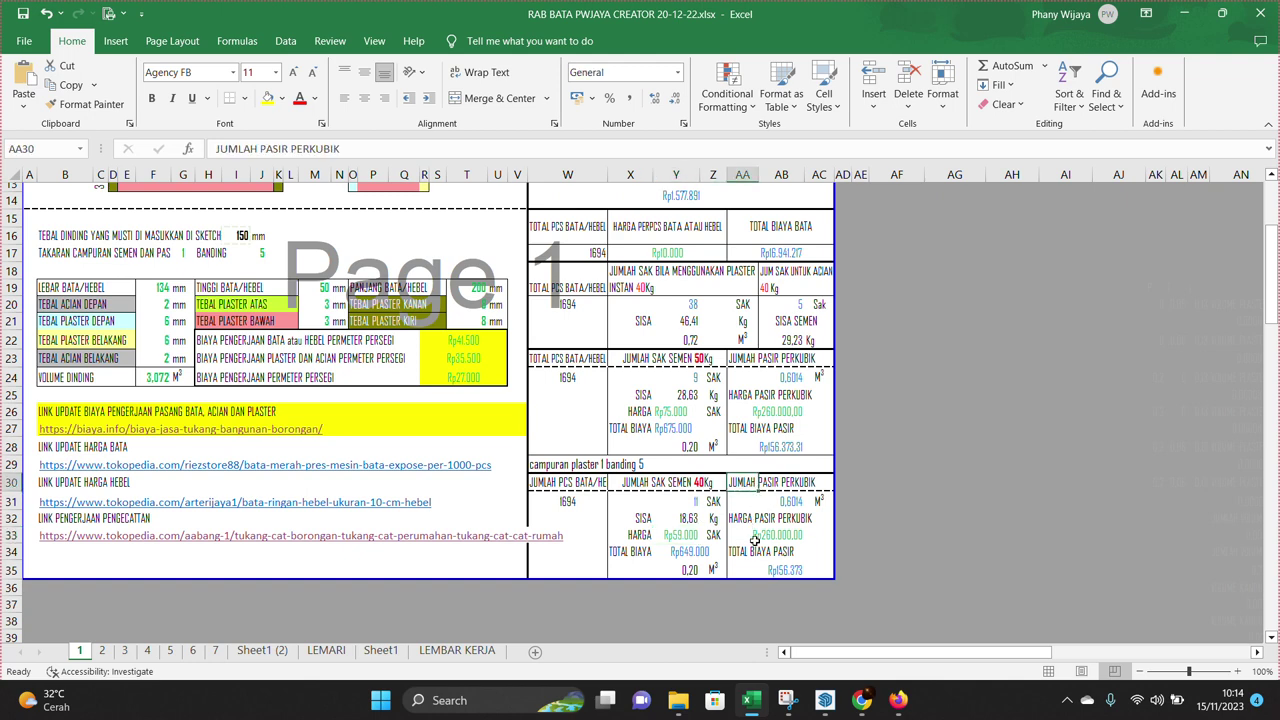
{"action": "left_click", "coordinate": [735, 517]}
{"action": "left_click", "coordinate": [768, 538]}
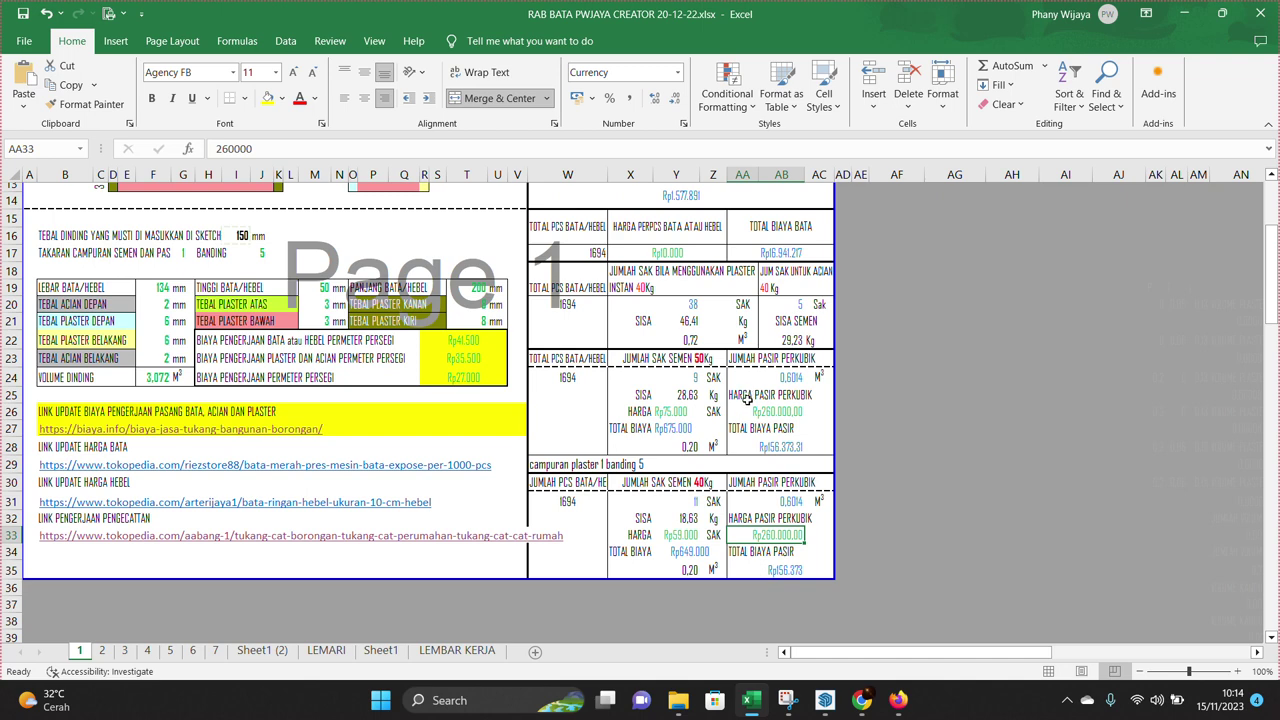
{"action": "left_click", "coordinate": [747, 399]}
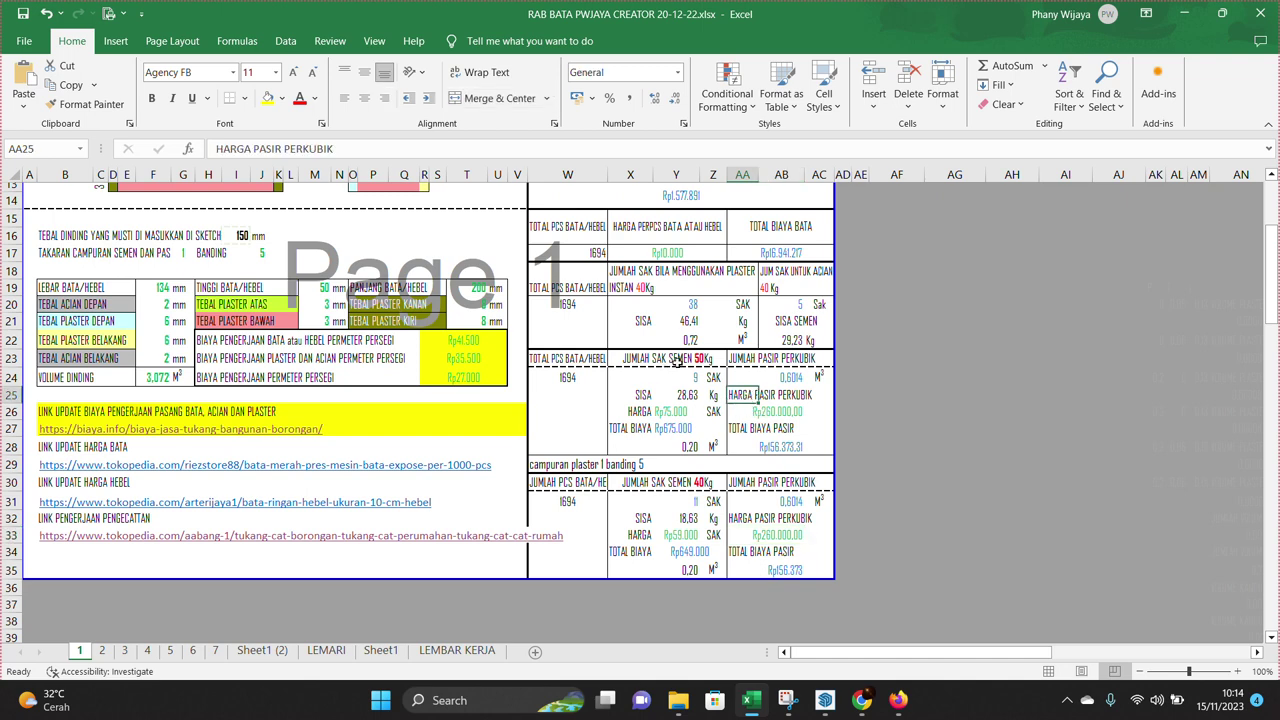
{"action": "left_click", "coordinate": [703, 358]}
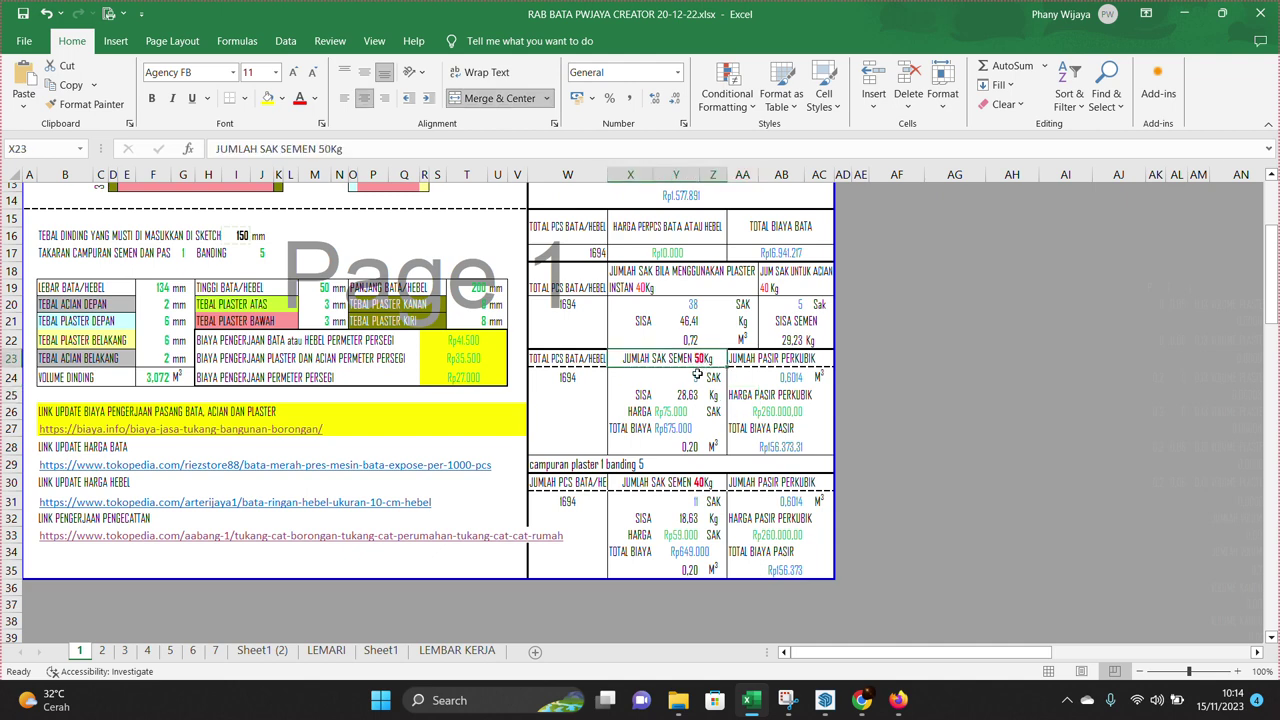
{"action": "left_click", "coordinate": [695, 489]}
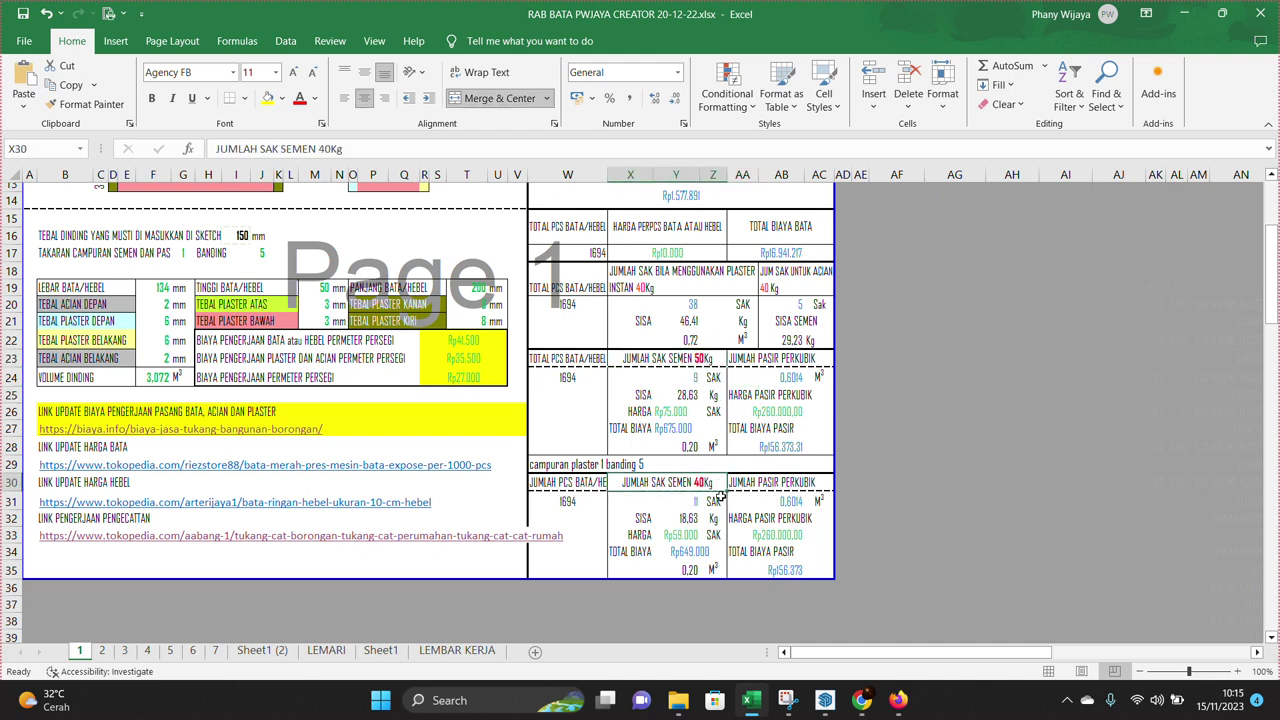
{"action": "left_click", "coordinate": [665, 414]}
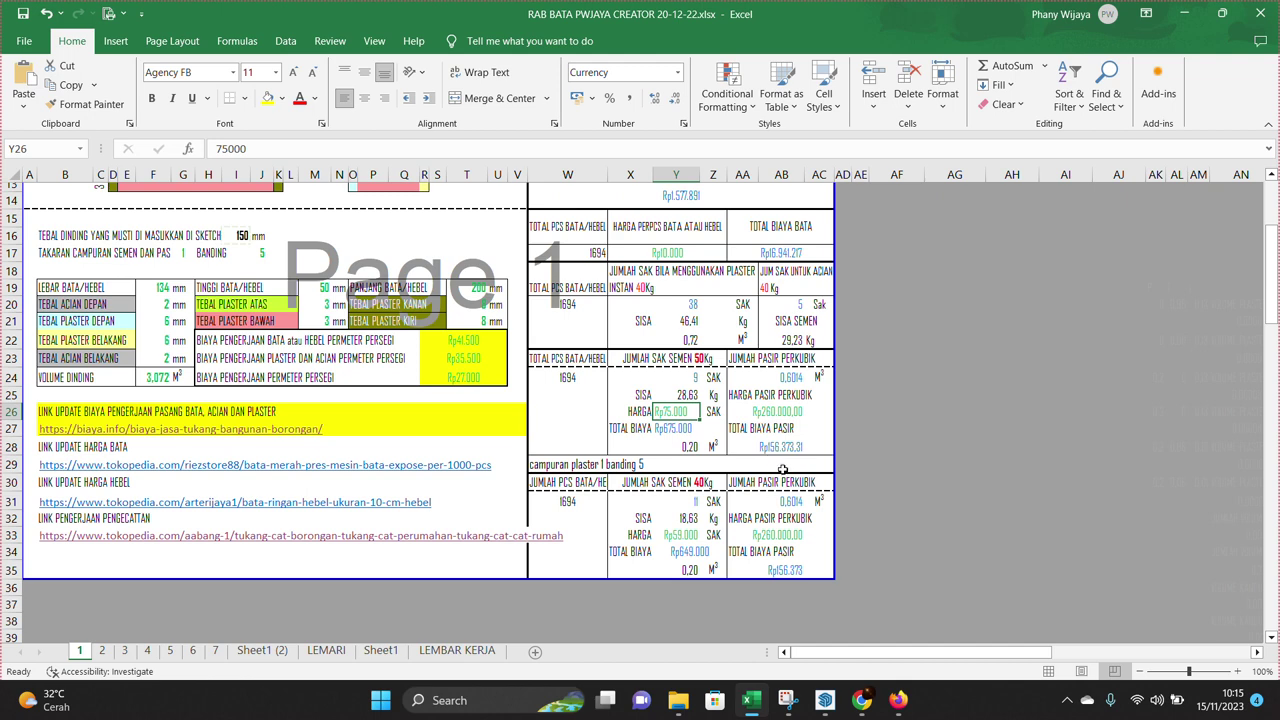
{"action": "scroll", "coordinate": [776, 452], "scroll_direction": "up", "scroll_amount": 2}
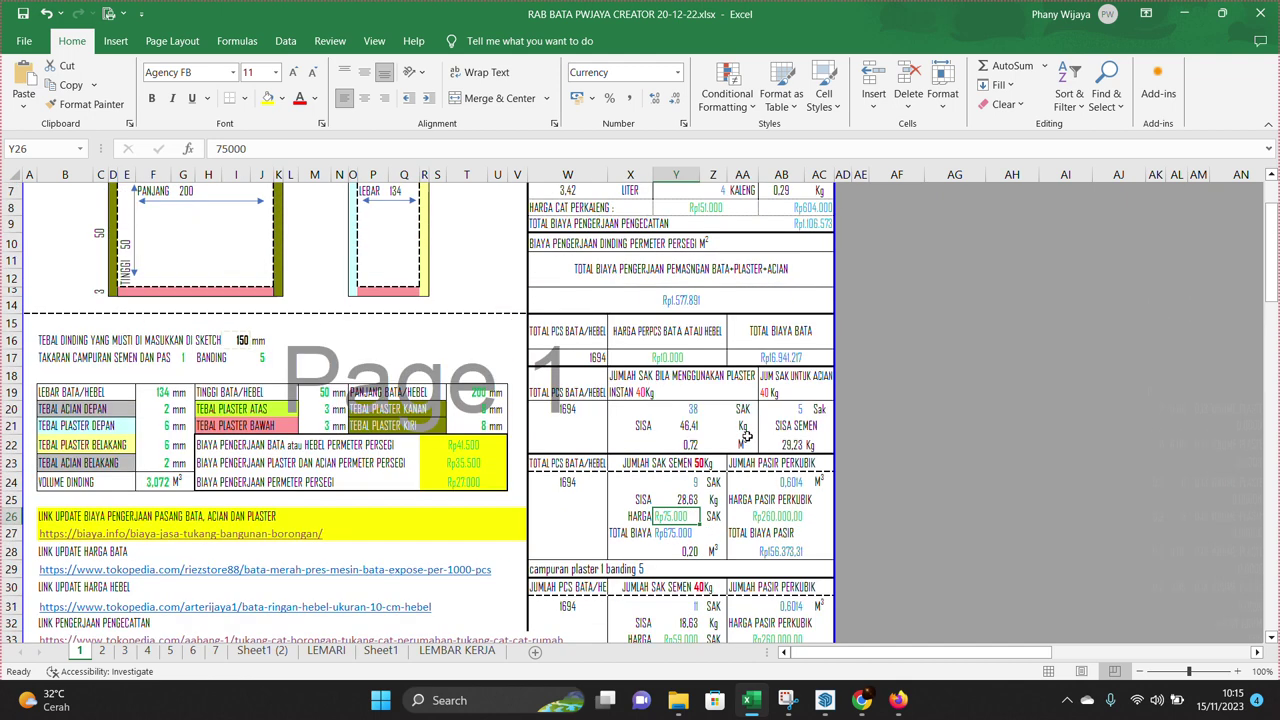
{"action": "left_click", "coordinate": [692, 486]}
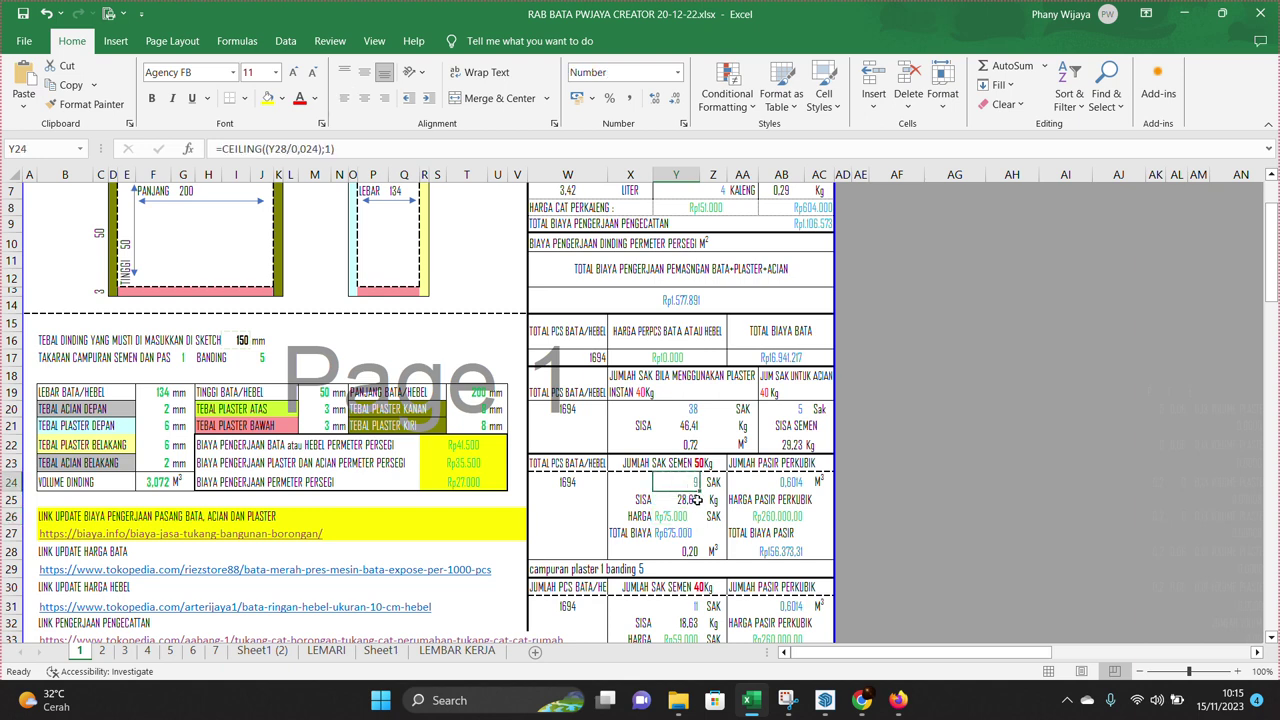
{"action": "scroll", "coordinate": [695, 496], "scroll_direction": "down", "scroll_amount": 2}
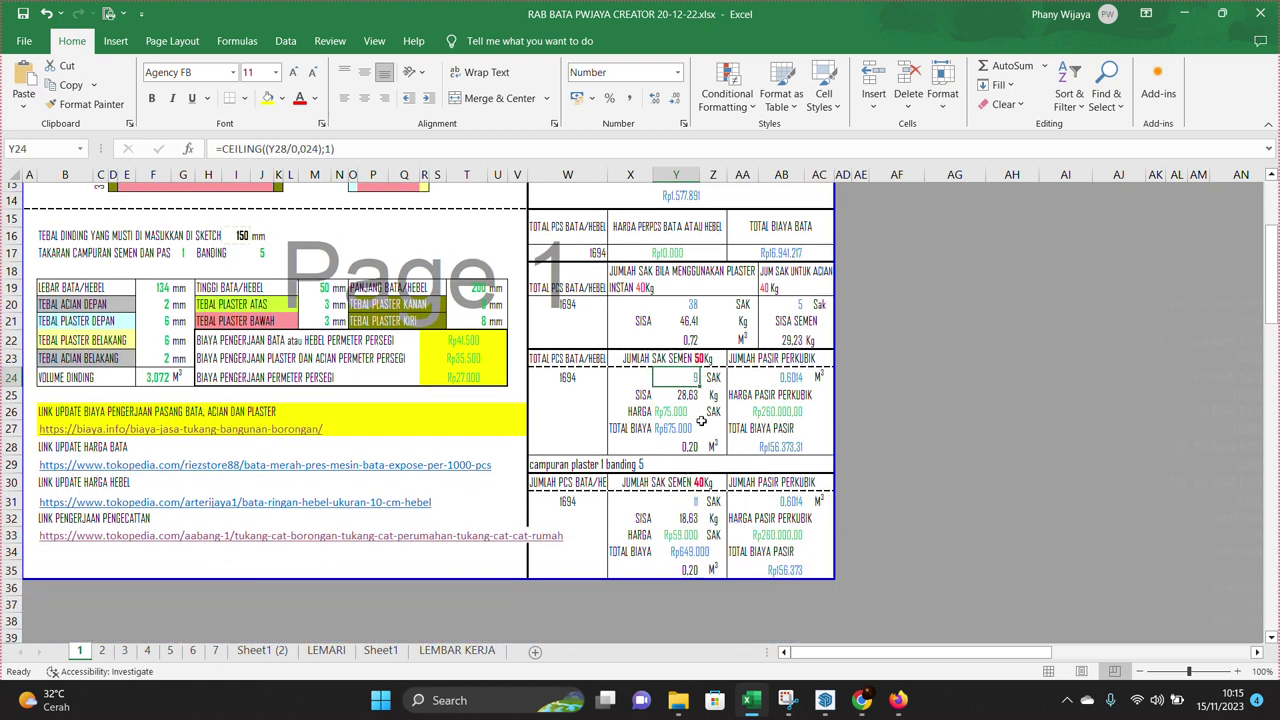
{"action": "left_click", "coordinate": [699, 501]}
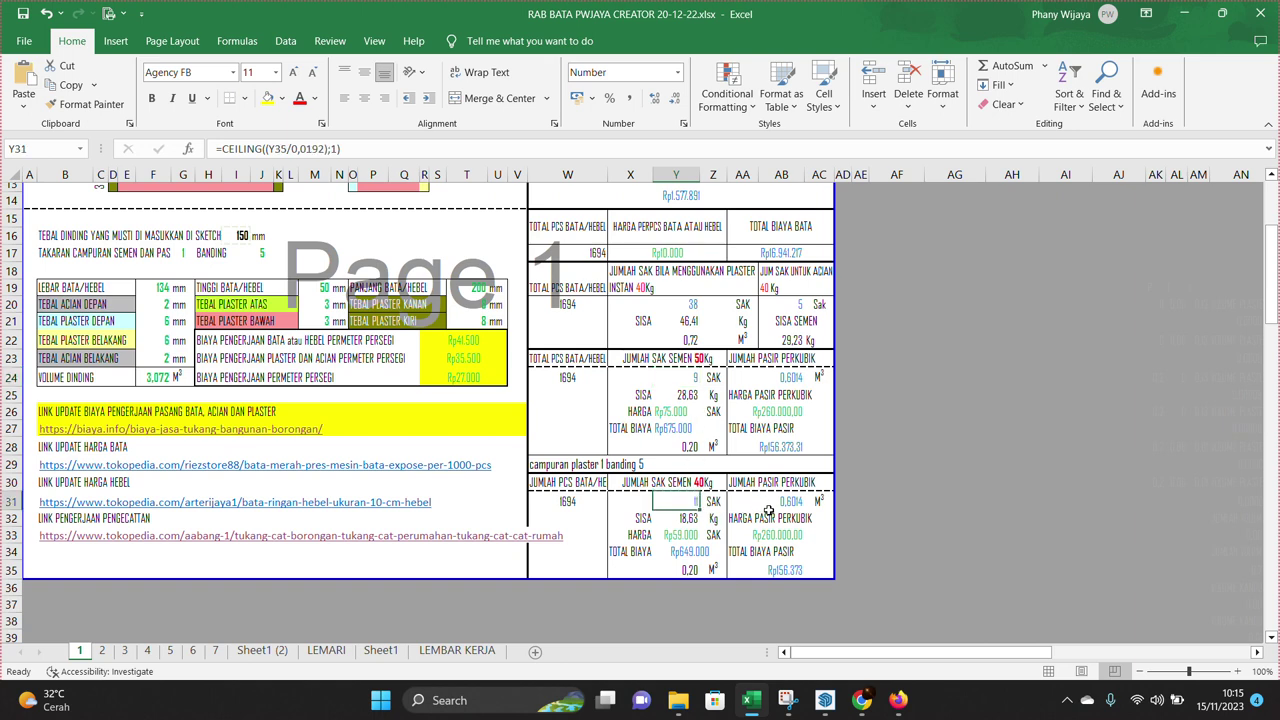
{"action": "left_click", "coordinate": [632, 556]}
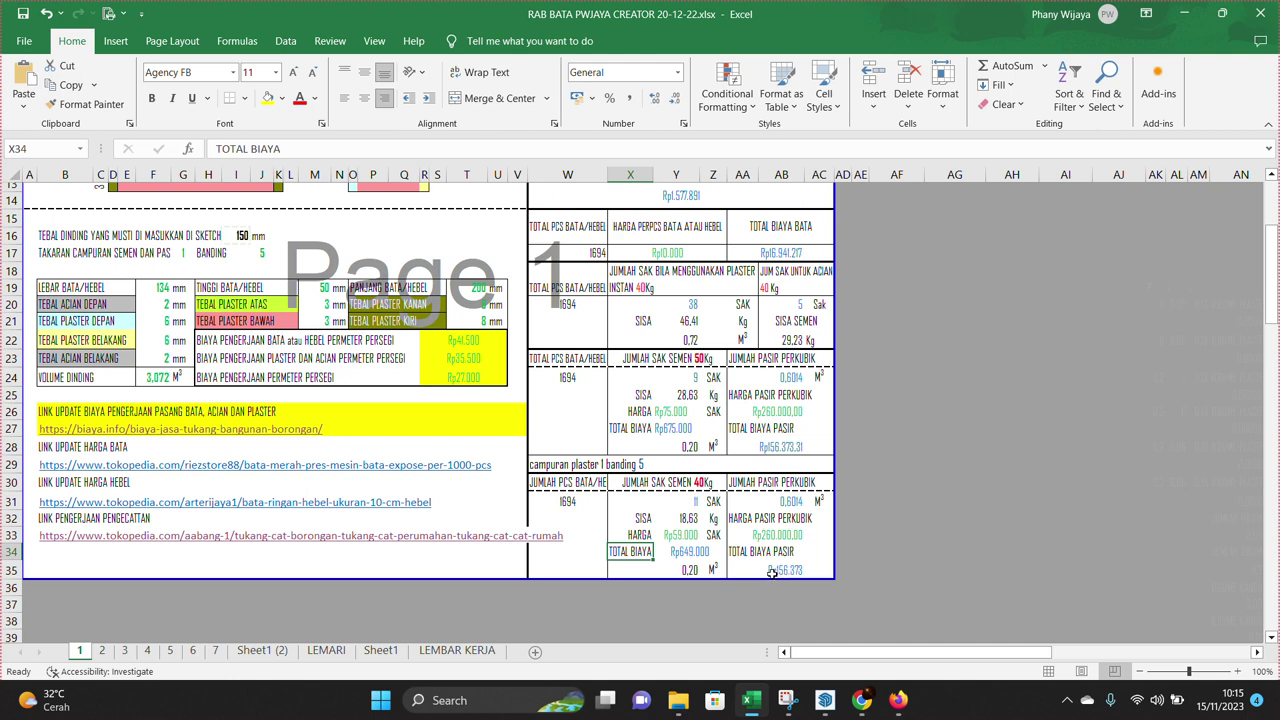
{"action": "left_click", "coordinate": [752, 556]}
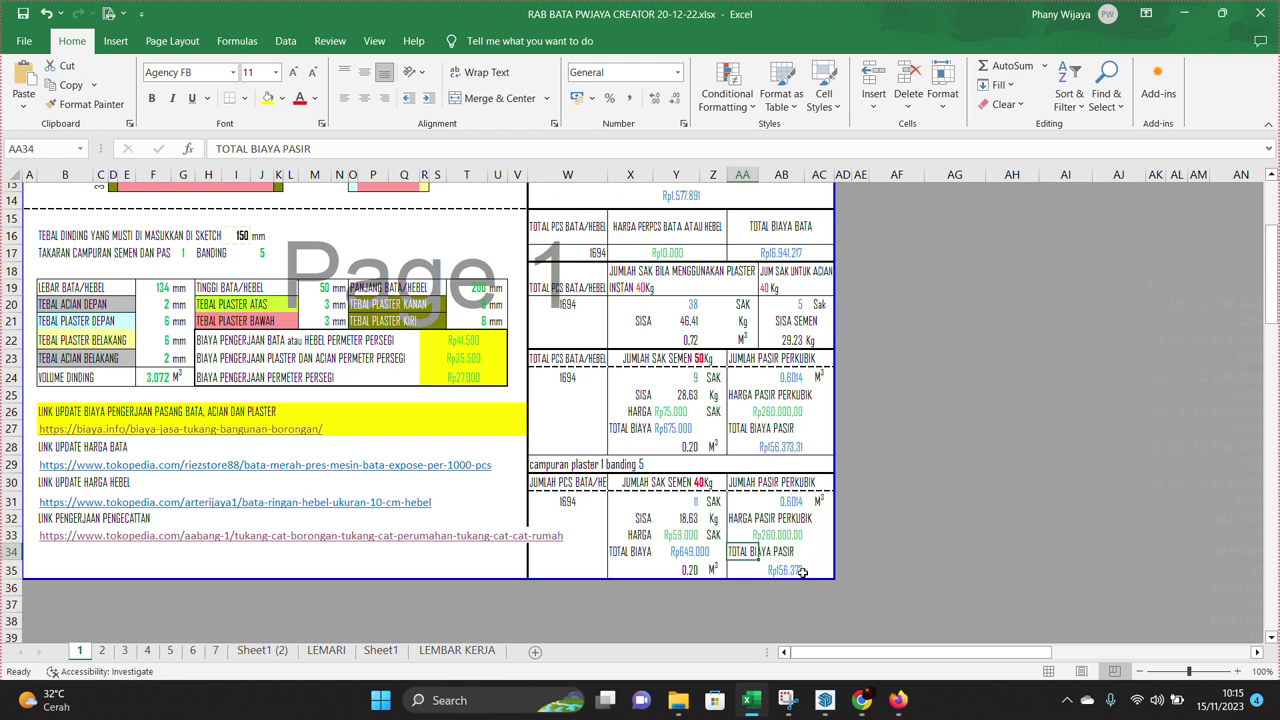
{"action": "scroll", "coordinate": [790, 569], "scroll_direction": "up", "scroll_amount": 2}
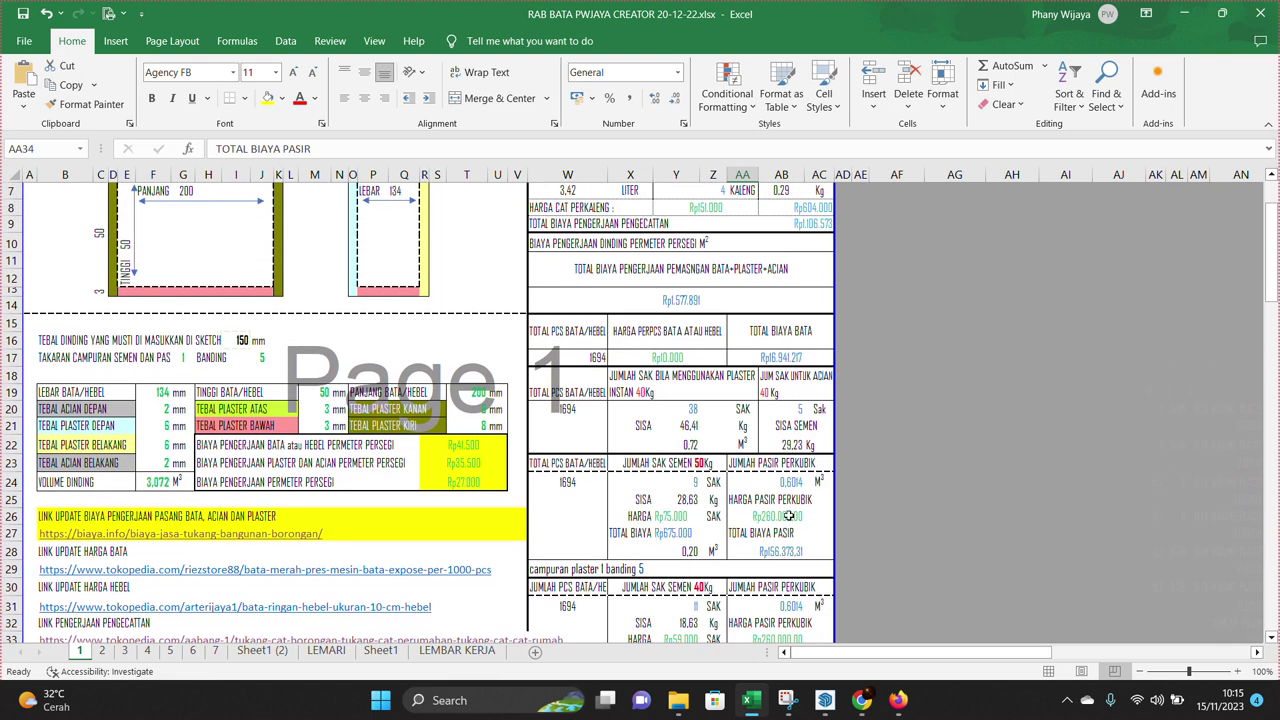
{"action": "scroll", "coordinate": [674, 388], "scroll_direction": "up", "scroll_amount": 1}
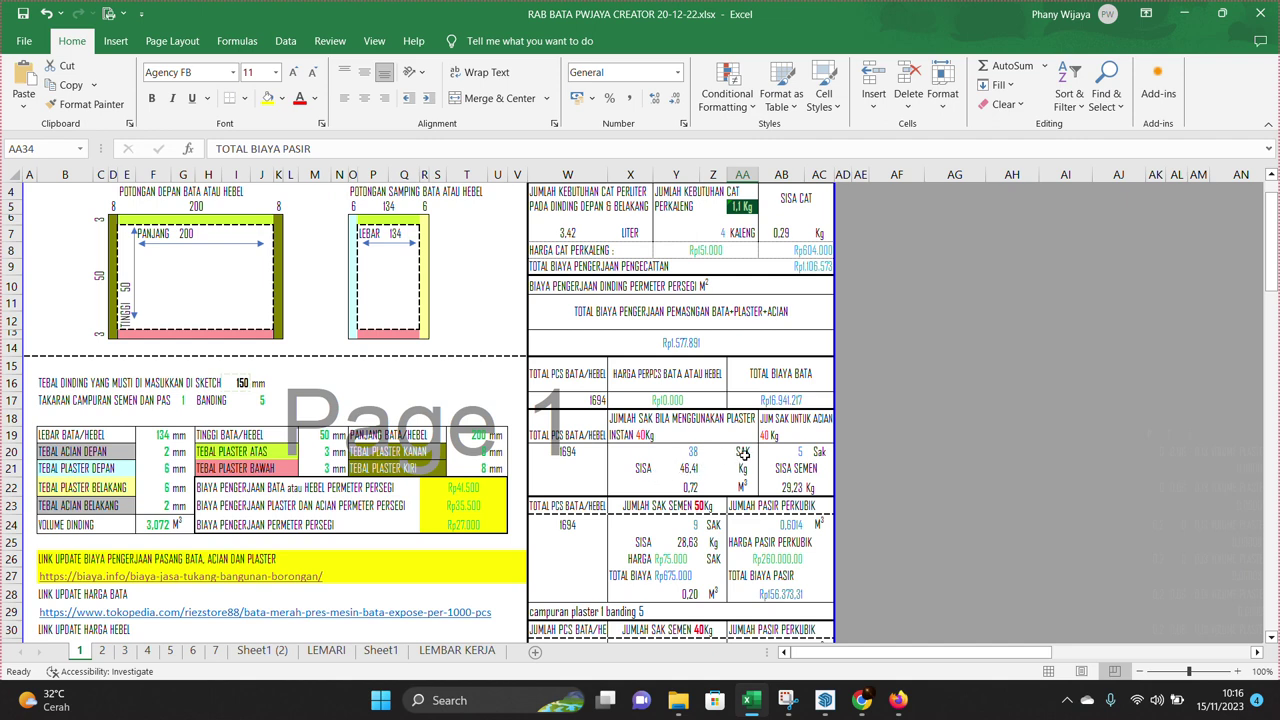
{"action": "left_click", "coordinate": [742, 452]}
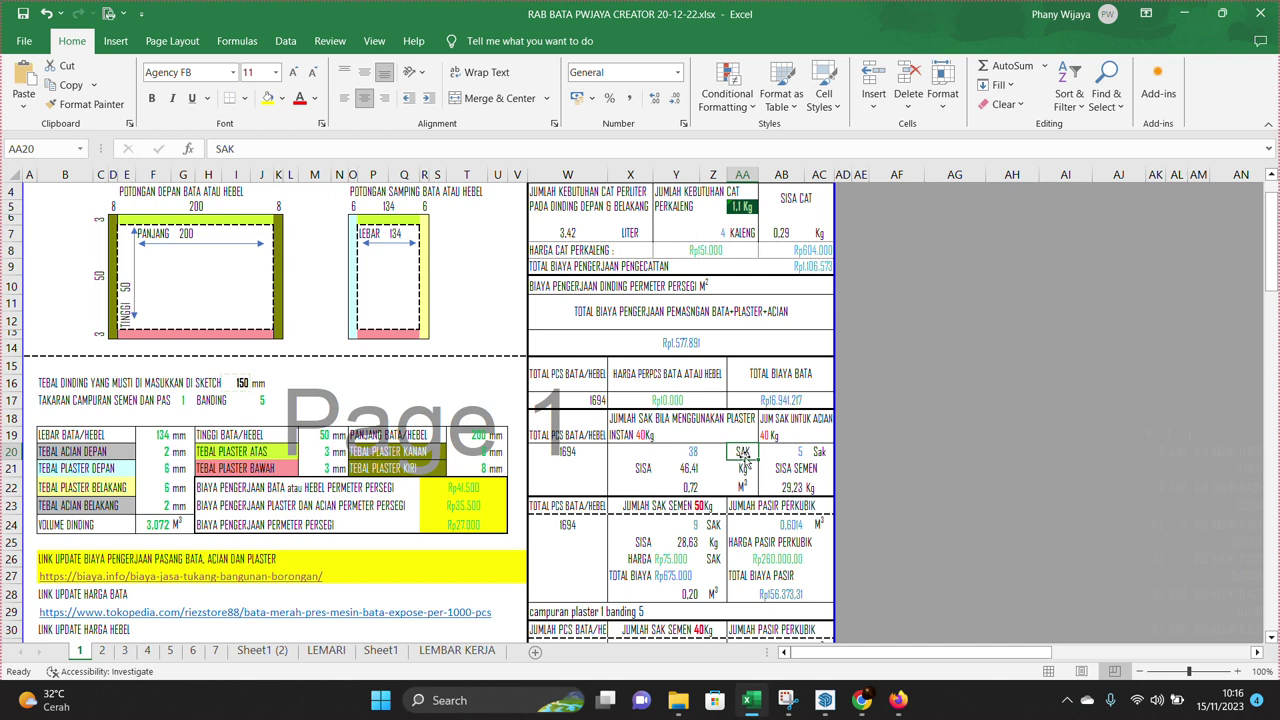
{"action": "left_click", "coordinate": [743, 472]}
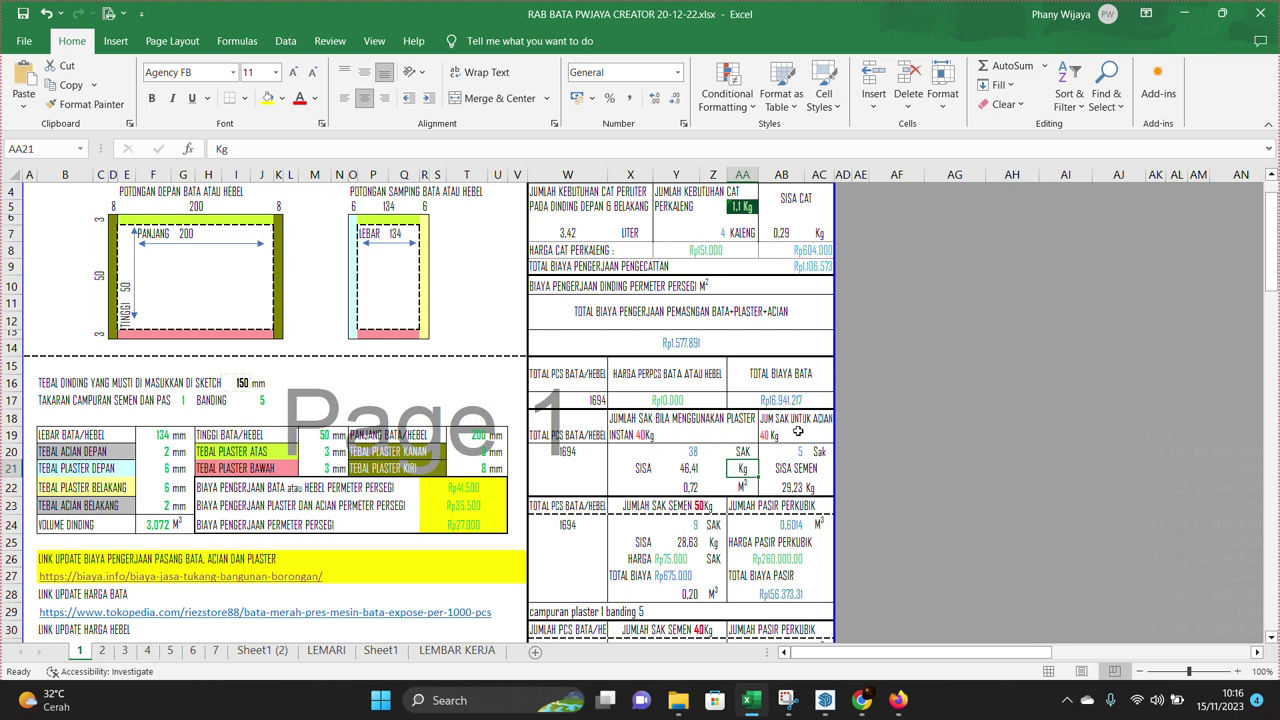
{"action": "left_click", "coordinate": [808, 421]}
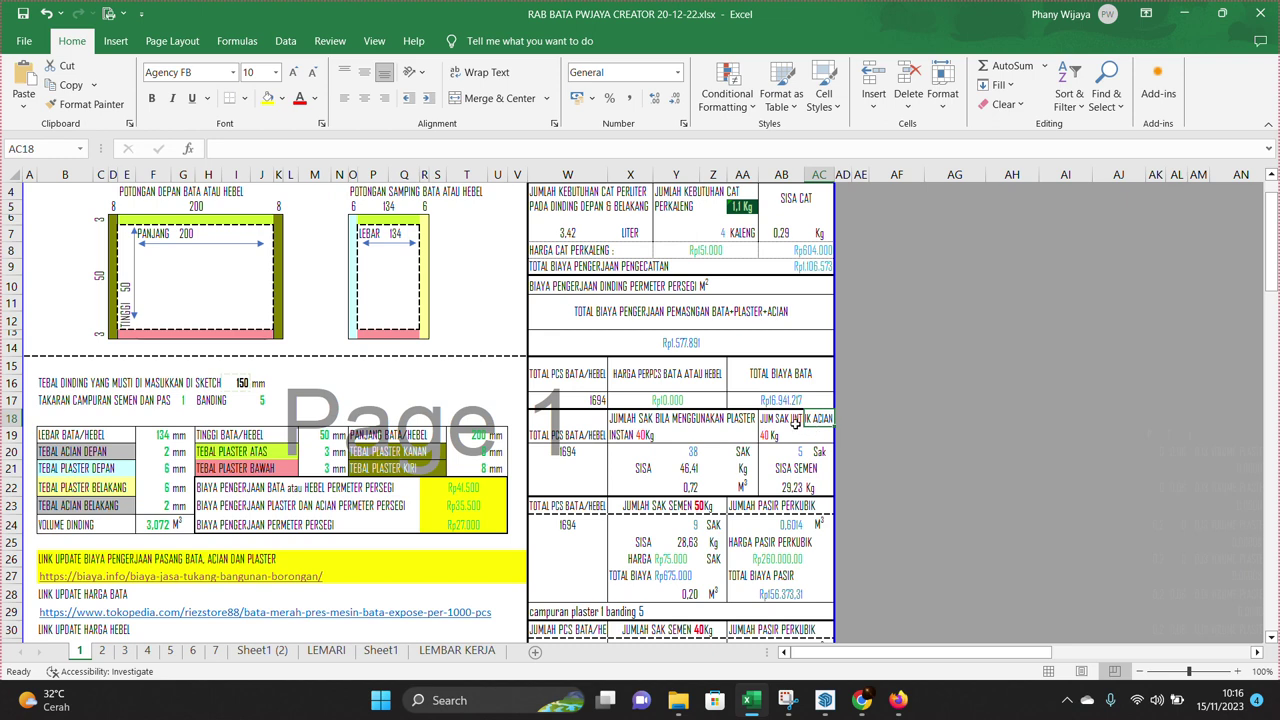
{"action": "left_click", "coordinate": [795, 423]}
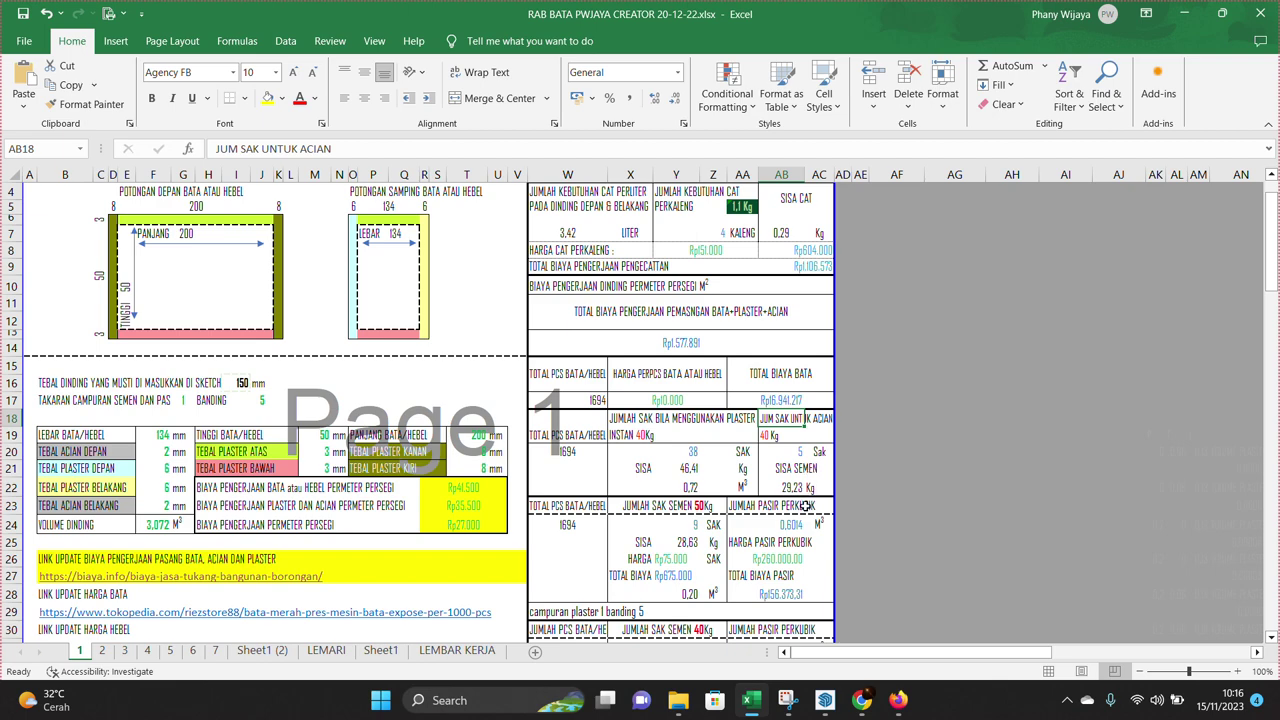
{"action": "scroll", "coordinate": [795, 503], "scroll_direction": "down", "scroll_amount": 2}
{"action": "scroll", "coordinate": [785, 493], "scroll_direction": "down", "scroll_amount": 3}
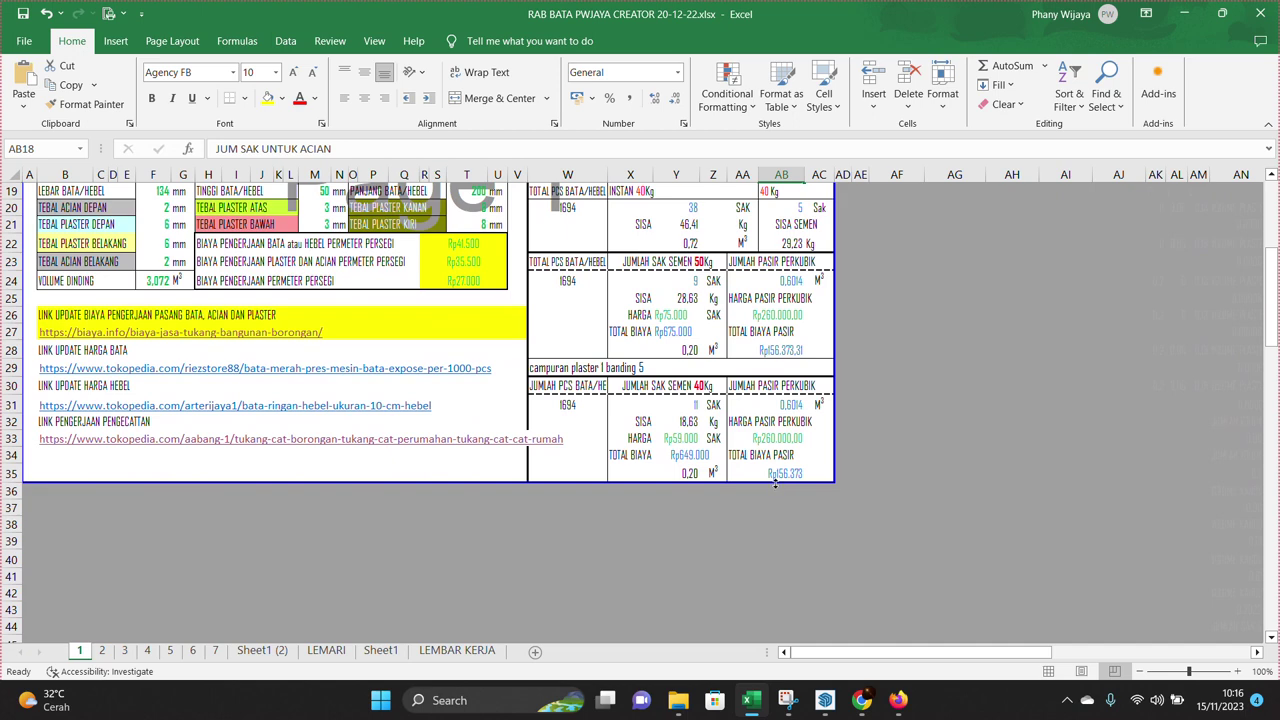
{"action": "scroll", "coordinate": [775, 484], "scroll_direction": "up", "scroll_amount": 2}
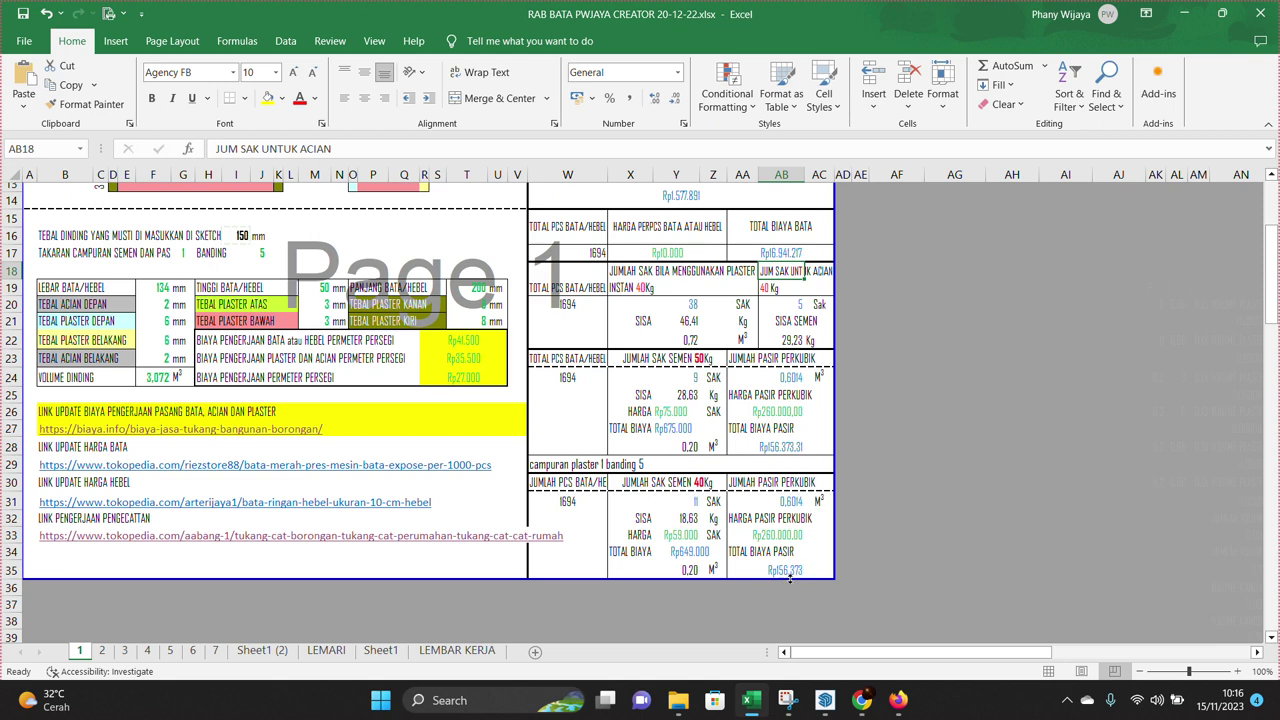
{"action": "scroll", "coordinate": [750, 565], "scroll_direction": "up", "scroll_amount": 1}
{"action": "scroll", "coordinate": [724, 520], "scroll_direction": "up", "scroll_amount": 1}
{"action": "scroll", "coordinate": [728, 503], "scroll_direction": "up", "scroll_amount": 1}
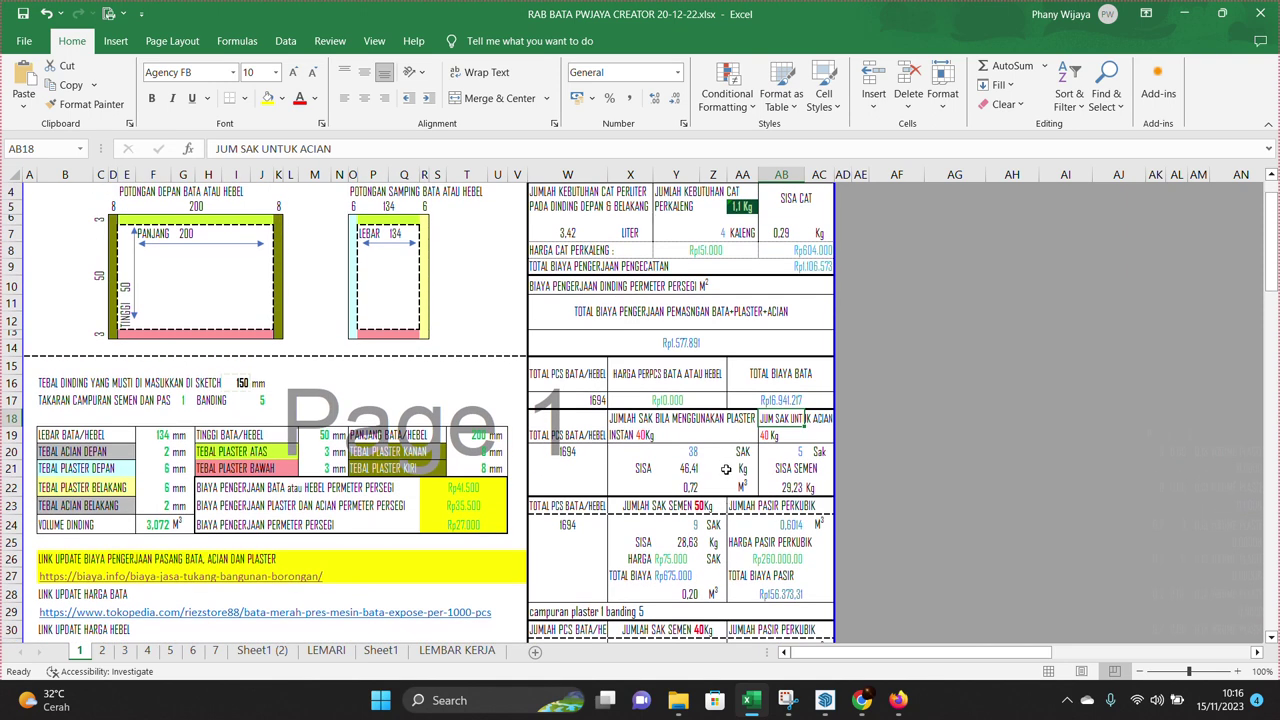
{"action": "scroll", "coordinate": [728, 455], "scroll_direction": "up", "scroll_amount": 1}
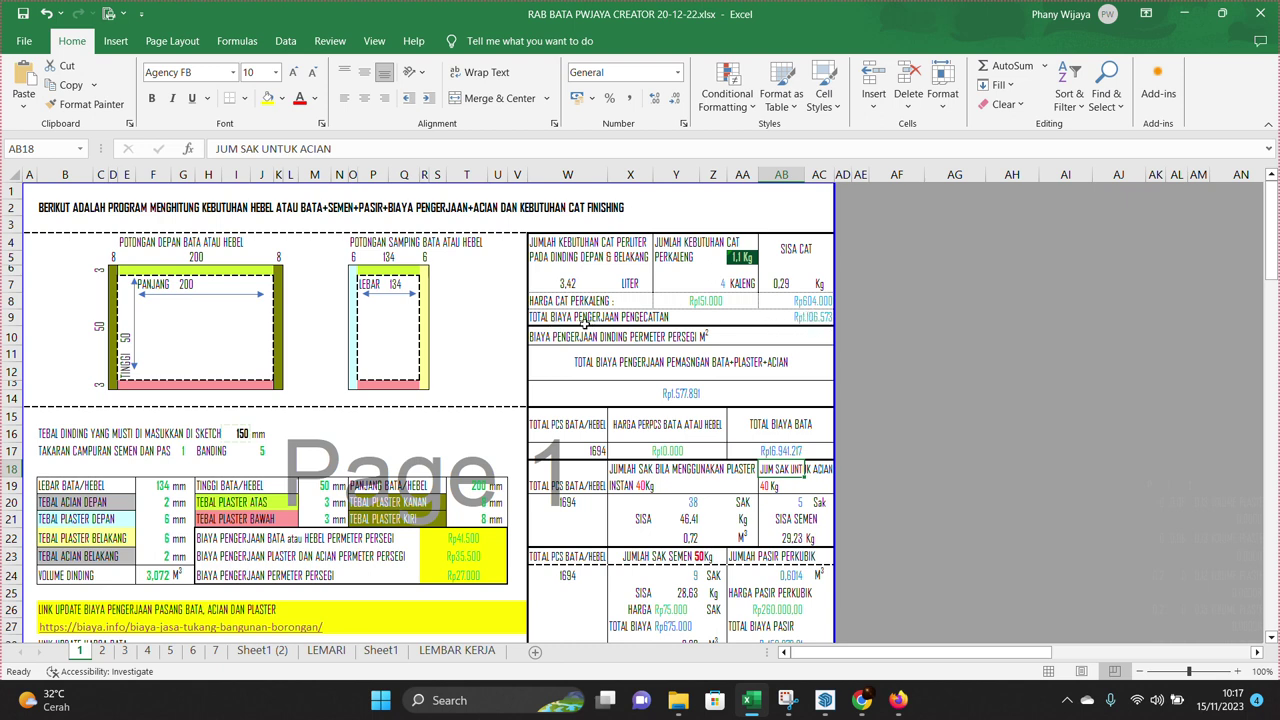
{"action": "left_click", "coordinate": [545, 322]}
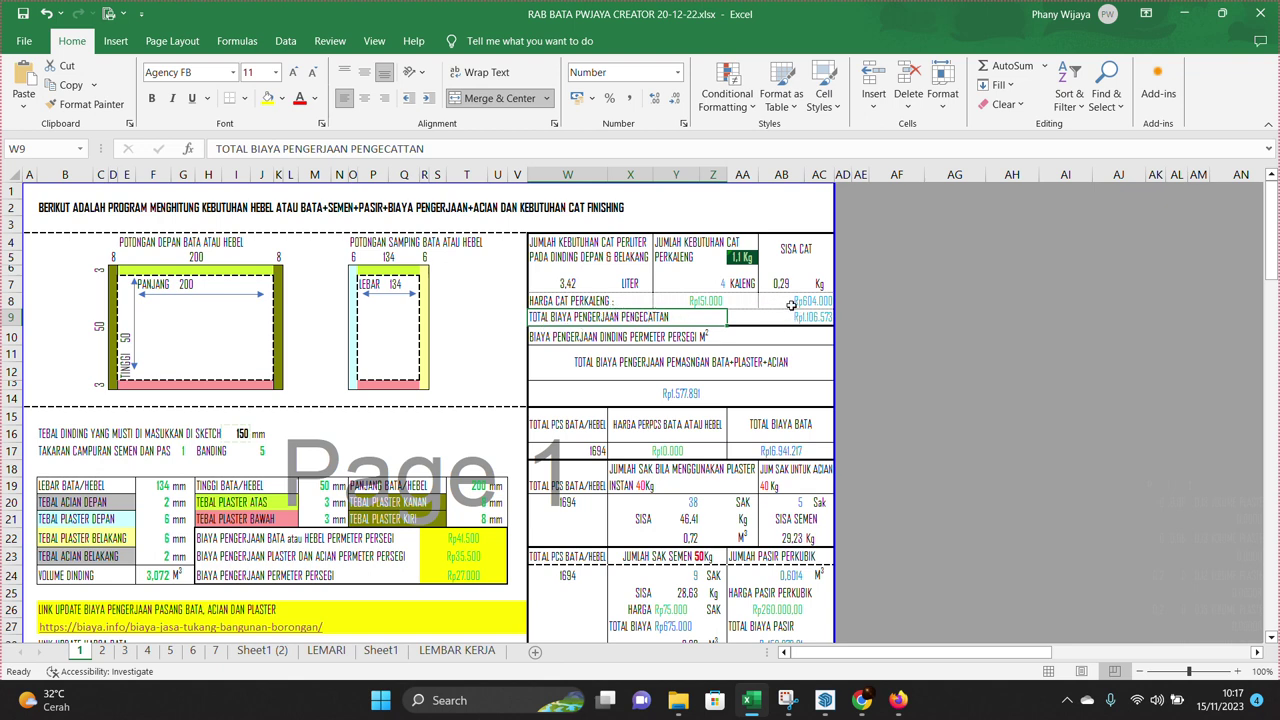
{"action": "scroll", "coordinate": [705, 345], "scroll_direction": "down", "scroll_amount": 5}
{"action": "scroll", "coordinate": [704, 343], "scroll_direction": "down", "scroll_amount": 1}
{"action": "scroll", "coordinate": [703, 343], "scroll_direction": "up", "scroll_amount": 3}
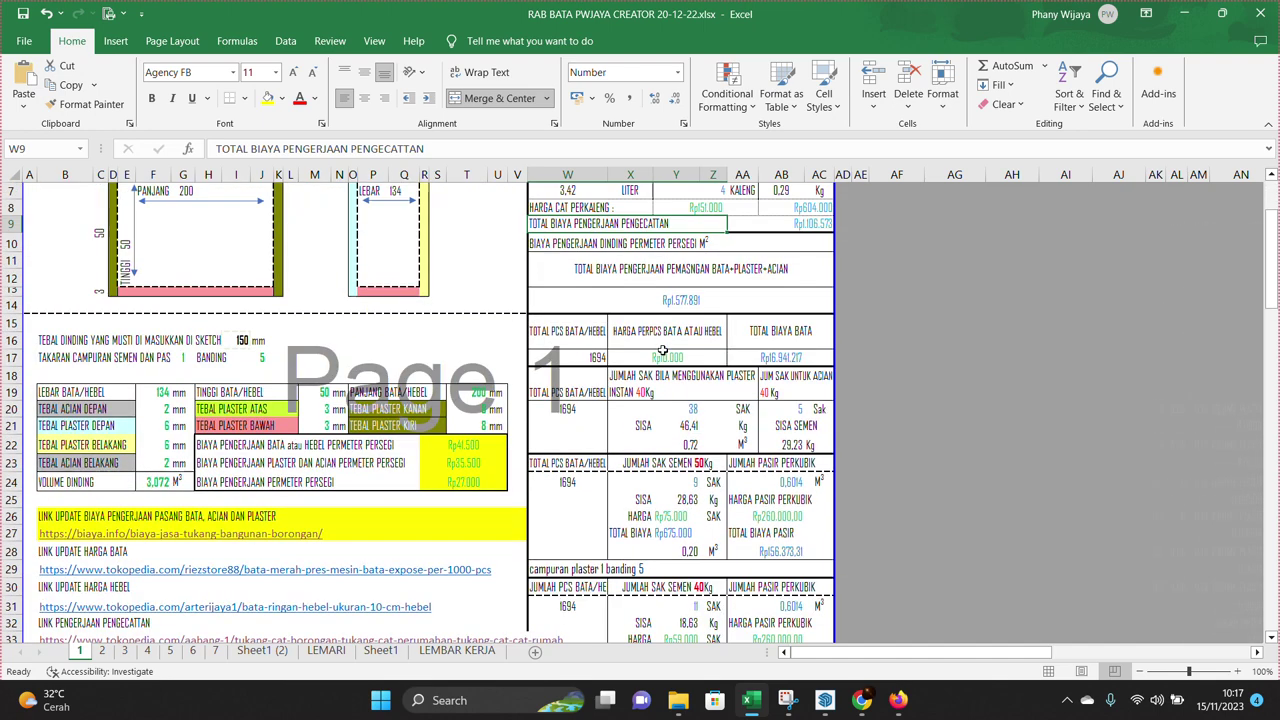
{"action": "scroll", "coordinate": [652, 355], "scroll_direction": "up", "scroll_amount": 3}
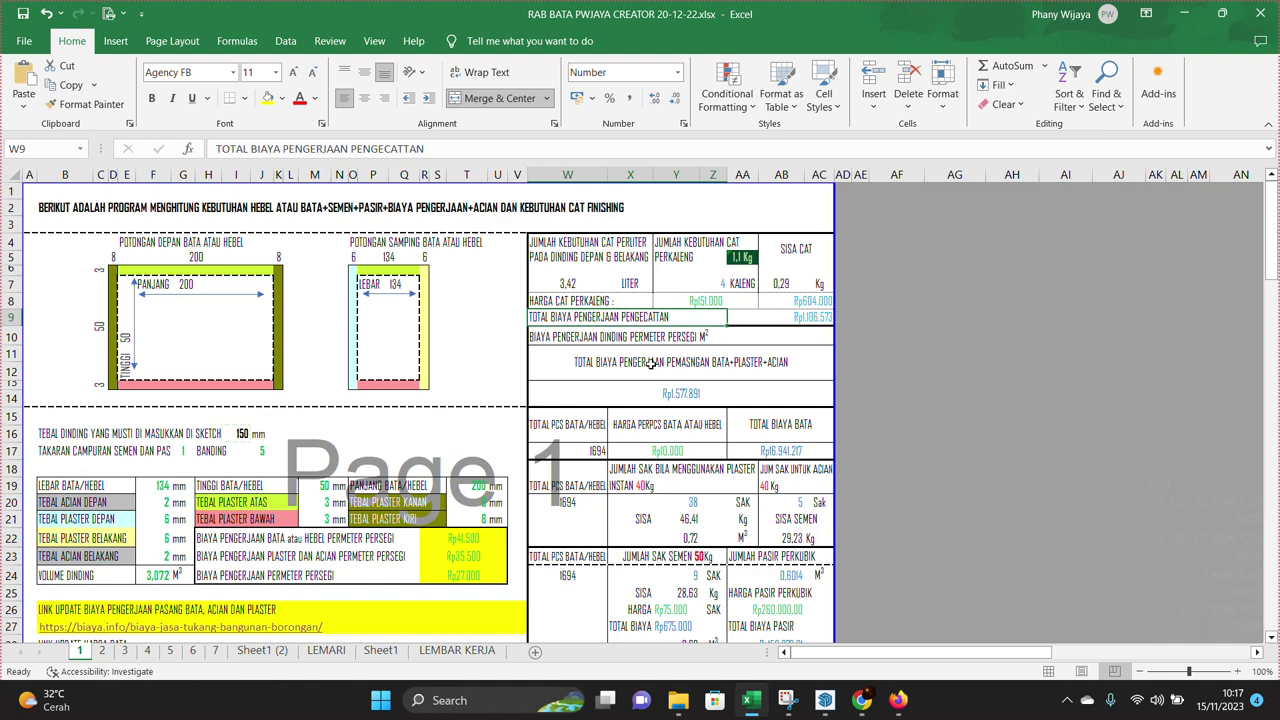
{"action": "scroll", "coordinate": [652, 364], "scroll_direction": "down", "scroll_amount": 3}
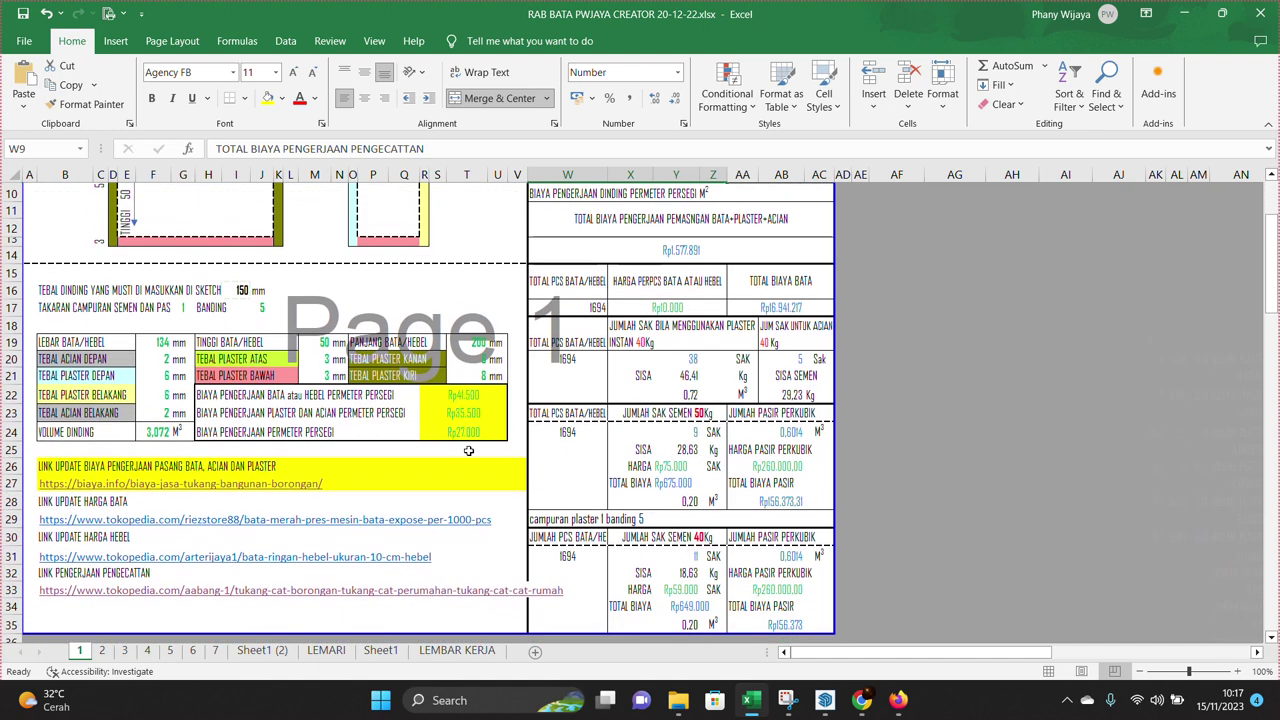
{"action": "scroll", "coordinate": [470, 445], "scroll_direction": "up", "scroll_amount": 2}
{"action": "scroll", "coordinate": [471, 447], "scroll_direction": "up", "scroll_amount": 1}
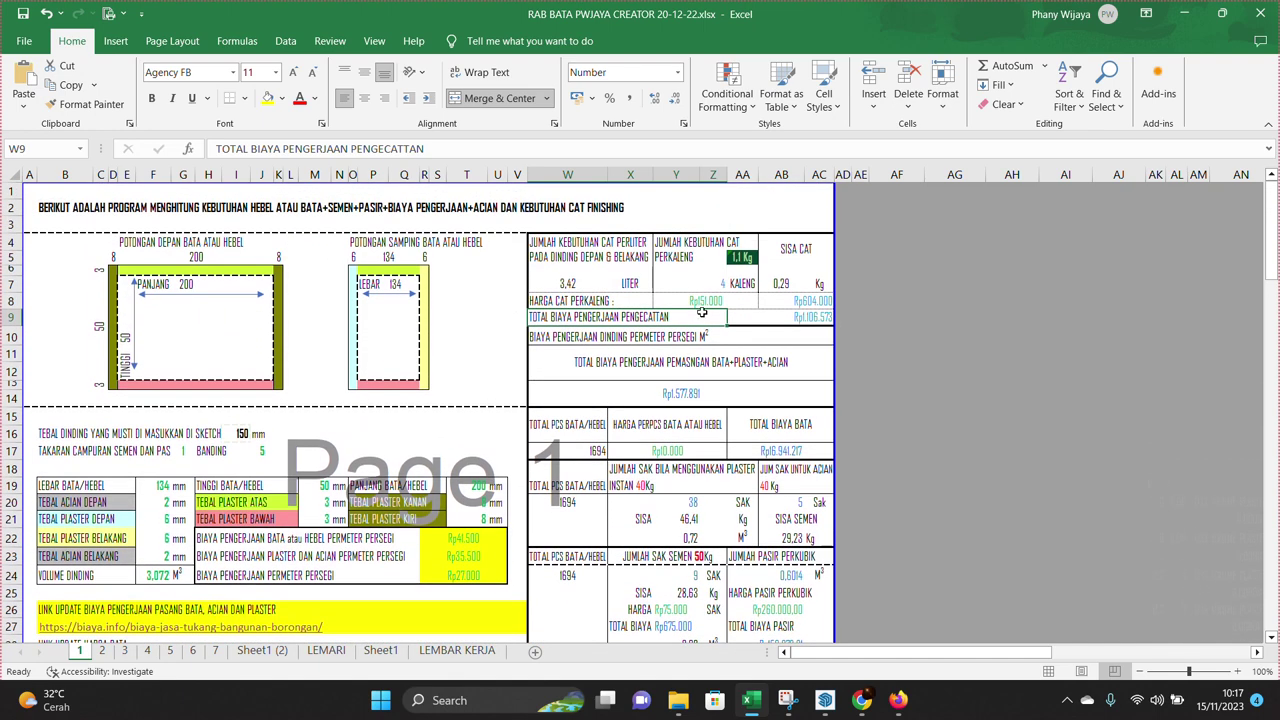
{"action": "scroll", "coordinate": [684, 362], "scroll_direction": "down", "scroll_amount": 2}
{"action": "scroll", "coordinate": [687, 403], "scroll_direction": "down", "scroll_amount": 2}
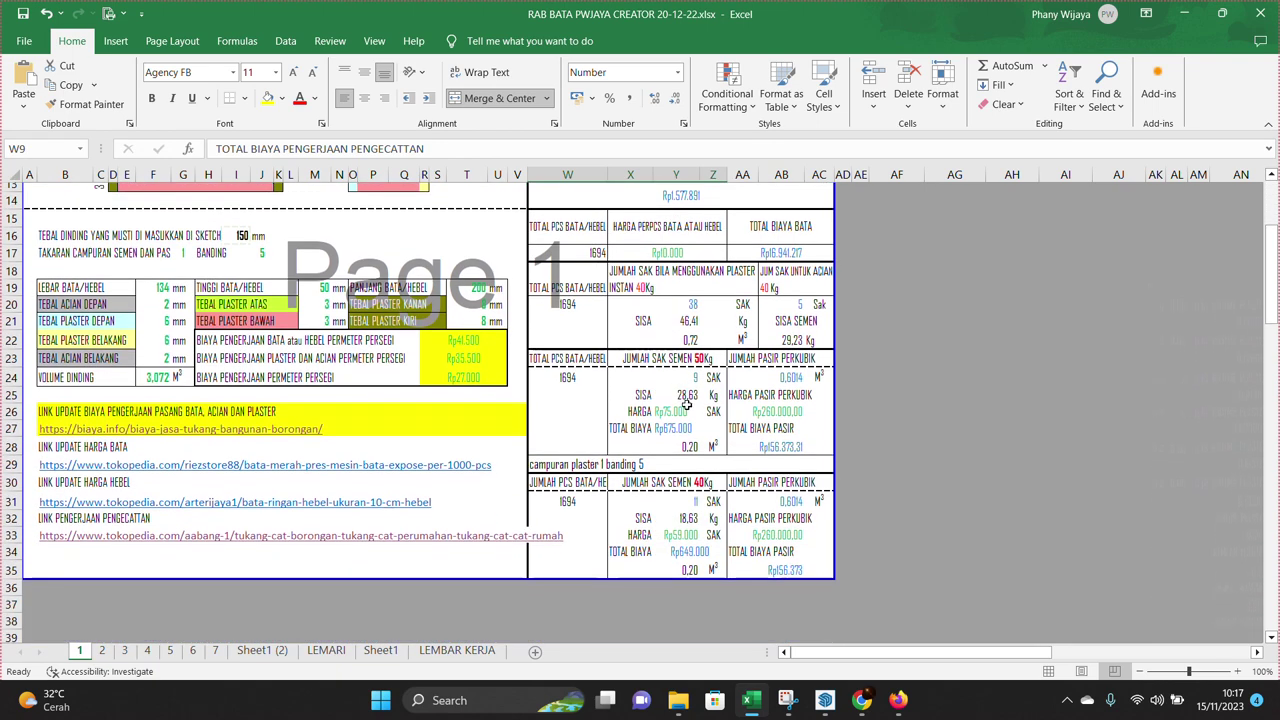
{"action": "scroll", "coordinate": [687, 403], "scroll_direction": "down", "scroll_amount": 1}
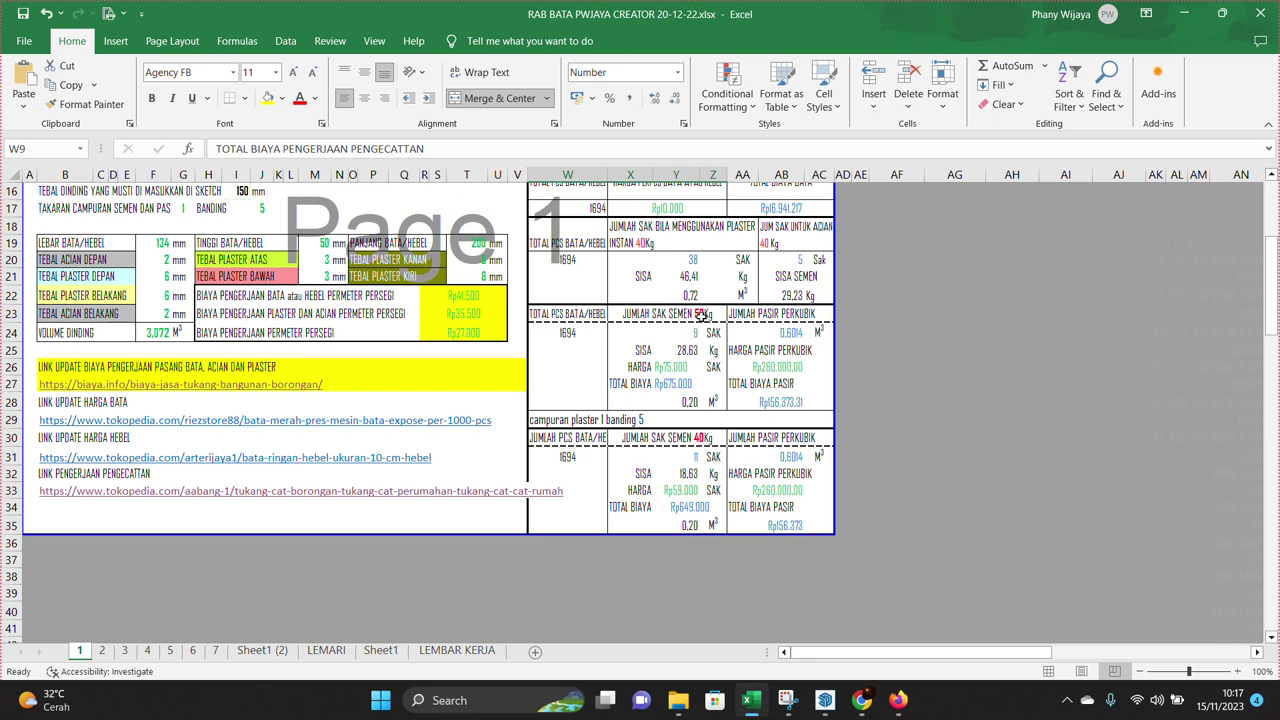
{"action": "left_click", "coordinate": [667, 371]}
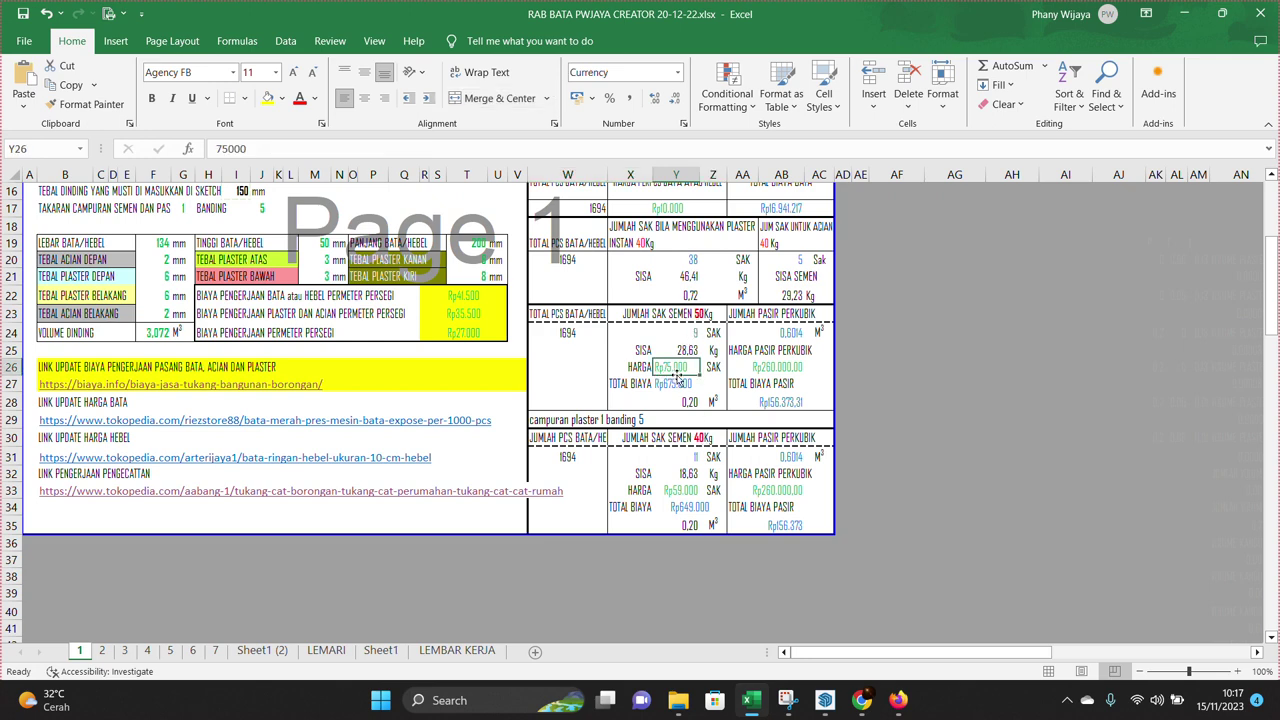
{"action": "left_click", "coordinate": [756, 369]}
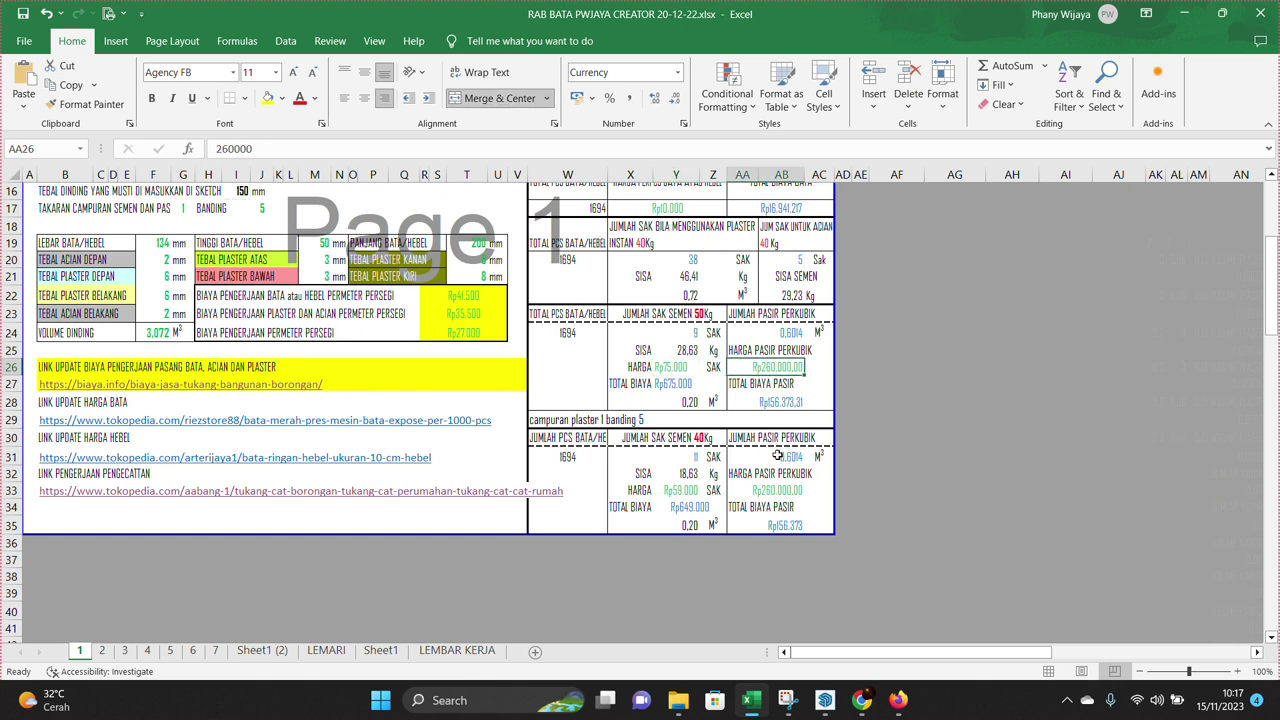
{"action": "left_click", "coordinate": [770, 489]}
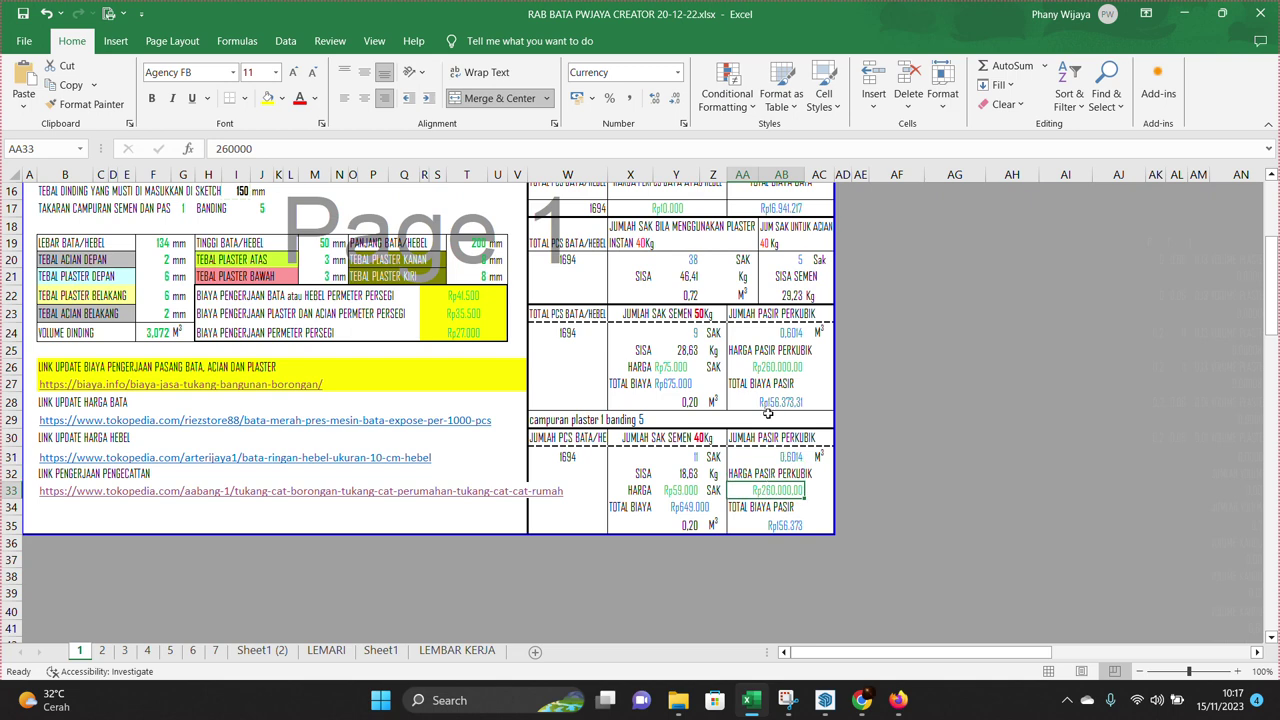
{"action": "left_click", "coordinate": [745, 386]}
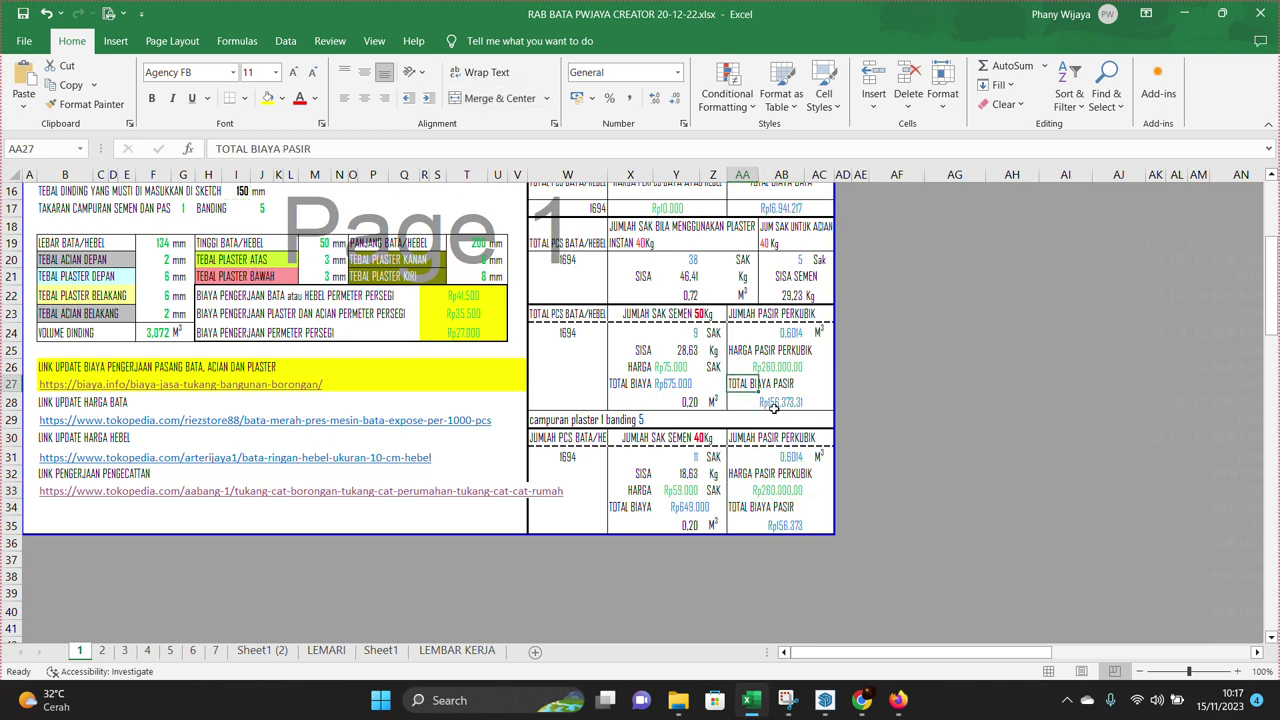
{"action": "left_click", "coordinate": [641, 389]}
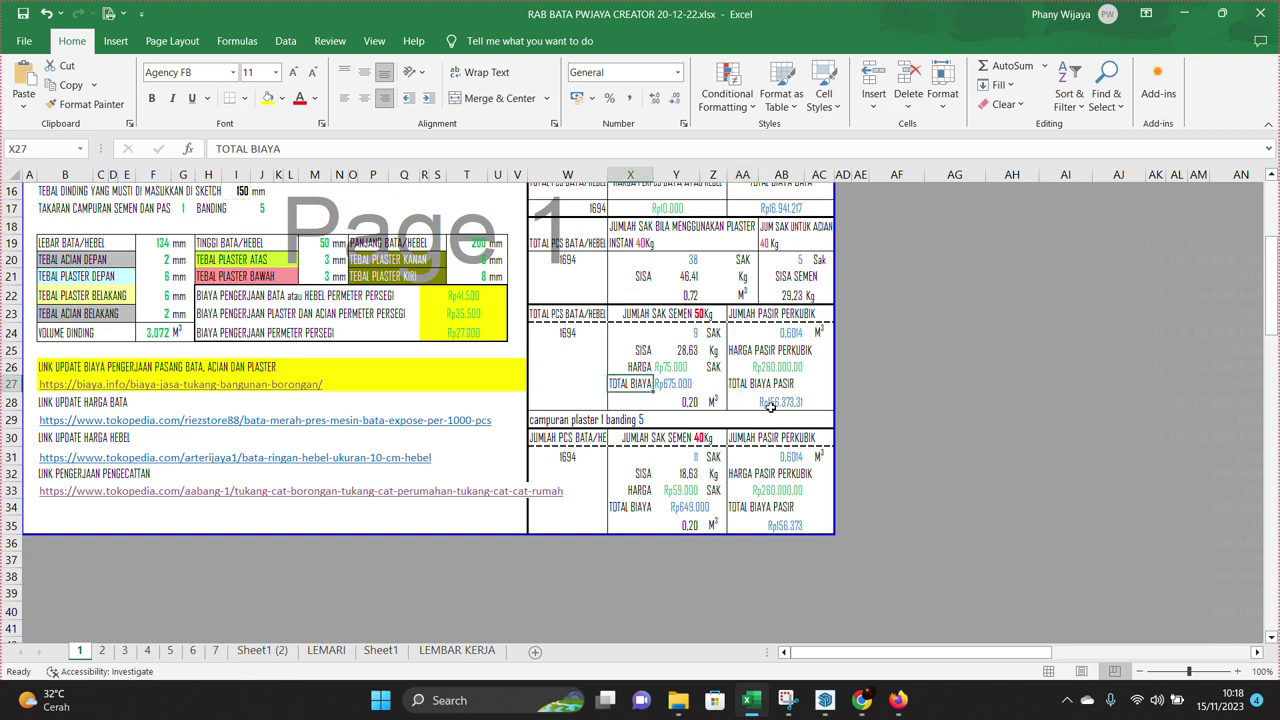
{"action": "scroll", "coordinate": [712, 414], "scroll_direction": "up", "scroll_amount": 3}
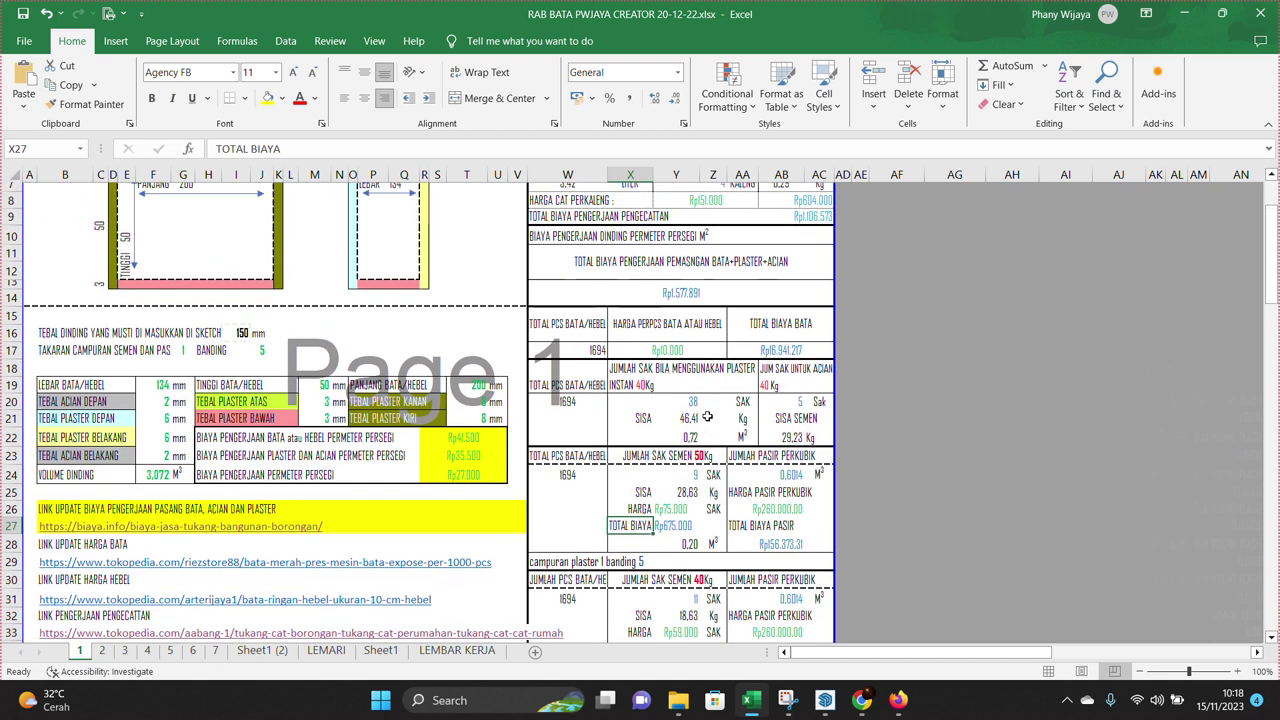
{"action": "scroll", "coordinate": [707, 416], "scroll_direction": "up", "scroll_amount": 1}
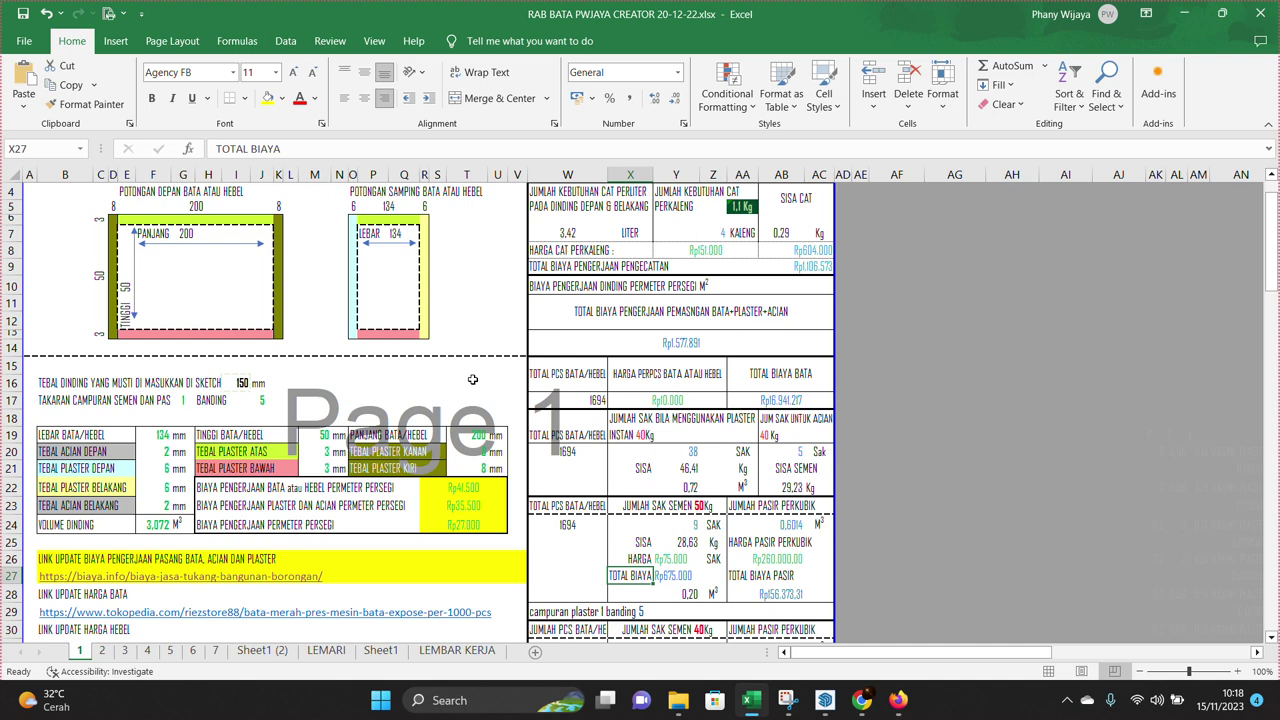
{"action": "scroll", "coordinate": [475, 380], "scroll_direction": "up", "scroll_amount": 1}
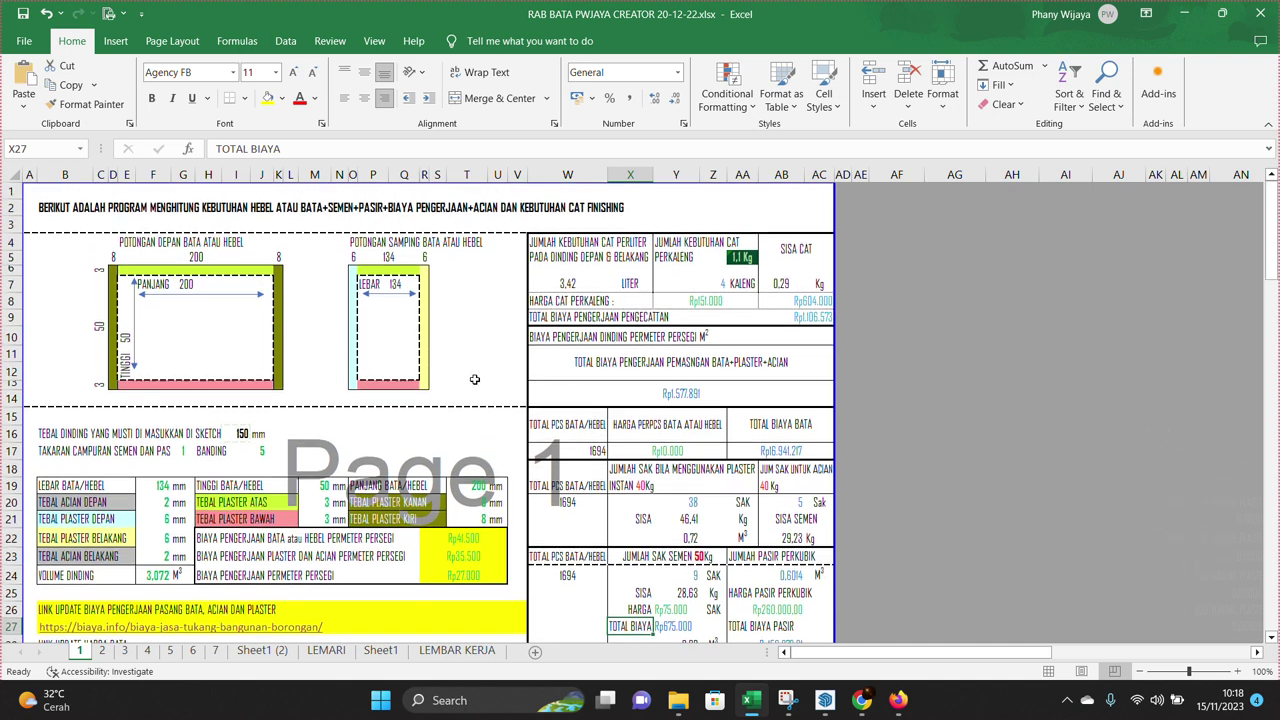